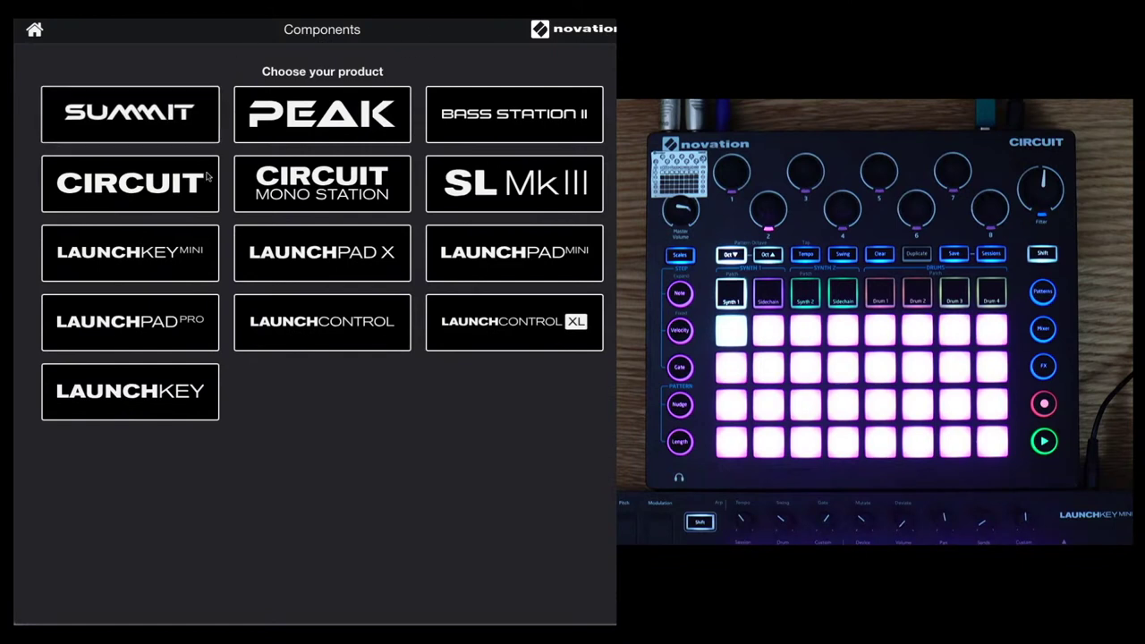
Open the Circuit librarian and look through its Sessions, Samples and Patches pages.
click(121, 185)
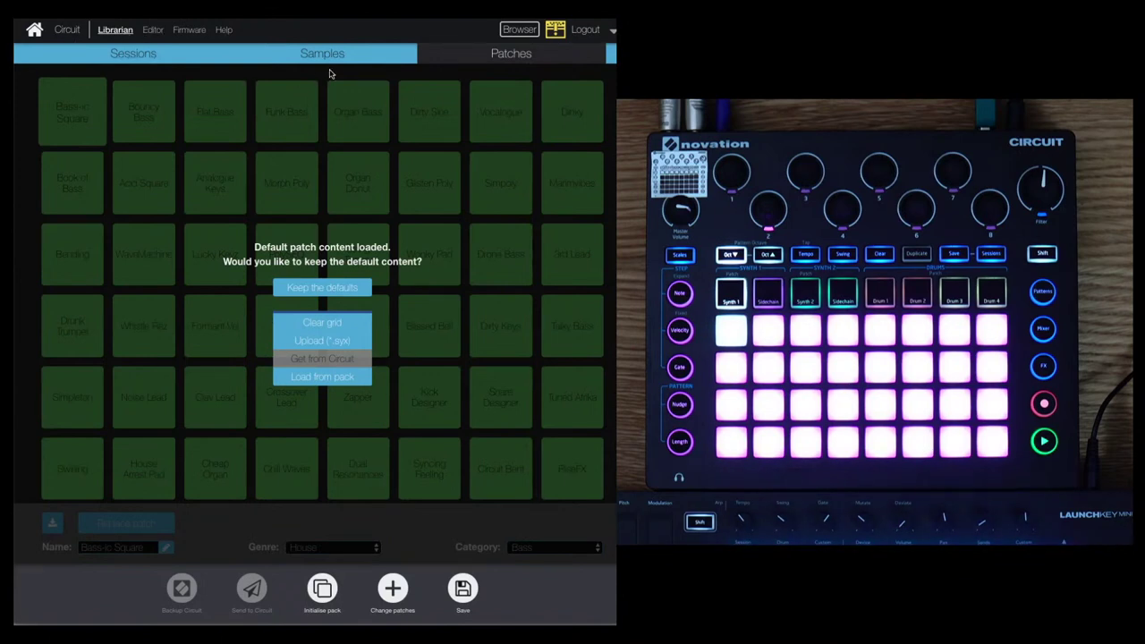
click(152, 55)
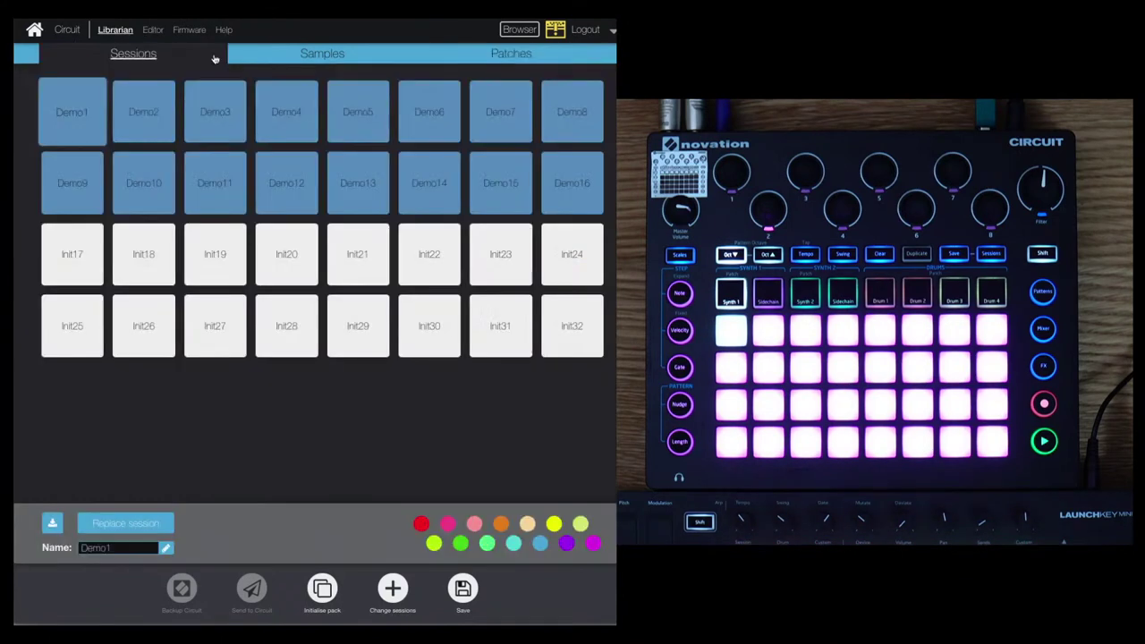
click(325, 56)
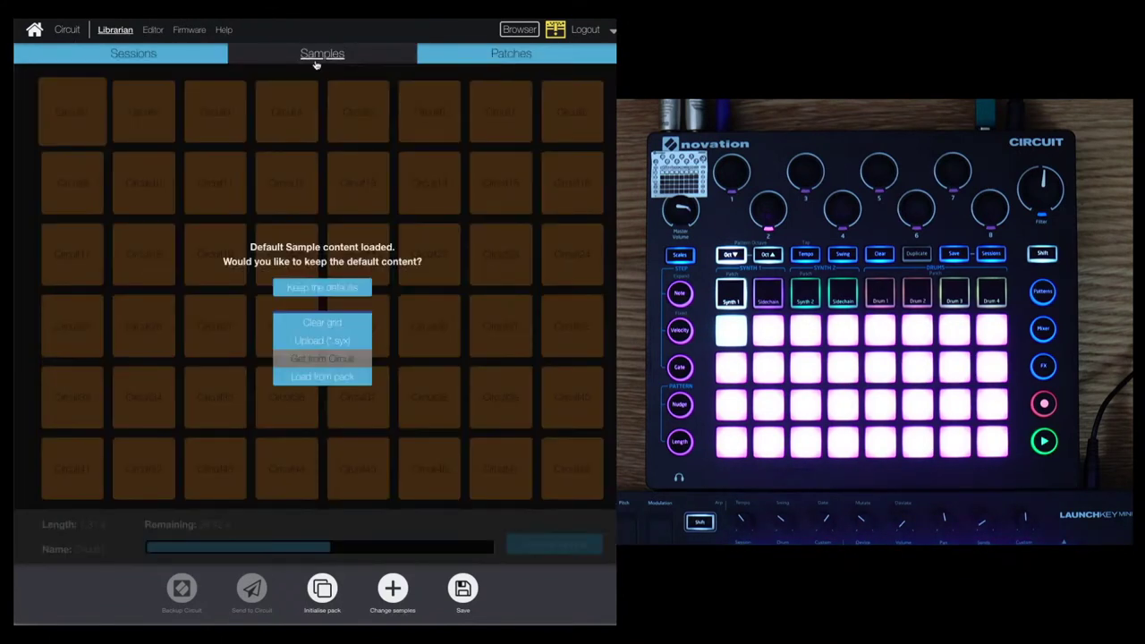
click(512, 56)
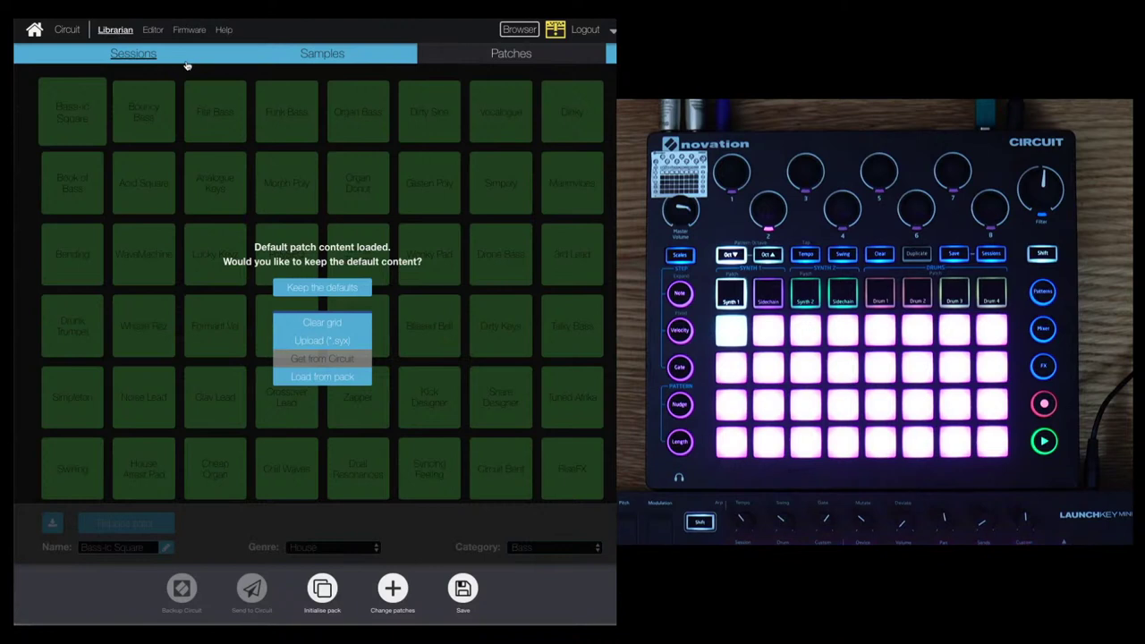
click(329, 56)
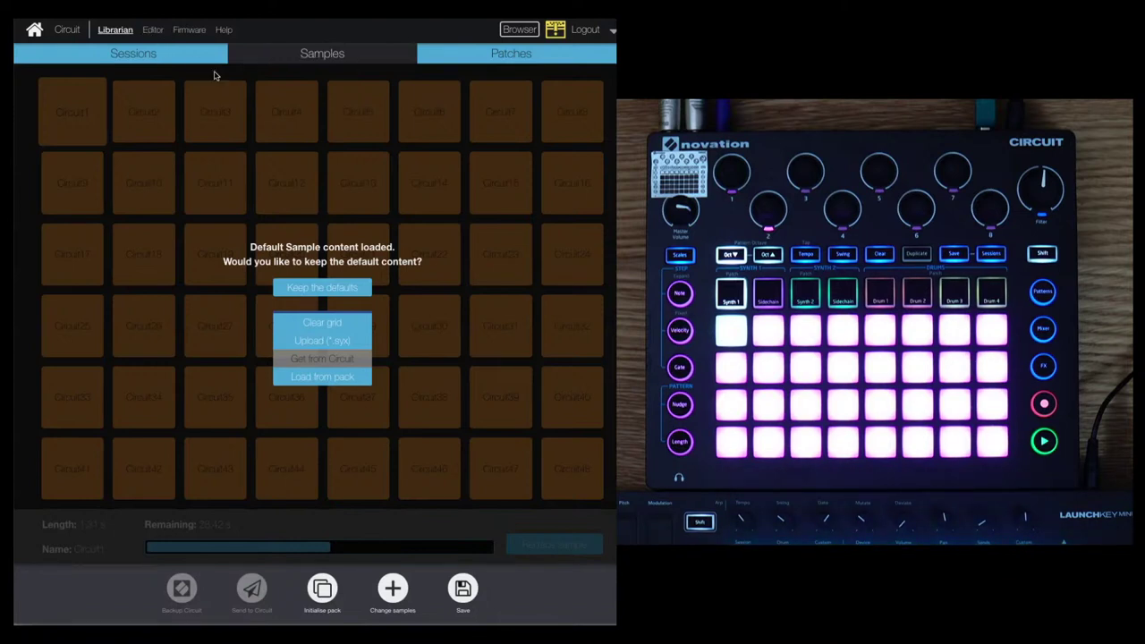
Leave the librarian for the Circuit patch editor, abandoning the pack, and start a new patch from the patch browser.
click(154, 31)
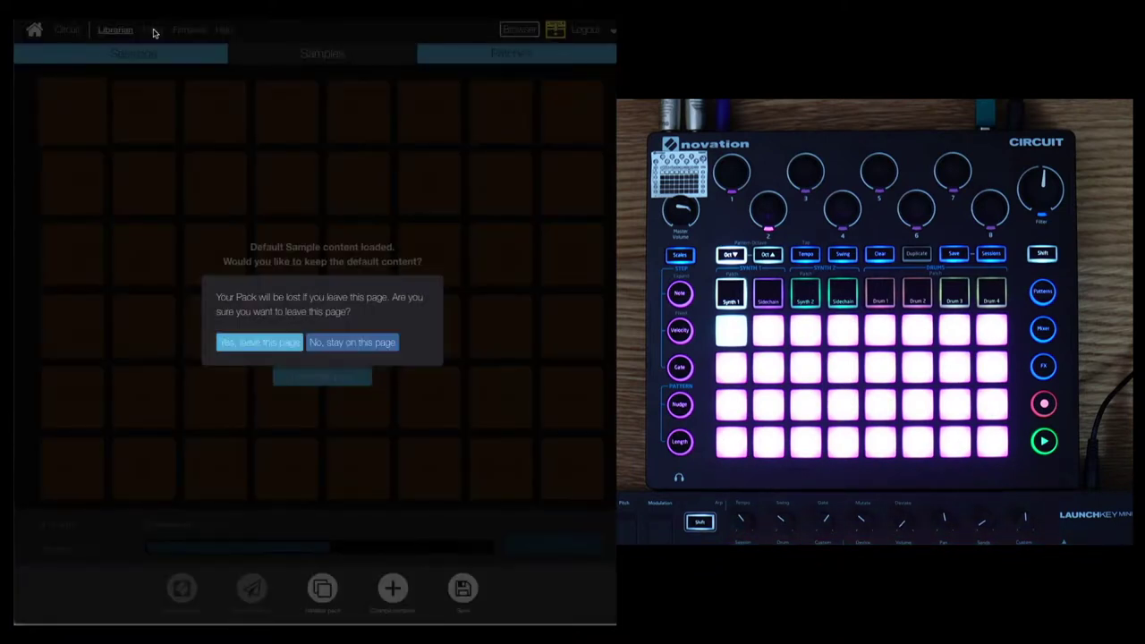
click(269, 344)
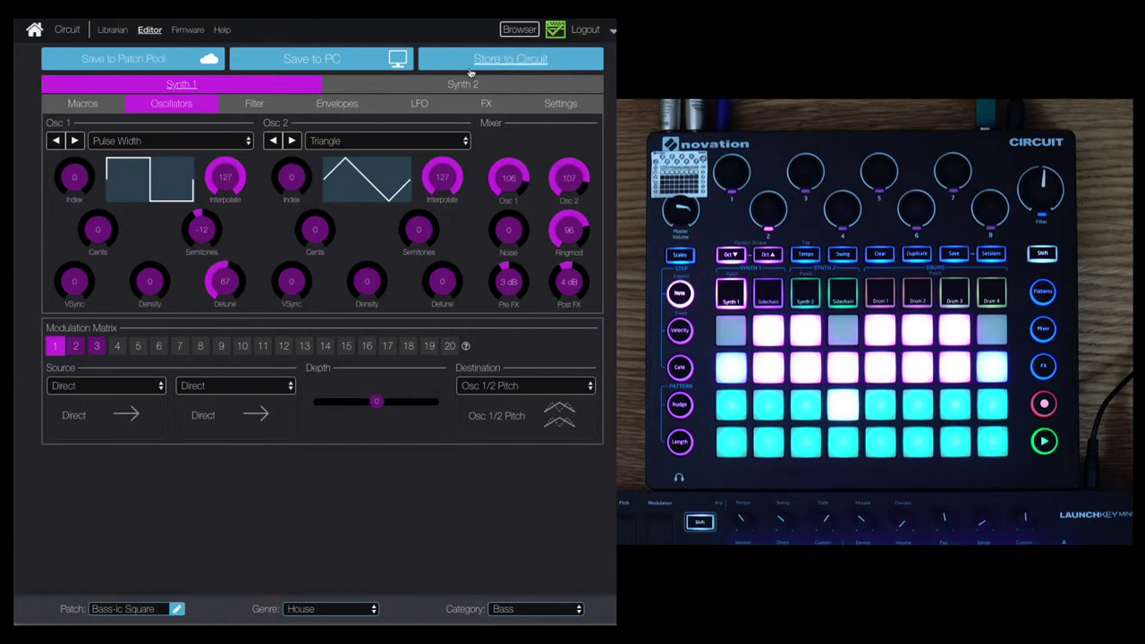
click(518, 31)
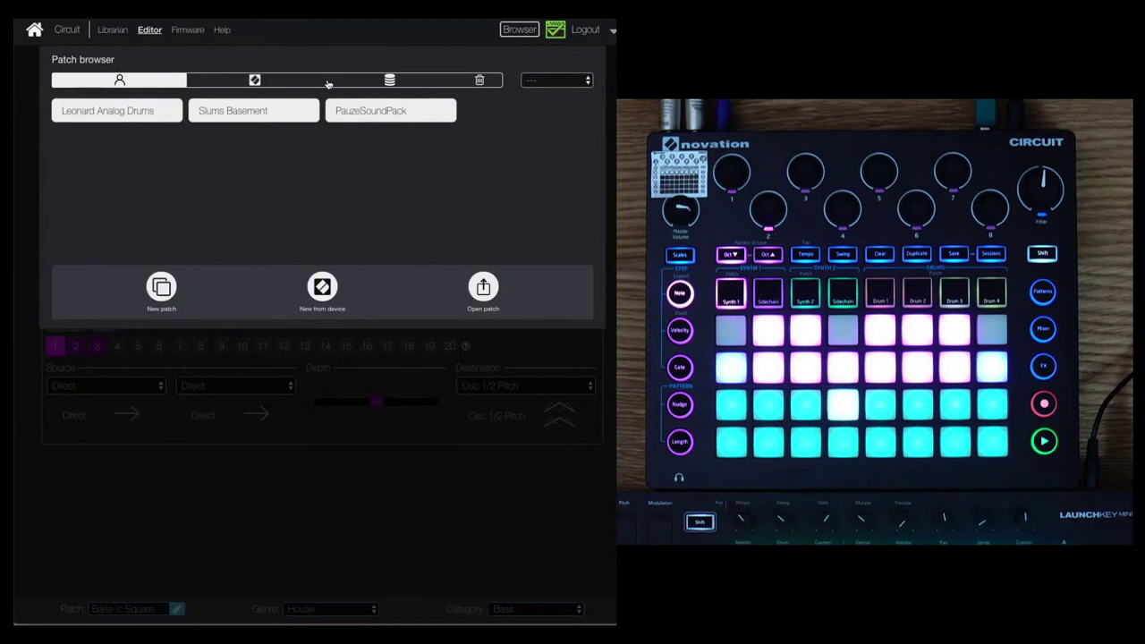
click(257, 81)
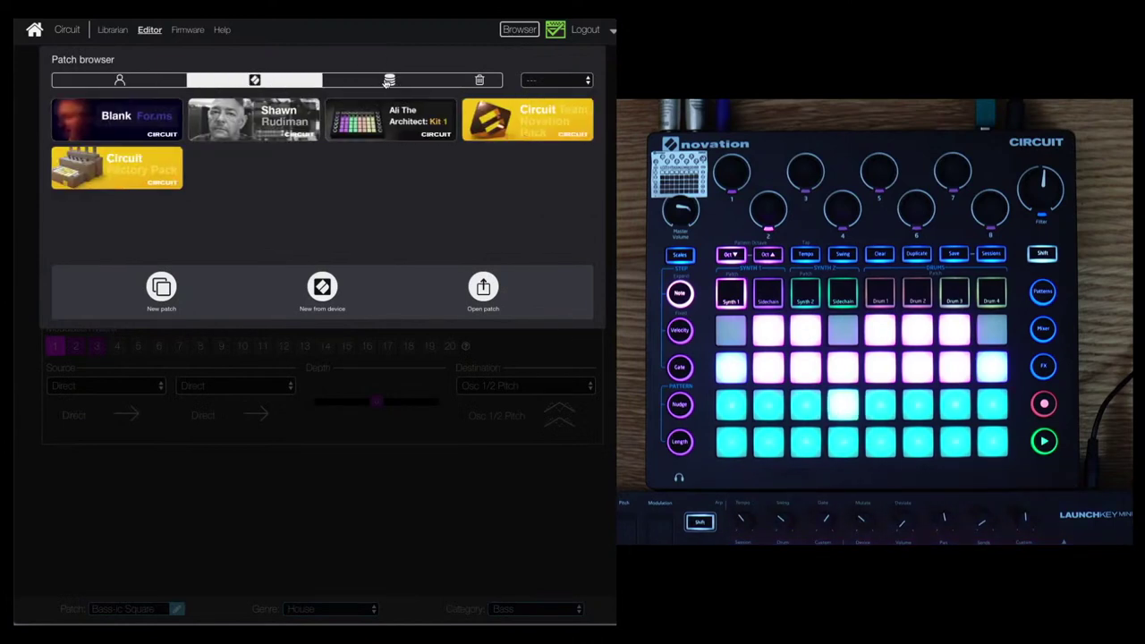
click(389, 81)
click(265, 81)
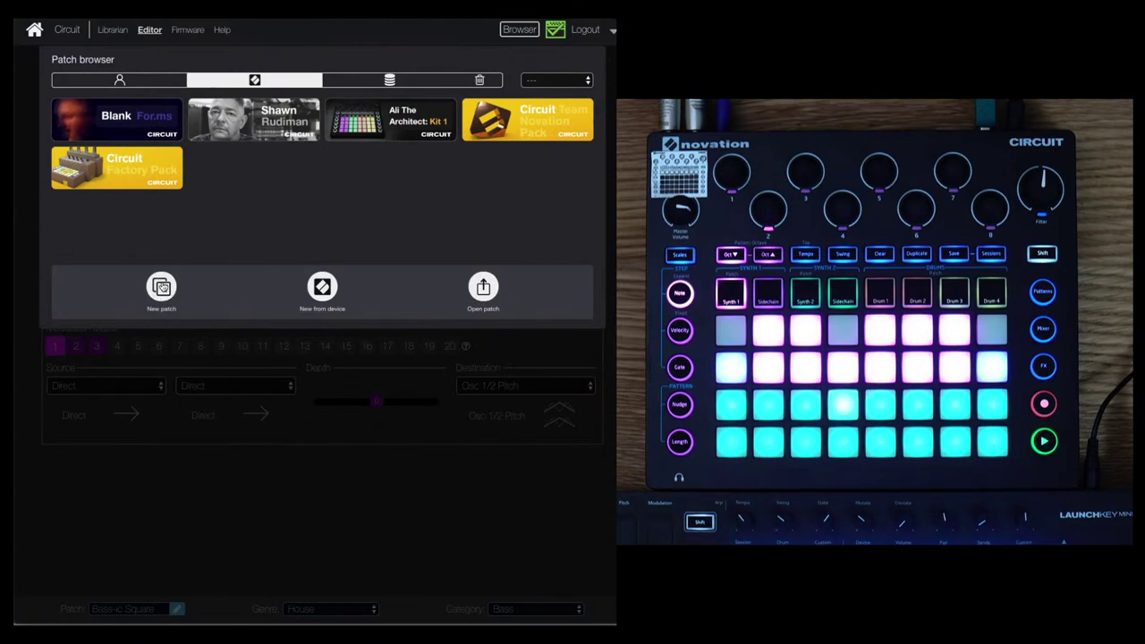
click(161, 287)
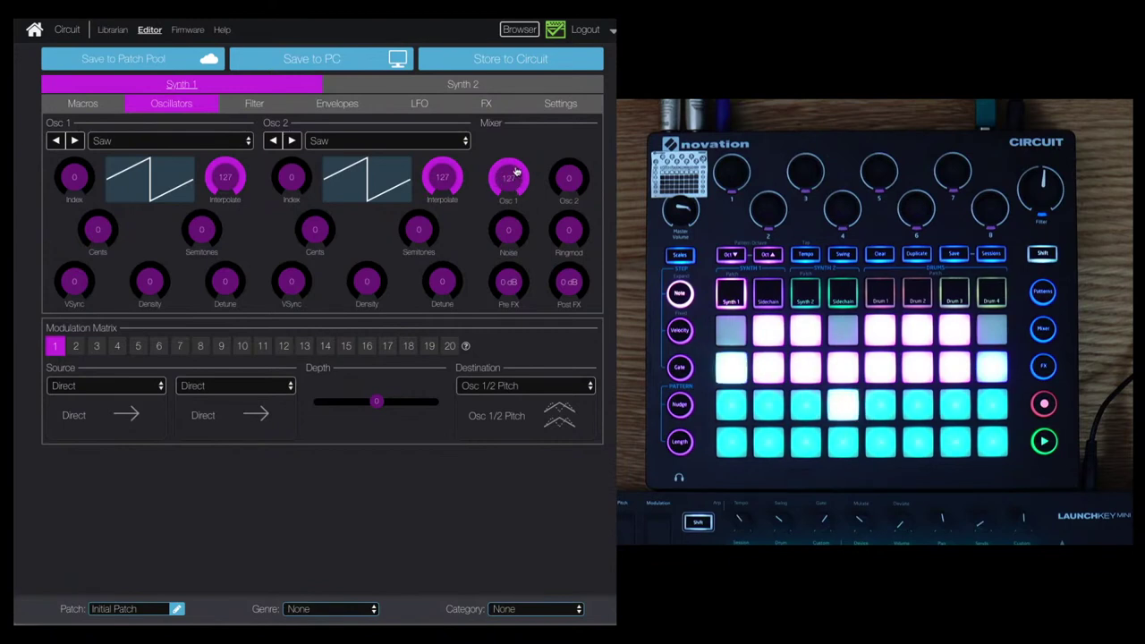
Try out the mixer levels with Osc 1 at 127, raising Osc 2 to 127 and returning it to 0.
drag(513, 177, 501, 155)
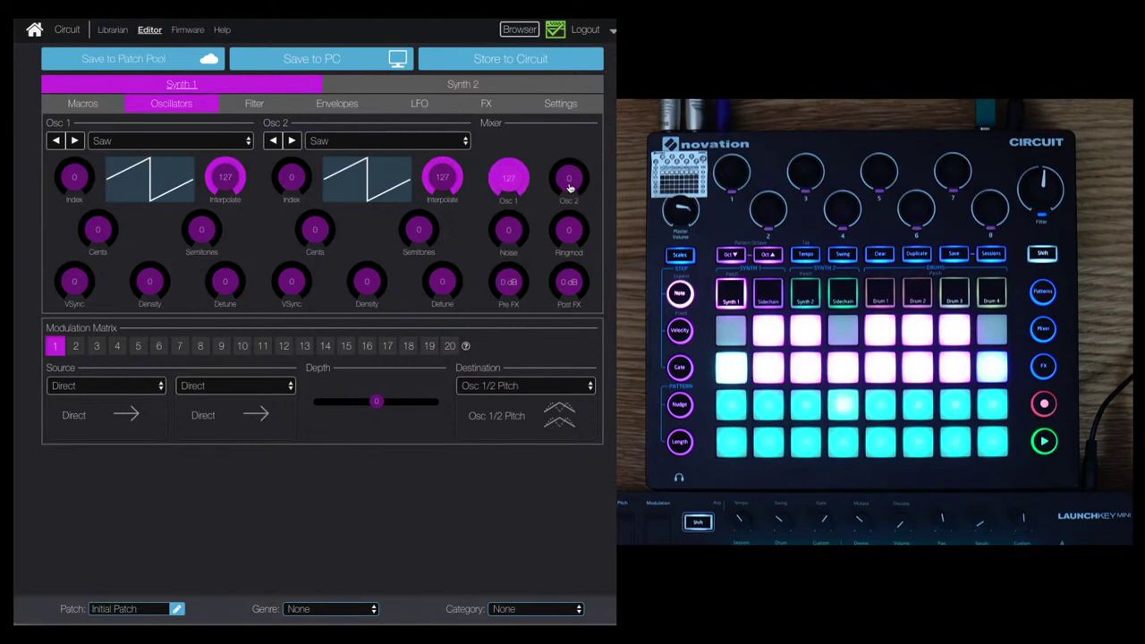
drag(567, 177, 569, 104)
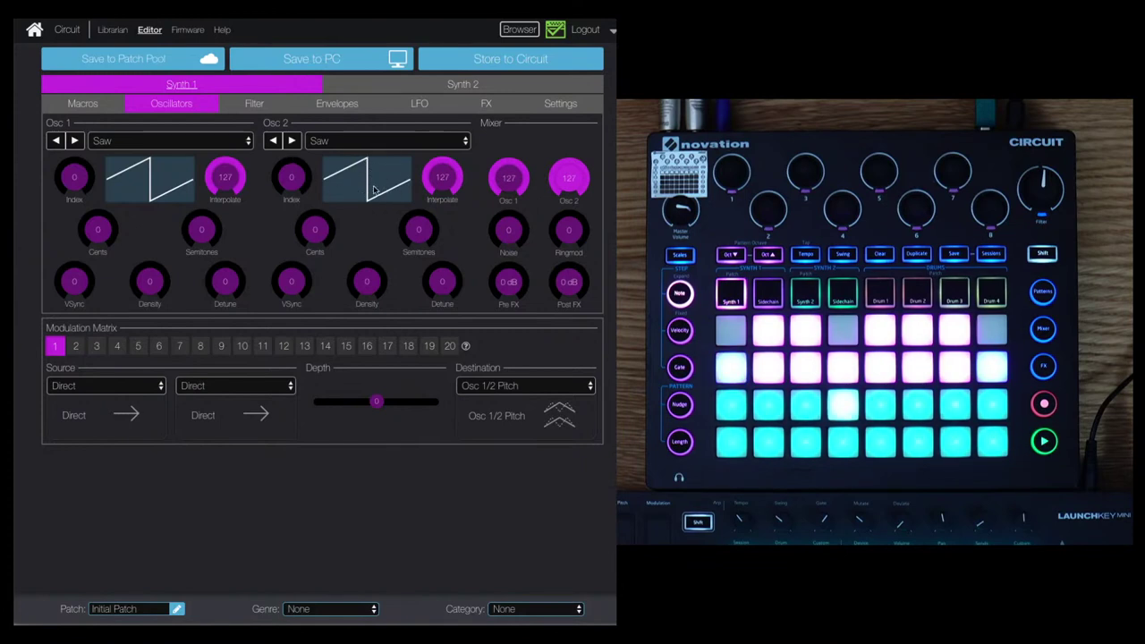
drag(569, 179, 505, 255)
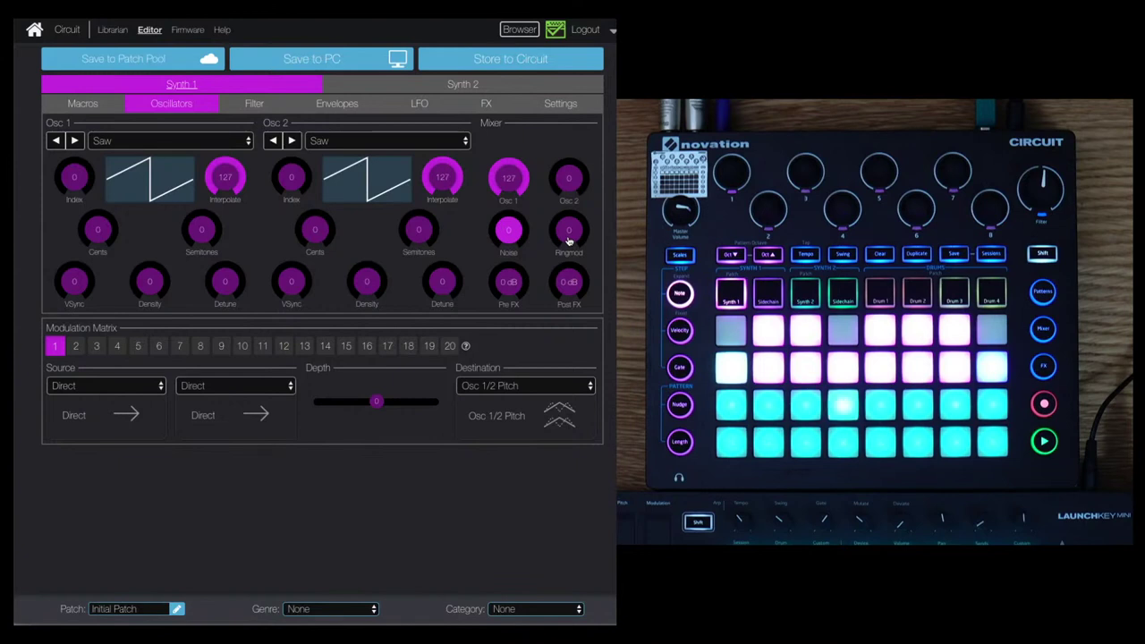
Try ring modulation with Ringmod at 111 and Osc 2 detuned by 37 cents and 22 semitones.
drag(569, 241, 583, 264)
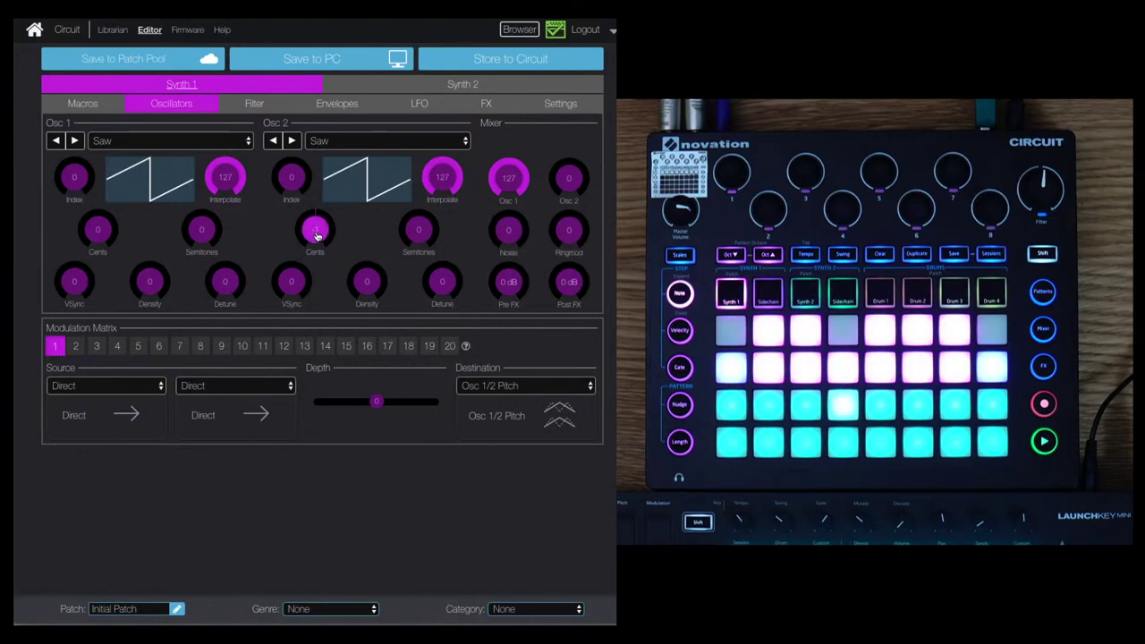
scroll(315, 227, up, 6)
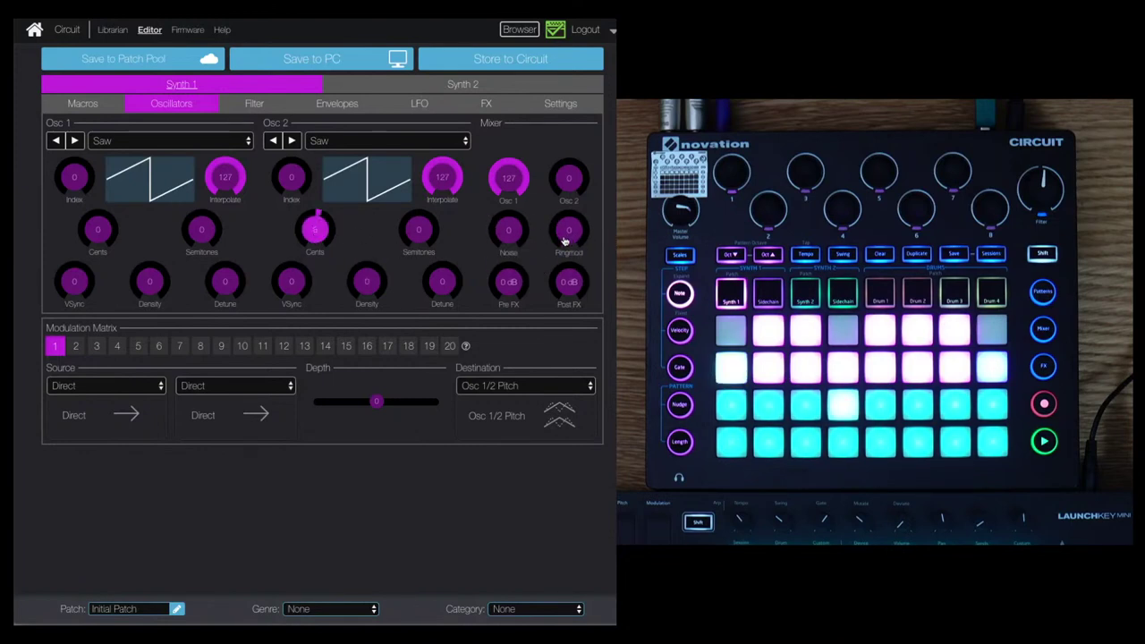
drag(558, 215, 554, 174)
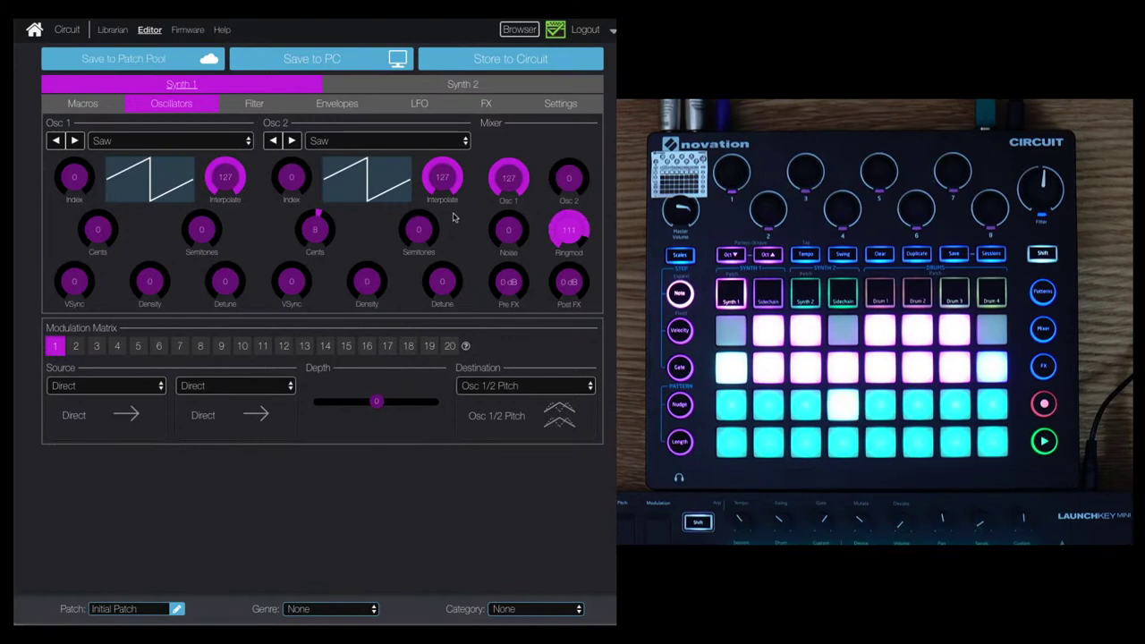
drag(313, 231, 319, 215)
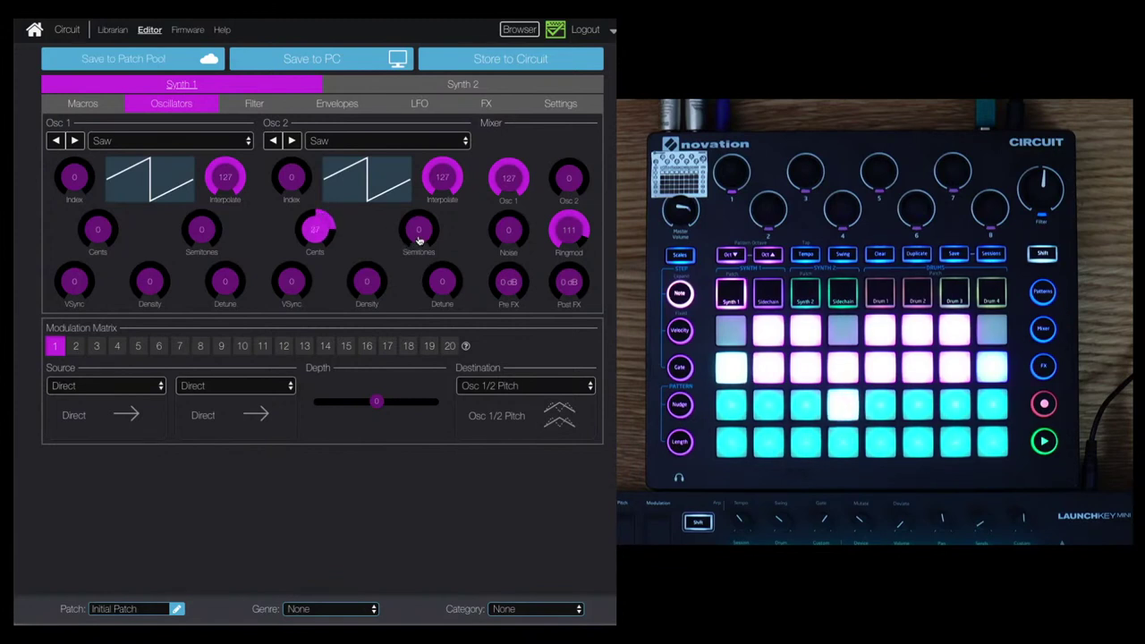
drag(418, 240, 417, 203)
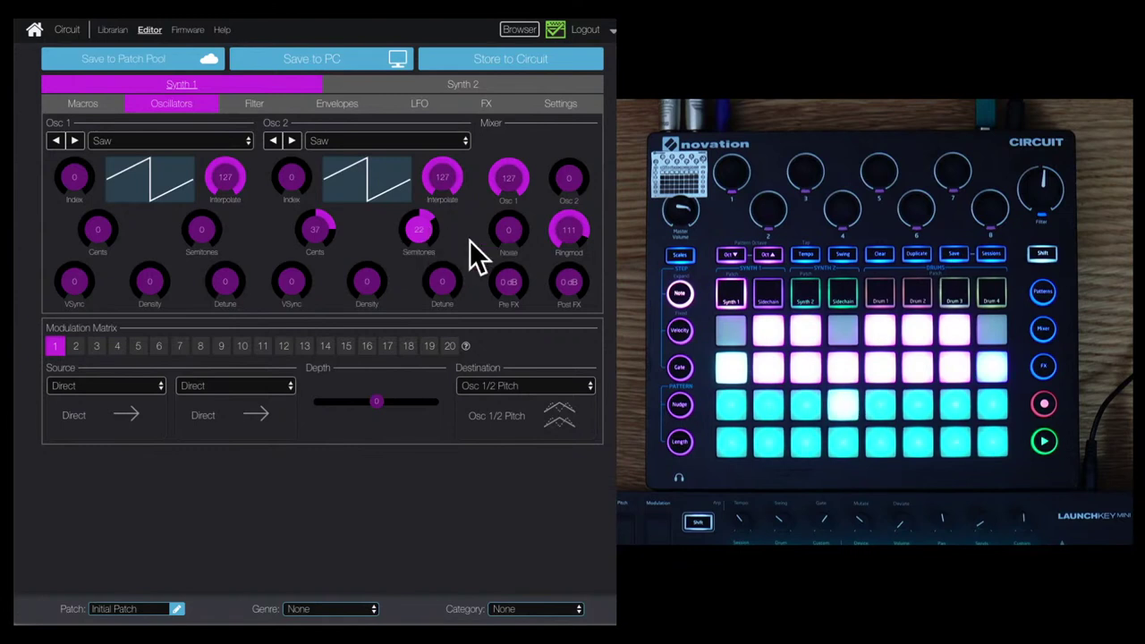
Reset Osc 2's Cents and Semitones and the mixer's Ringmod to 0, leaving Post FX at 0 dB.
drag(318, 238, 315, 257)
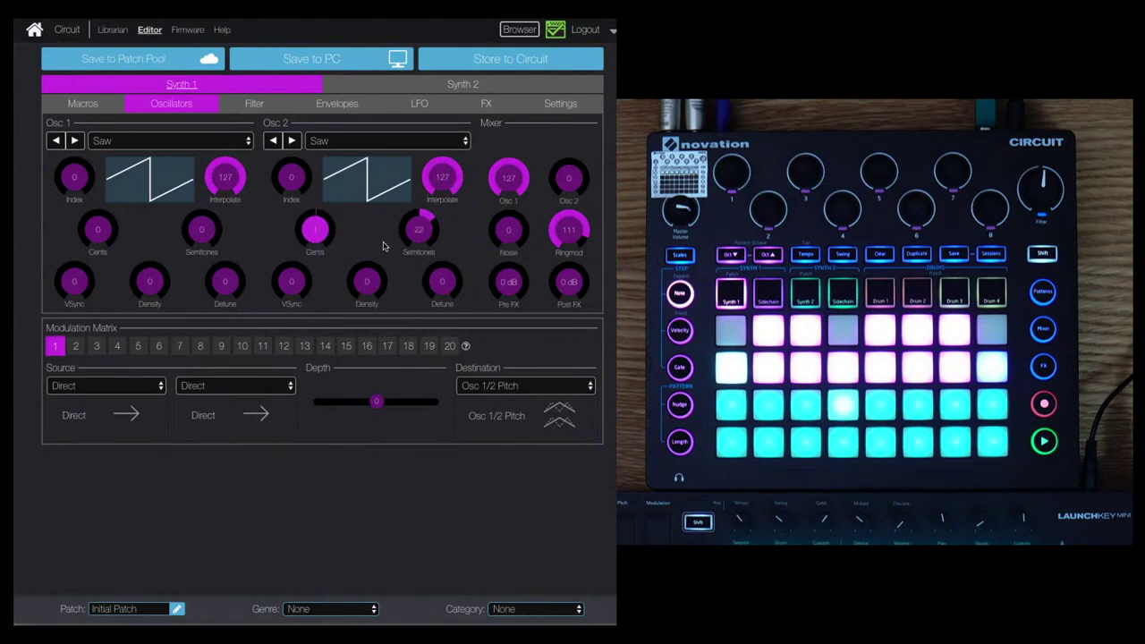
drag(418, 234, 419, 259)
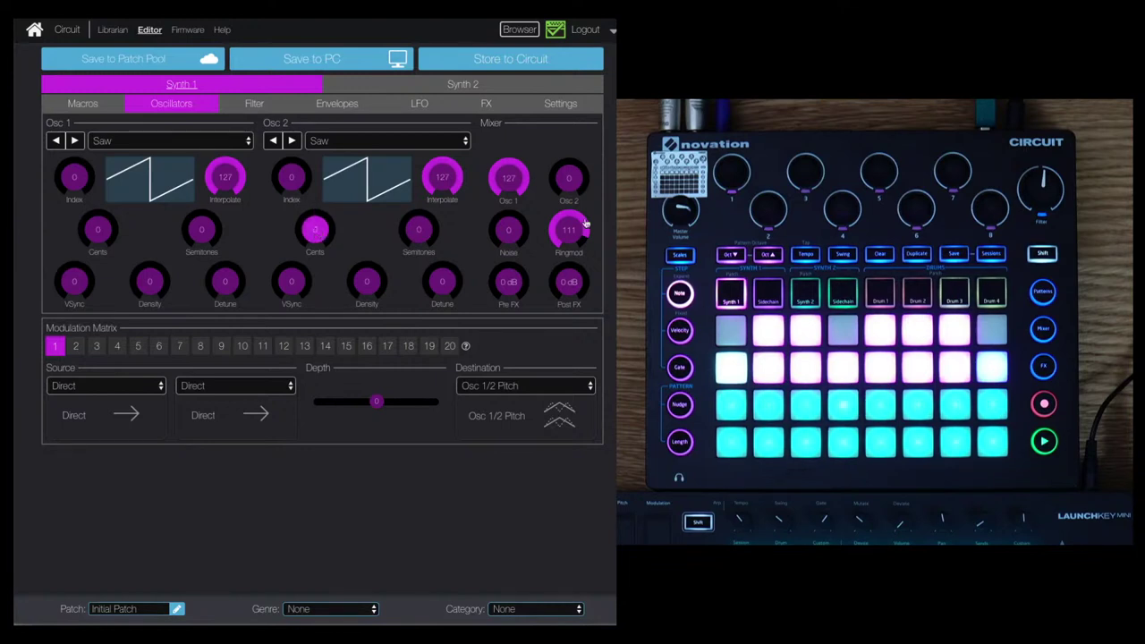
drag(569, 229, 573, 296)
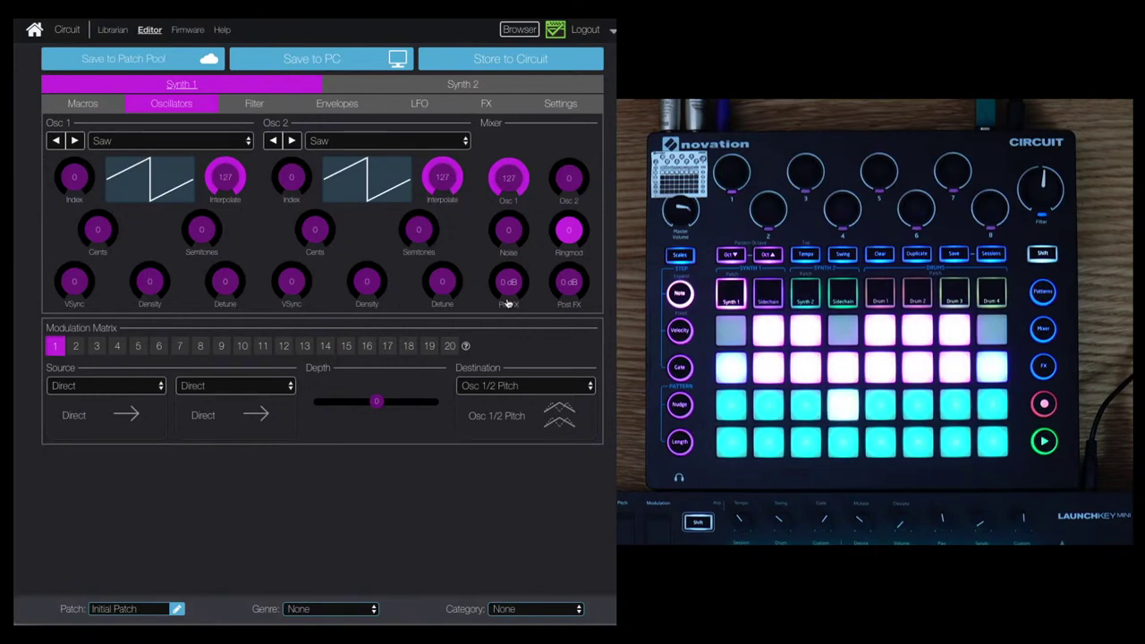
click(572, 284)
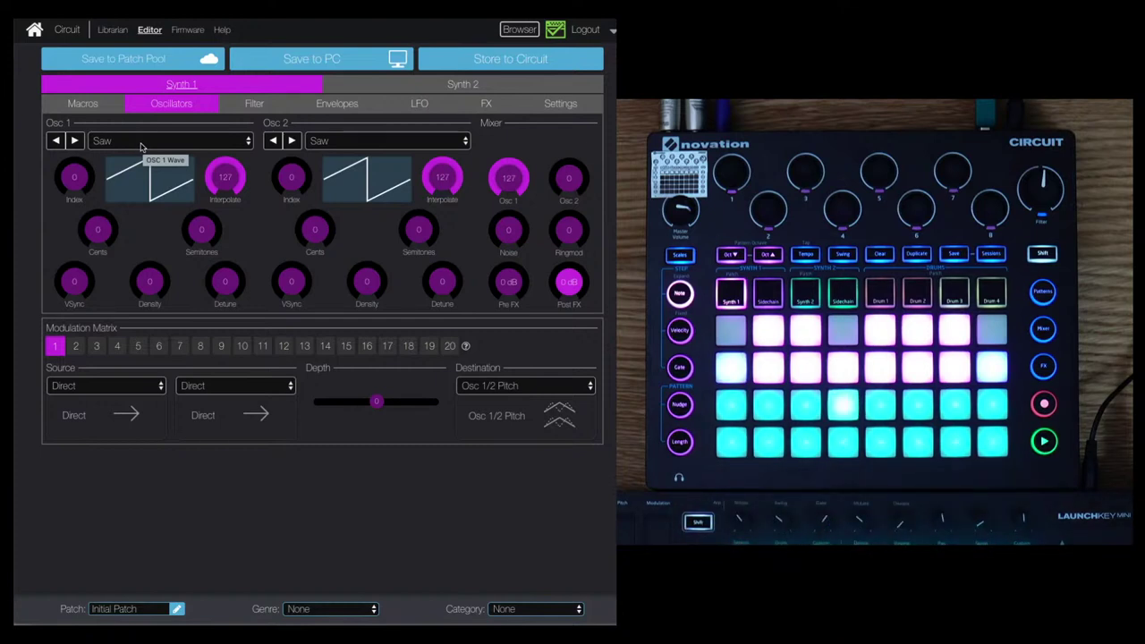
Try the Sine and Triangle waveforms on Osc 1 and return it to Saw.
click(149, 143)
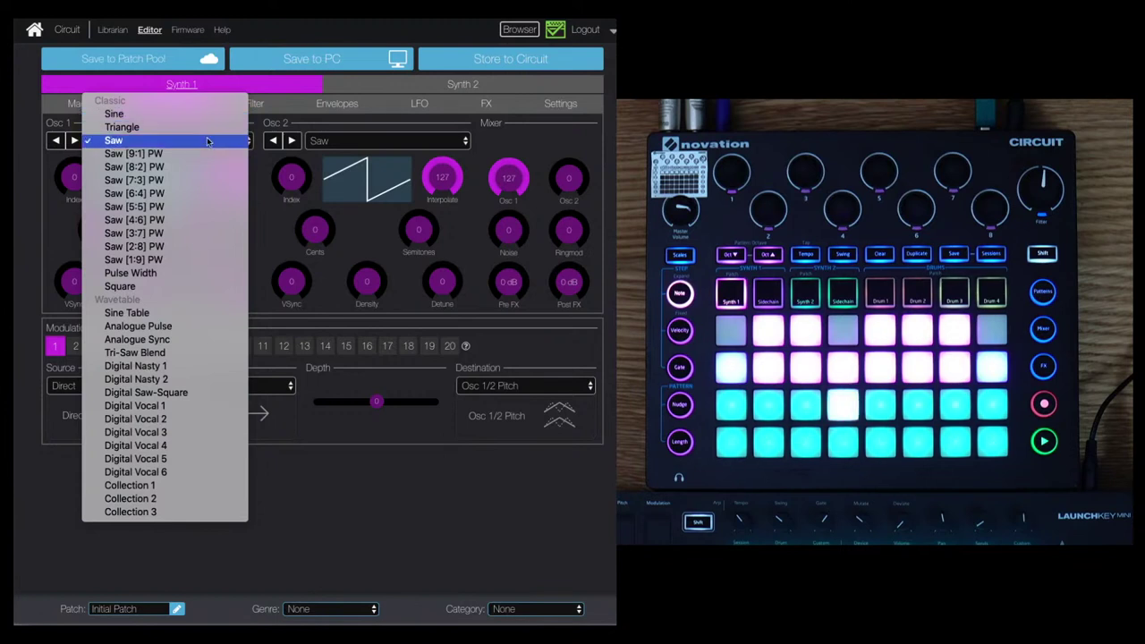
click(151, 115)
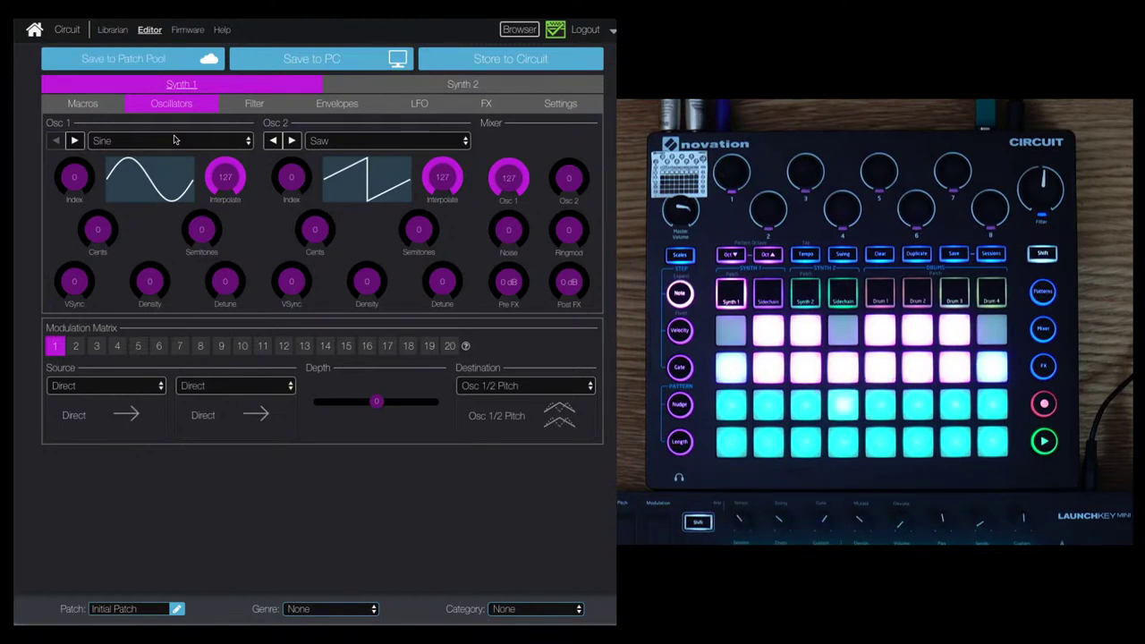
click(143, 142)
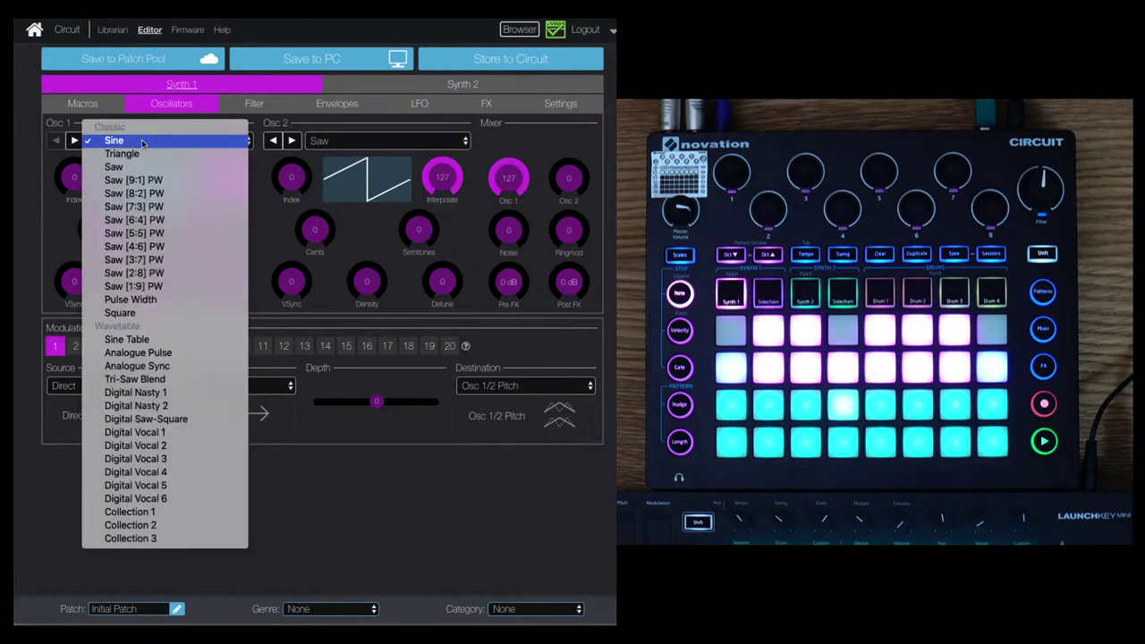
click(146, 156)
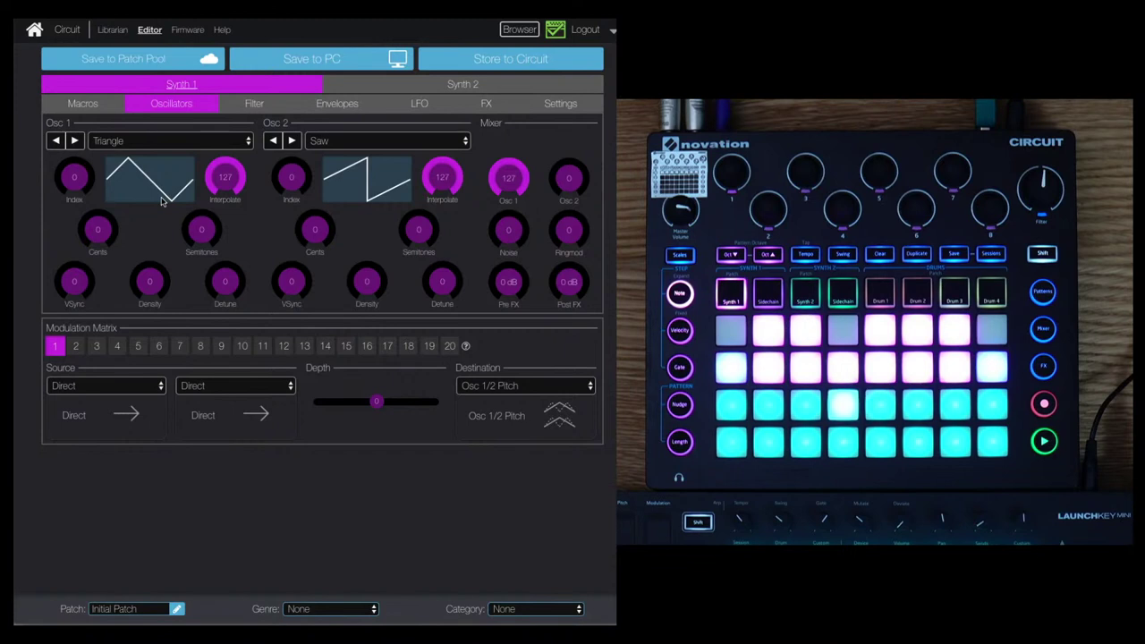
click(149, 143)
click(150, 155)
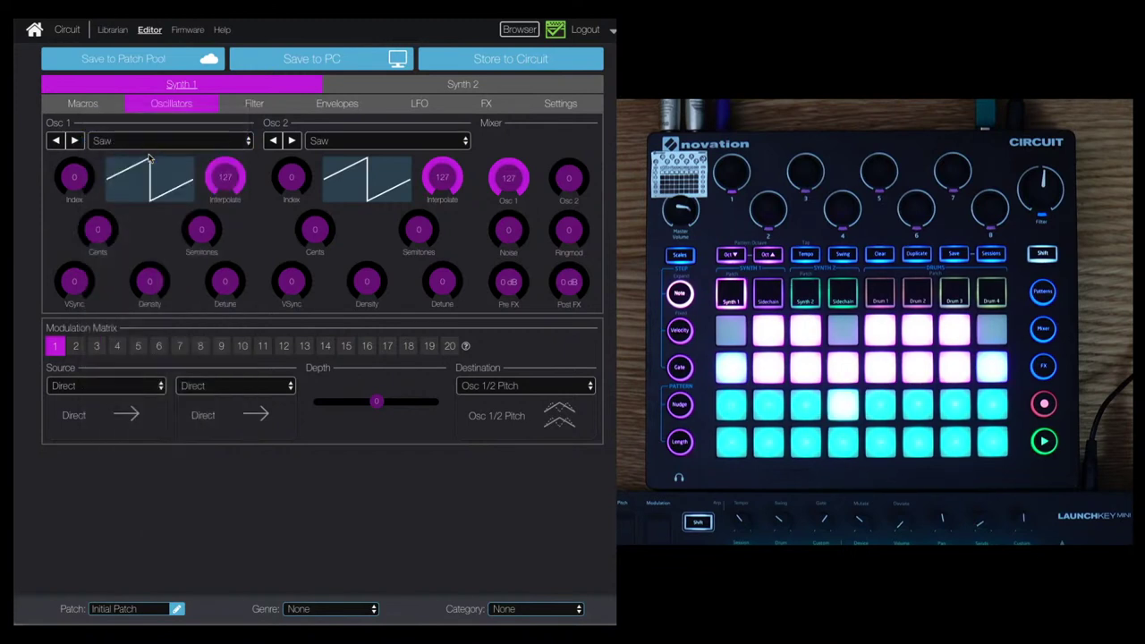
Try the Square waveform on Osc 1 and settle on Pulse Width, testing its Index control.
click(144, 143)
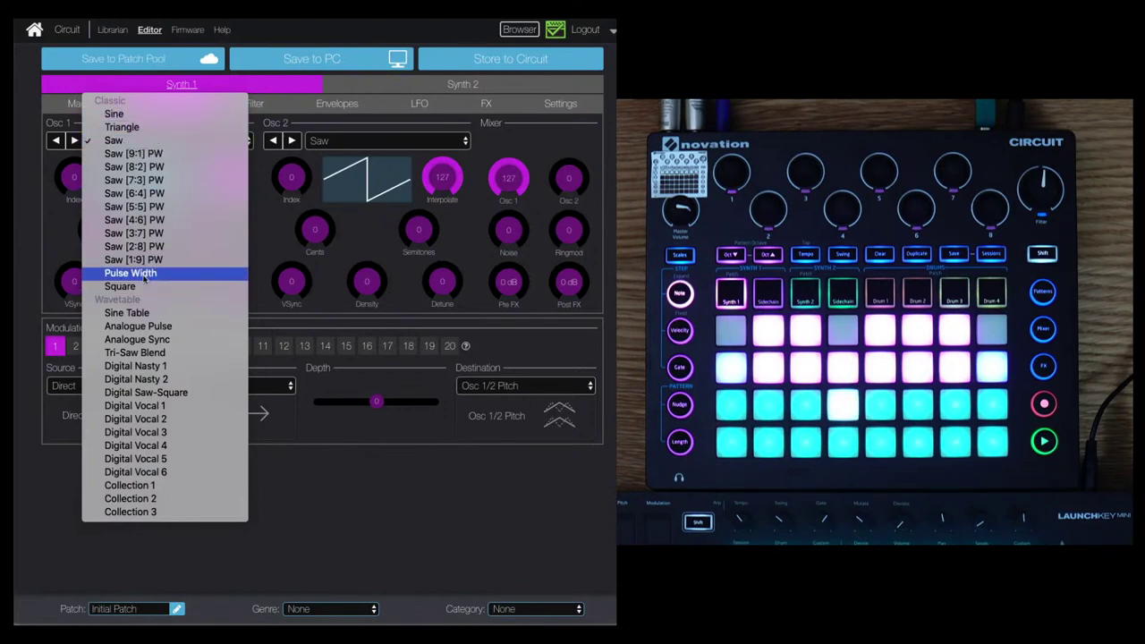
click(140, 287)
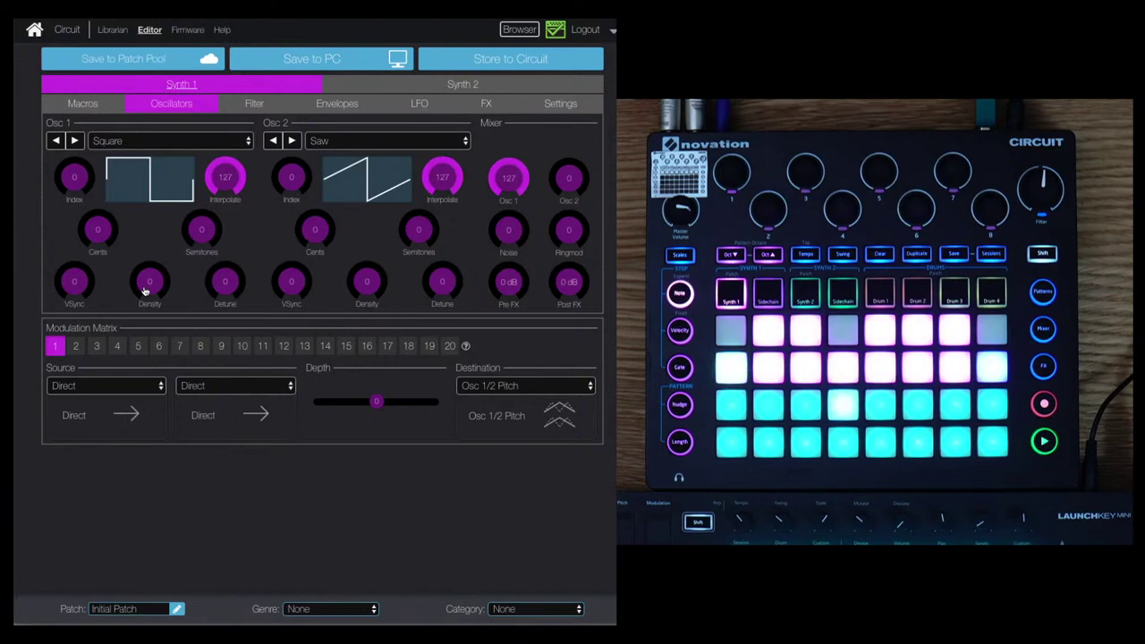
click(149, 140)
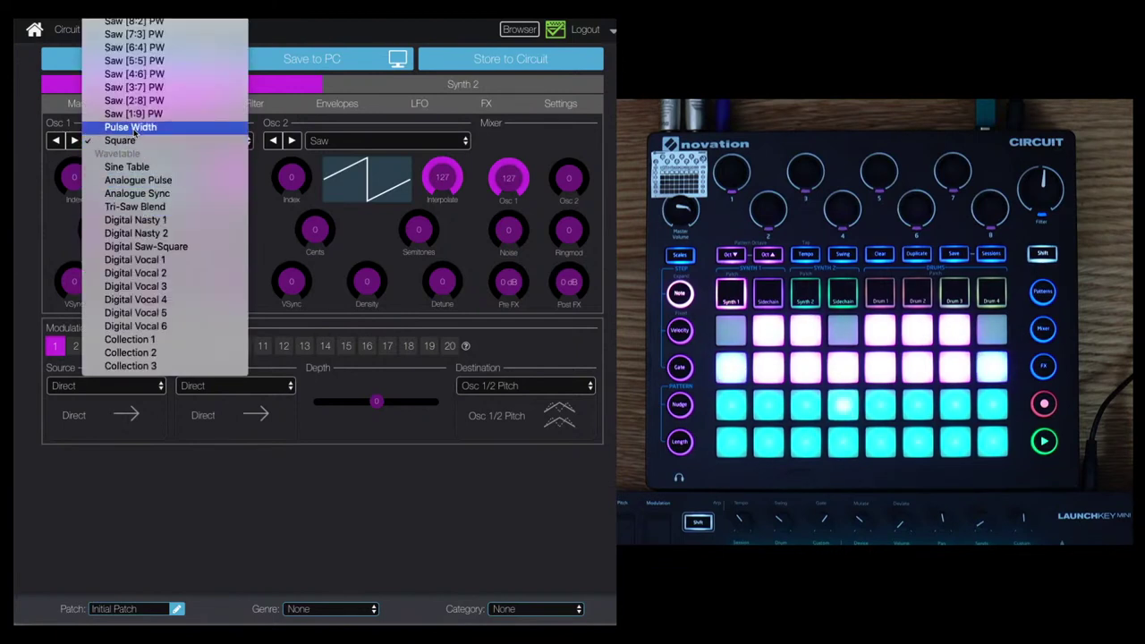
click(132, 127)
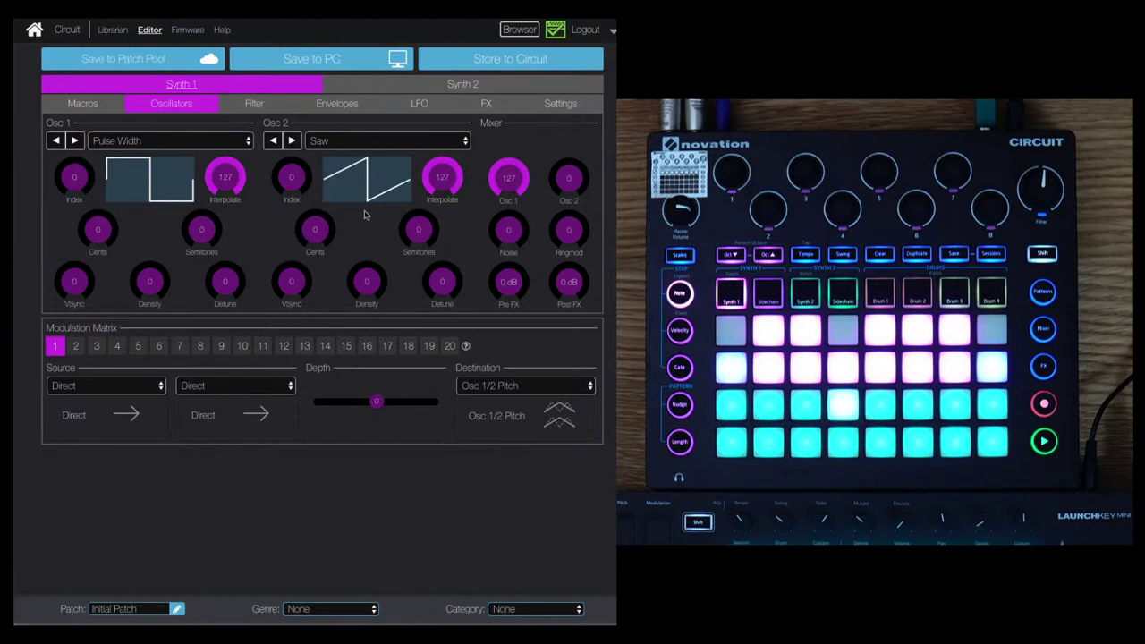
click(75, 182)
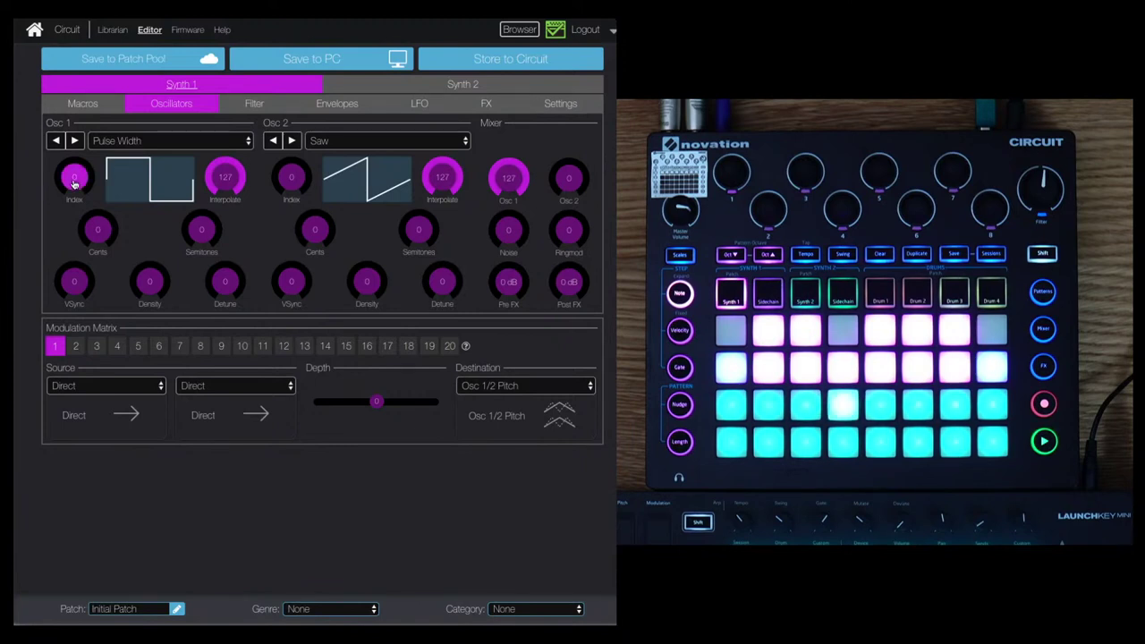
mouse_move(74, 183)
mouse_down()
mouse_move(74, 151)
mouse_move(72, 212)
mouse_move(71, 158)
mouse_move(77, 182)
mouse_up()
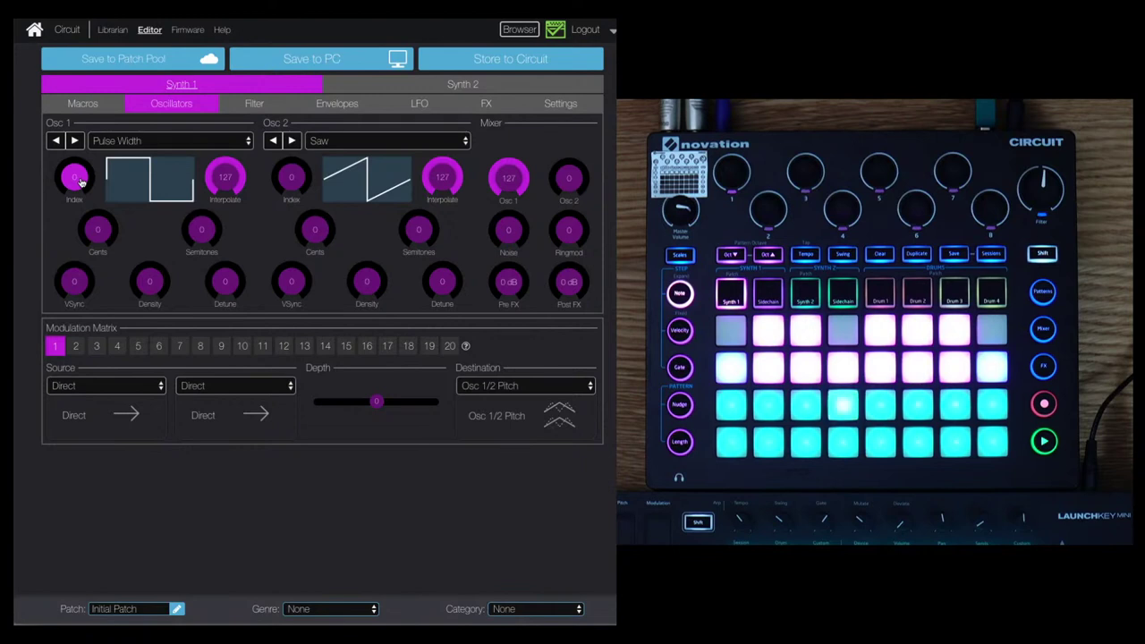
Try the Saw [9:1] PW waveform on Osc 1, testing its Index control.
click(143, 143)
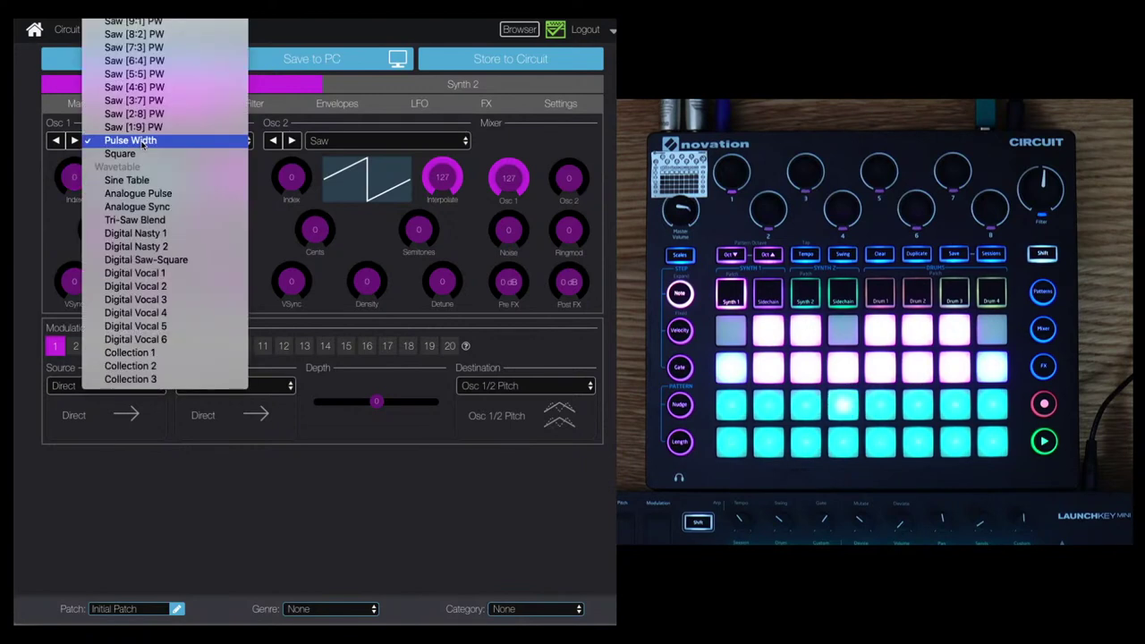
scroll(142, 143, up, 1)
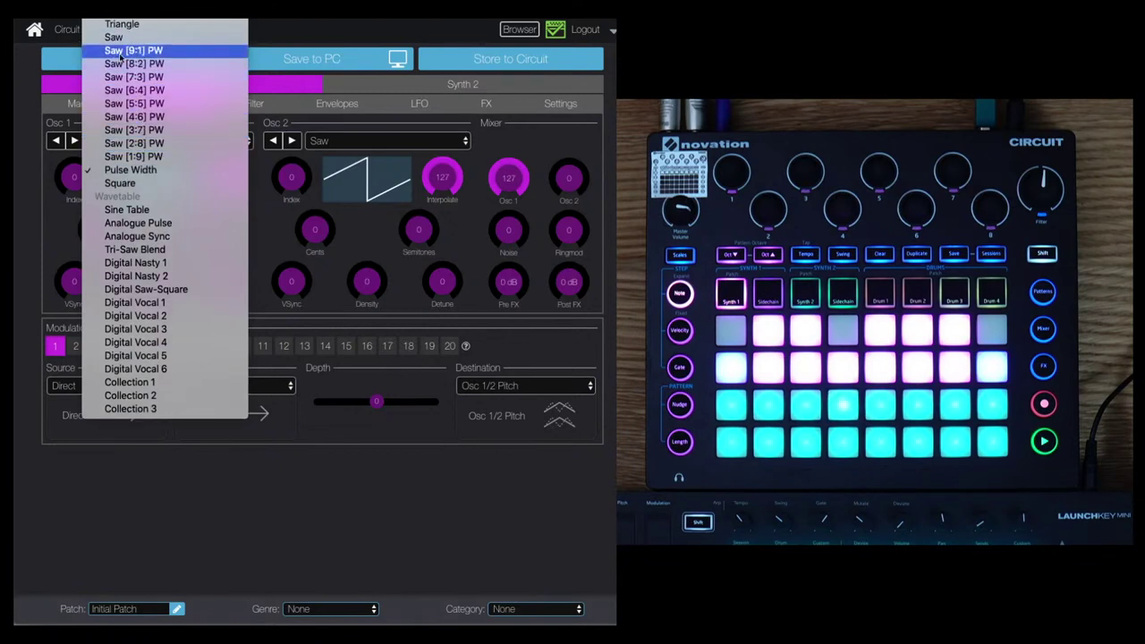
click(156, 56)
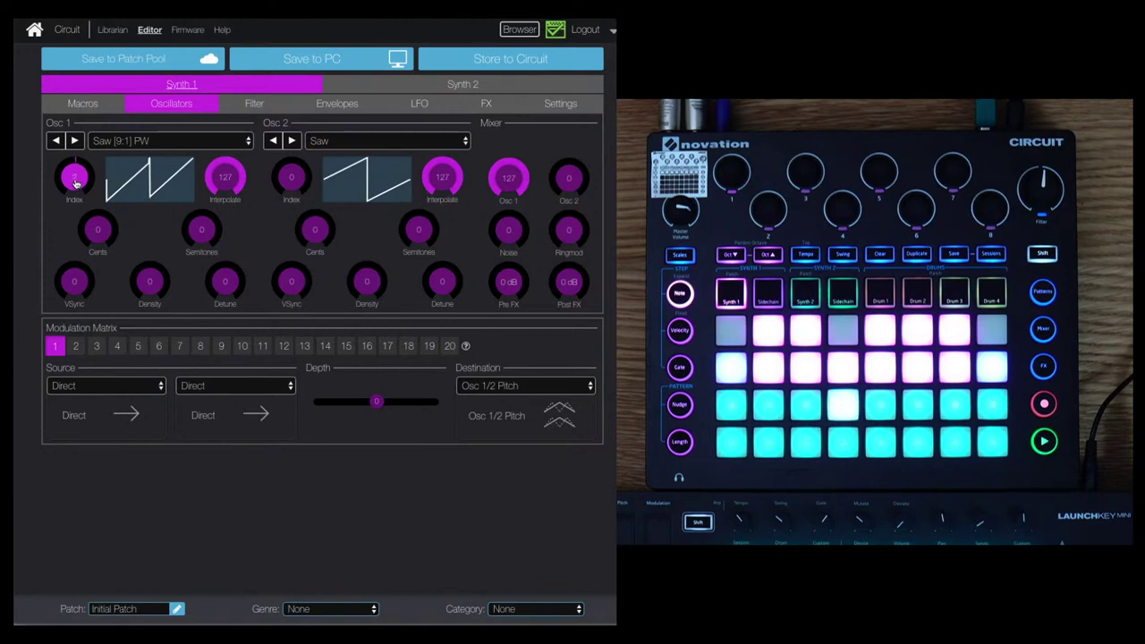
mouse_move(76, 178)
mouse_down()
mouse_move(79, 141)
mouse_move(79, 185)
mouse_up()
Try the Saw [3:7] PW waveform on Osc 1, sweeping Index down to -64 and returning it to 0.
click(156, 144)
click(145, 222)
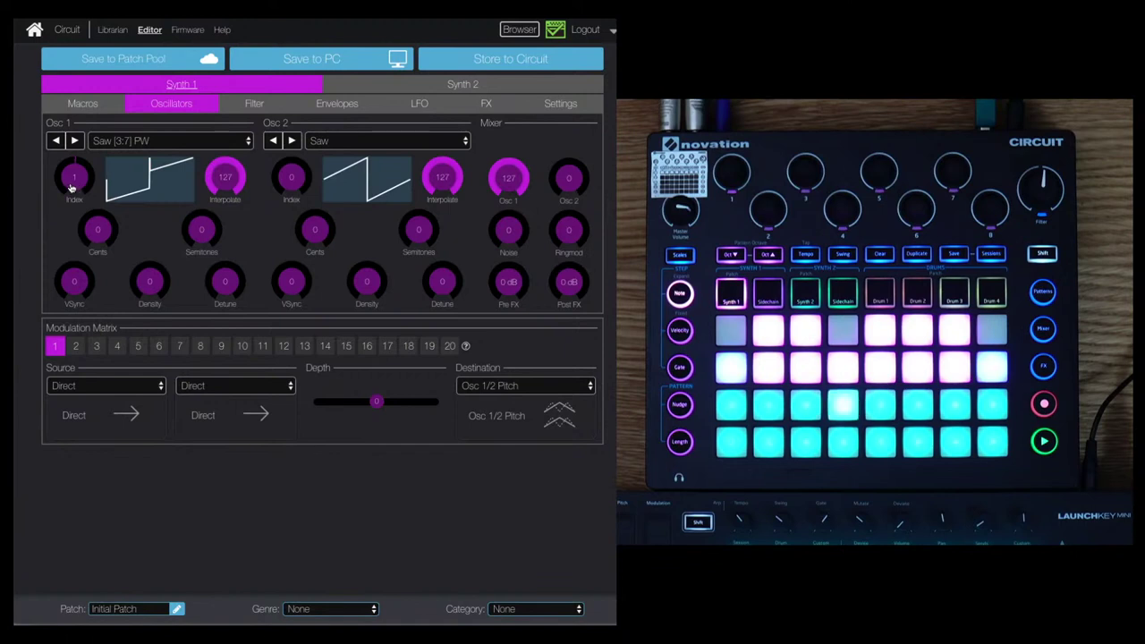
drag(72, 186, 80, 228)
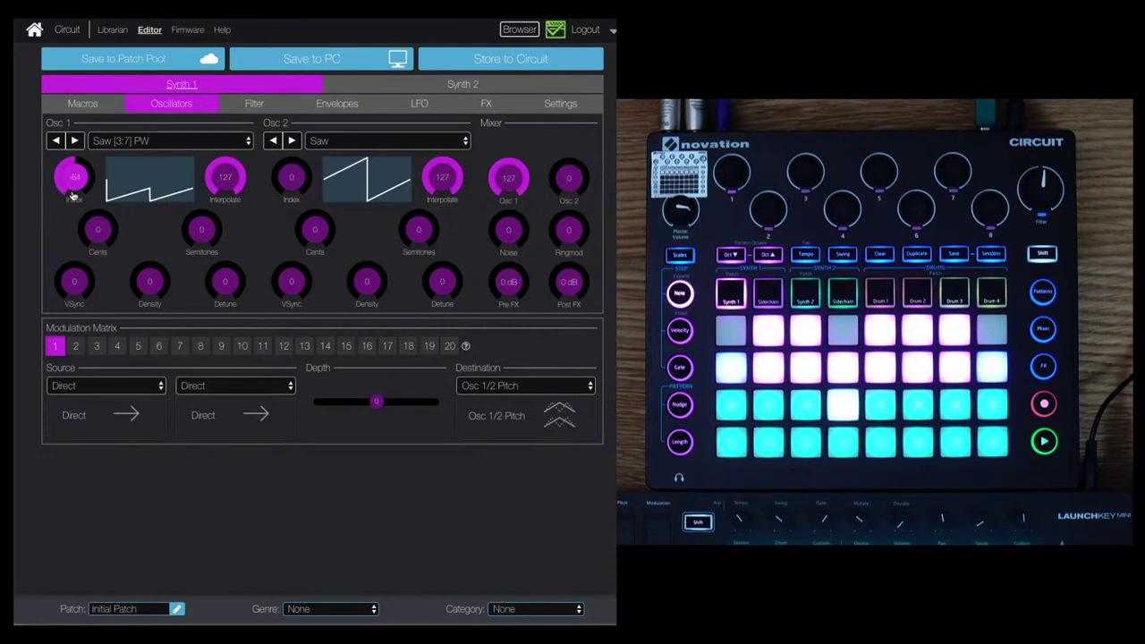
drag(73, 195, 63, 150)
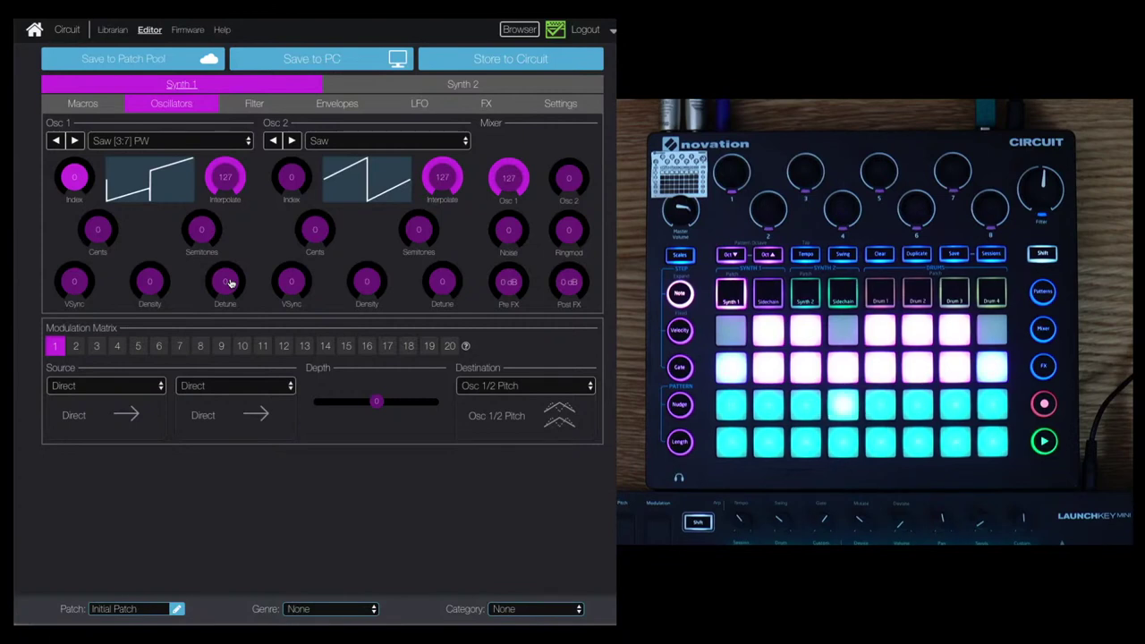
Try the Digital Nasty 1 wavetable on Osc 1, sweeping its Index and returning it to 0.
click(161, 143)
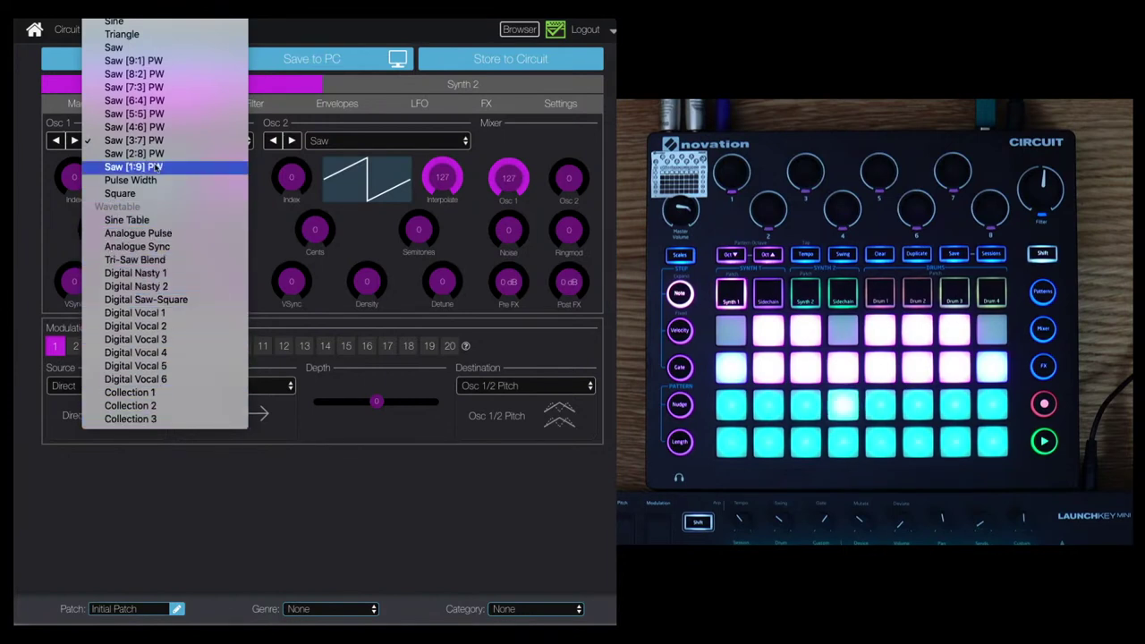
click(143, 277)
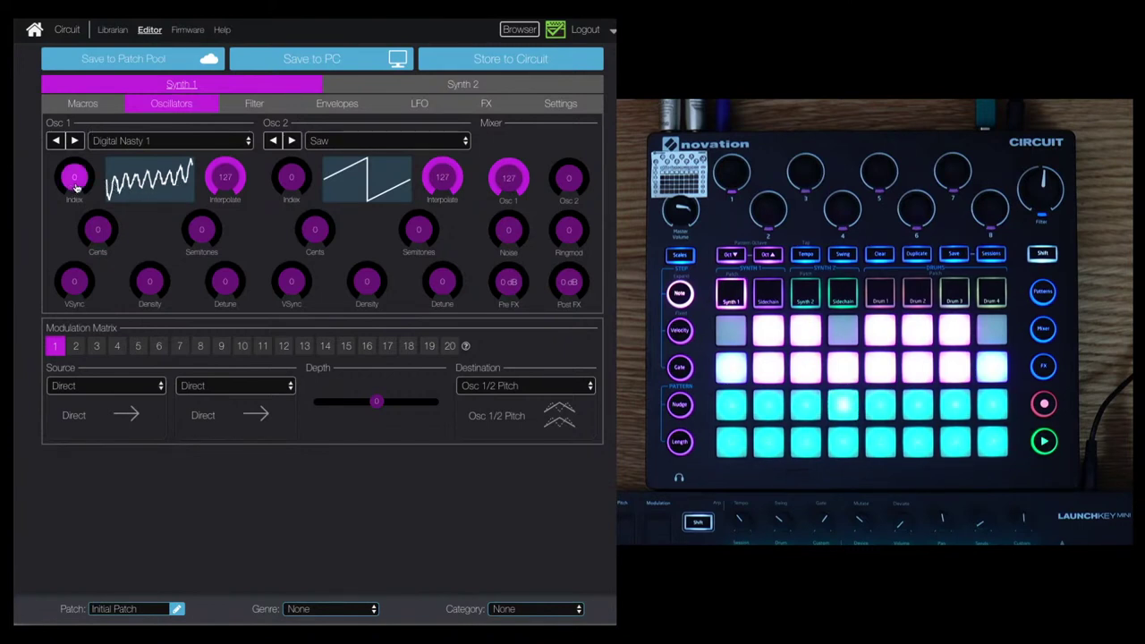
drag(76, 186, 77, 183)
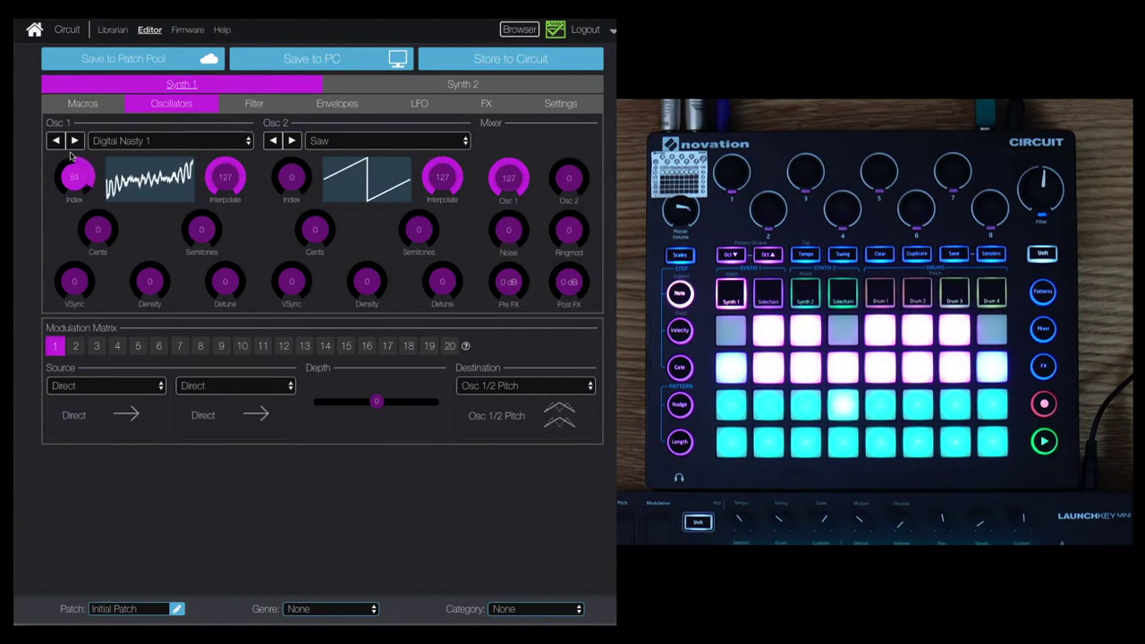
drag(71, 175, 80, 203)
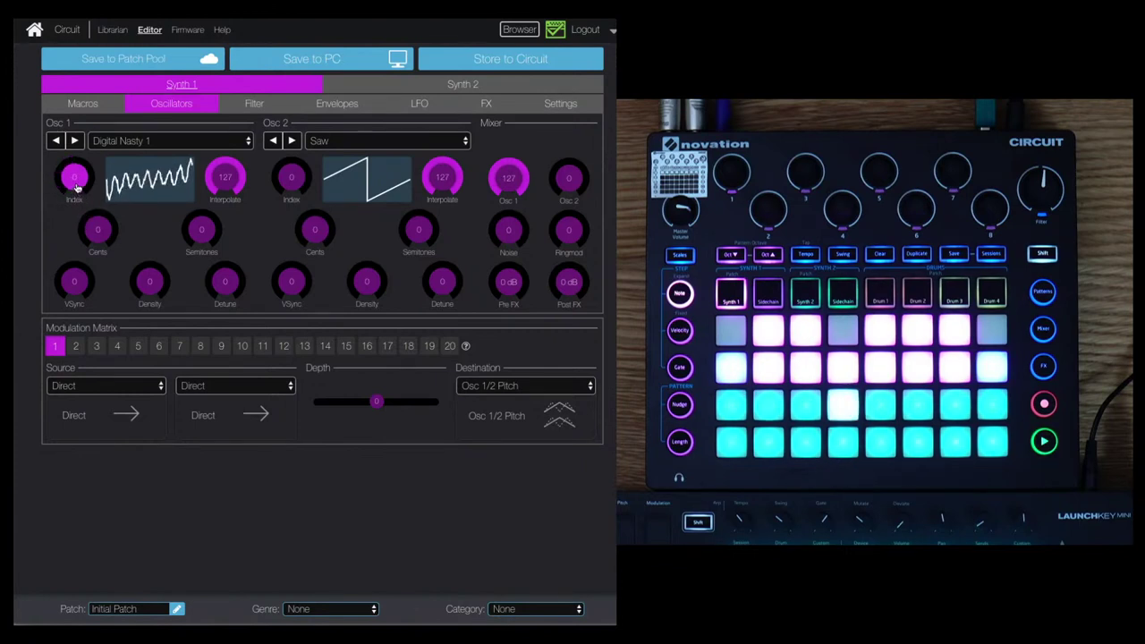
drag(76, 186, 76, 182)
Try the Collection 1 wavetable on Osc 1, sweeping its Index and resetting it to 0.
click(148, 141)
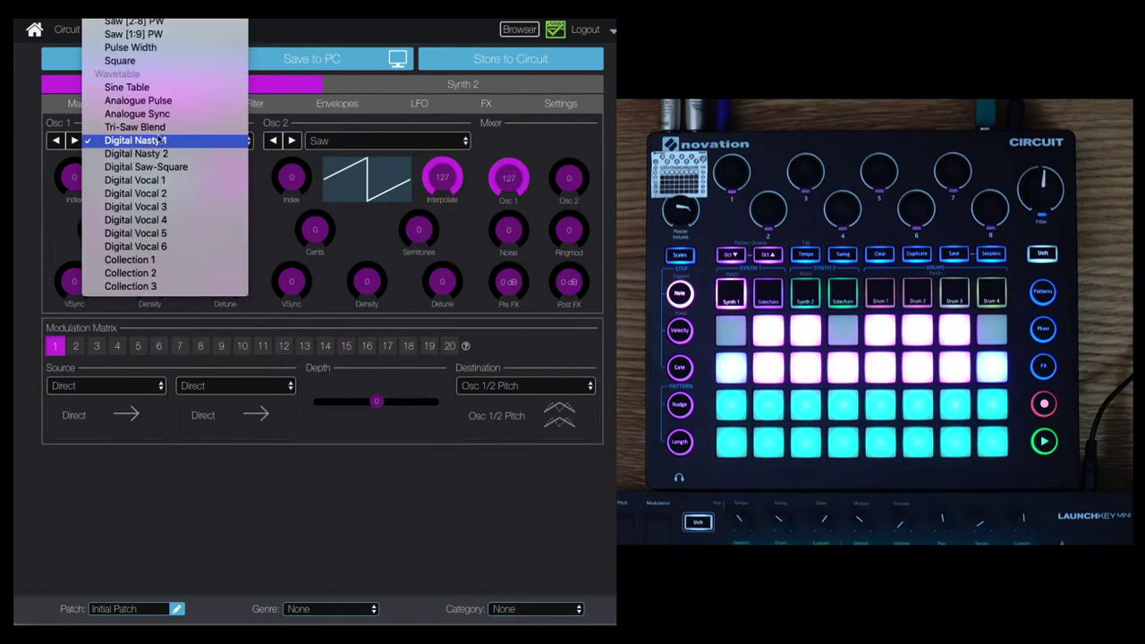
click(143, 261)
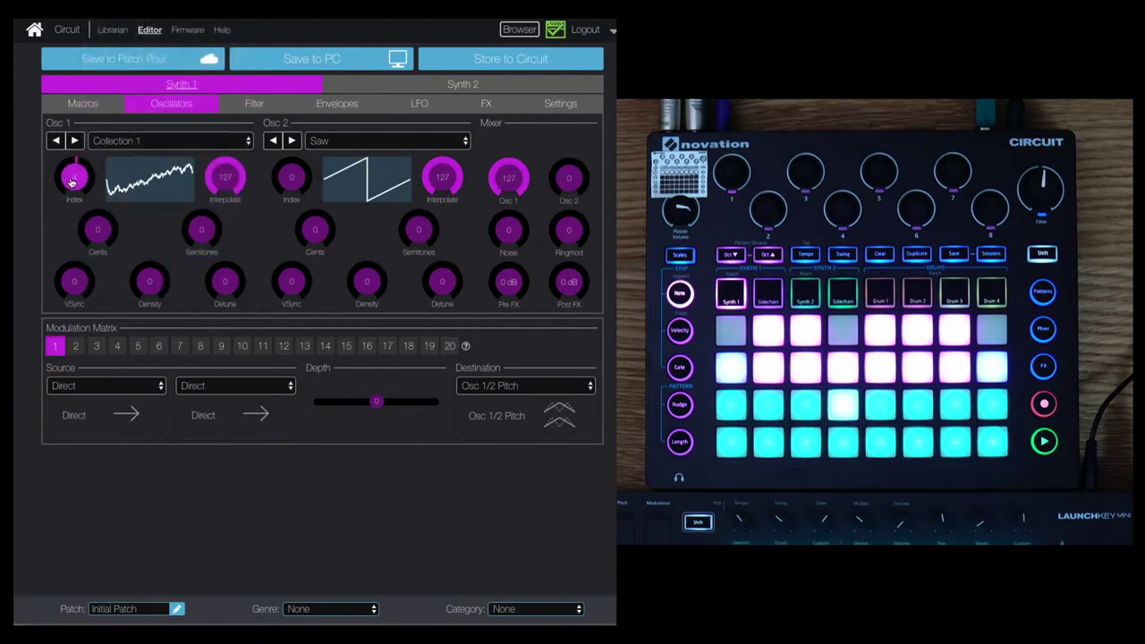
drag(71, 172, 71, 166)
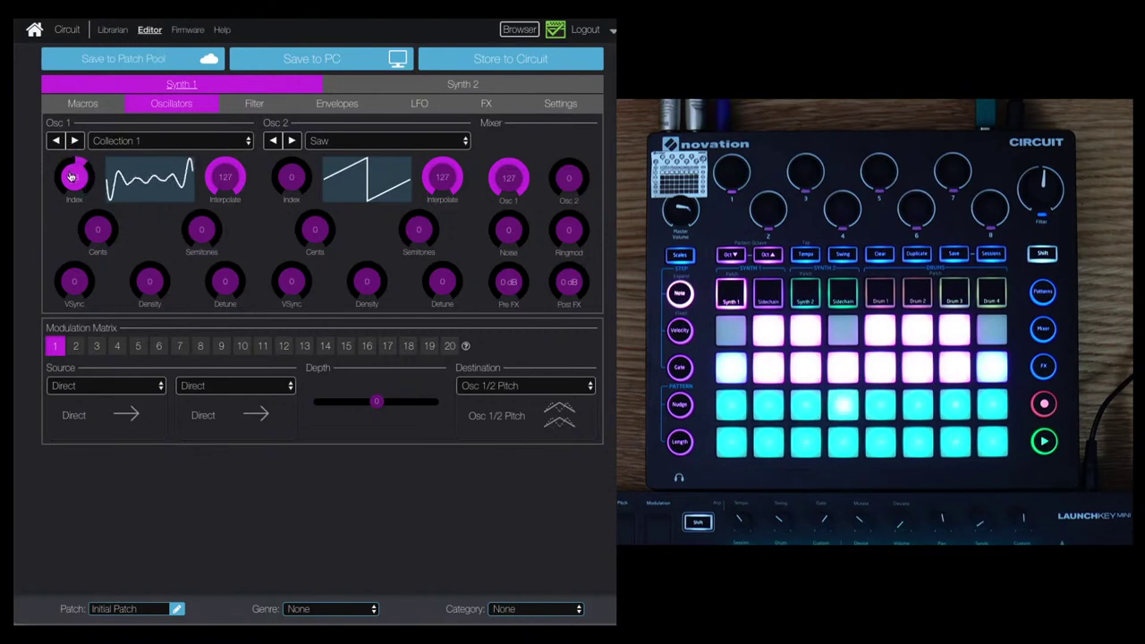
drag(69, 209, 77, 185)
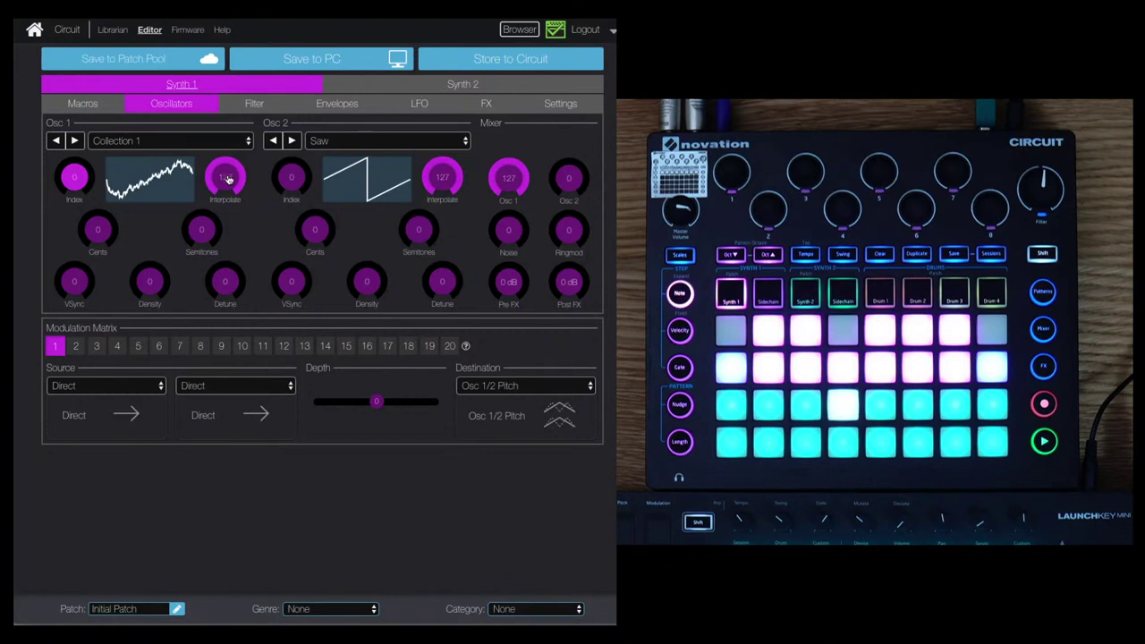
Compare Osc 1's Index sweeps with Interpolate at 127 and at 0, leaving both Interpolate and Index at 0.
drag(225, 178, 212, 157)
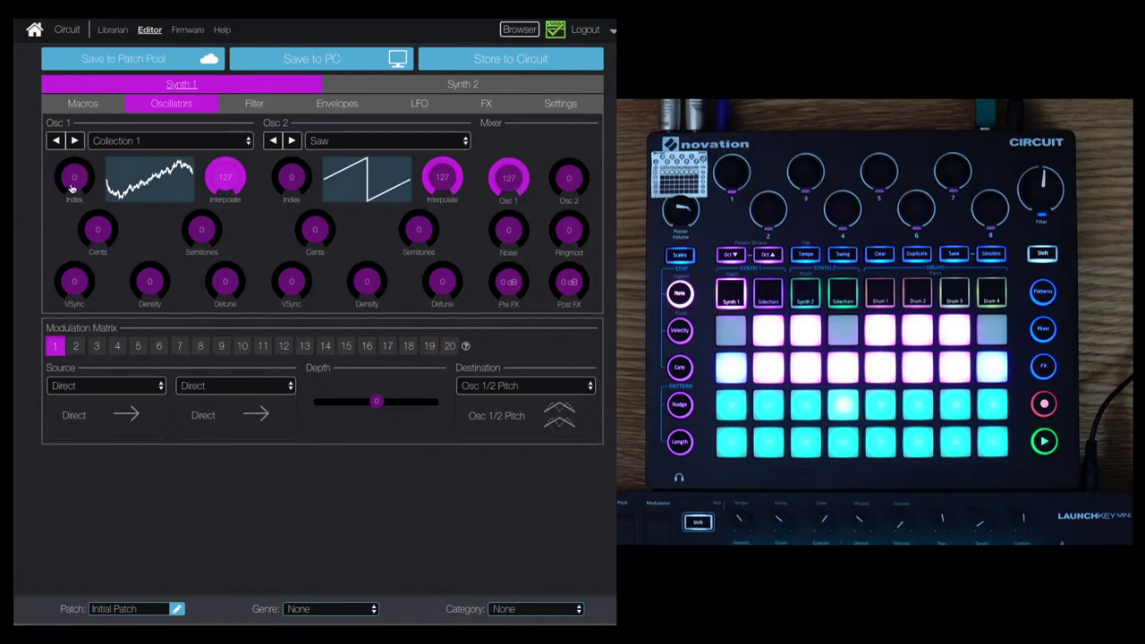
mouse_move(73, 182)
mouse_down()
mouse_move(69, 154)
mouse_move(69, 188)
mouse_up()
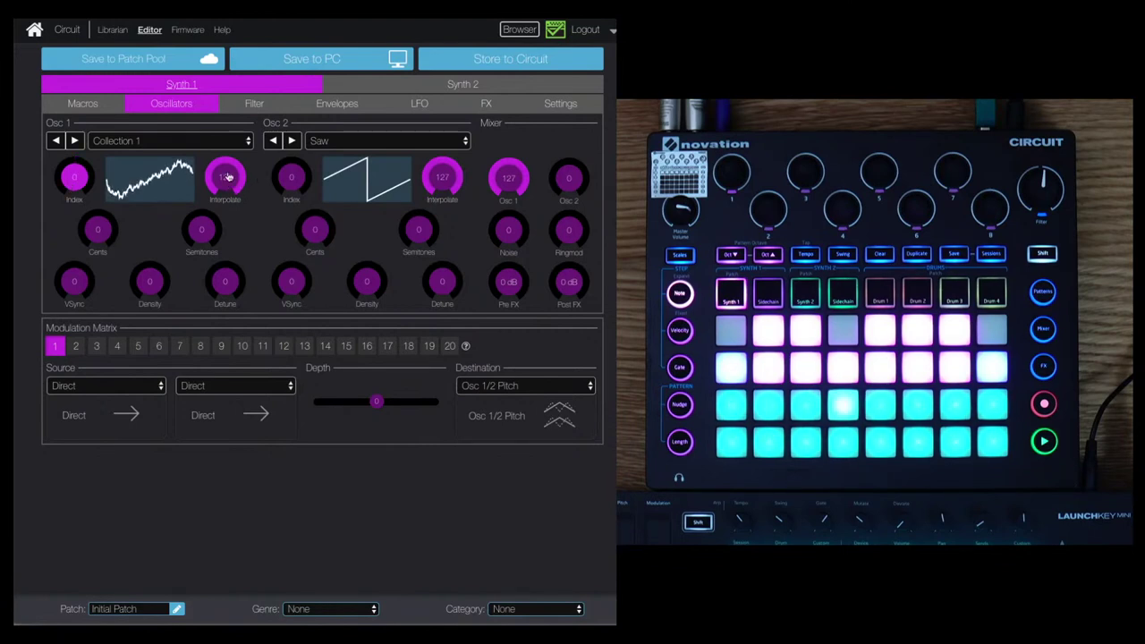
drag(228, 179, 245, 268)
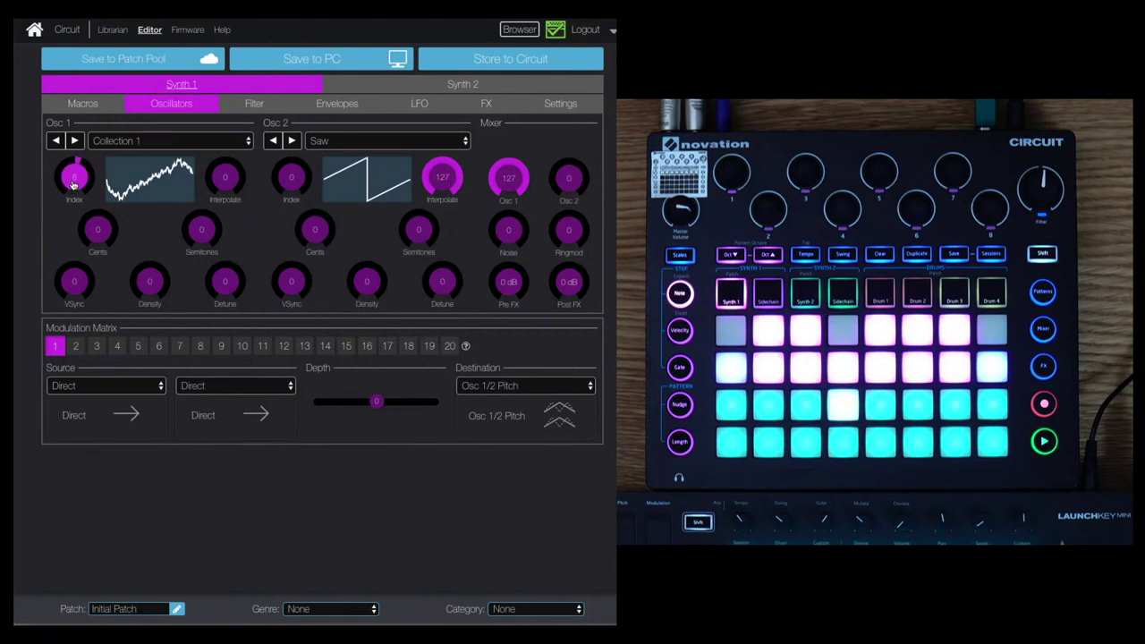
mouse_move(74, 181)
mouse_down()
mouse_move(77, 155)
mouse_move(75, 223)
mouse_move(76, 159)
mouse_move(79, 211)
mouse_move(79, 189)
mouse_up()
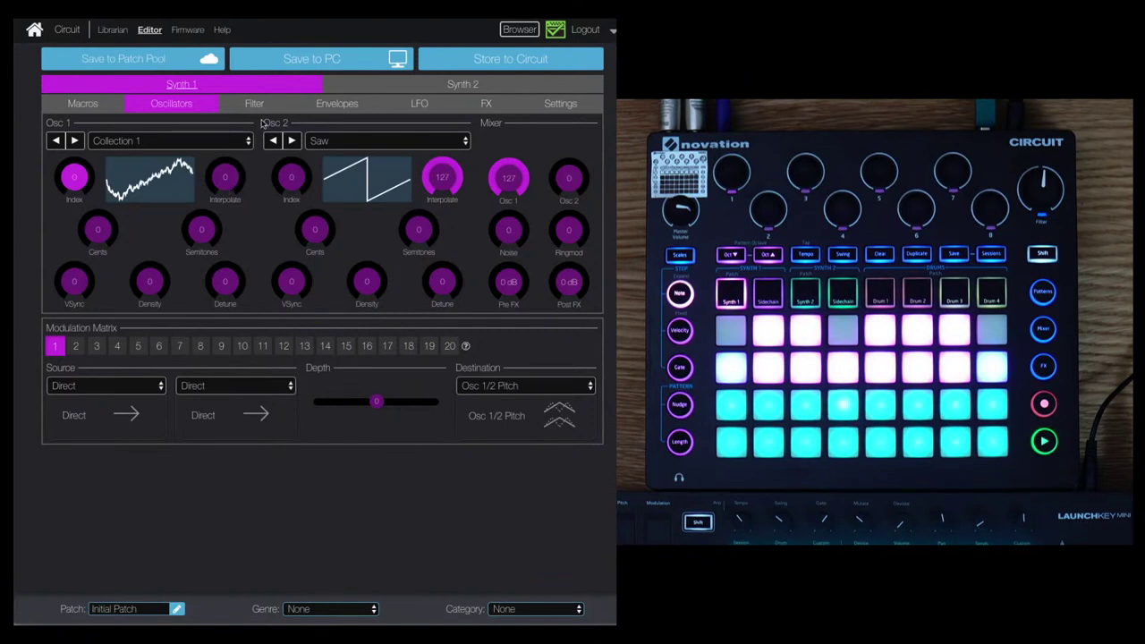
Return Osc 1's waveform to Saw.
click(196, 142)
scroll(192, 142, up, 5)
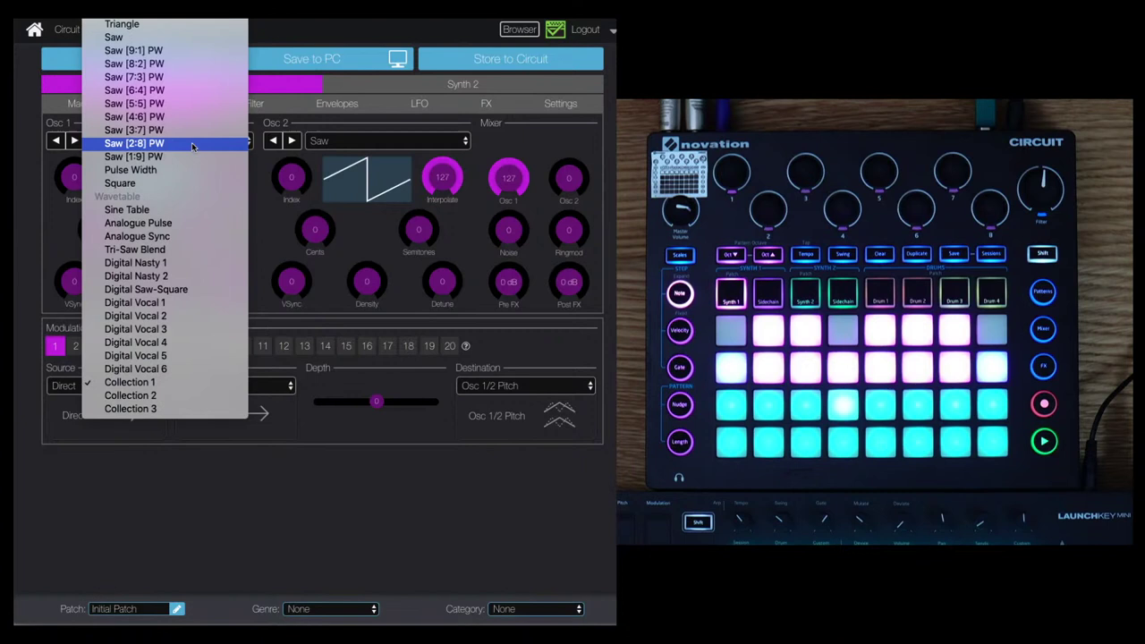
click(131, 39)
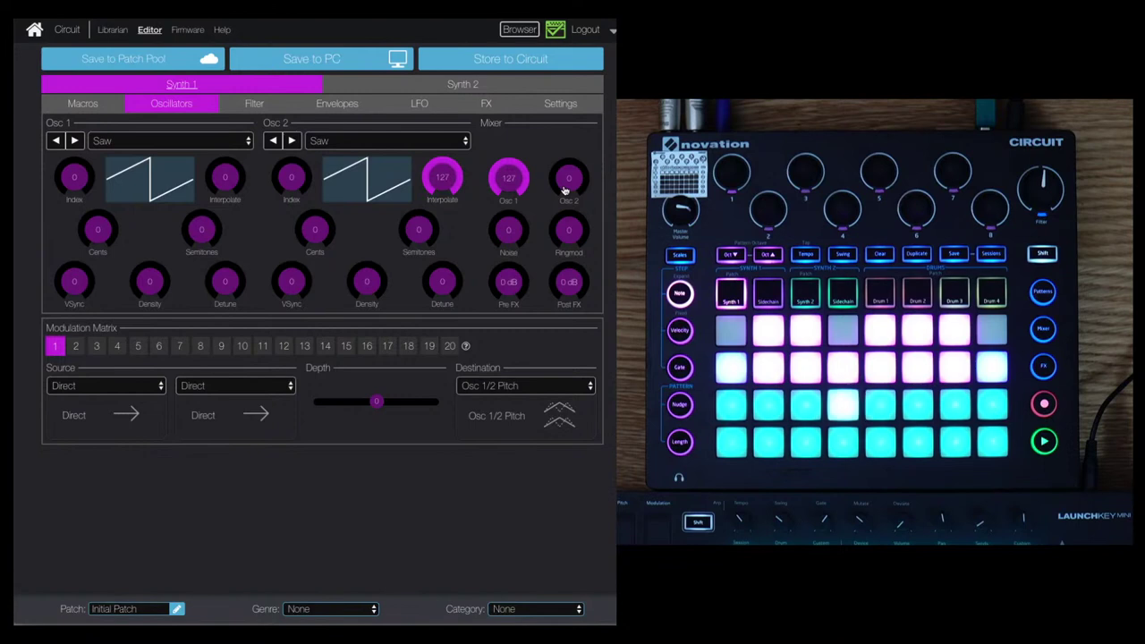
Raise the mixer's Osc 2 level to 127 and try Osc 2's Semitones at 11 before resetting it to 0.
drag(566, 190, 555, 103)
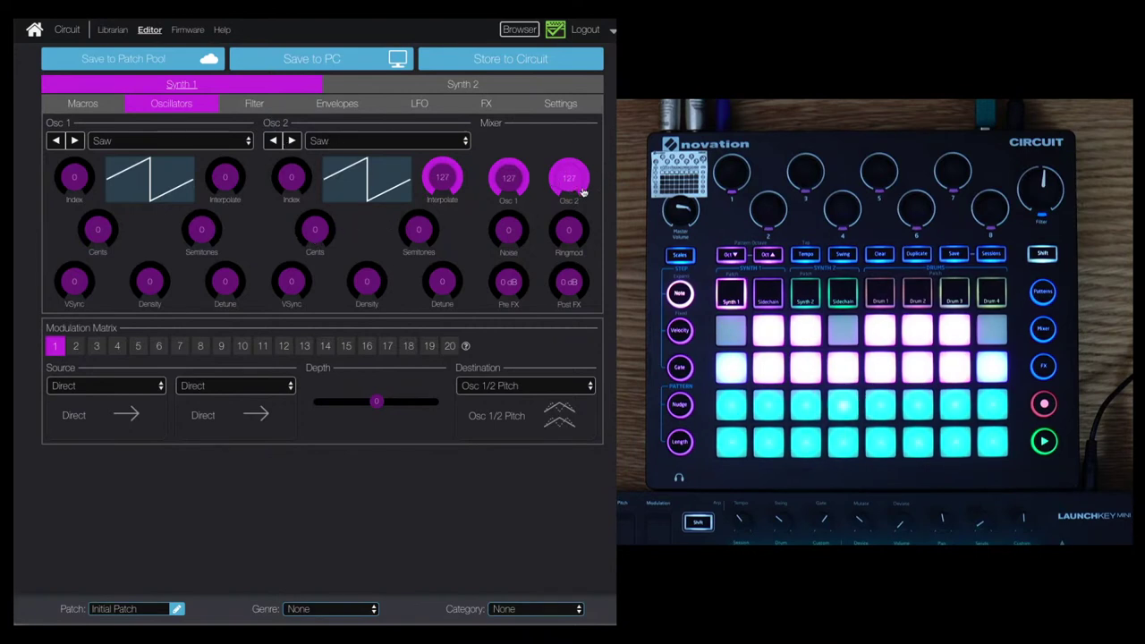
click(317, 235)
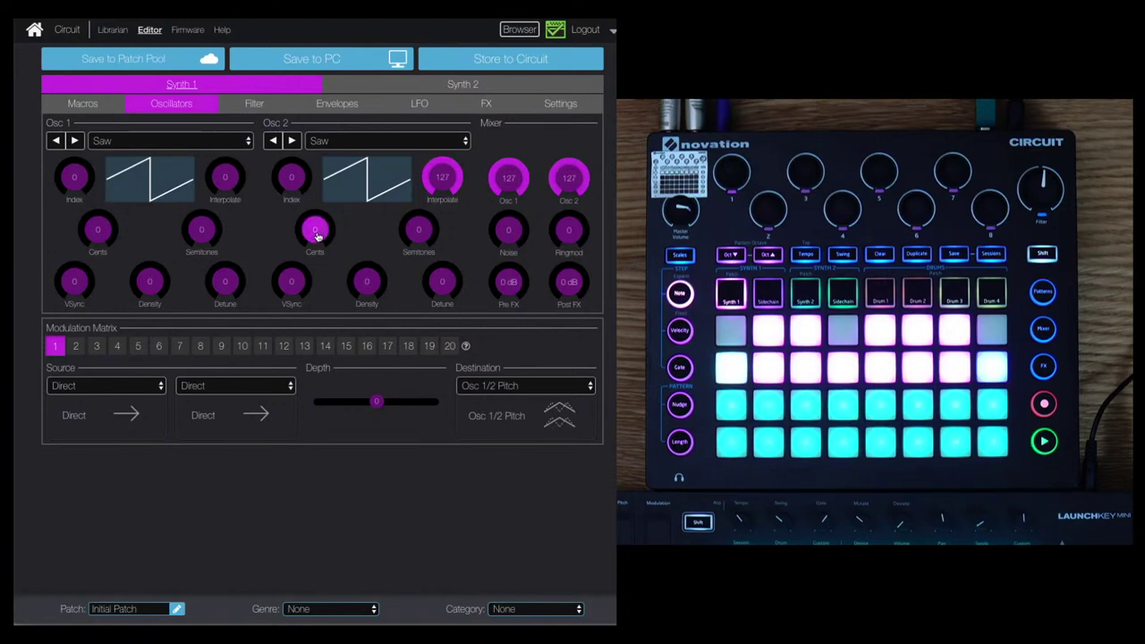
click(416, 236)
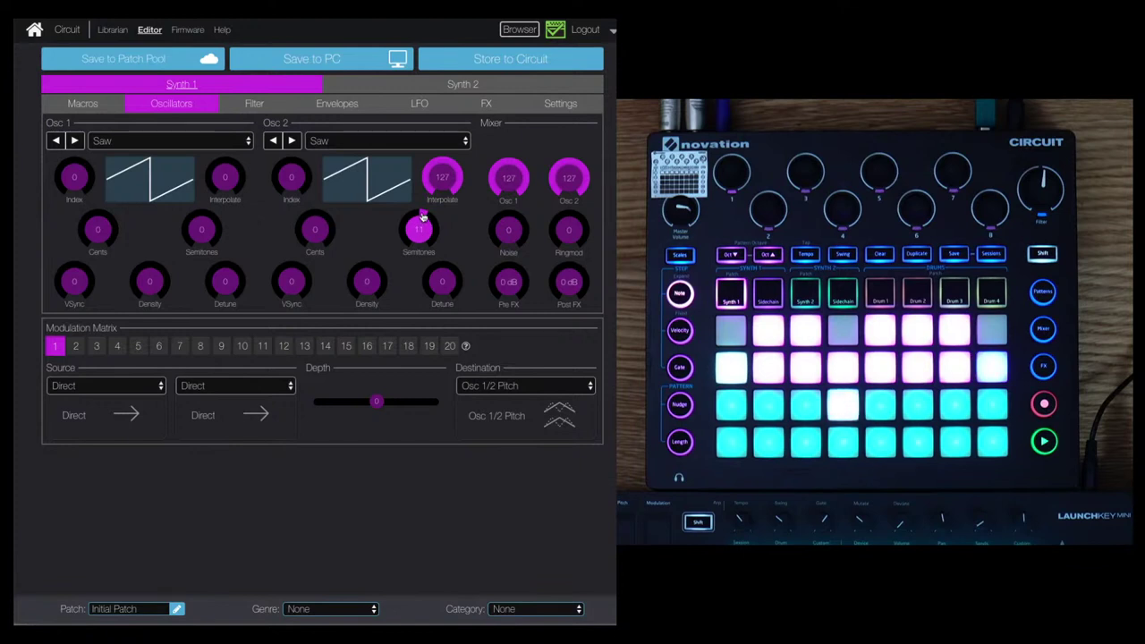
drag(422, 216, 417, 258)
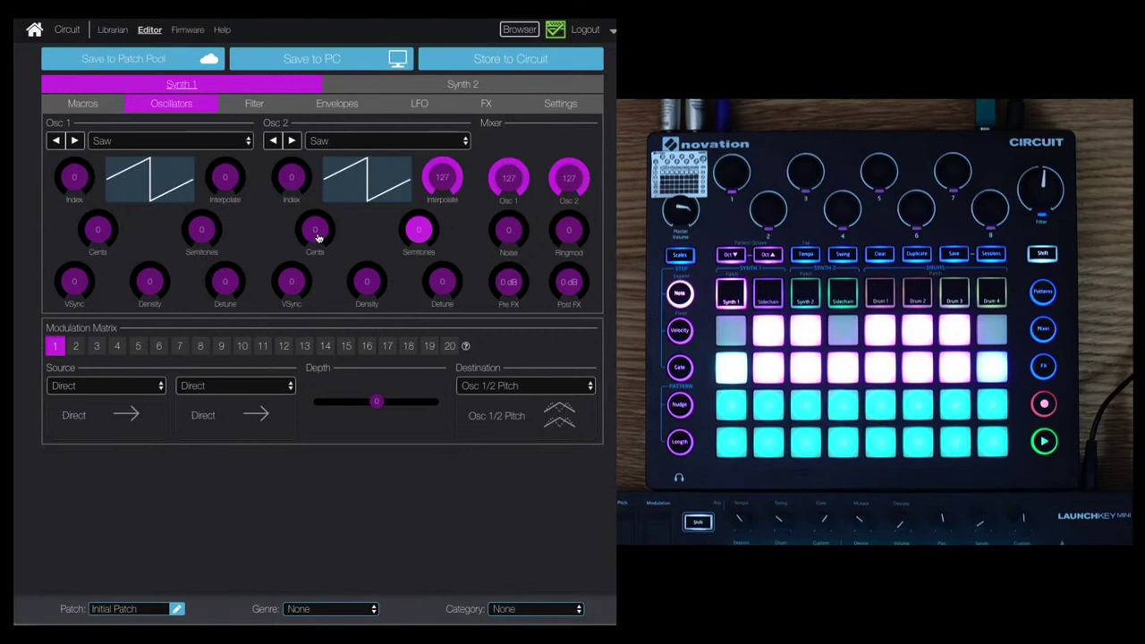
Try a slight Cents detune on Osc 2, starting from 1, and reset it to 0.
click(317, 235)
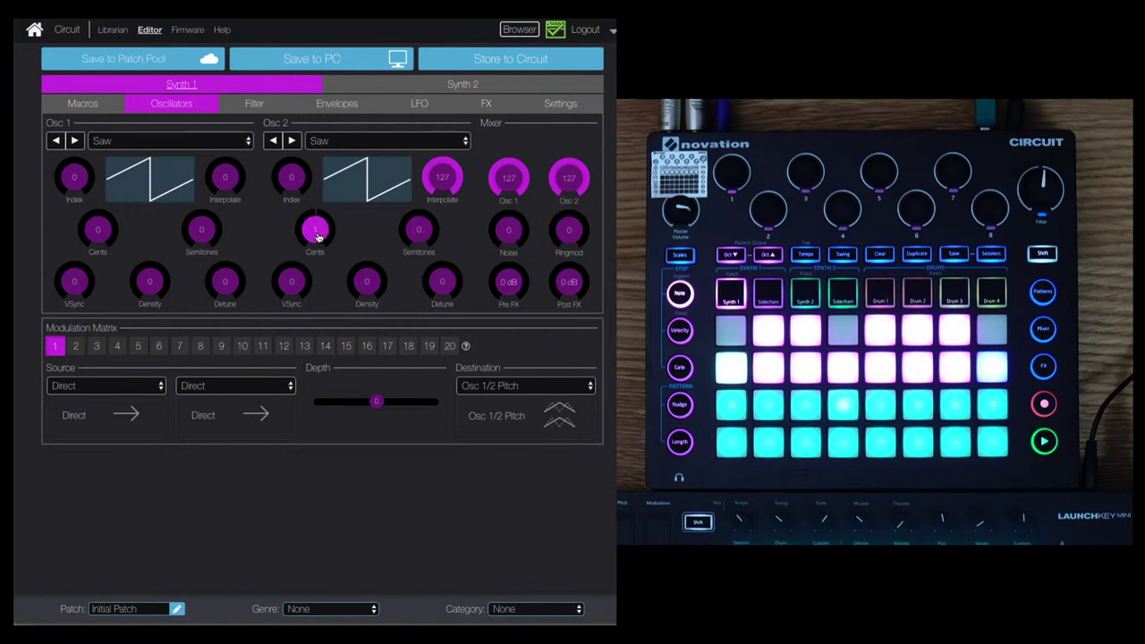
scroll(318, 232, up, 2)
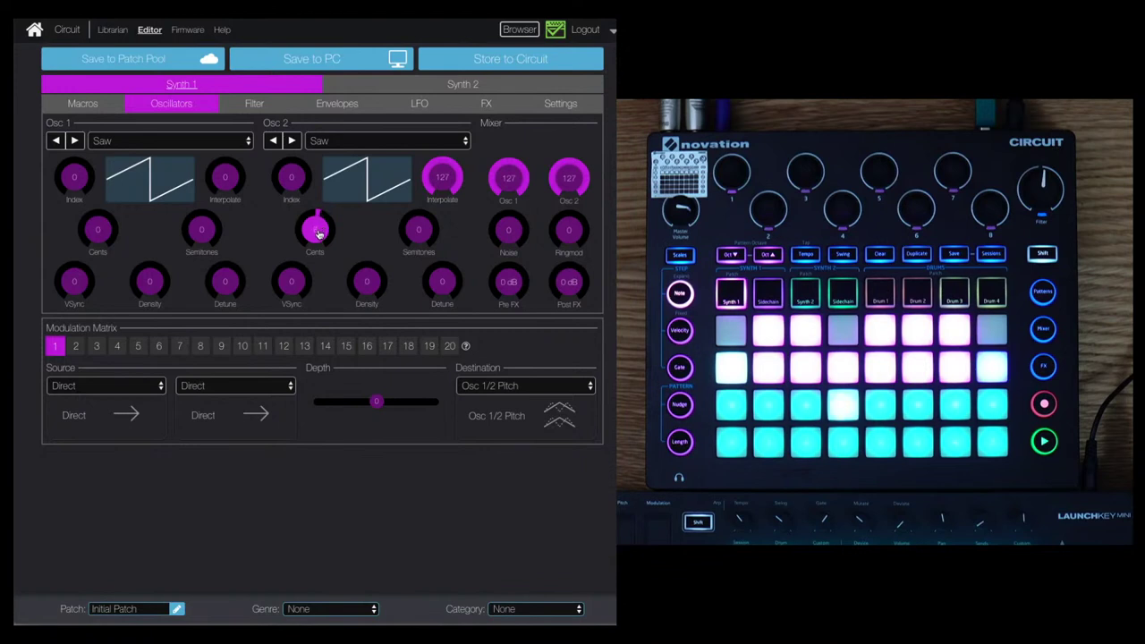
scroll(319, 240, down, 2)
drag(319, 236, 319, 228)
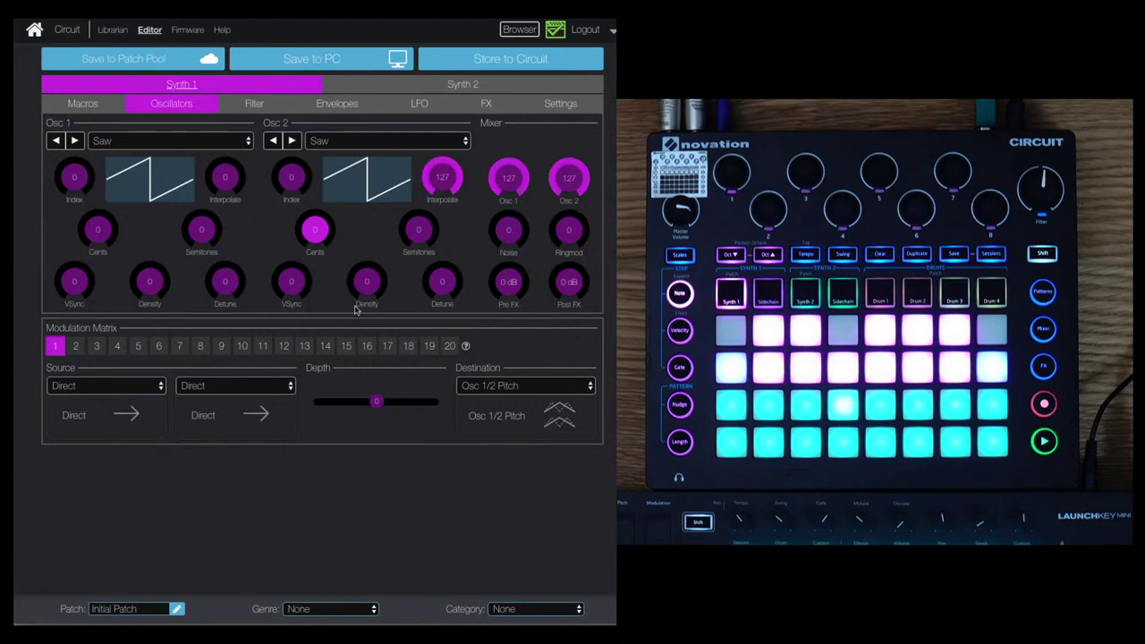
Lower the mixer's Osc 2 level to 0 and test Osc 1's VSync alone, returning it to 0.
drag(571, 182, 553, 295)
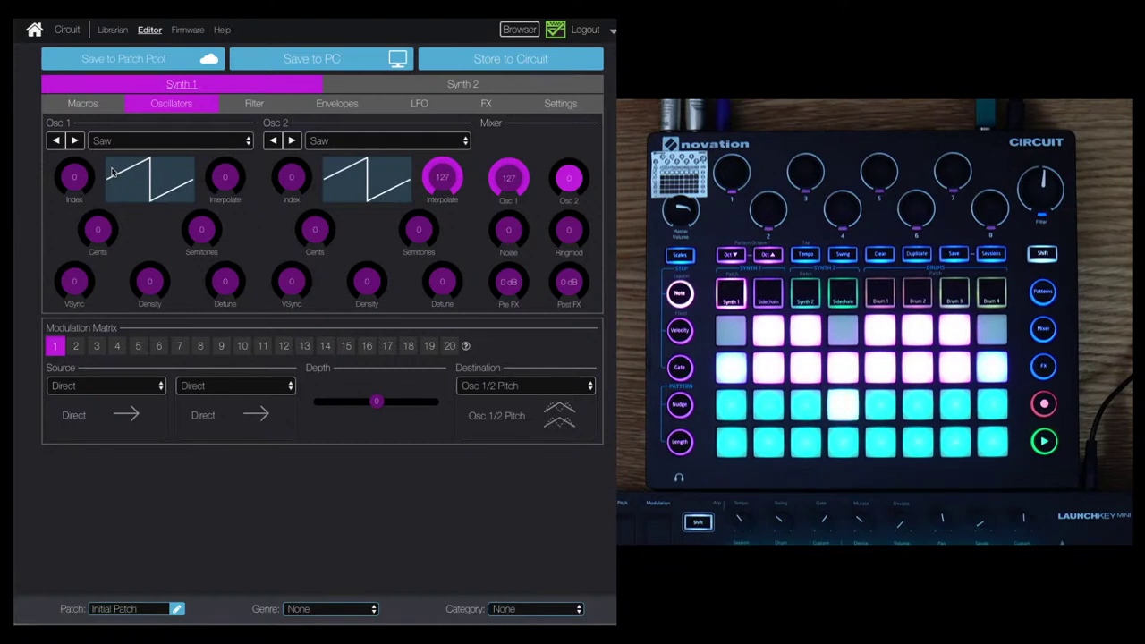
click(74, 289)
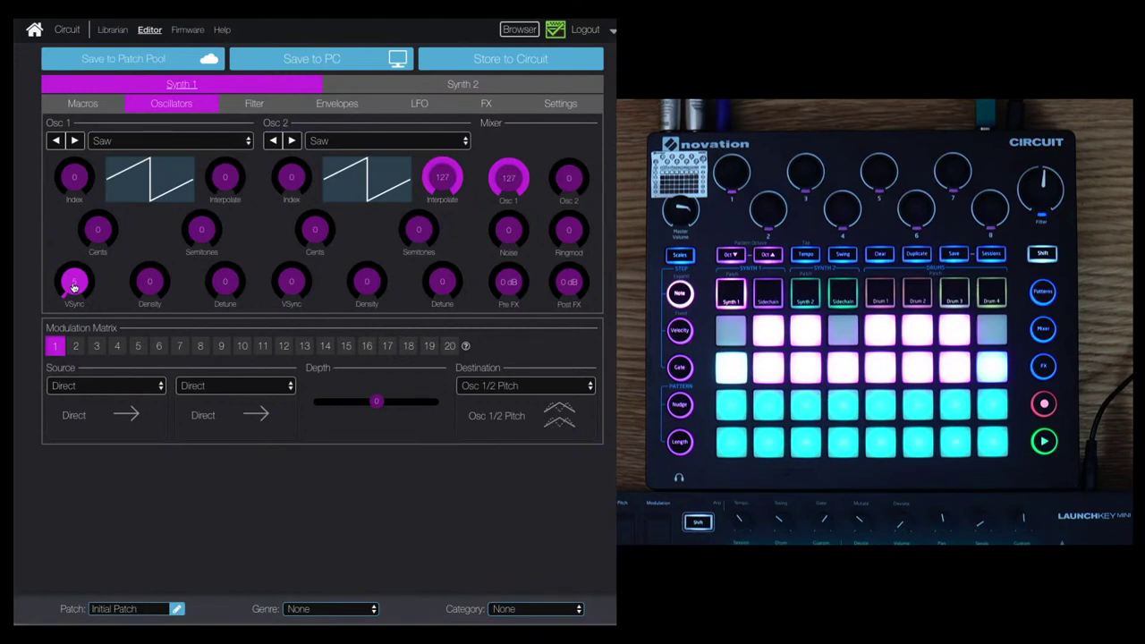
mouse_move(75, 284)
mouse_down()
mouse_move(73, 215)
mouse_move(69, 295)
mouse_up()
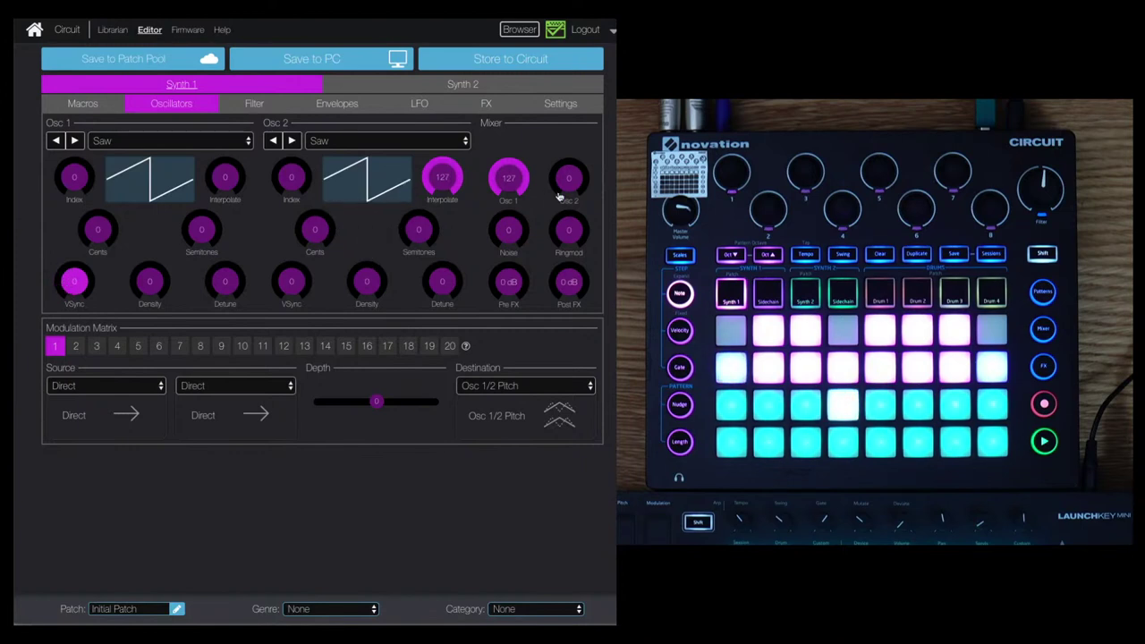
Set the mixer's Osc 2 level to 127 and Osc 2's waveform to Triangle, sweeping Osc 1's VSync and returning it to 0.
drag(567, 182, 540, 109)
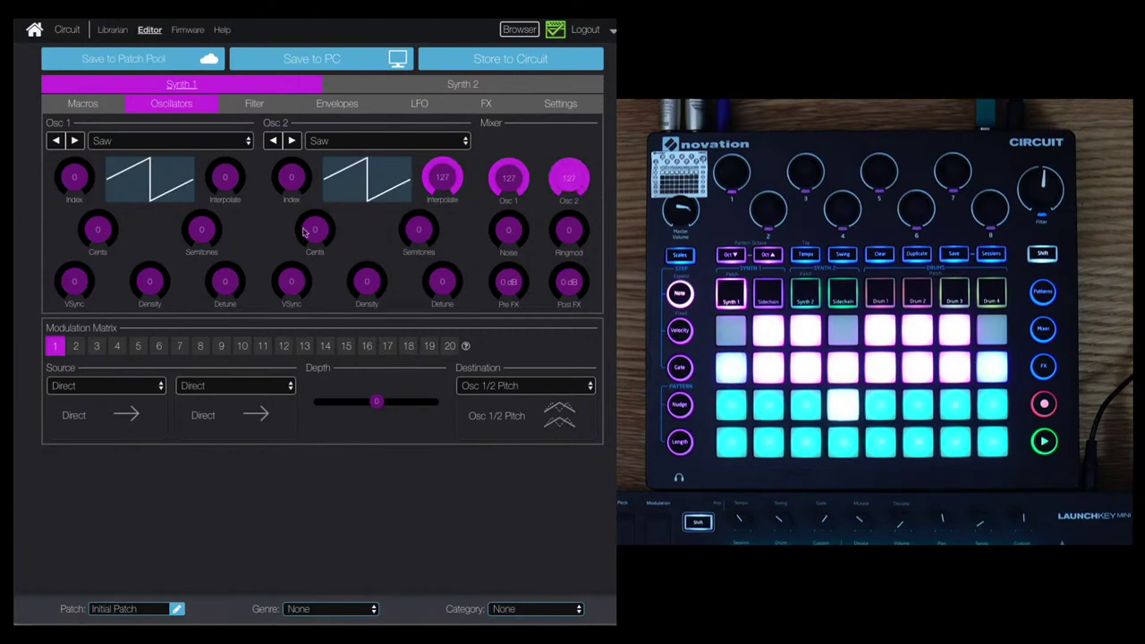
click(380, 143)
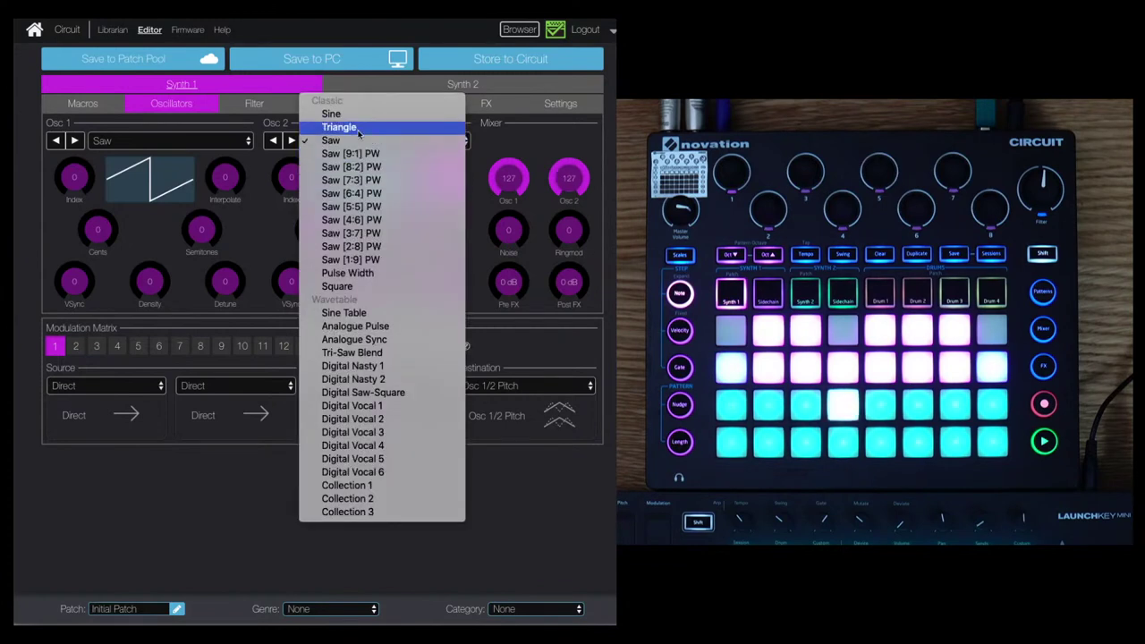
click(357, 128)
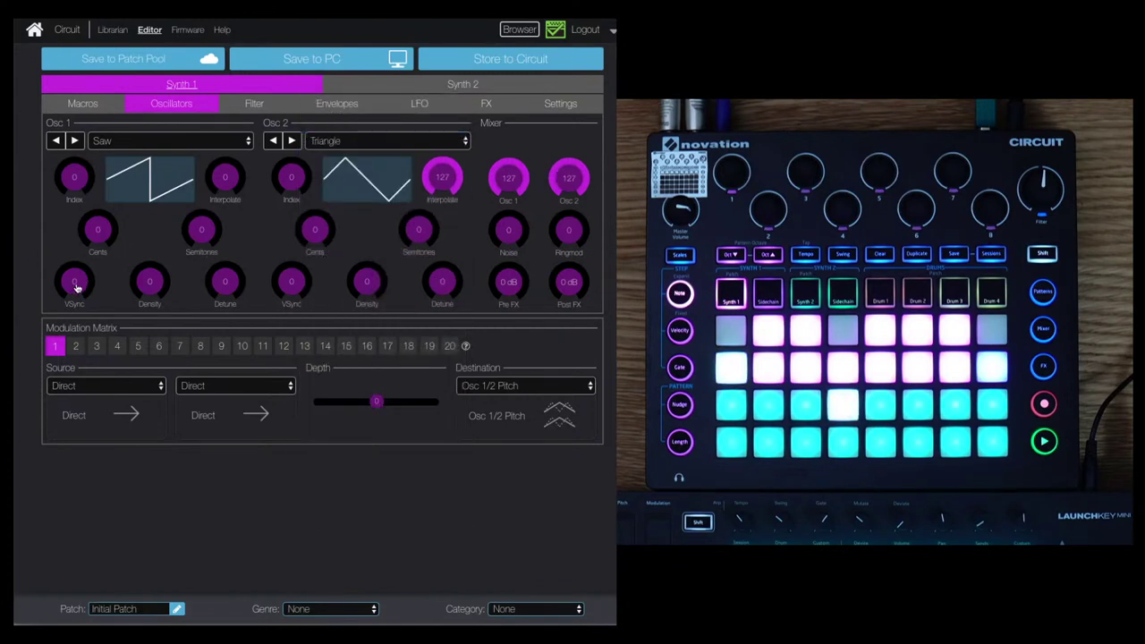
scroll(76, 282, up, 5)
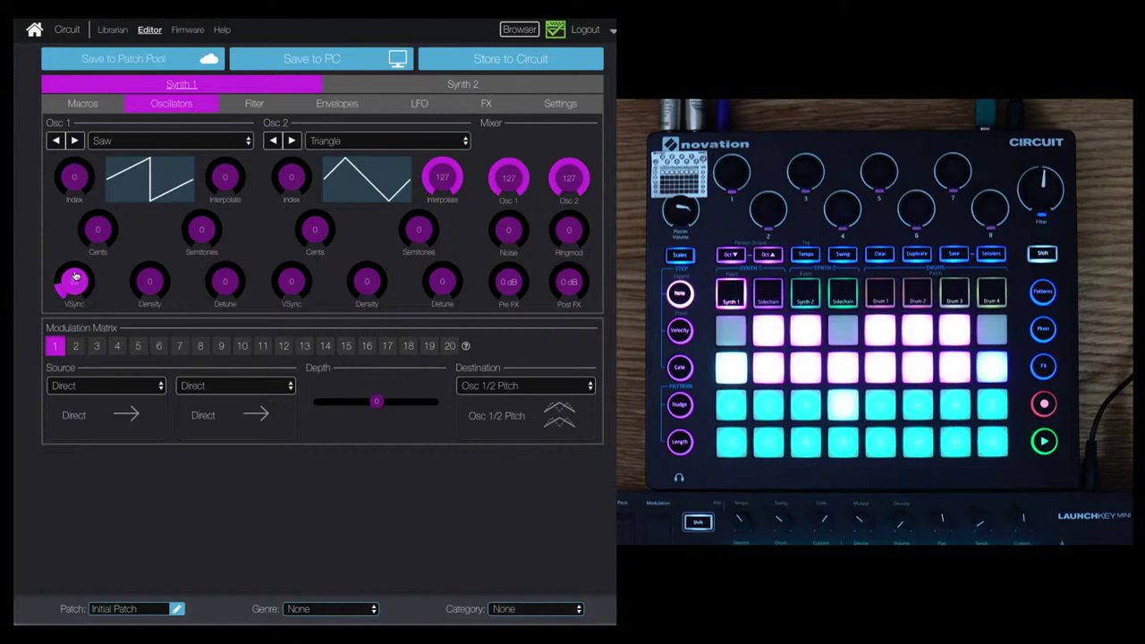
drag(76, 278, 69, 301)
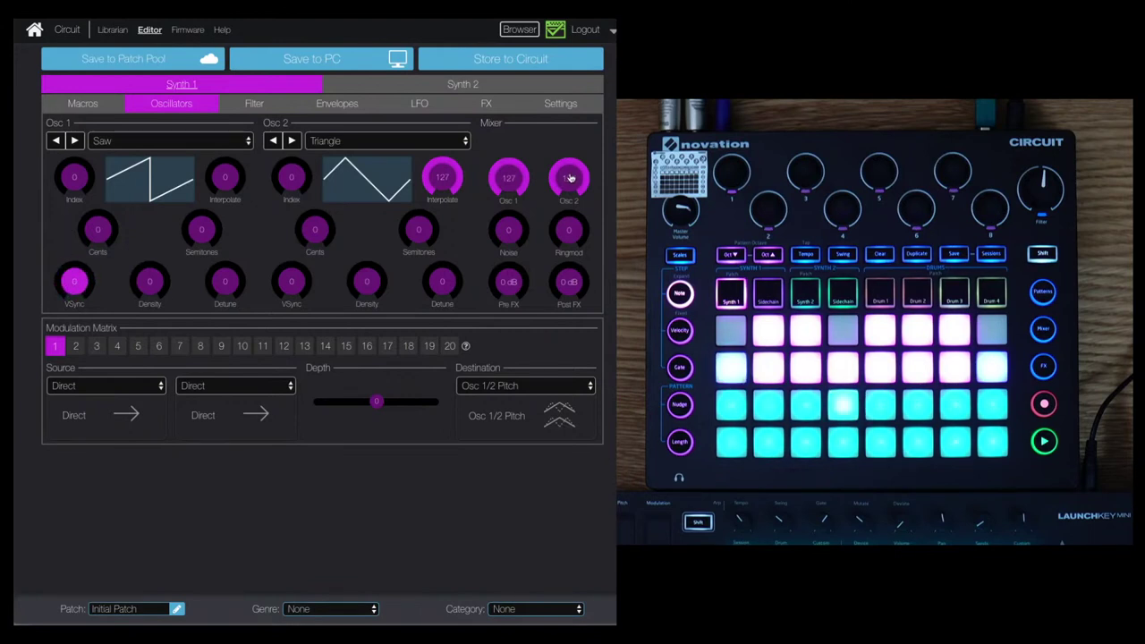
Lower the mixer's Osc 2 level to 0 and try Osc 1's Density at 127 with Detune from 1, resetting both to 0.
drag(569, 179, 565, 306)
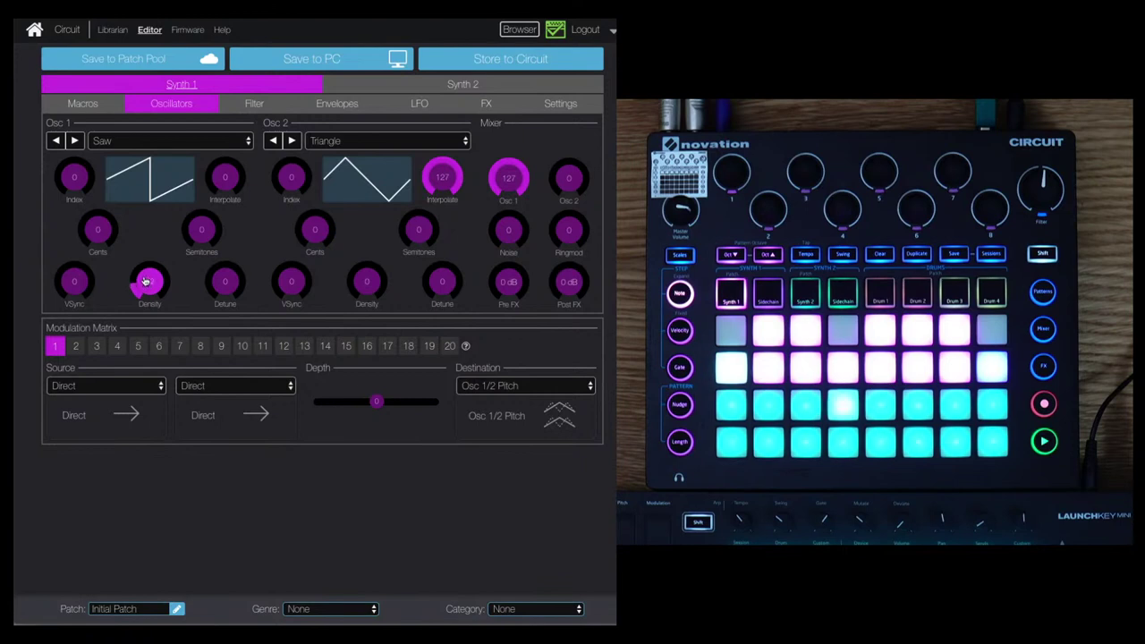
drag(146, 281, 126, 207)
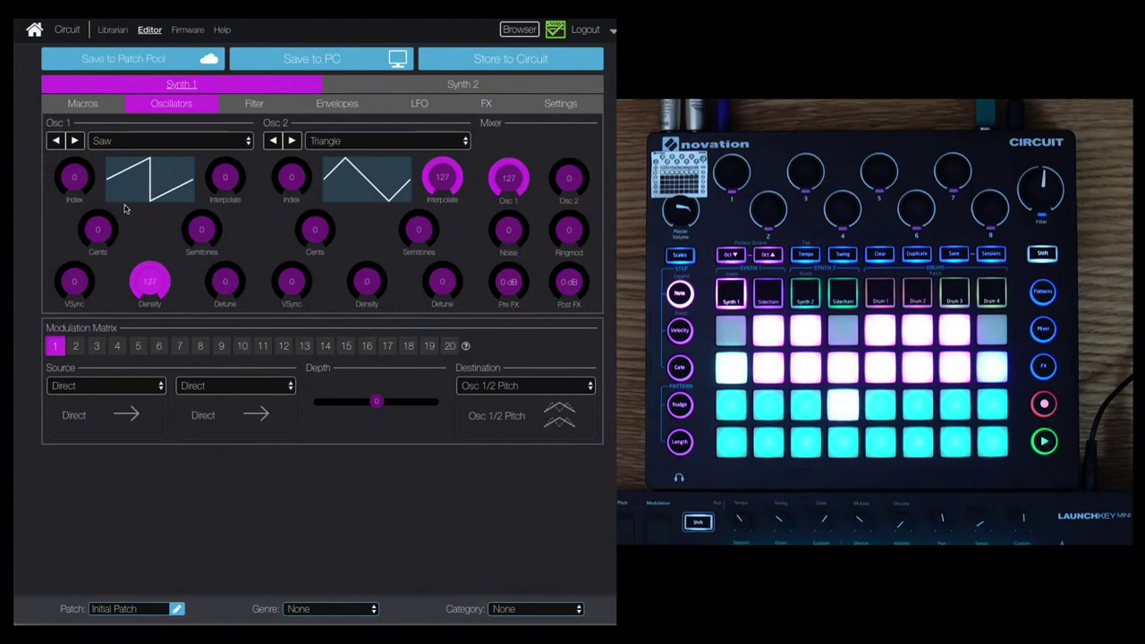
click(225, 293)
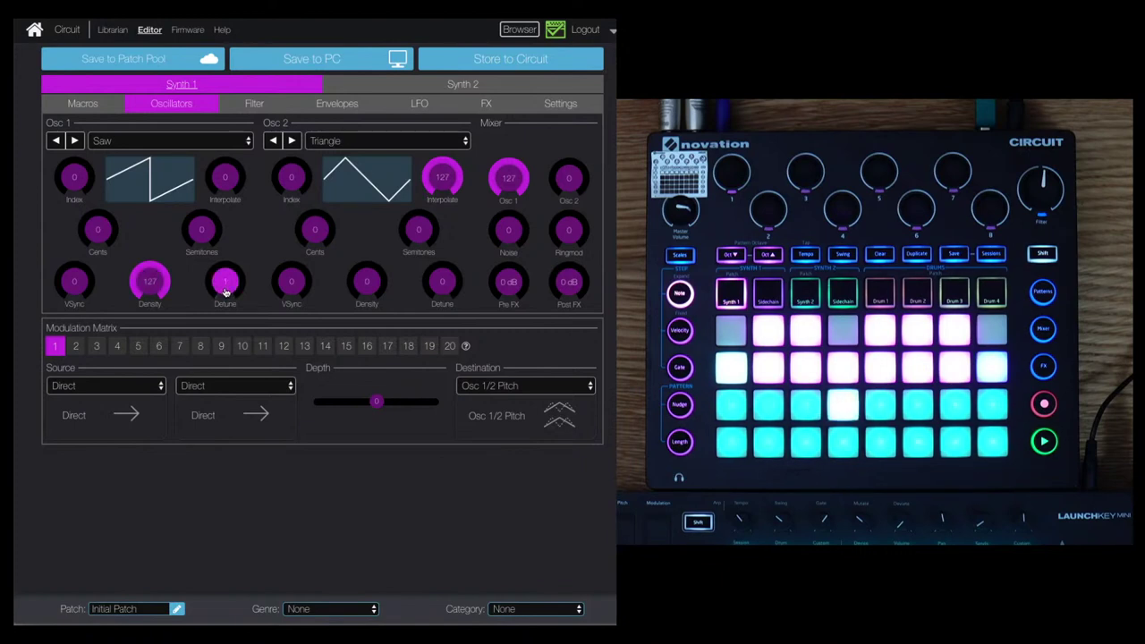
drag(225, 293, 148, 276)
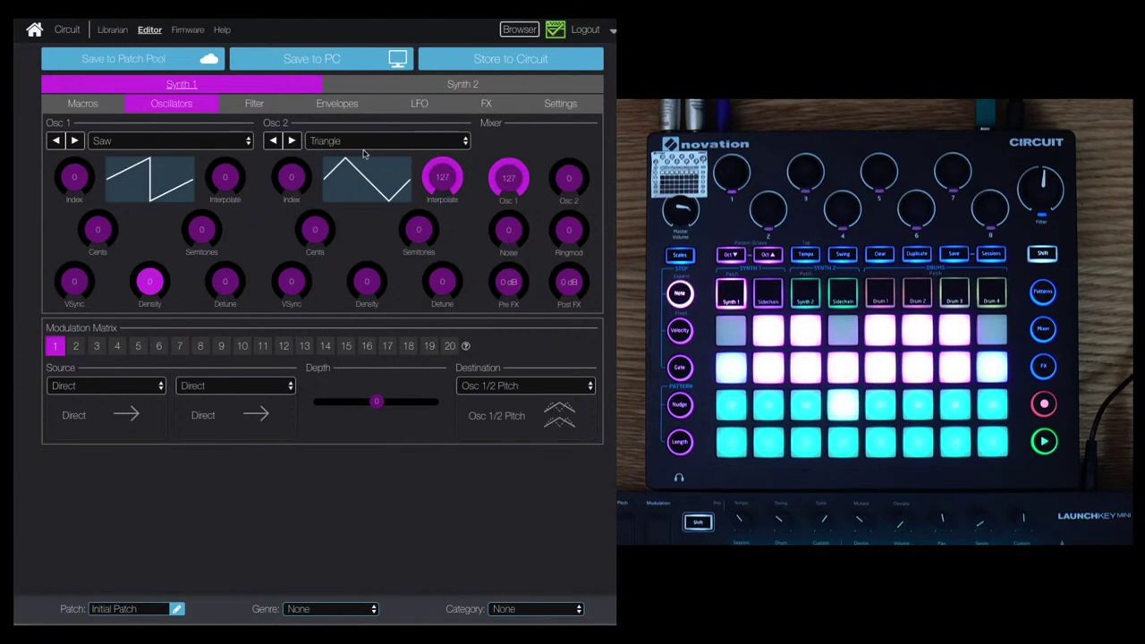
Sweep the 24 dB lowpass filter's Frequency, including a setting of 64, and return it to 127.
click(254, 103)
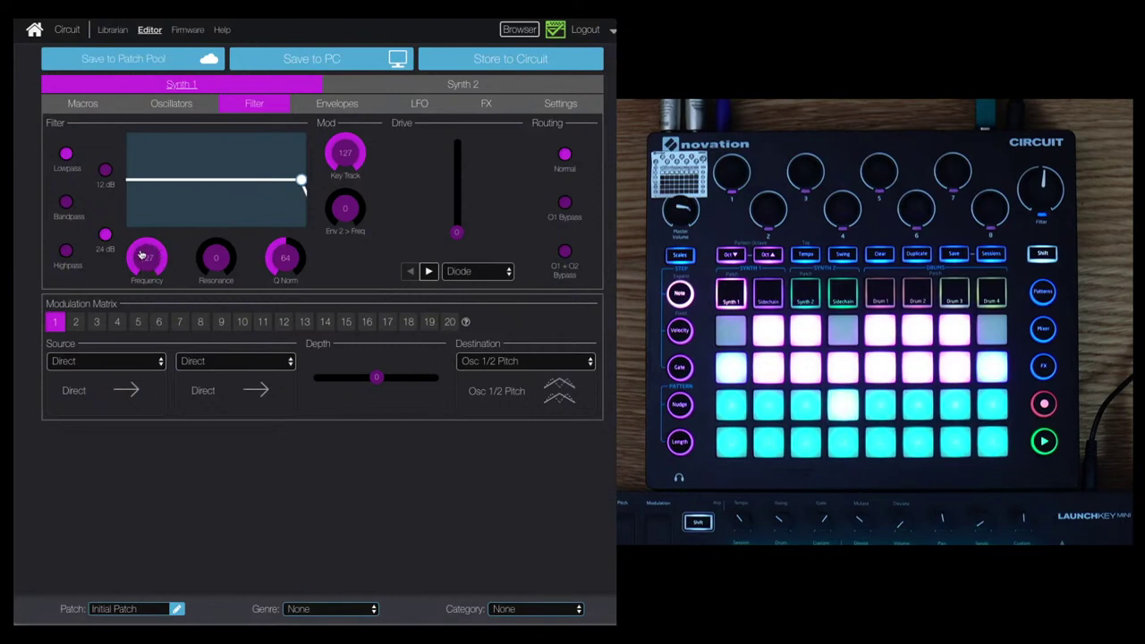
mouse_move(142, 257)
mouse_down()
mouse_move(141, 312)
mouse_move(139, 247)
mouse_up()
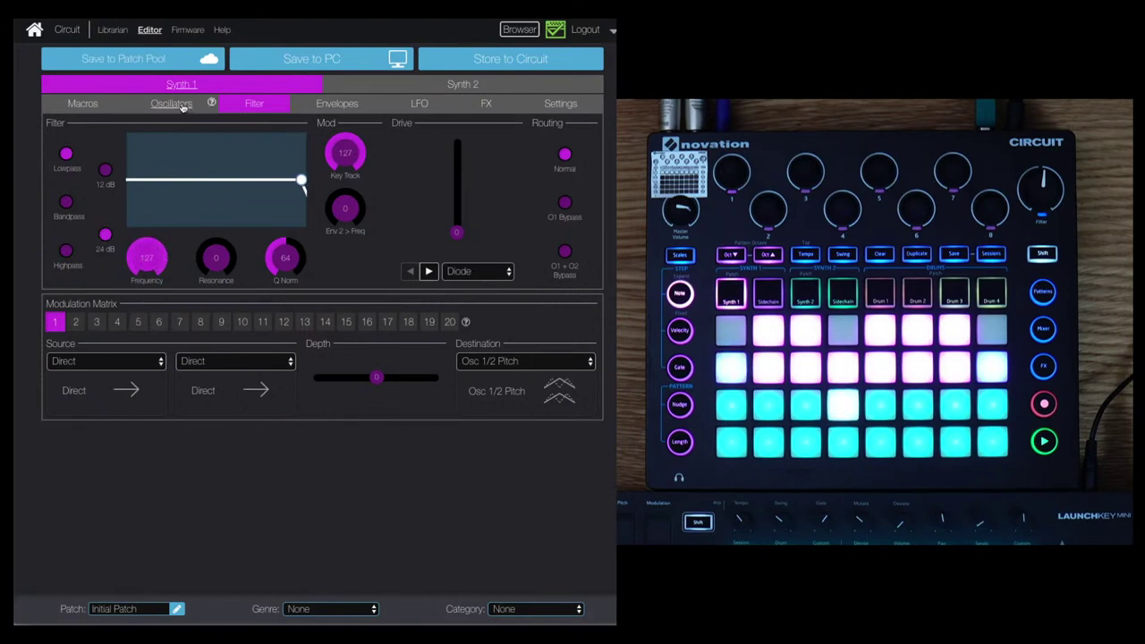
click(179, 104)
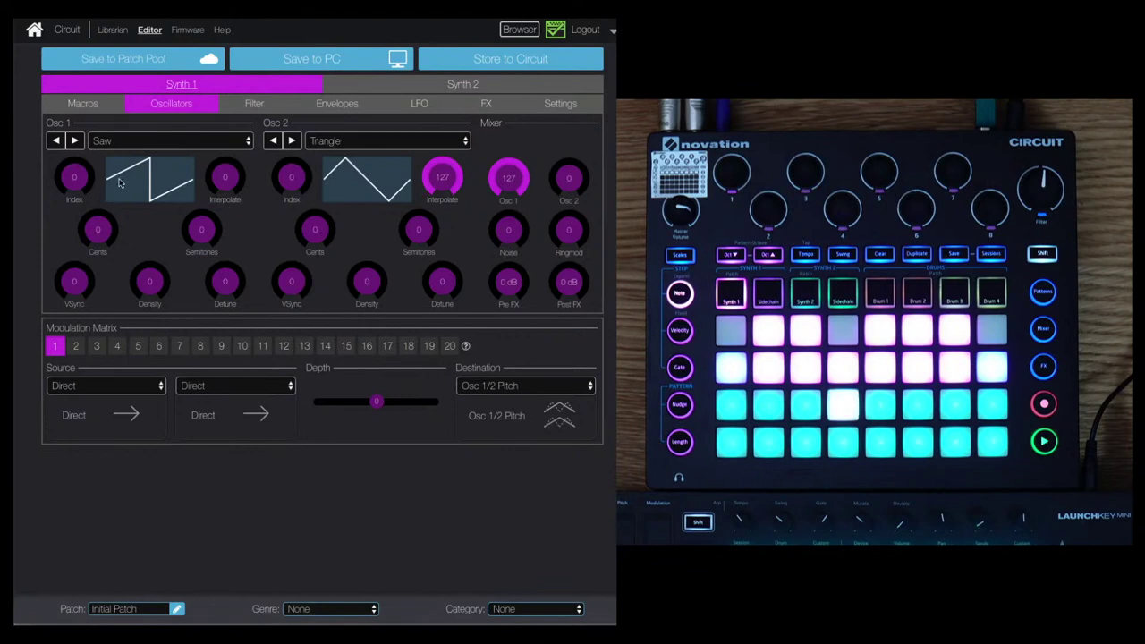
click(252, 105)
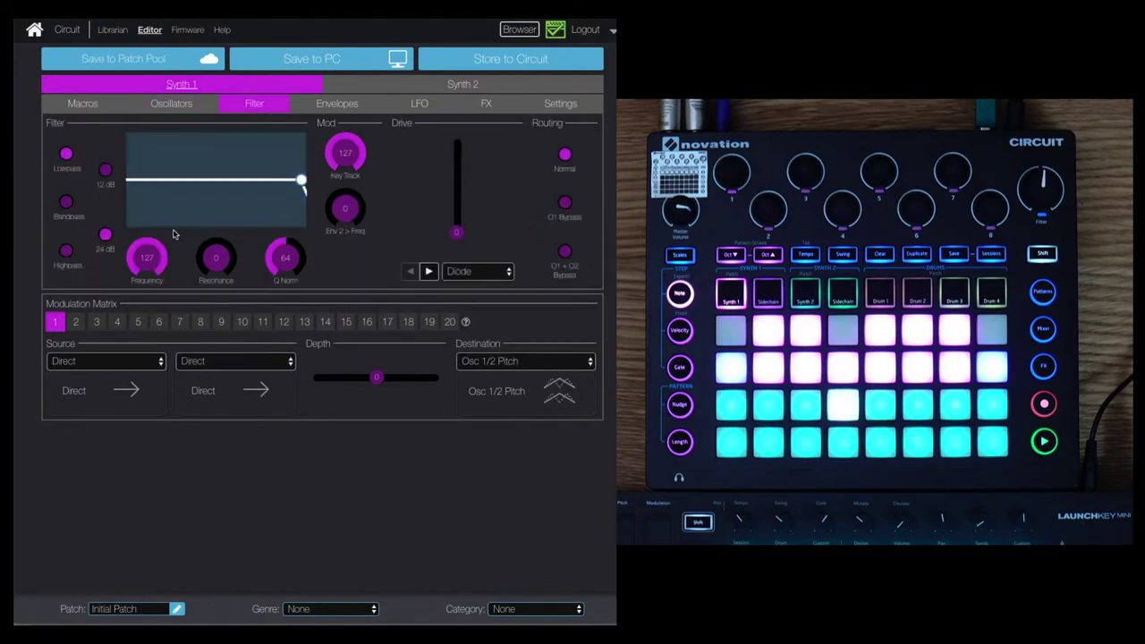
mouse_move(147, 257)
mouse_down()
mouse_move(142, 304)
mouse_move(142, 254)
mouse_up()
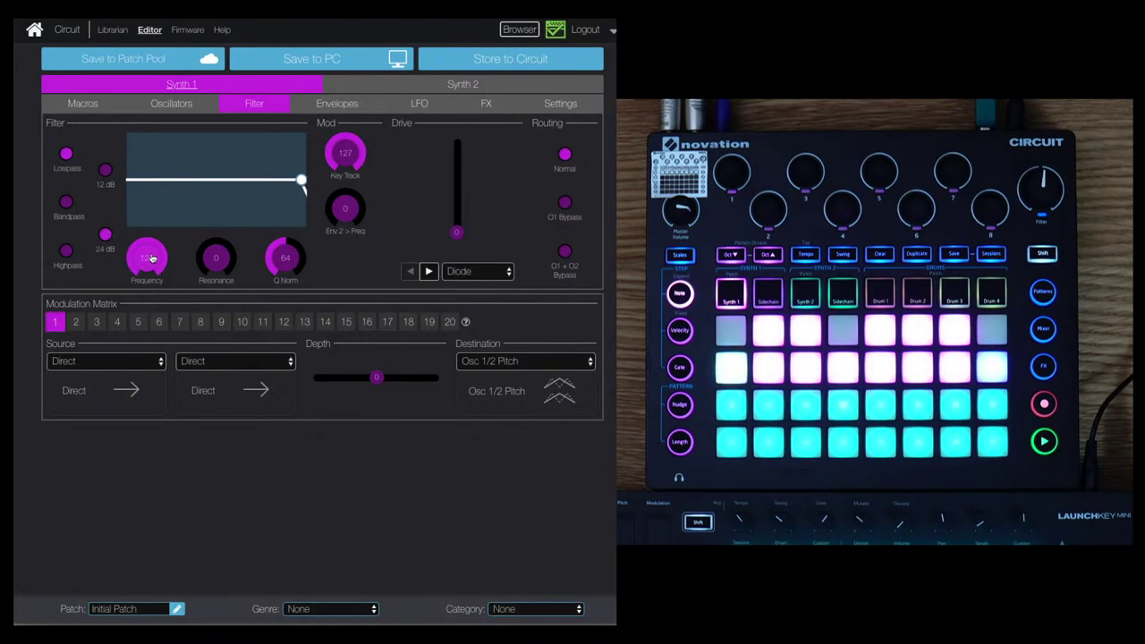
drag(151, 258, 147, 297)
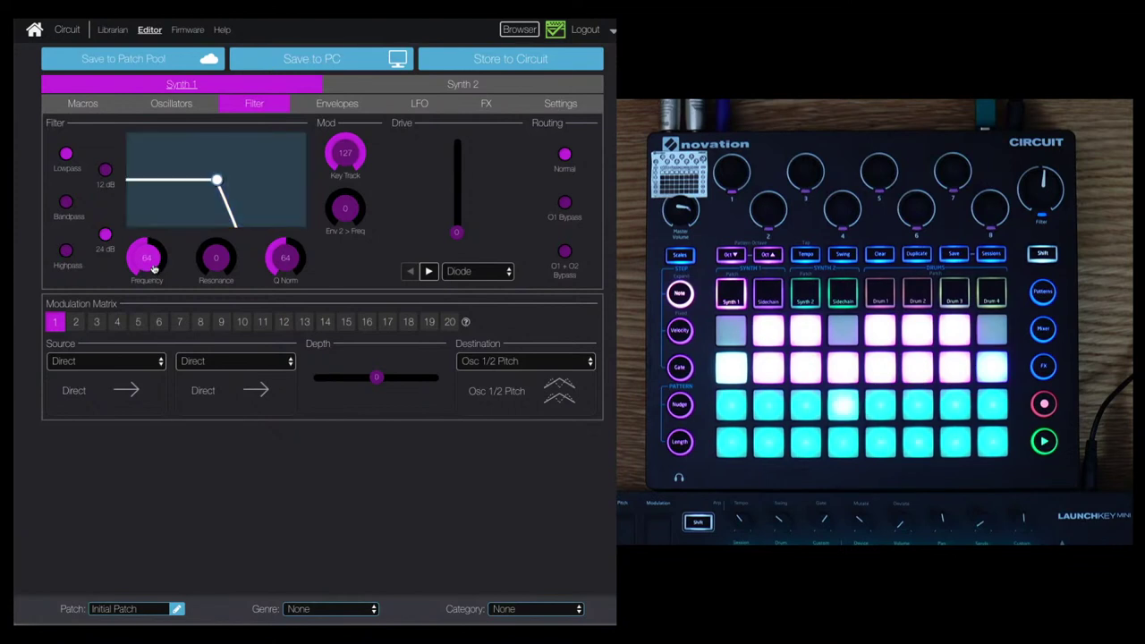
drag(155, 269, 149, 206)
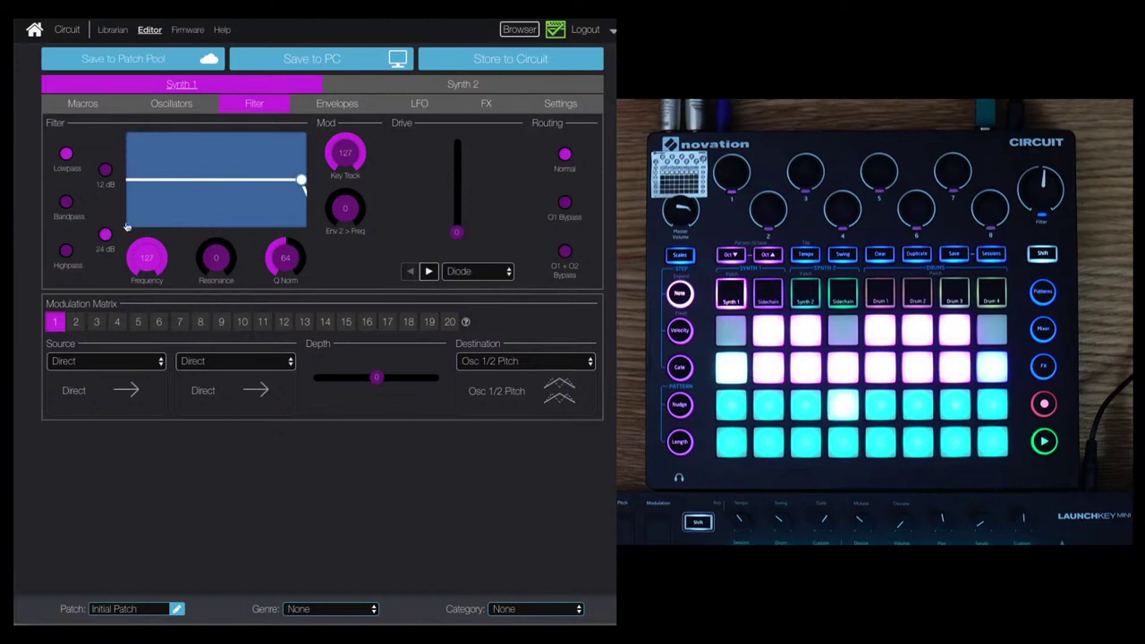
Compare the lowpass filter's 12 dB and 24 dB slopes by sweeping Frequency on each, returning to 24 dB with Frequency at 127.
click(106, 170)
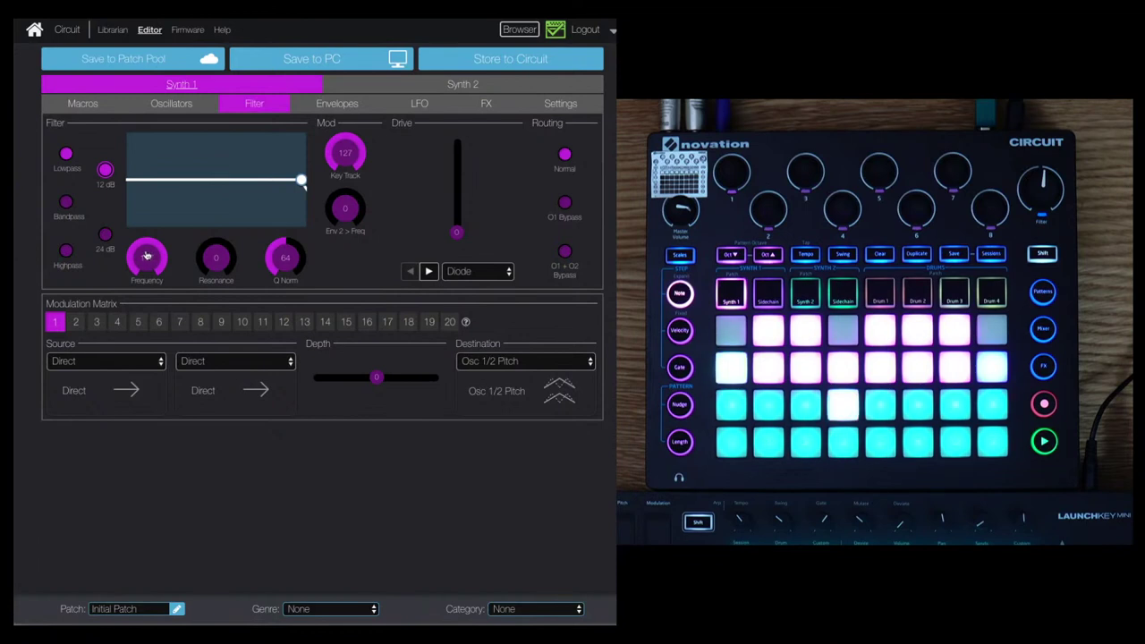
mouse_move(148, 256)
mouse_down()
mouse_move(145, 304)
mouse_move(146, 242)
mouse_up()
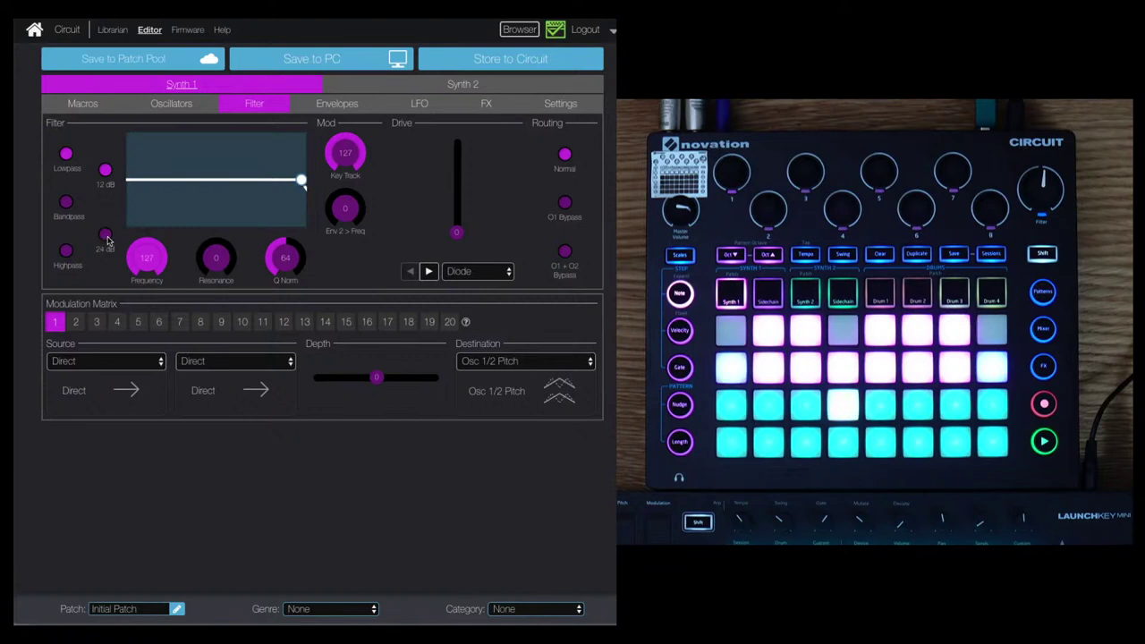
click(106, 236)
mouse_move(149, 258)
mouse_down()
mouse_move(147, 317)
mouse_move(148, 256)
mouse_up()
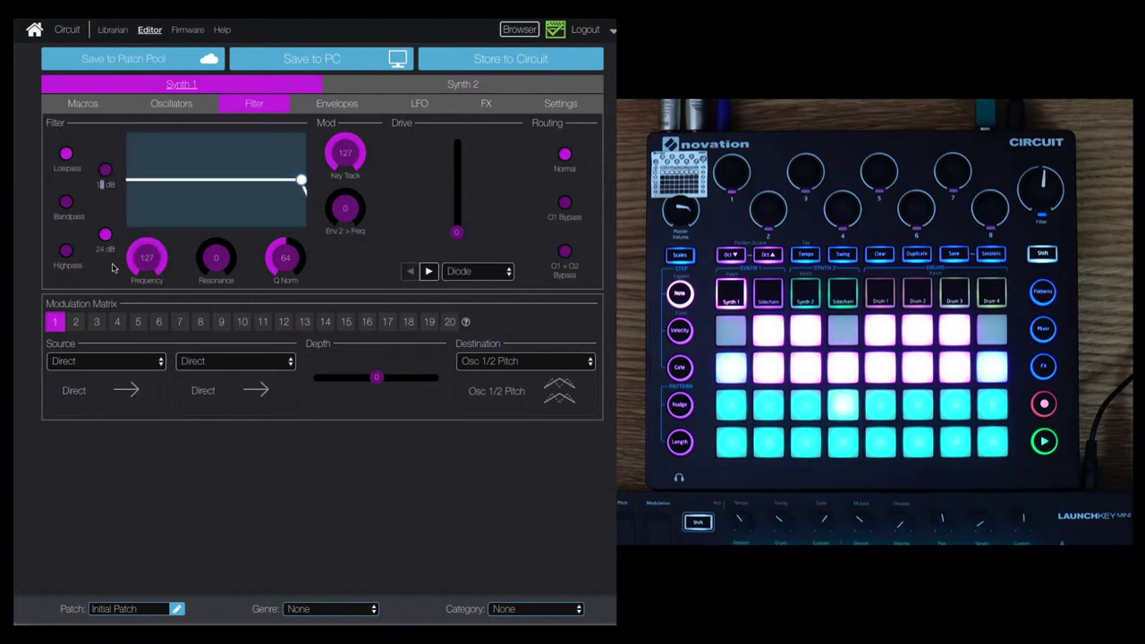
click(105, 235)
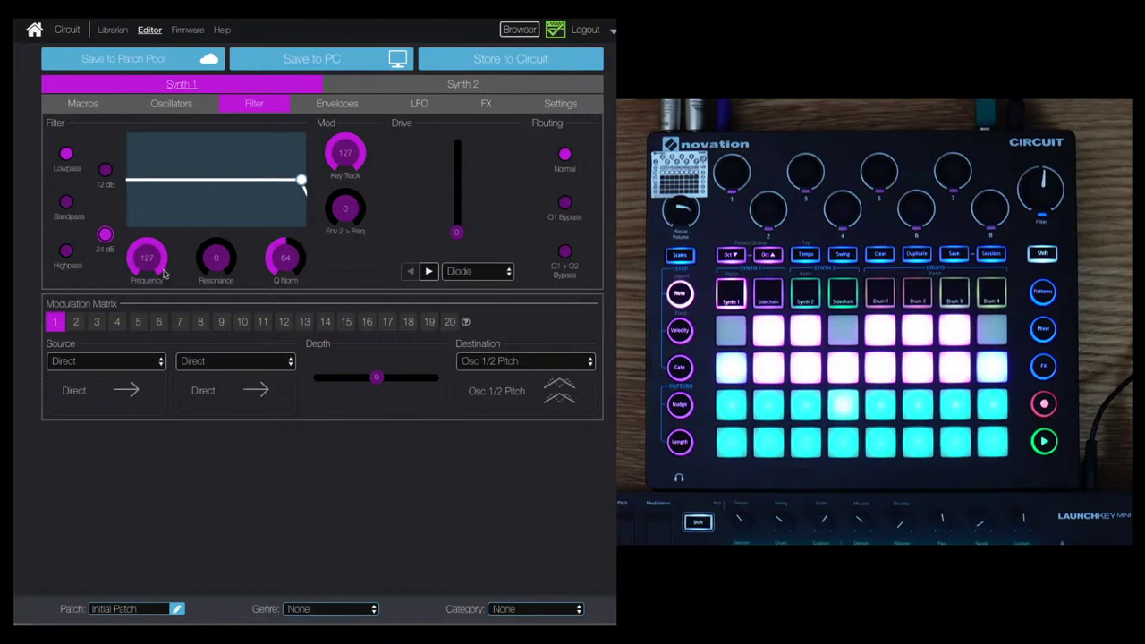
Try the Bandpass filter with Frequency at 61 and Resonance at 77, then sweep Frequency to 65 and bring Resonance back down.
click(66, 203)
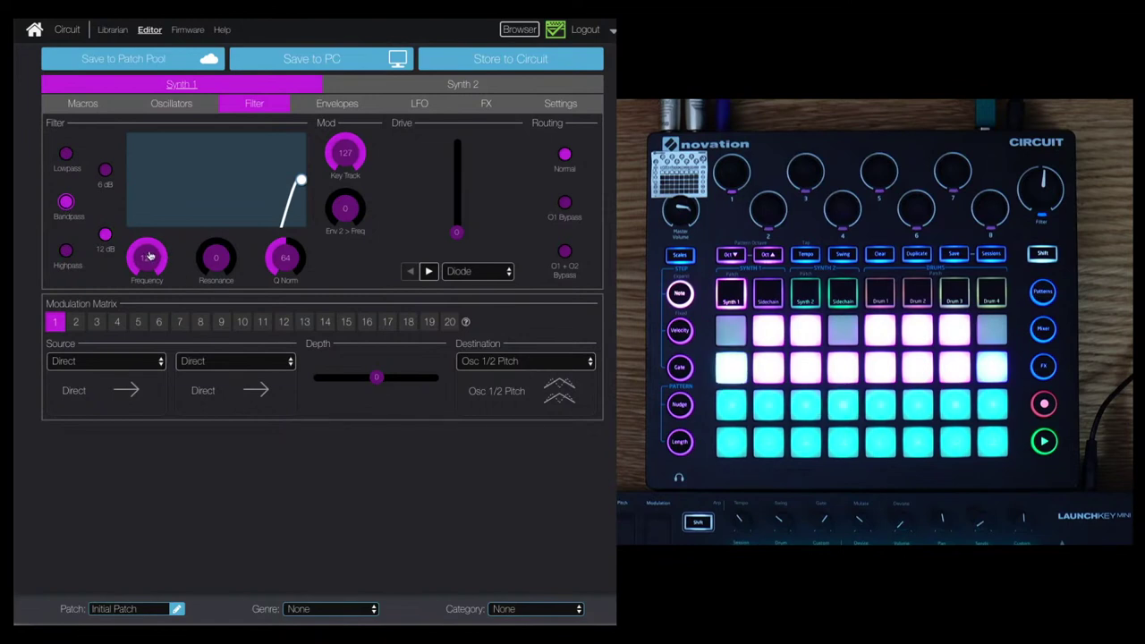
drag(150, 256, 147, 293)
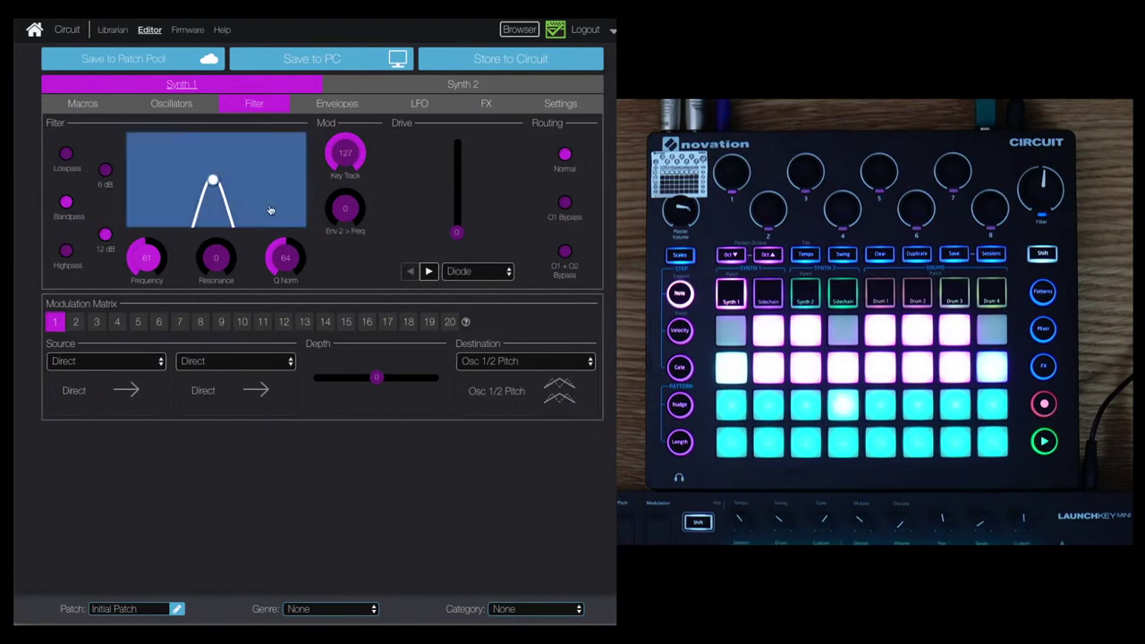
mouse_move(149, 250)
mouse_down()
mouse_move(138, 270)
mouse_move(135, 244)
mouse_move(137, 272)
mouse_move(139, 246)
mouse_move(137, 259)
mouse_up()
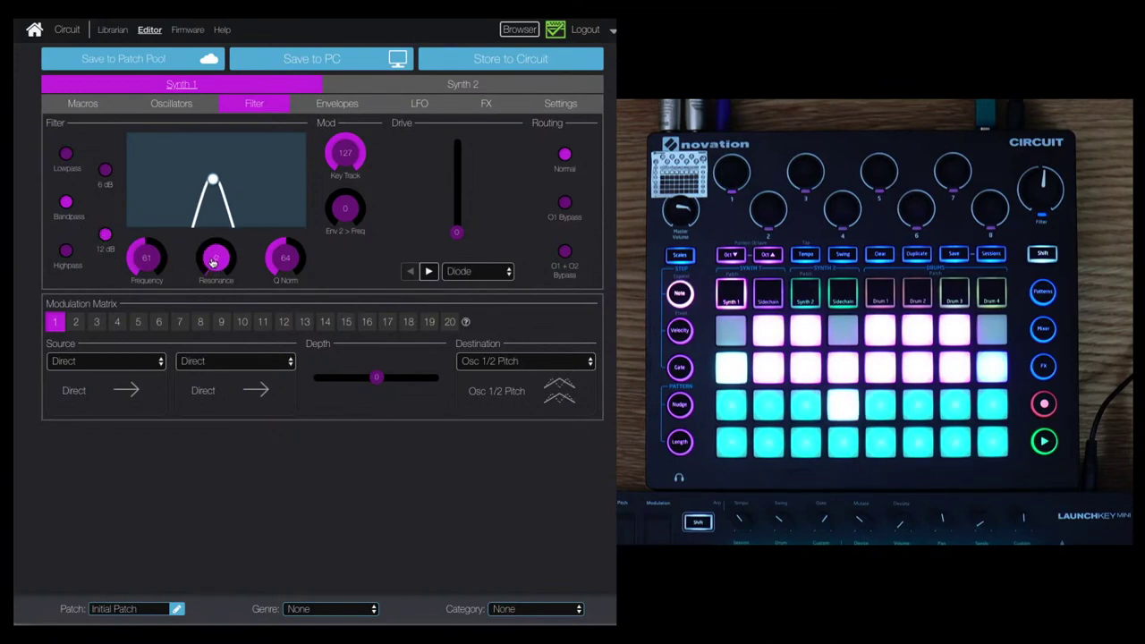
drag(212, 258, 204, 220)
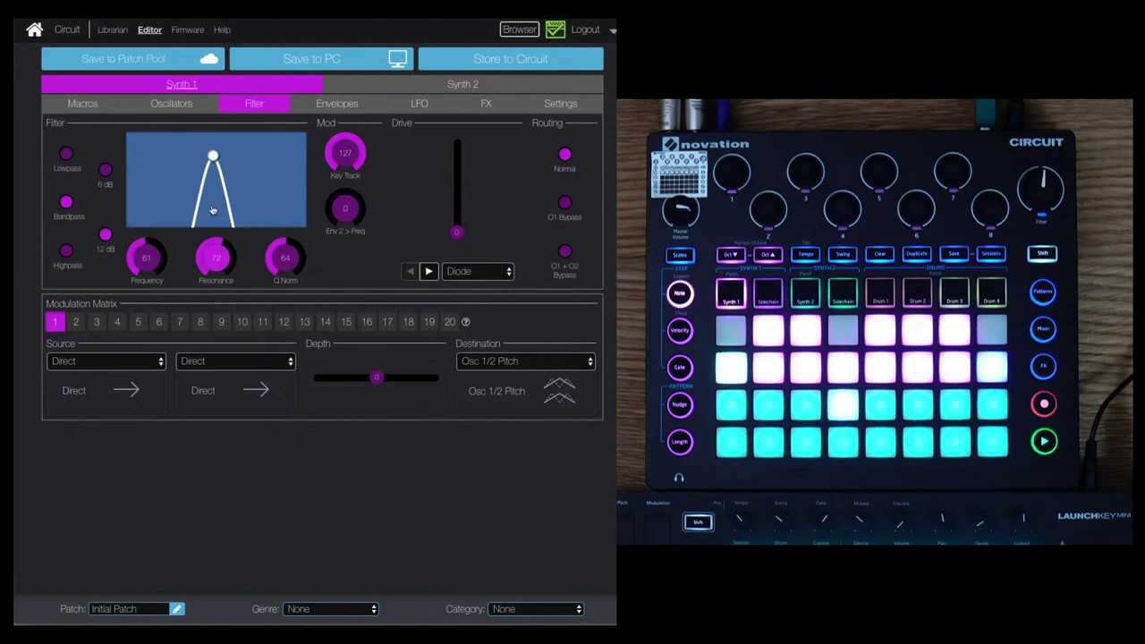
scroll(220, 269, up, 5)
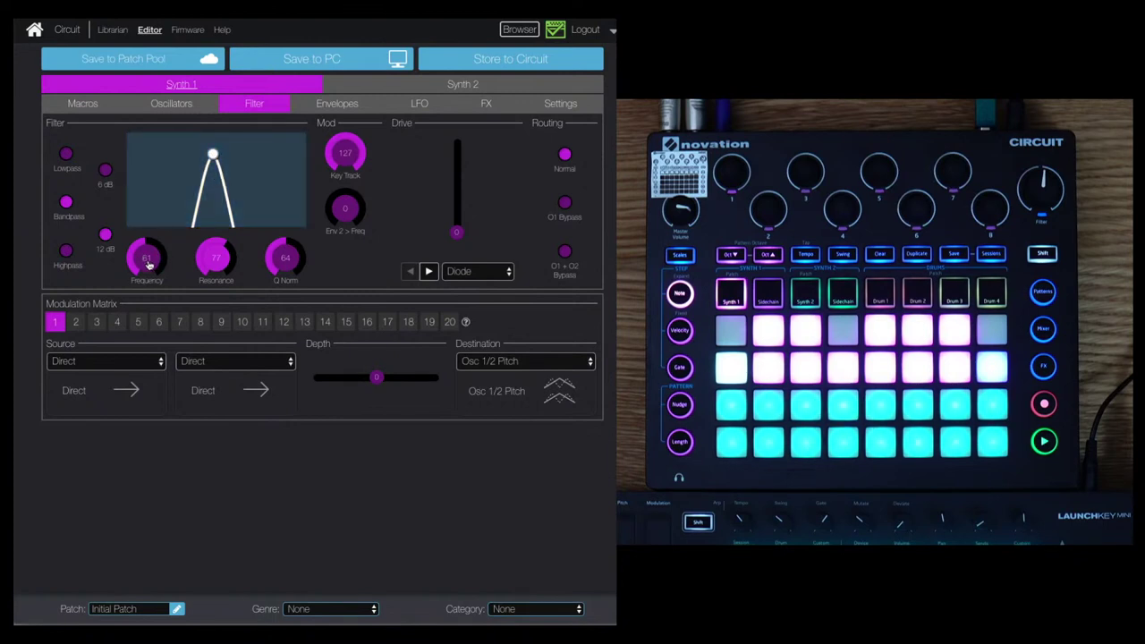
drag(149, 265, 213, 341)
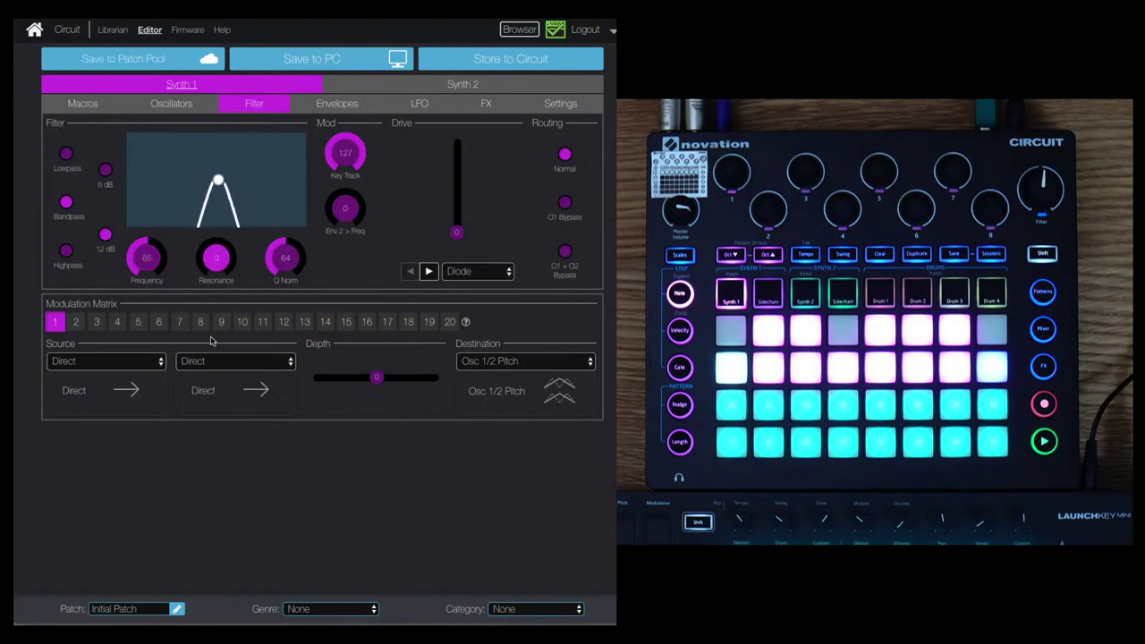
Sweep Frequency down to 0 with the Highpass filter, then restore Lowpass with Frequency at 127.
click(67, 251)
drag(152, 264, 141, 304)
click(67, 155)
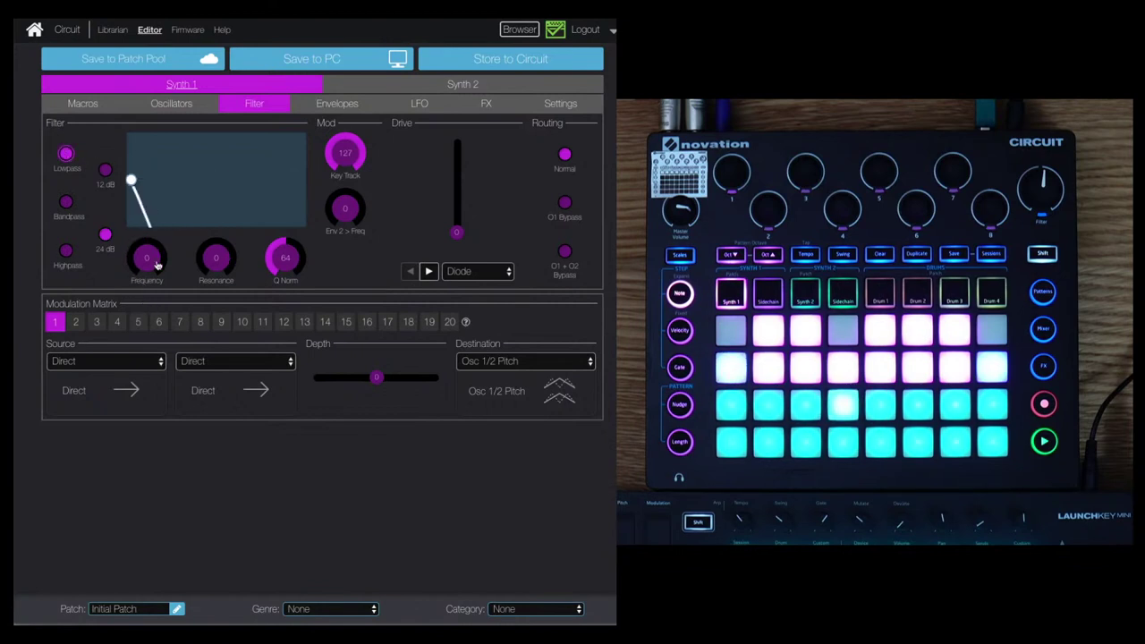
drag(147, 262, 148, 192)
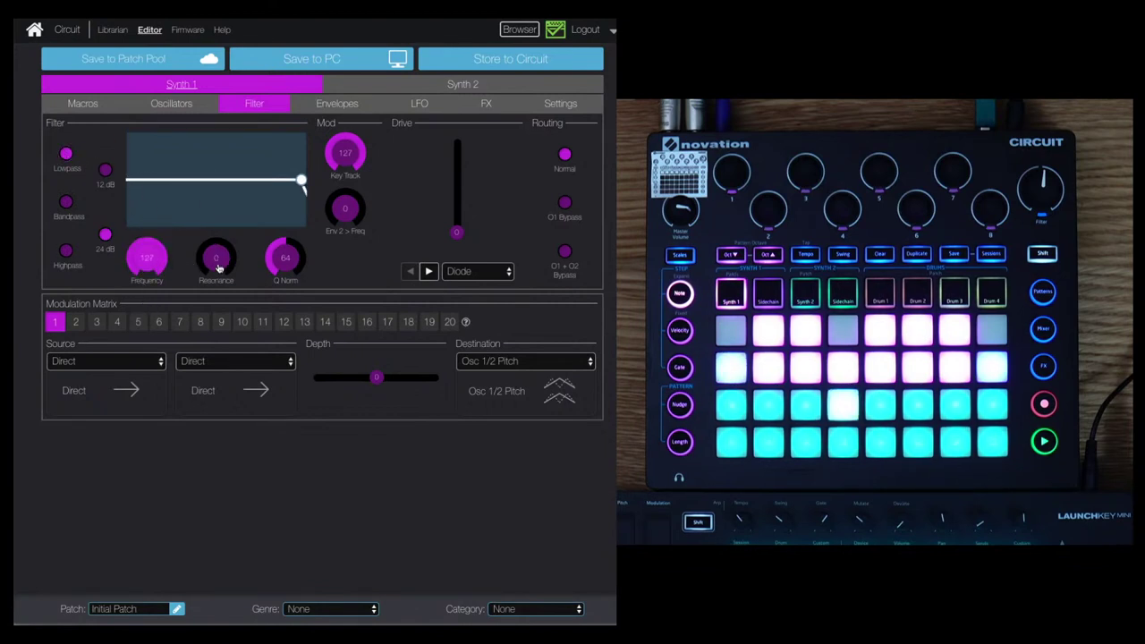
Set the lowpass filter's Resonance to 58 and Q Norm to 43, sweeping Frequency and leaving it at 77.
drag(220, 268, 213, 234)
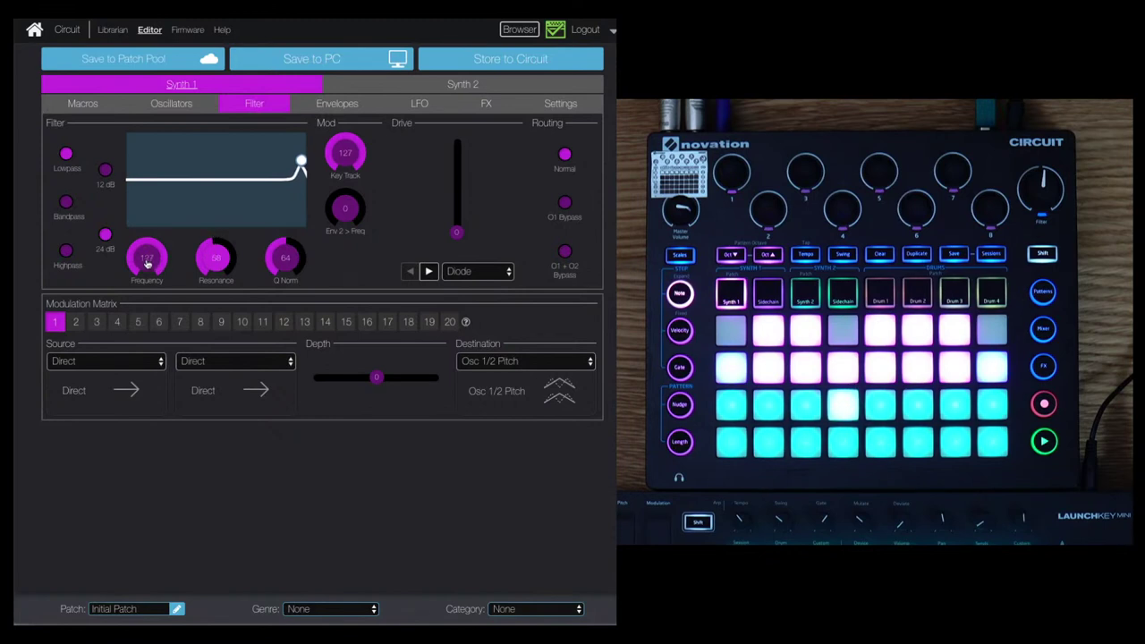
drag(147, 256, 141, 230)
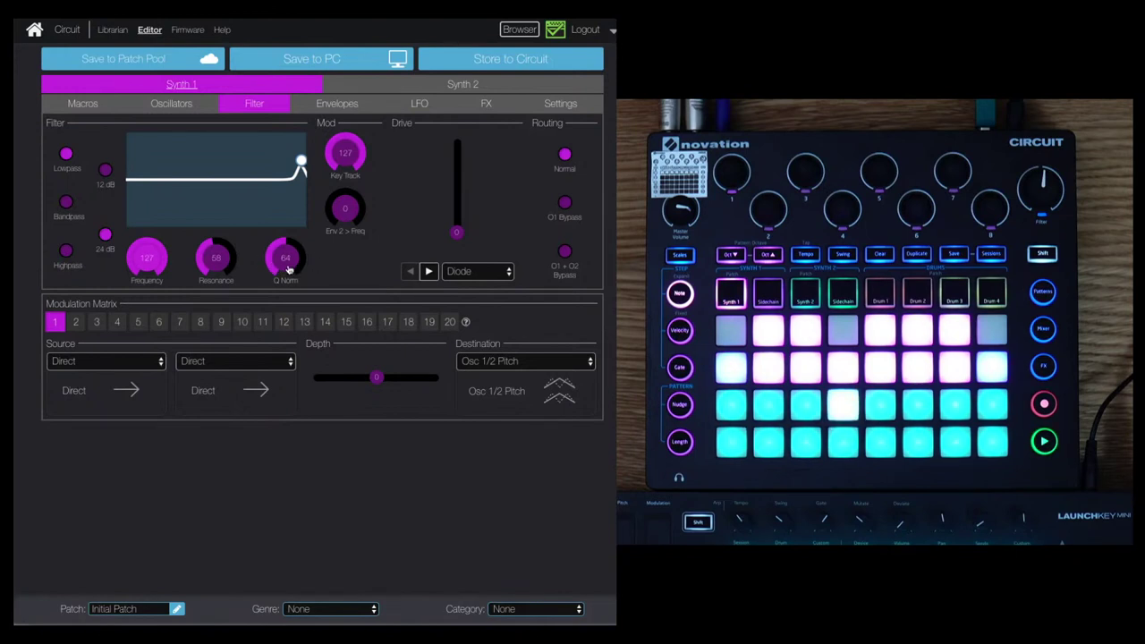
mouse_move(288, 268)
mouse_down()
mouse_move(285, 244)
mouse_move(286, 279)
mouse_up()
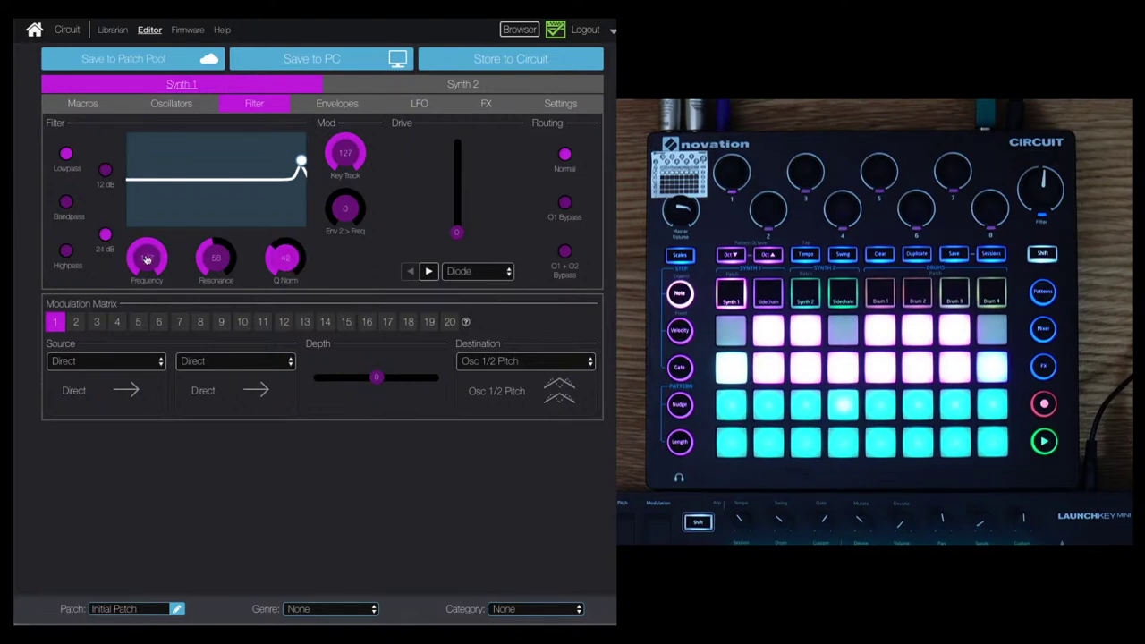
drag(142, 260, 146, 290)
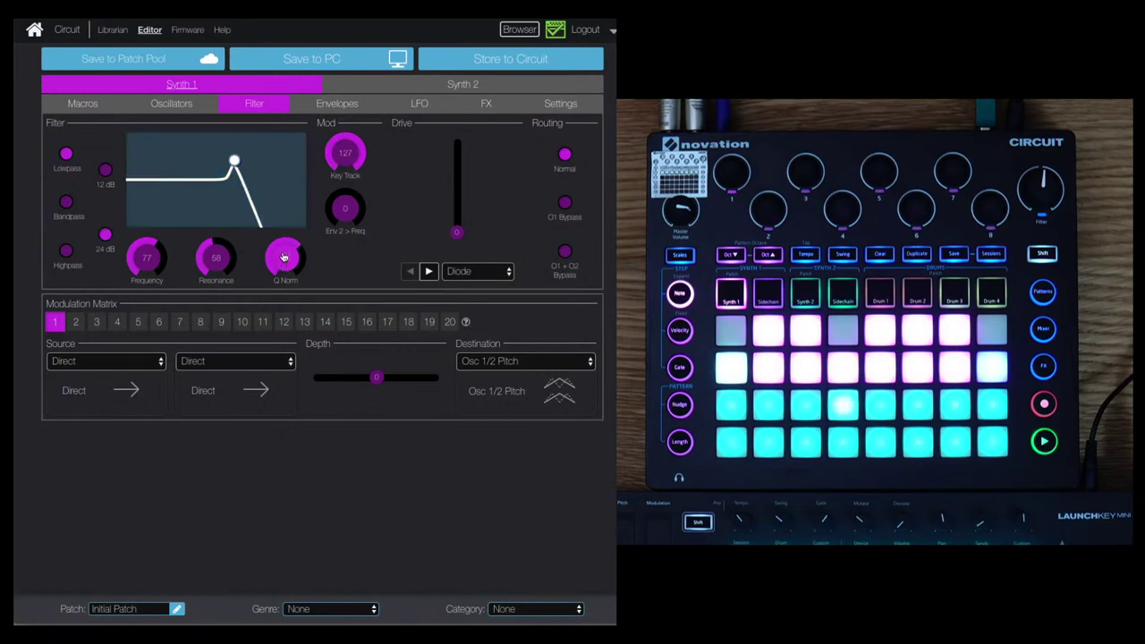
Try the filter's Q Norm at 34 with Resonance at 94, and settle on Q Norm 65 and Resonance 63.
drag(295, 255, 285, 288)
drag(219, 259, 219, 244)
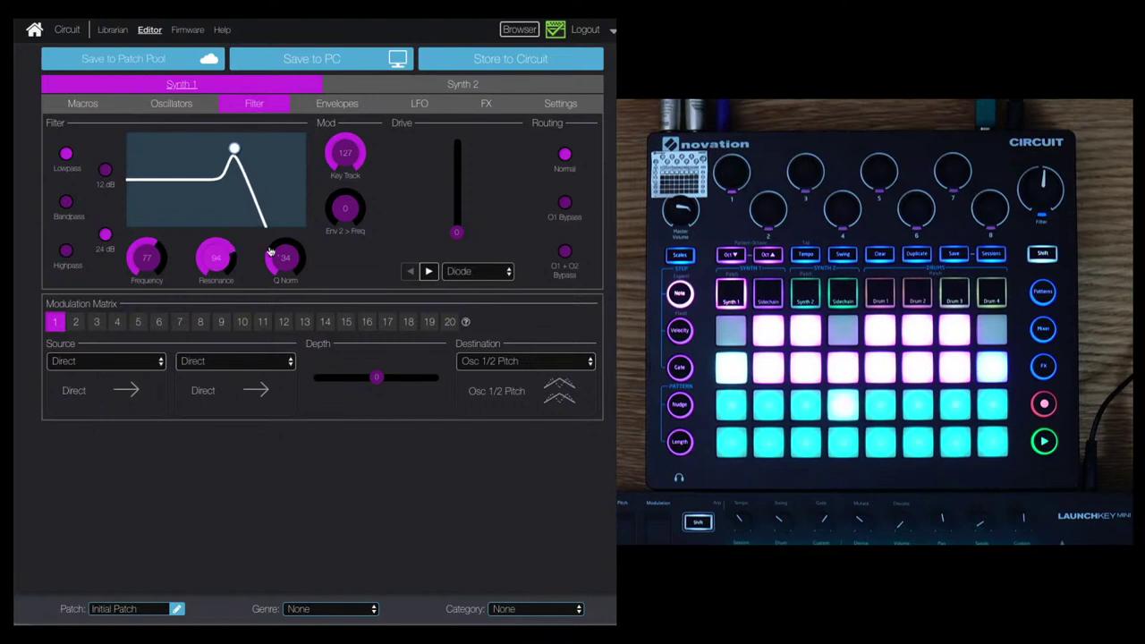
mouse_move(281, 261)
mouse_down()
mouse_move(275, 206)
mouse_move(275, 275)
mouse_move(271, 215)
mouse_move(271, 243)
mouse_up()
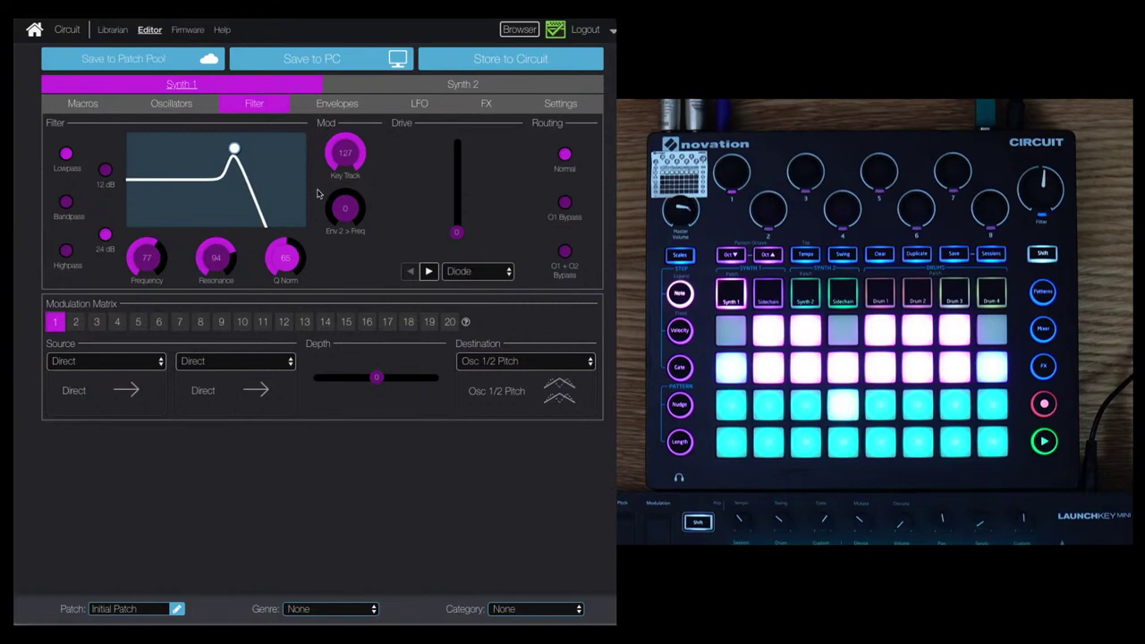
drag(215, 254, 215, 272)
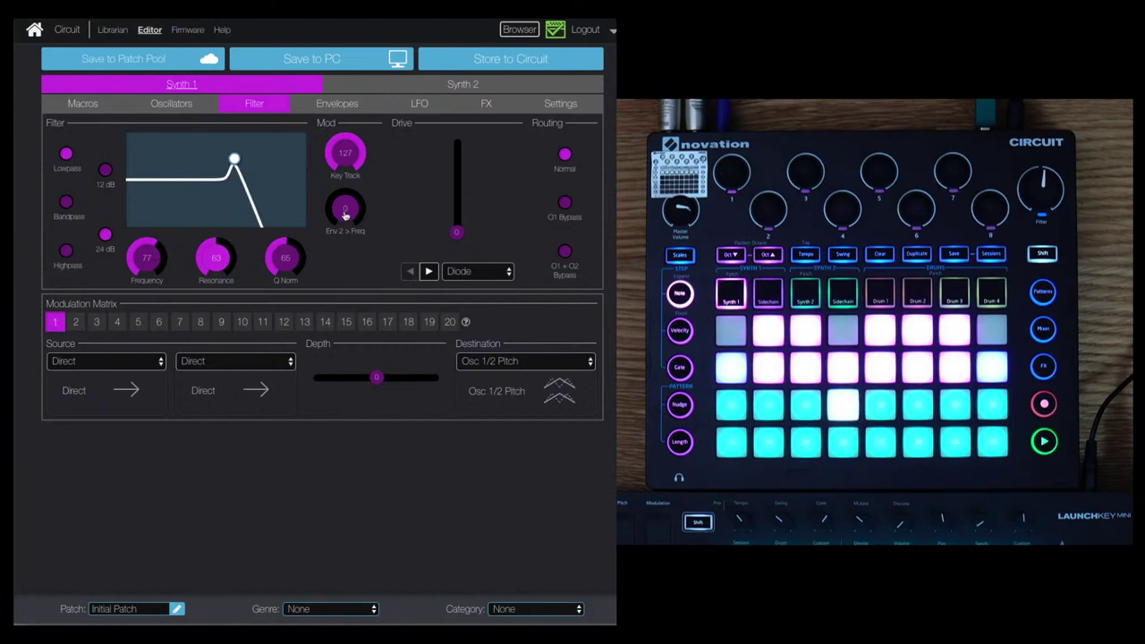
Try Env 2 > Freq at 34, view the filter envelope's shape, and reset Env 2 > Freq to 0.
drag(344, 215, 345, 195)
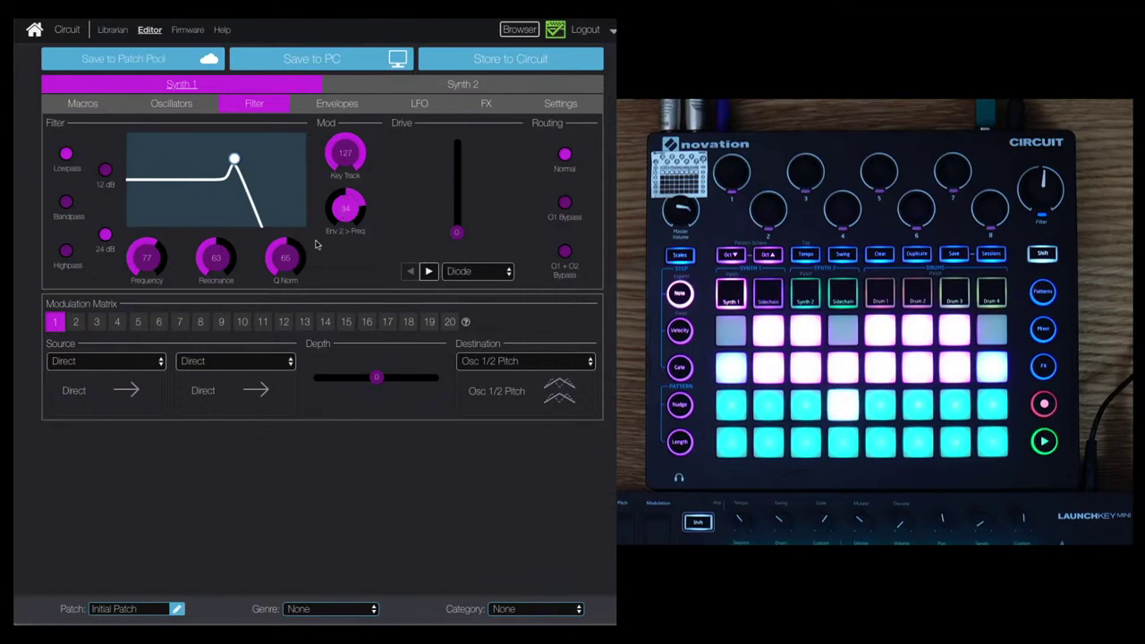
click(338, 107)
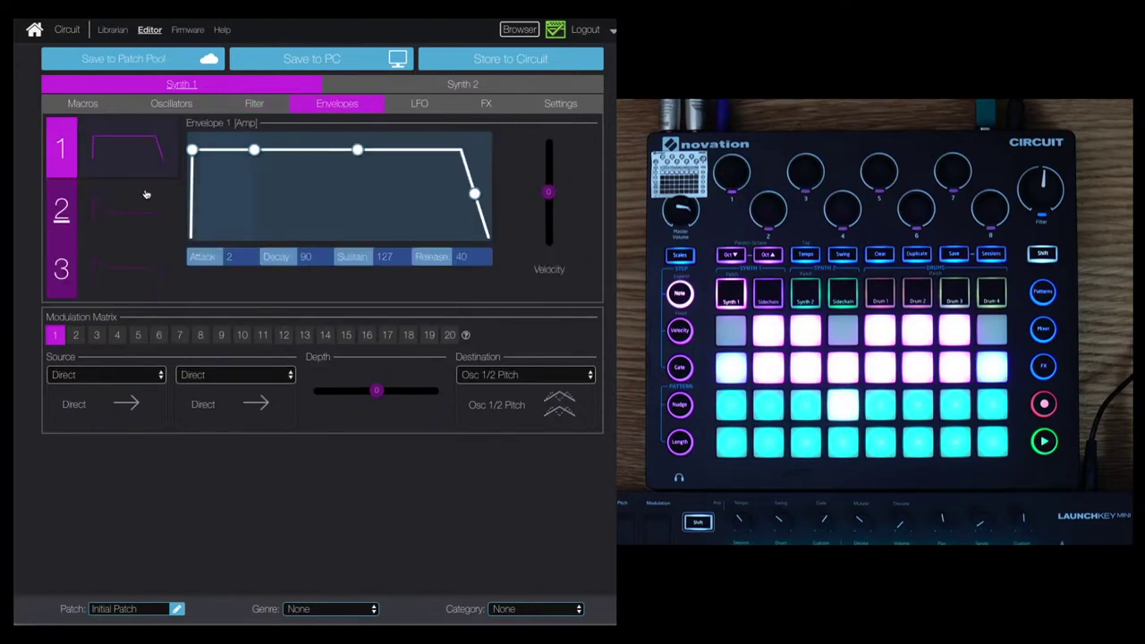
click(126, 211)
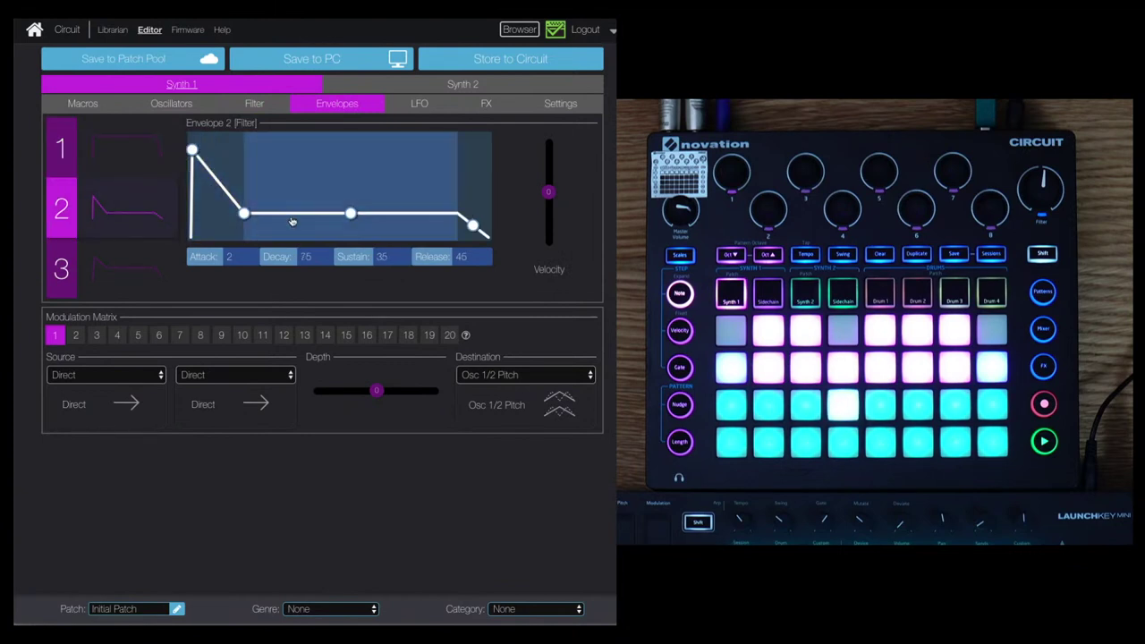
click(254, 103)
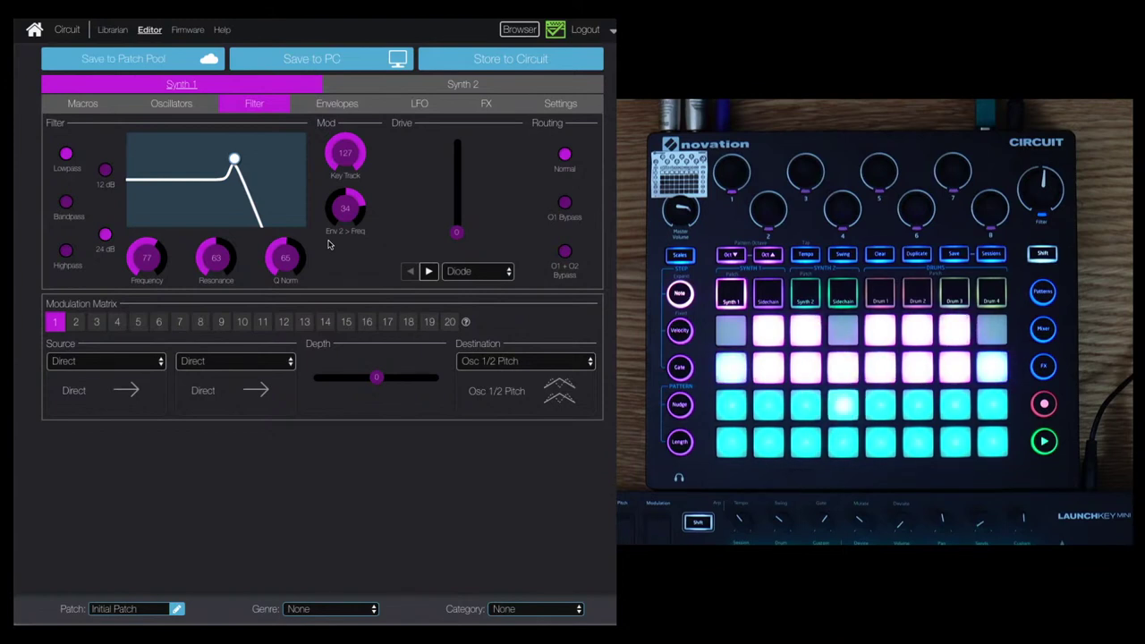
drag(343, 218, 346, 235)
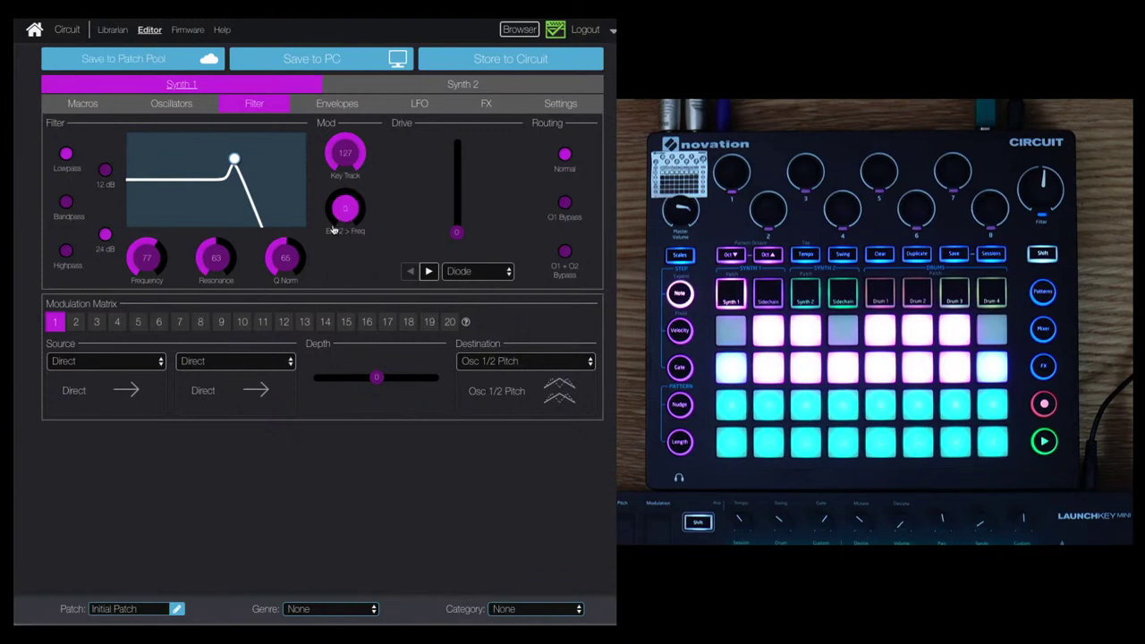
Try Env 2 > Freq at 41 while sweeping the lowpass Frequency, and settle on Frequency 57 and Env 2 > Freq 33.
mouse_move(147, 267)
mouse_down()
mouse_move(149, 238)
mouse_move(148, 268)
mouse_move(152, 243)
mouse_move(160, 252)
mouse_move(148, 264)
mouse_move(148, 241)
mouse_move(145, 257)
mouse_up()
drag(356, 215, 350, 193)
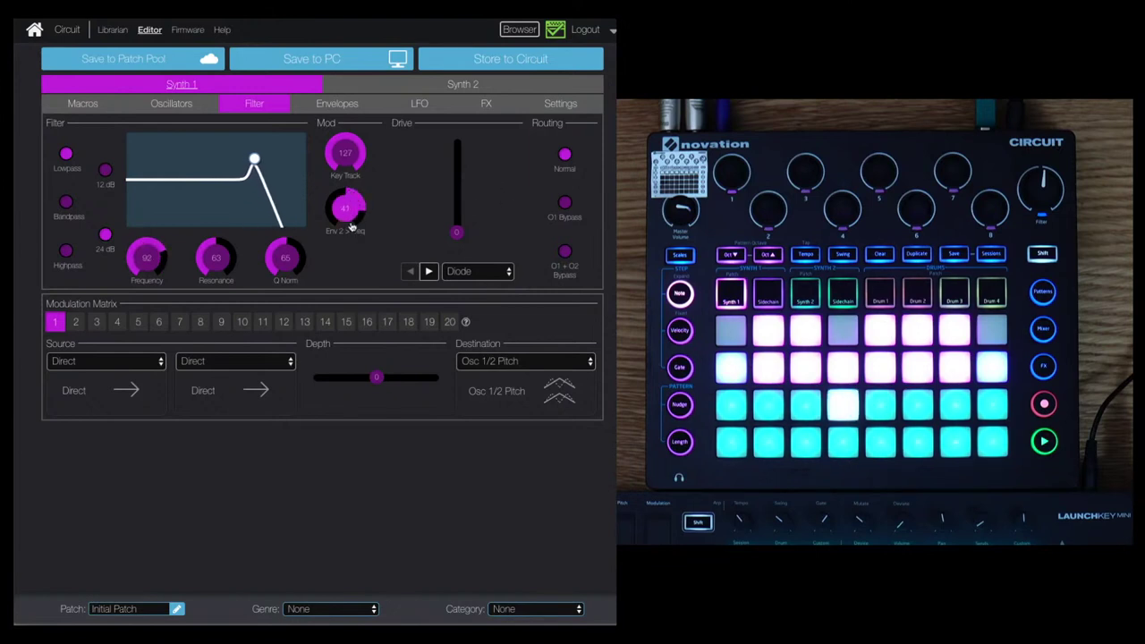
drag(136, 260, 146, 279)
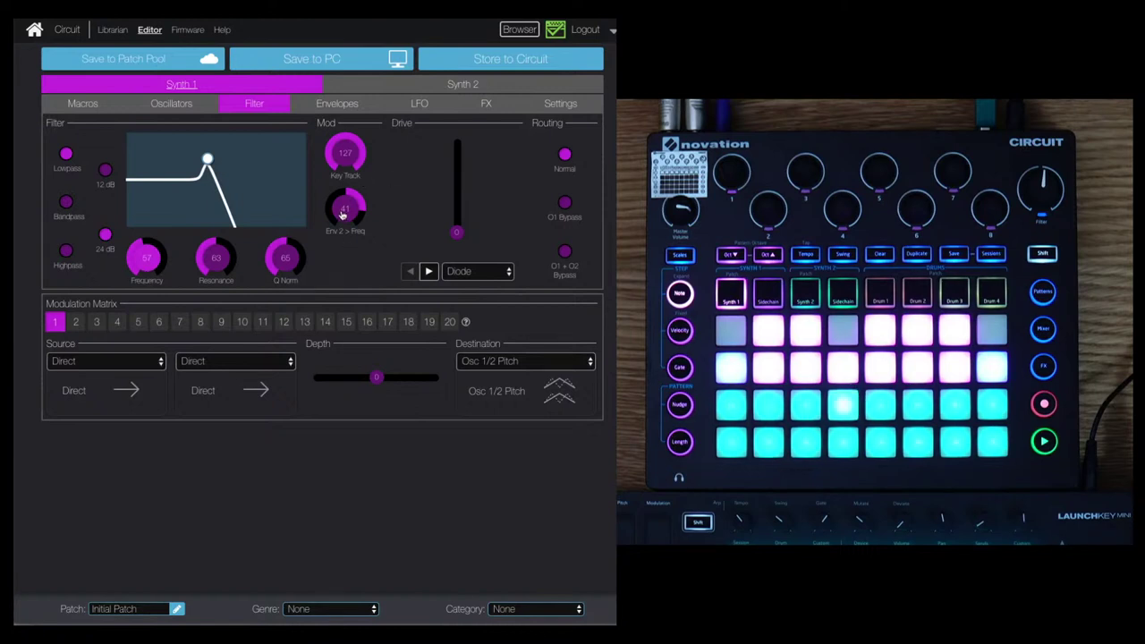
drag(343, 217, 343, 224)
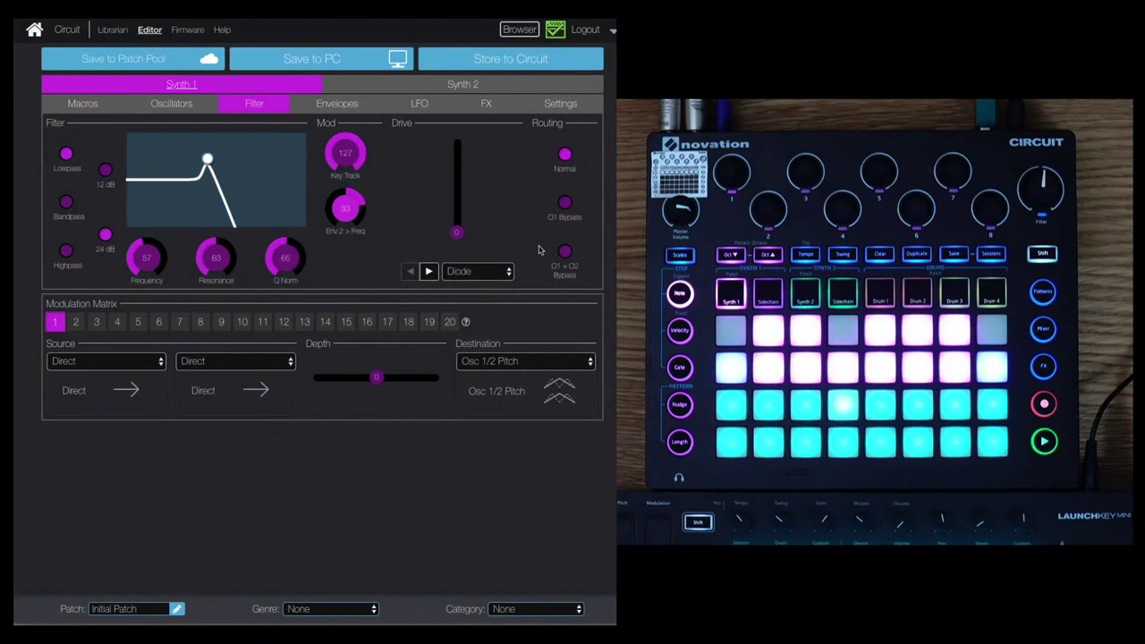
Raise the filter Drive to 106 with the Diode type and set Resonance to 89.
click(457, 234)
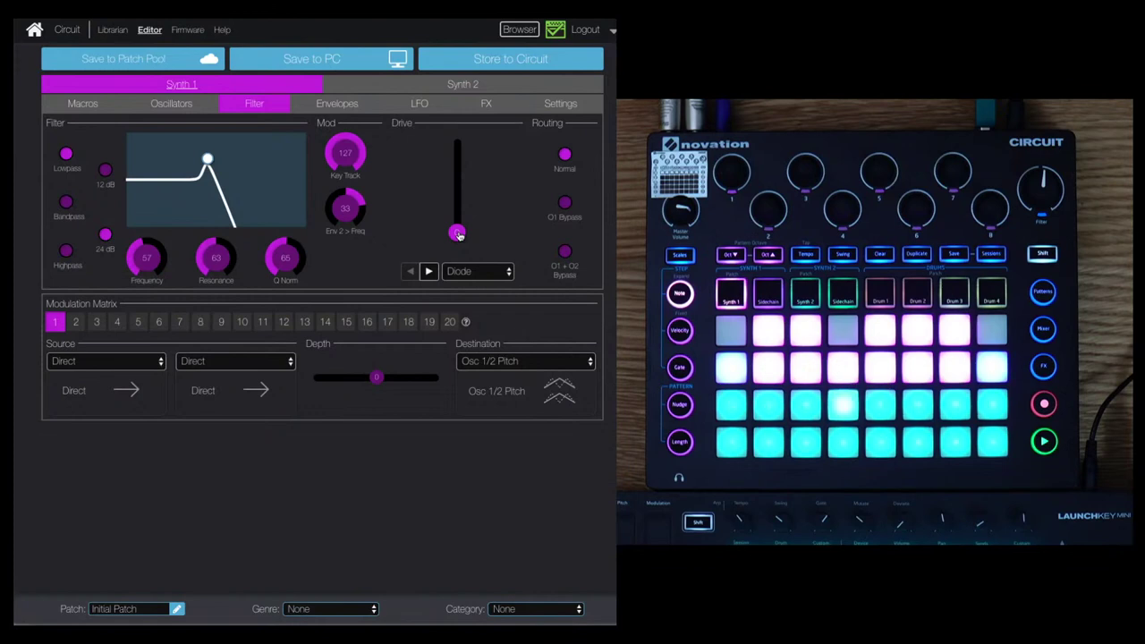
drag(458, 234, 459, 158)
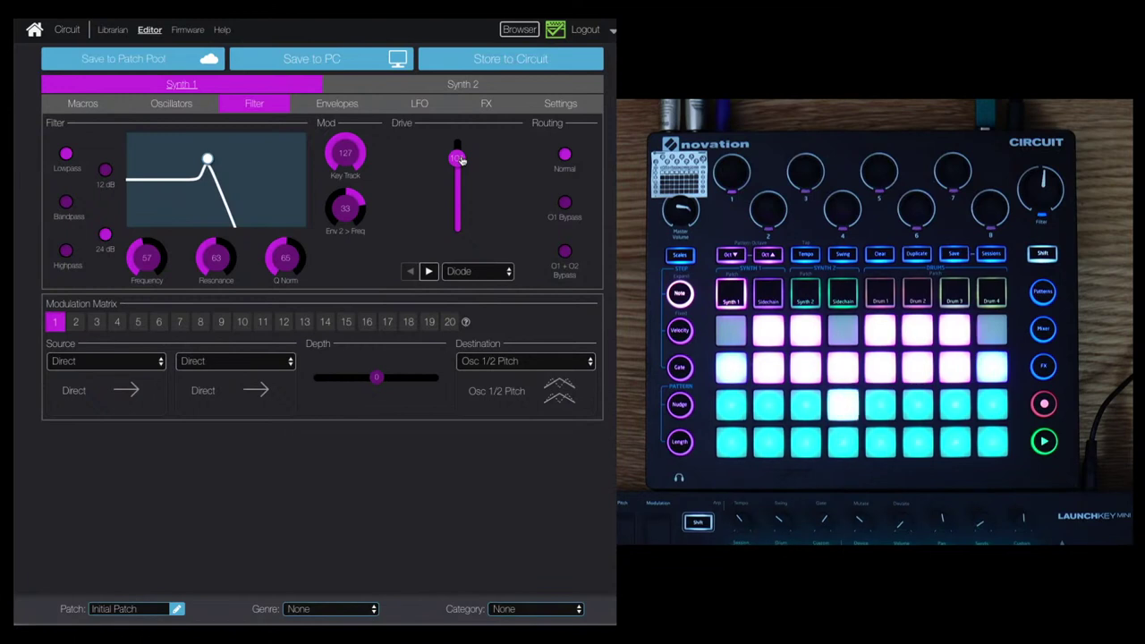
drag(210, 263, 215, 248)
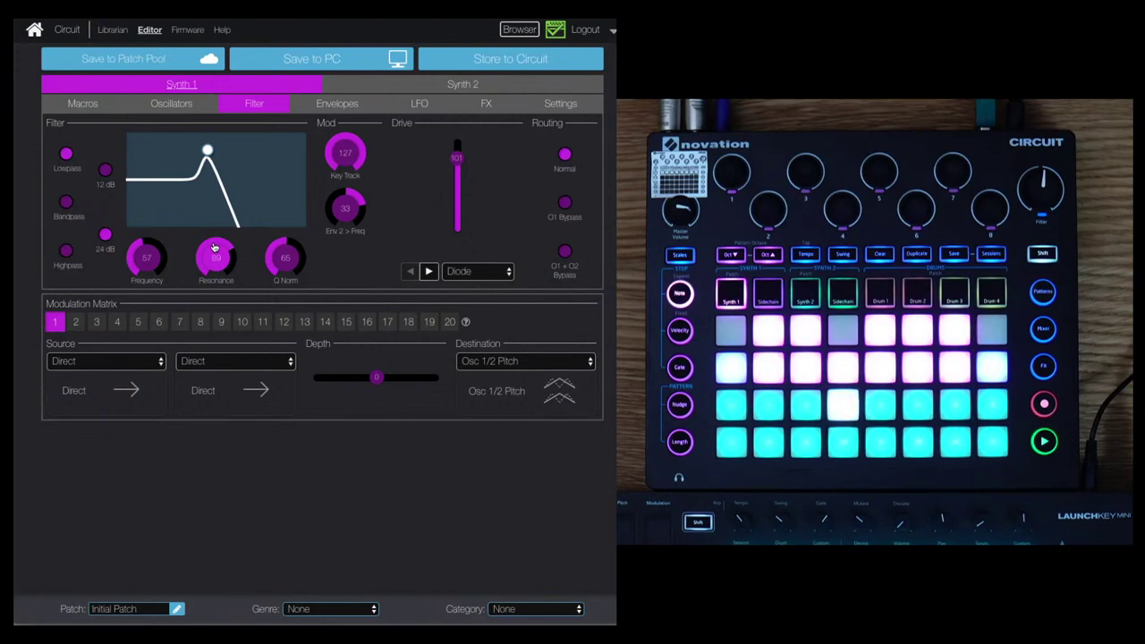
mouse_move(459, 164)
mouse_down()
mouse_move(457, 191)
mouse_move(457, 156)
mouse_up()
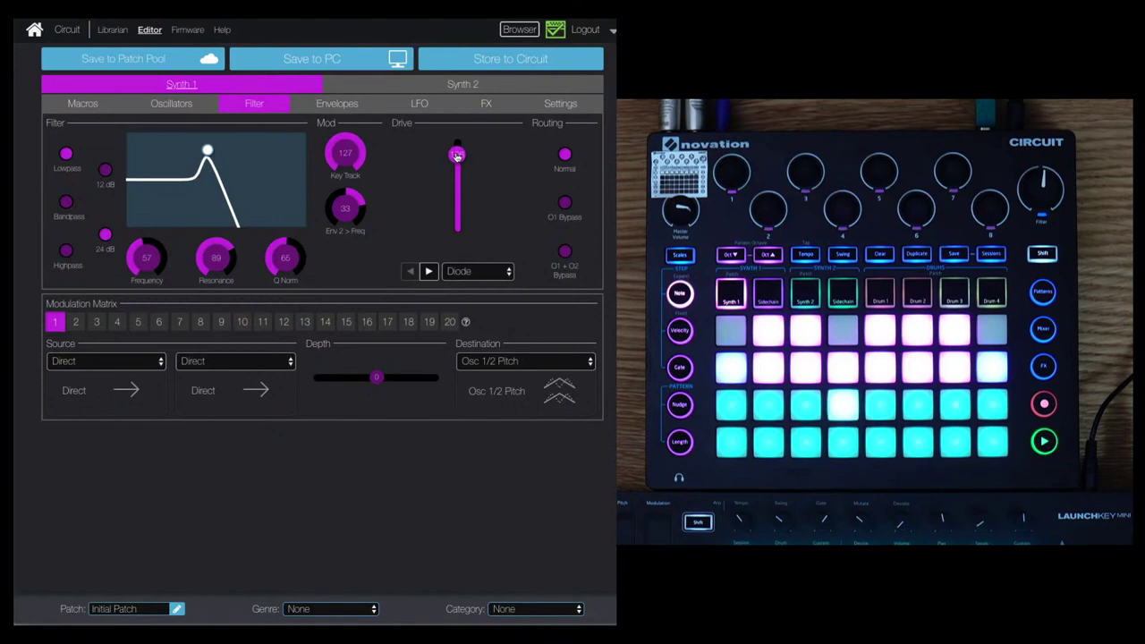
Audition the Valve, Clipper and Rectify filter drive types, raising Frequency to 75 on Rectify.
click(474, 273)
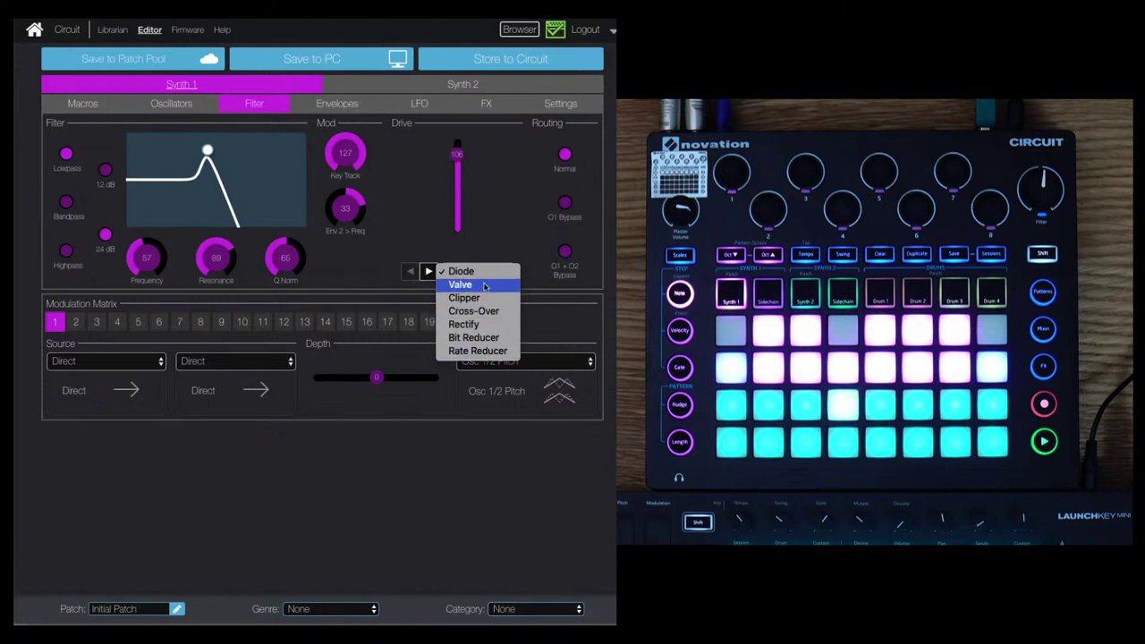
click(479, 284)
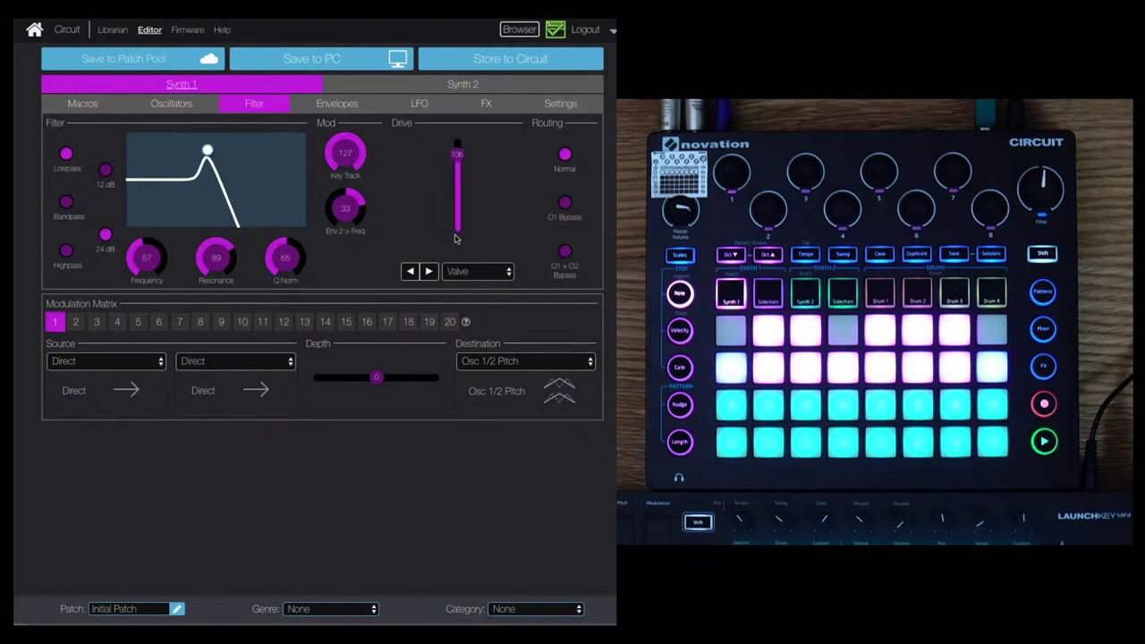
click(481, 272)
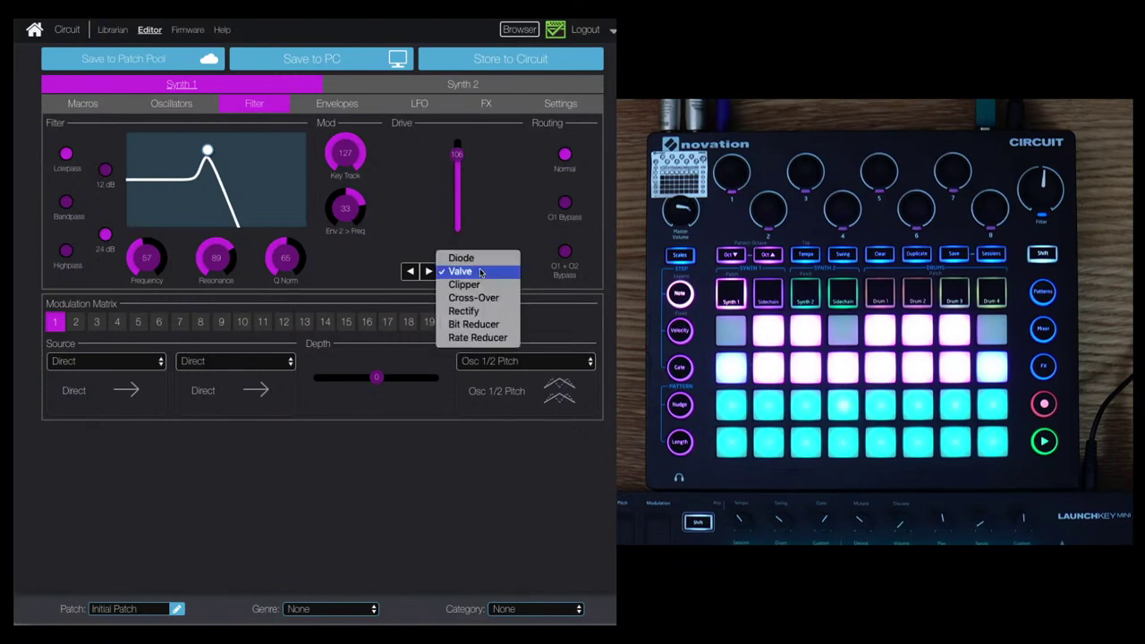
click(480, 284)
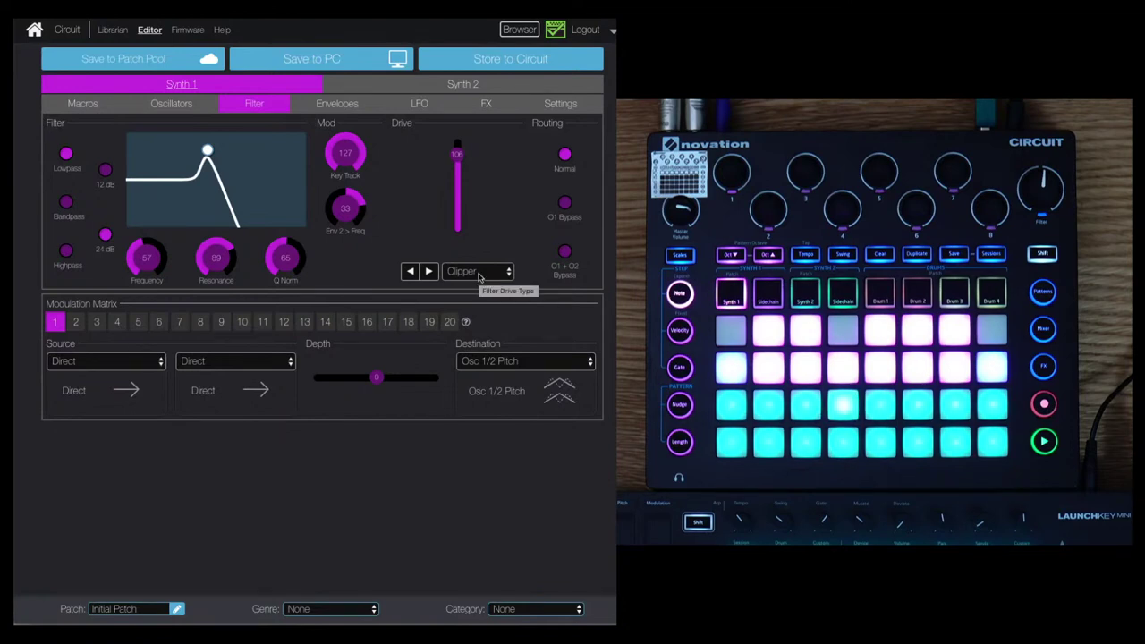
click(478, 273)
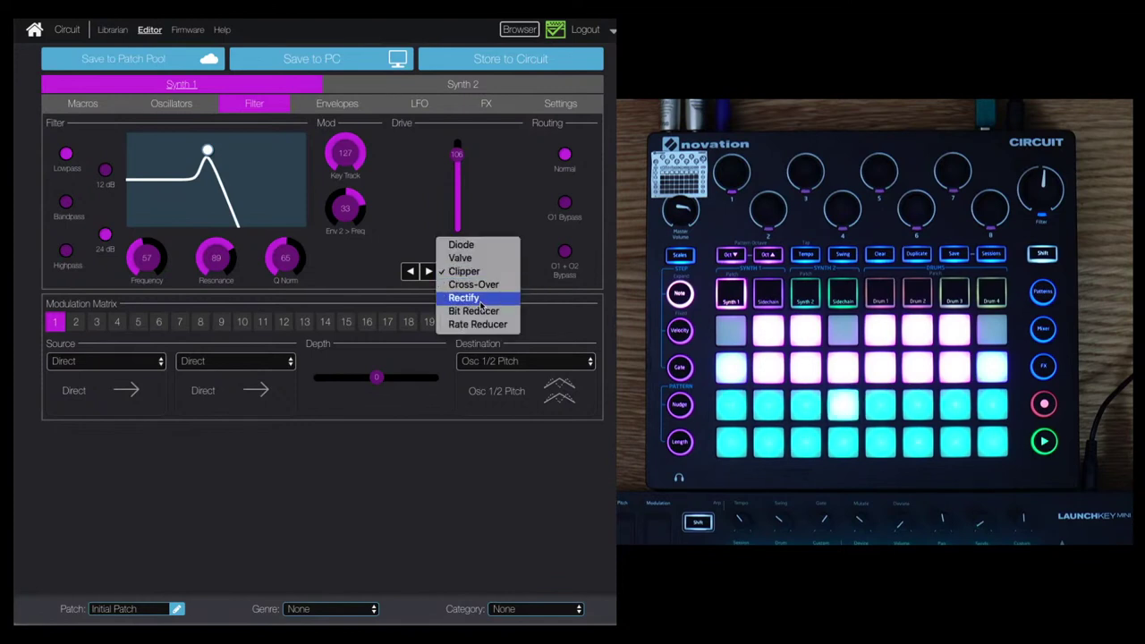
click(479, 300)
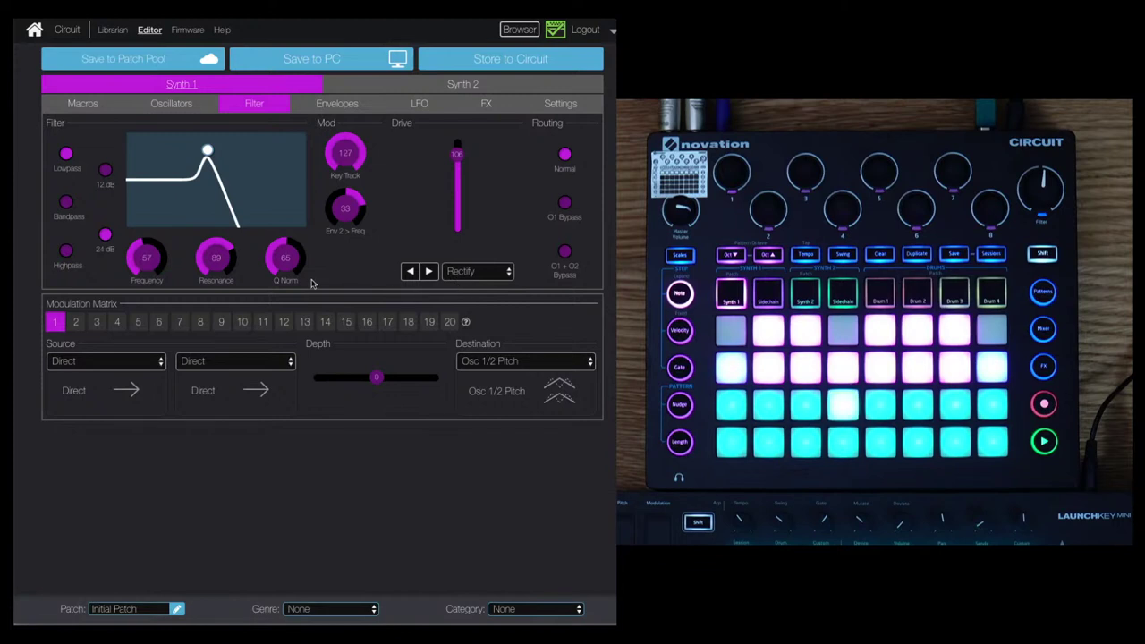
drag(146, 264, 143, 253)
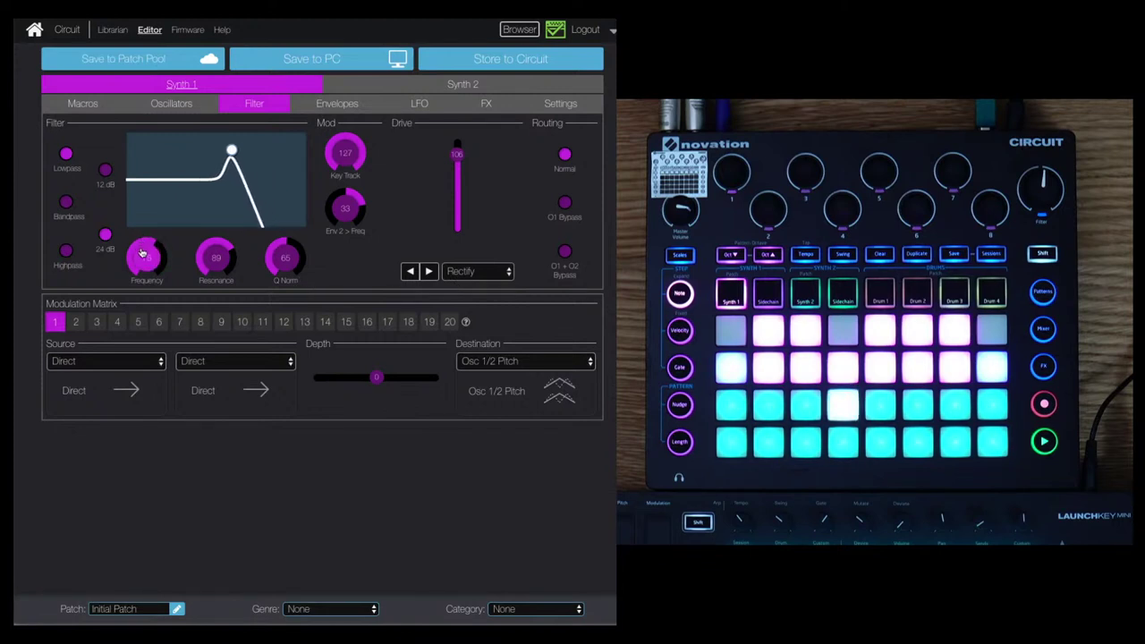
Try the Bit Reducer drive type, and set the filter's Resonance to 33 and Frequency to 127.
click(462, 274)
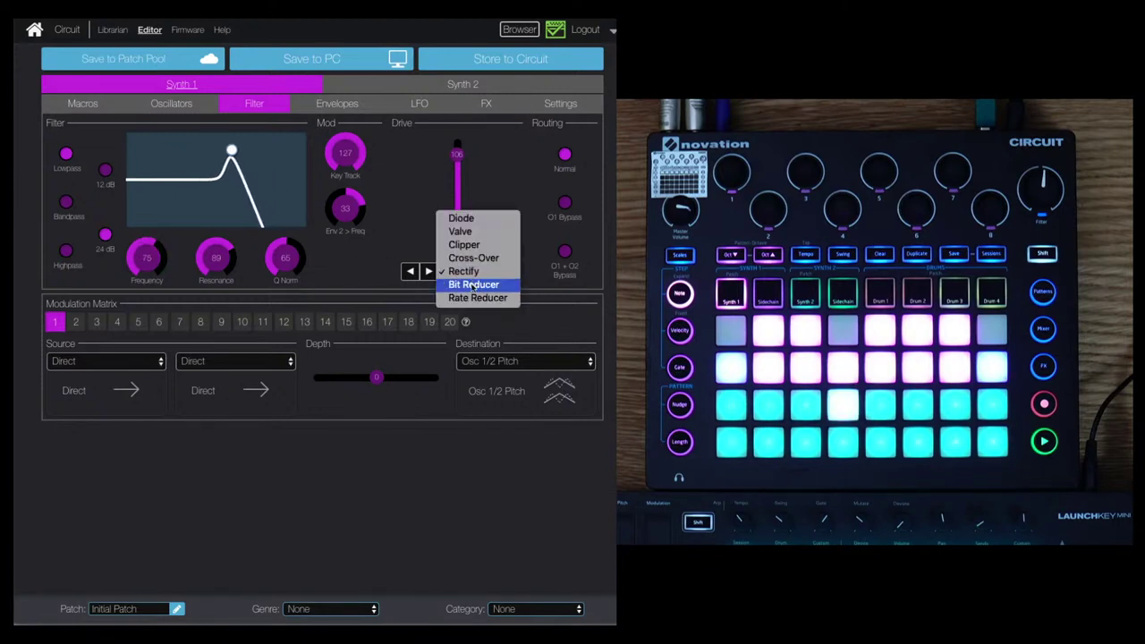
click(473, 284)
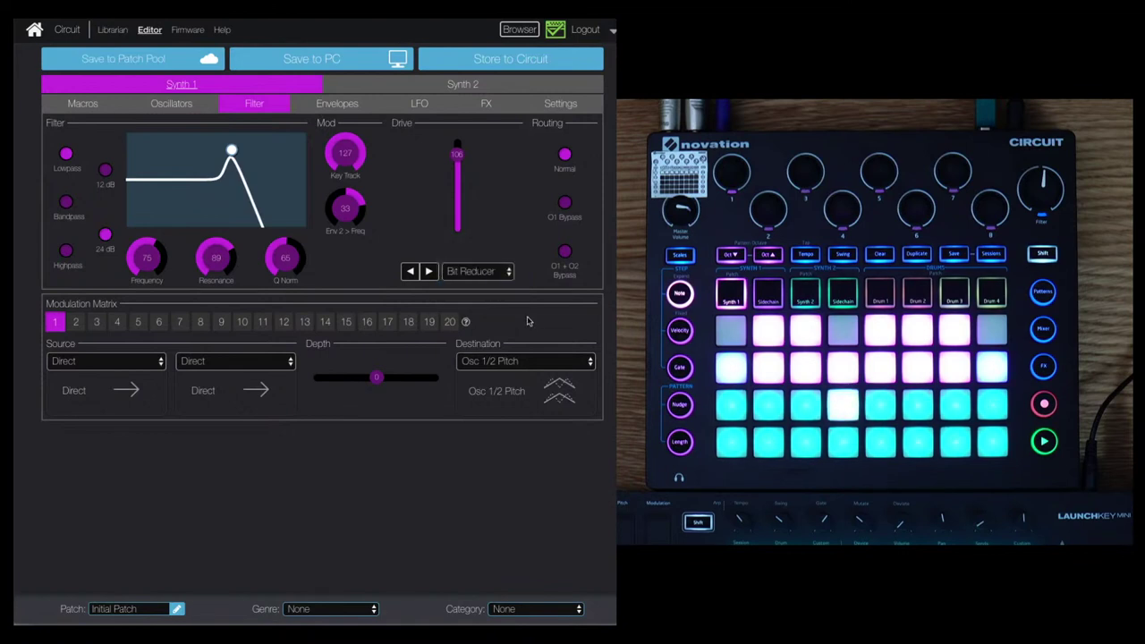
drag(215, 261, 219, 293)
drag(158, 265, 150, 231)
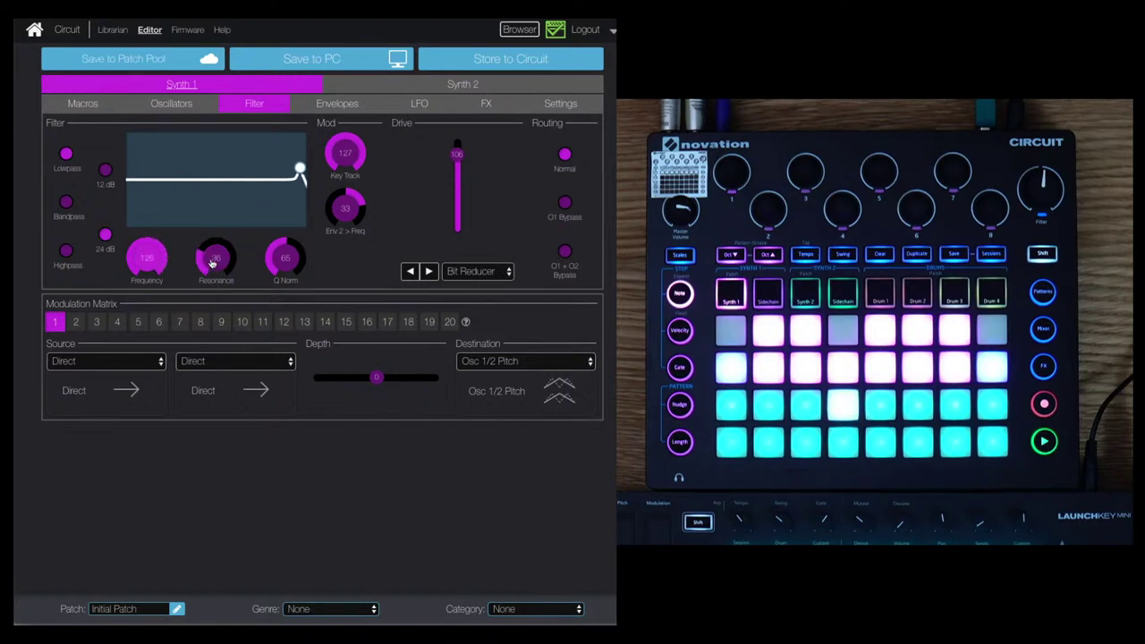
drag(213, 265, 213, 270)
drag(140, 263, 139, 259)
Try the Rate Reducer drive type and lower Env 2 > Freq to 10.
click(485, 271)
click(480, 285)
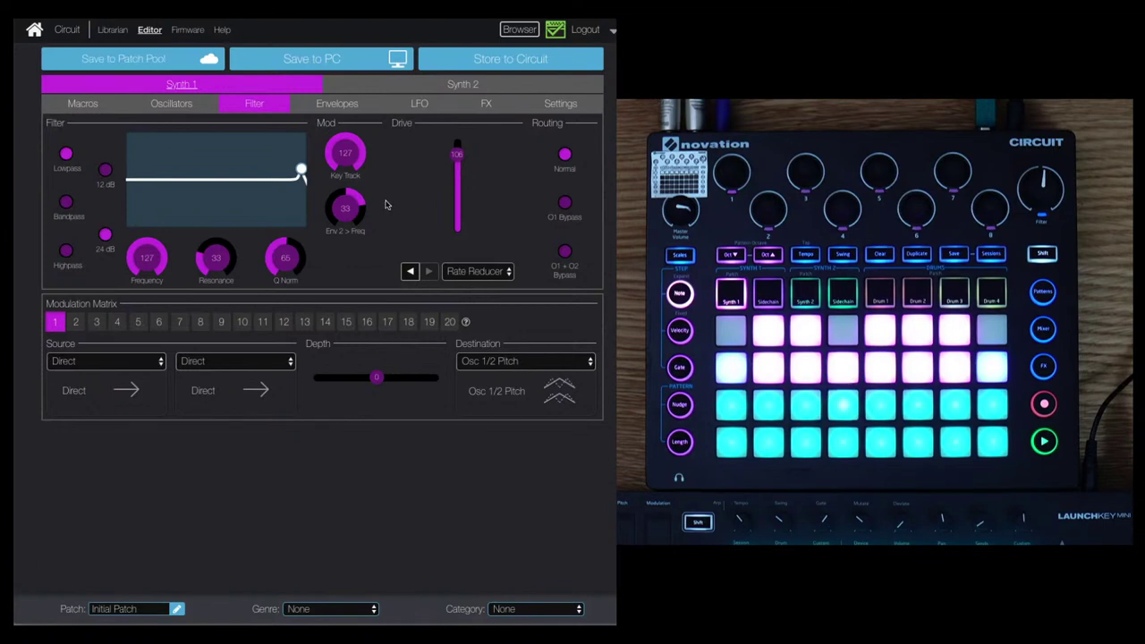
drag(346, 209, 347, 222)
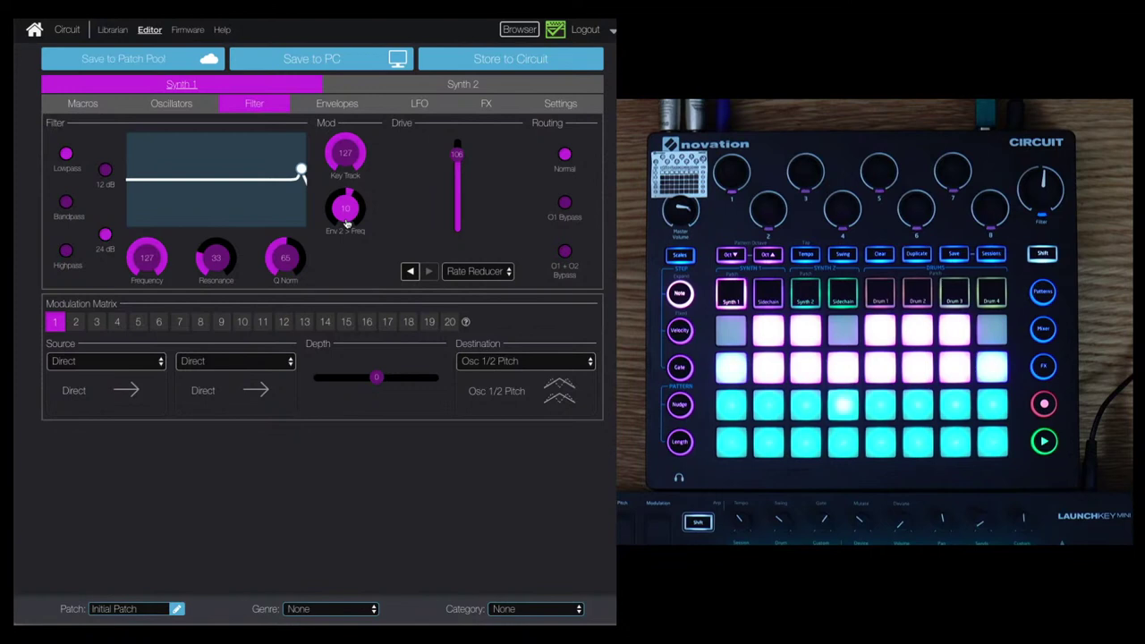
Restore the Diode filter drive type and lower Drive to 0.
click(477, 271)
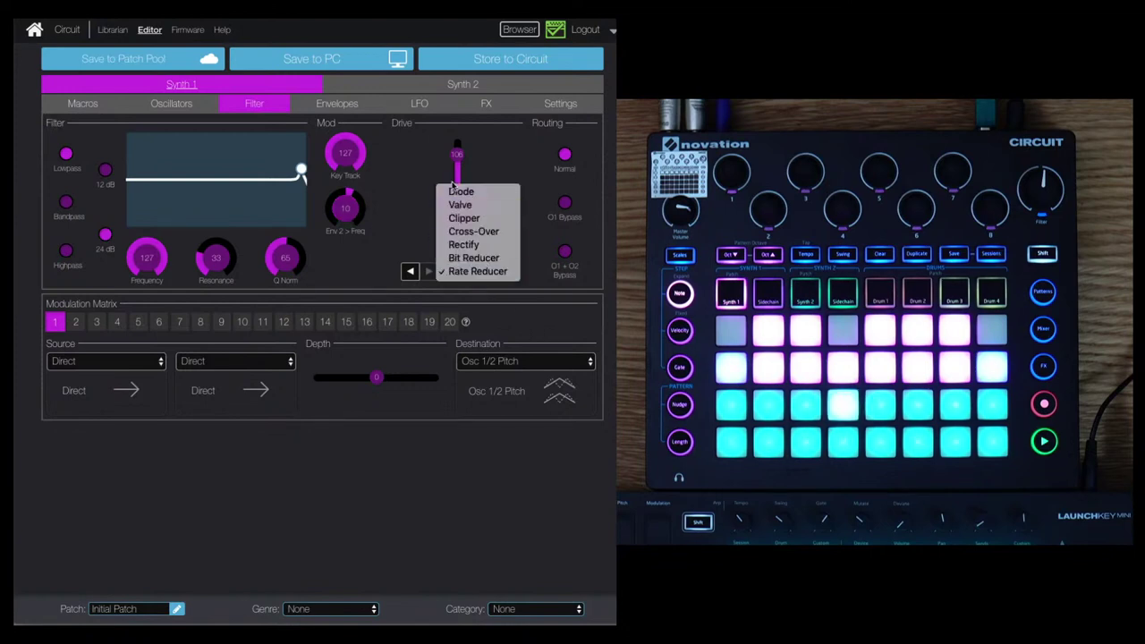
click(467, 189)
drag(457, 155, 463, 265)
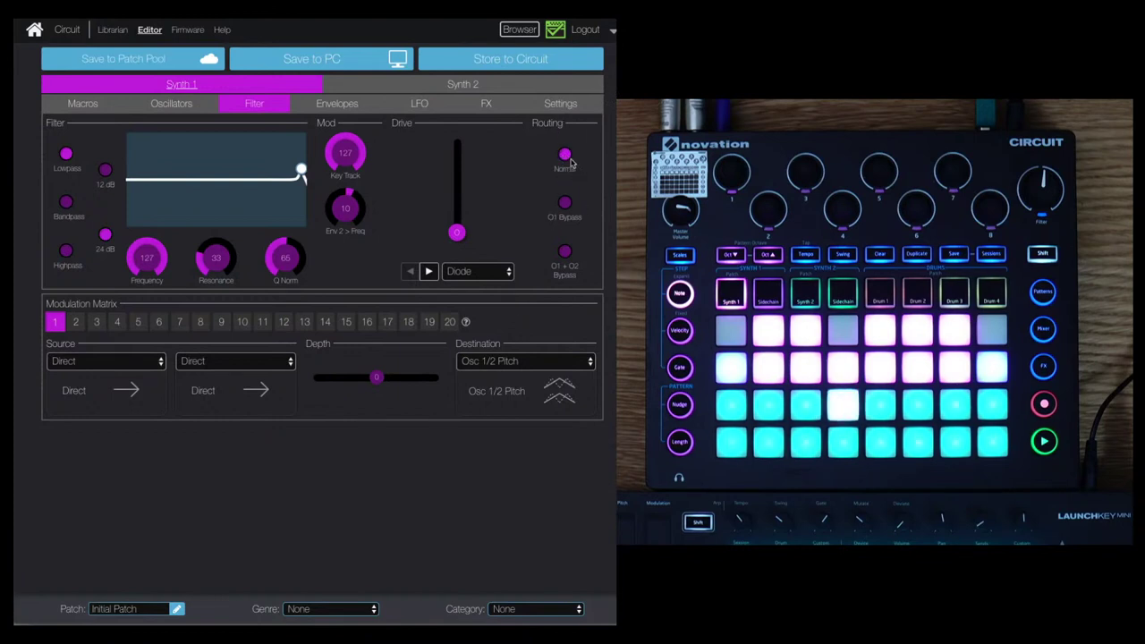
Raise the mixer's Osc 2 level to 127 and set the Osc 2 waveform to Saw.
click(165, 106)
drag(559, 167, 550, 84)
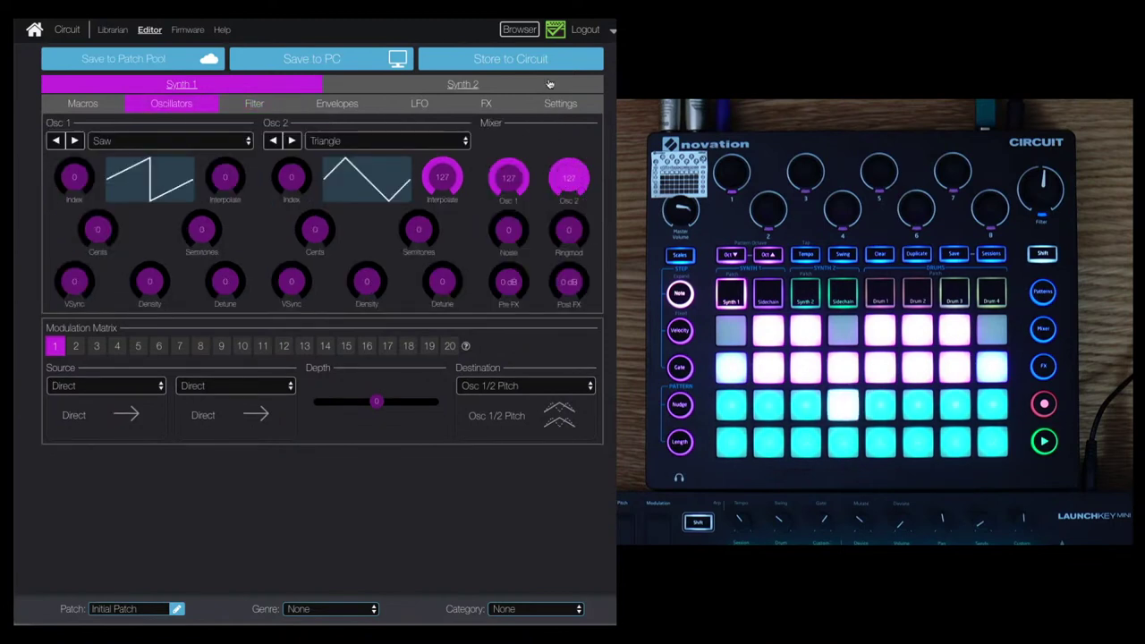
click(366, 140)
click(358, 155)
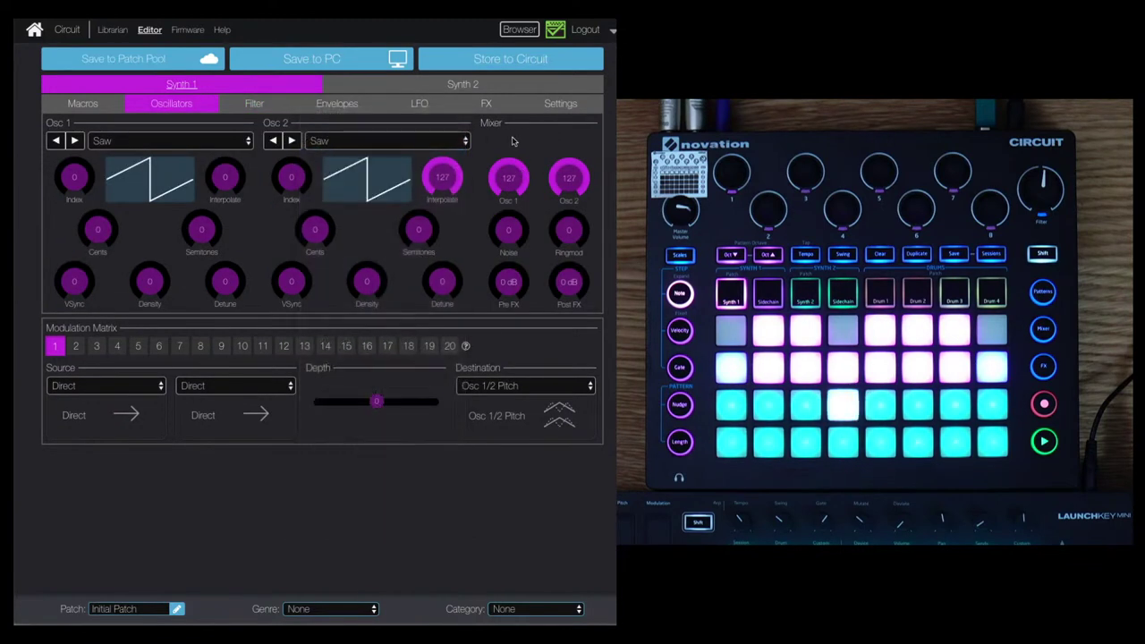
Compare the Normal, O1 Bypass and O1 + O2 Bypass filter routings by sweeping Frequency in each, returning it to 127.
click(266, 107)
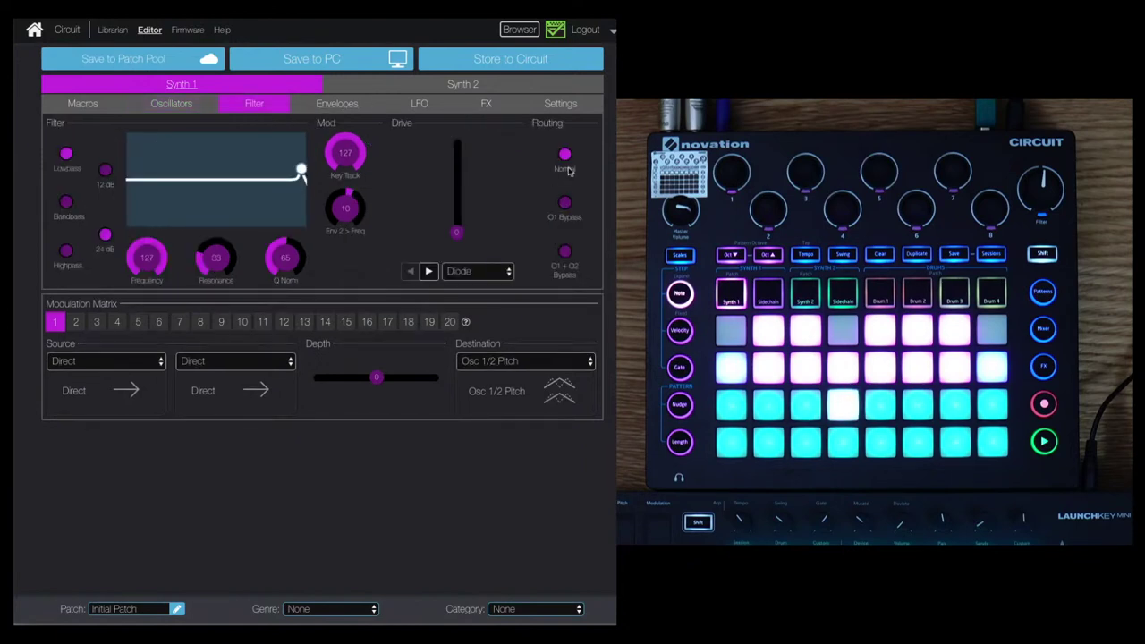
mouse_move(154, 249)
mouse_down()
mouse_move(152, 277)
mouse_move(146, 235)
mouse_move(156, 284)
mouse_move(147, 235)
mouse_up()
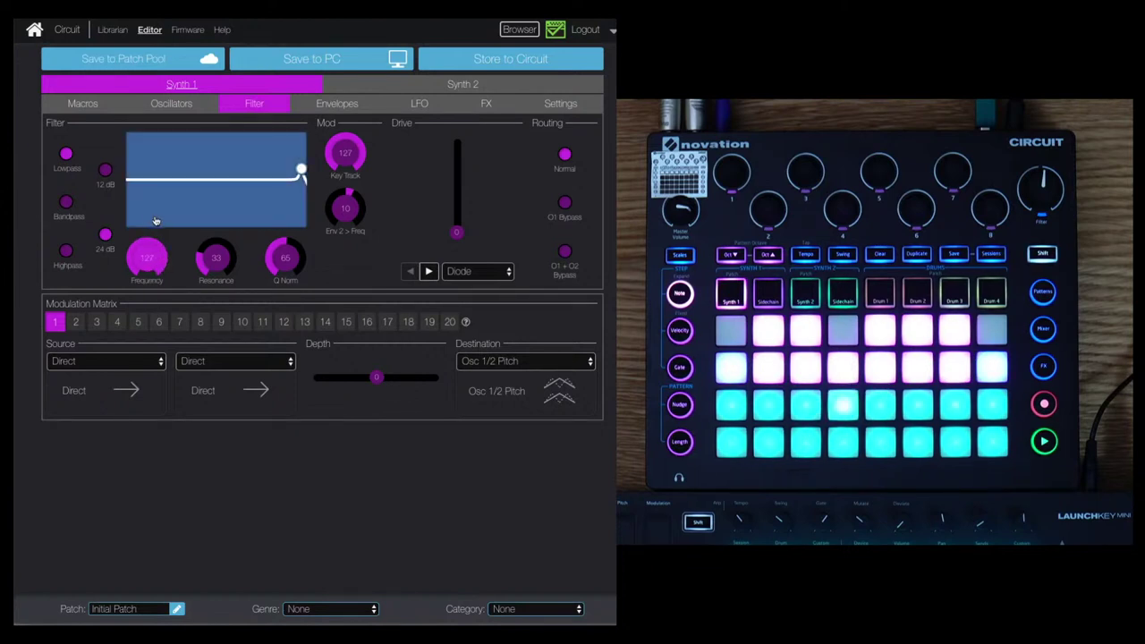
click(565, 204)
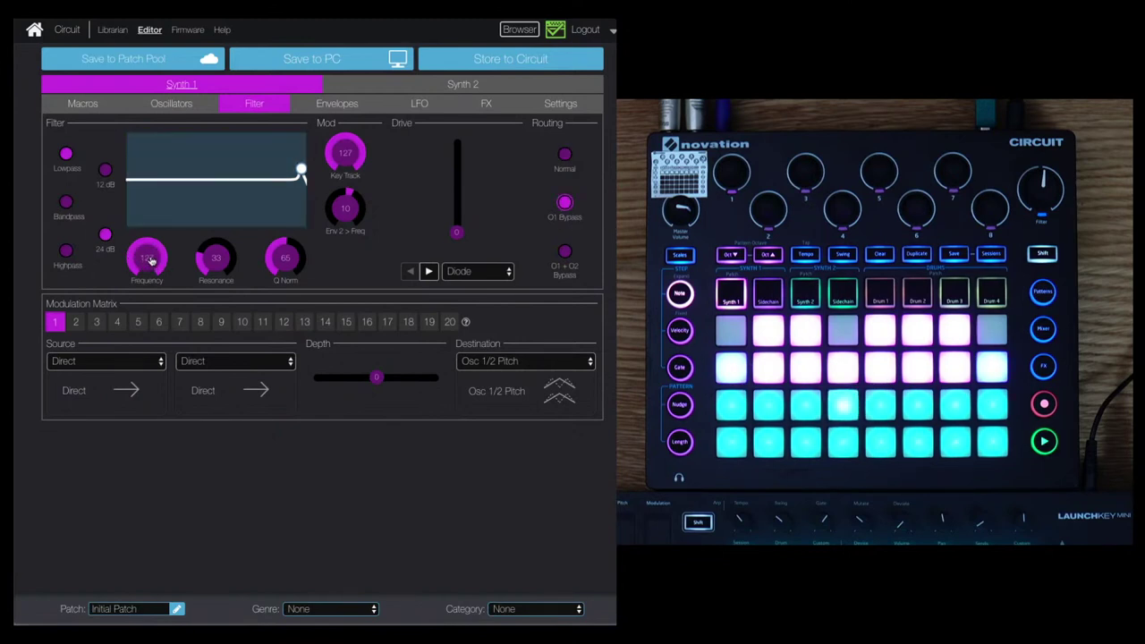
drag(151, 260, 425, 238)
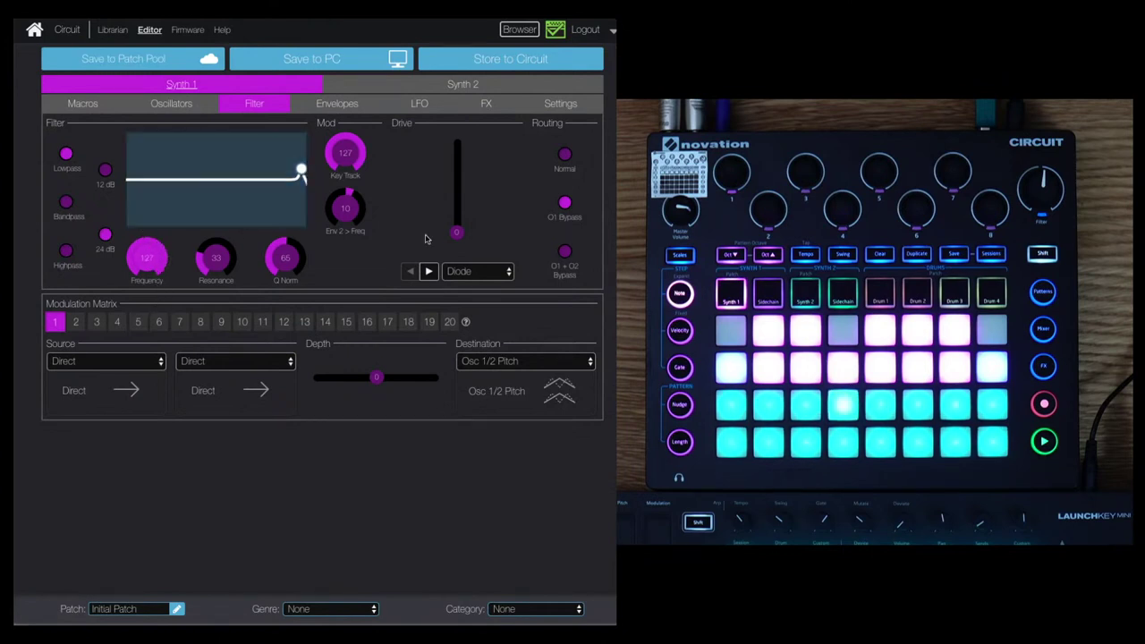
click(566, 256)
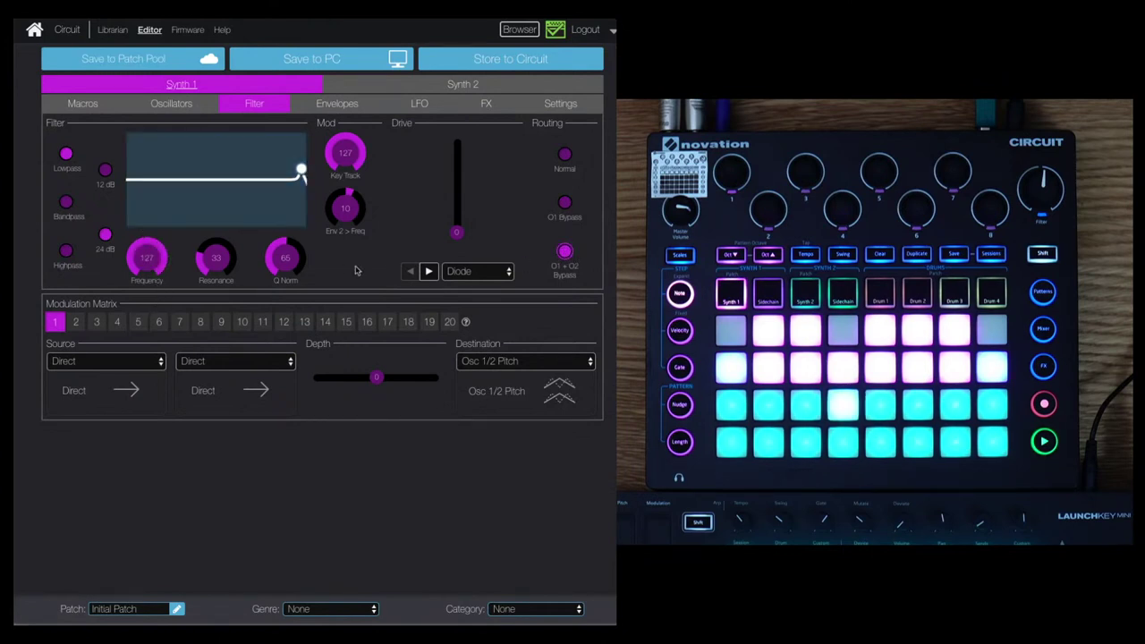
drag(155, 254, 141, 232)
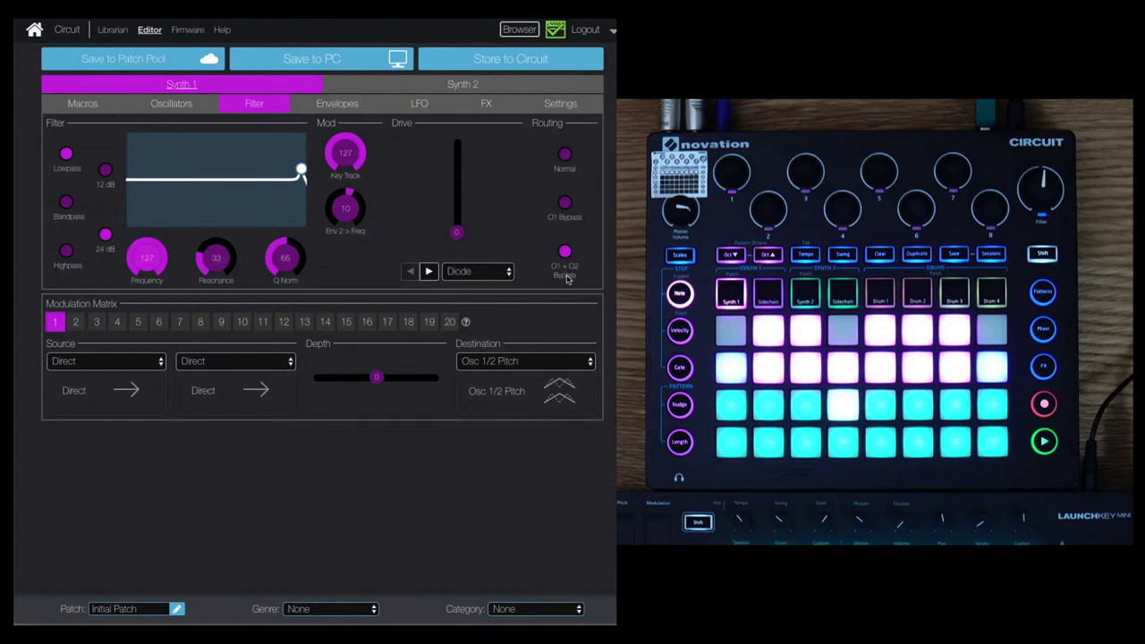
Set the mixer's Noise and Ringmod to 110, and detune Osc 2 to 17 Cents and 7 Semitones.
click(171, 104)
drag(509, 245, 491, 176)
drag(569, 235, 547, 170)
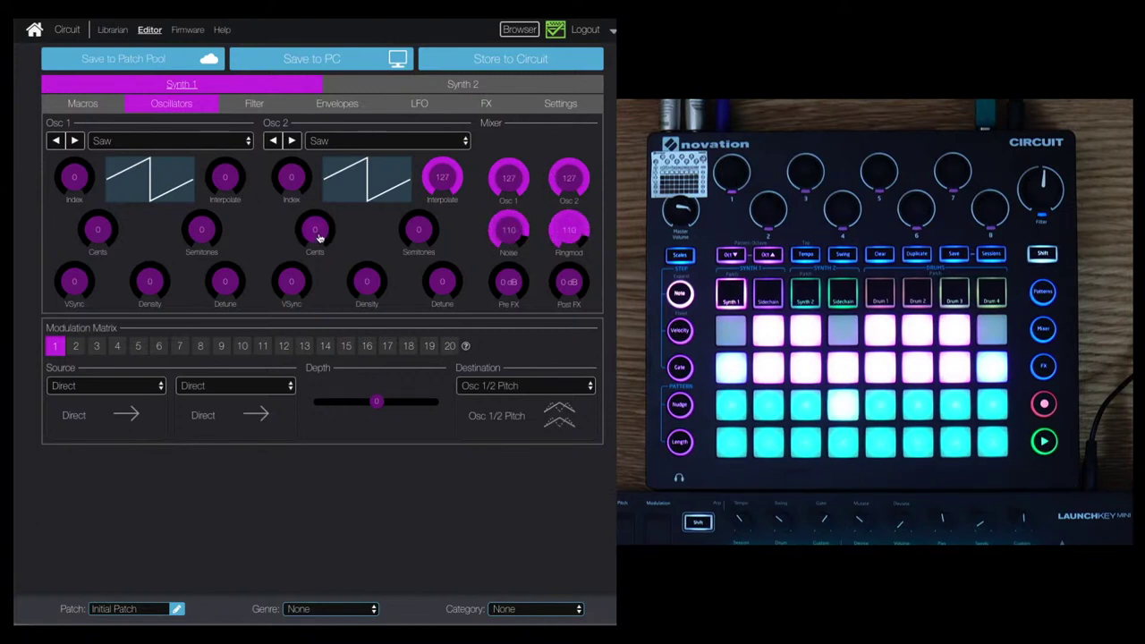
drag(316, 232, 418, 219)
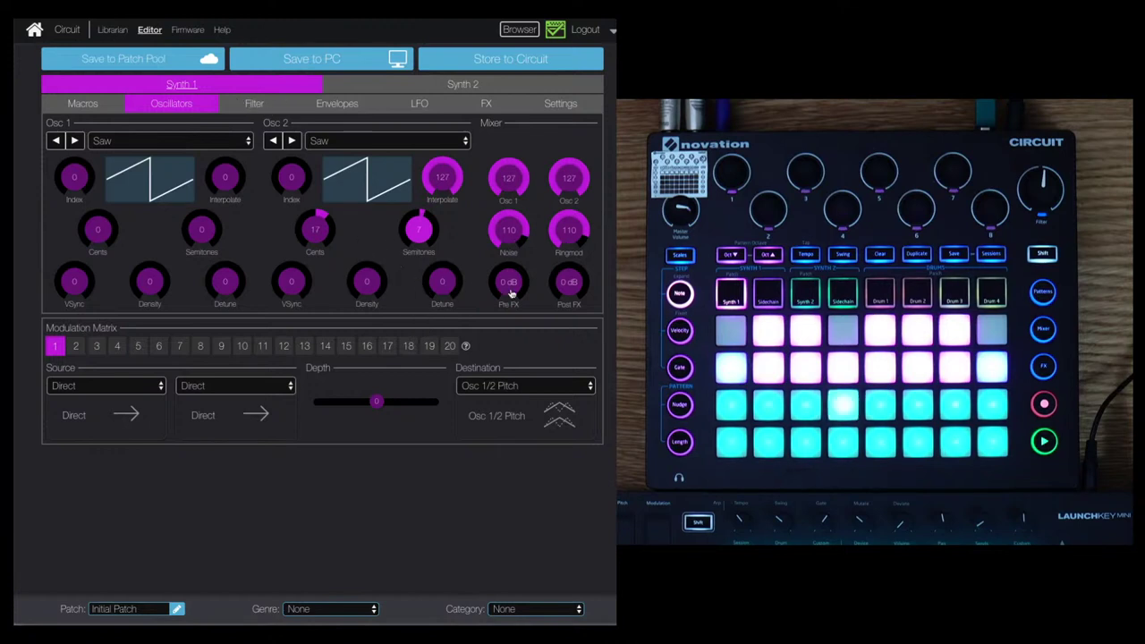
Balance the mixer with Ringmod at 127, Osc 1 at 76 and Osc 2 at 86.
drag(571, 243, 567, 224)
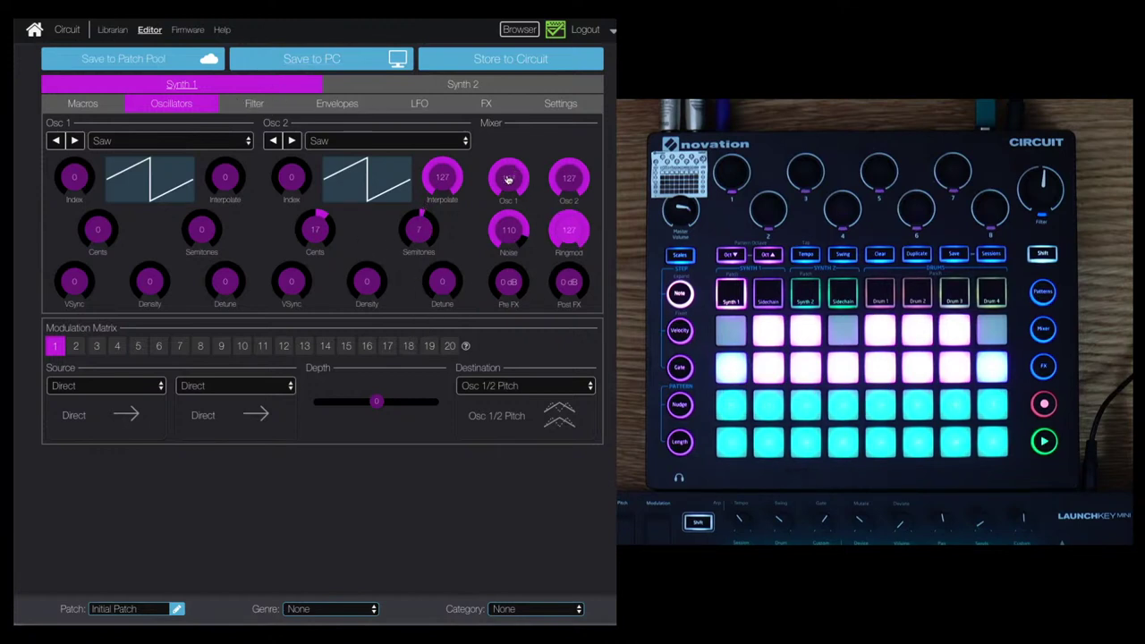
drag(507, 179, 507, 201)
drag(567, 179, 563, 199)
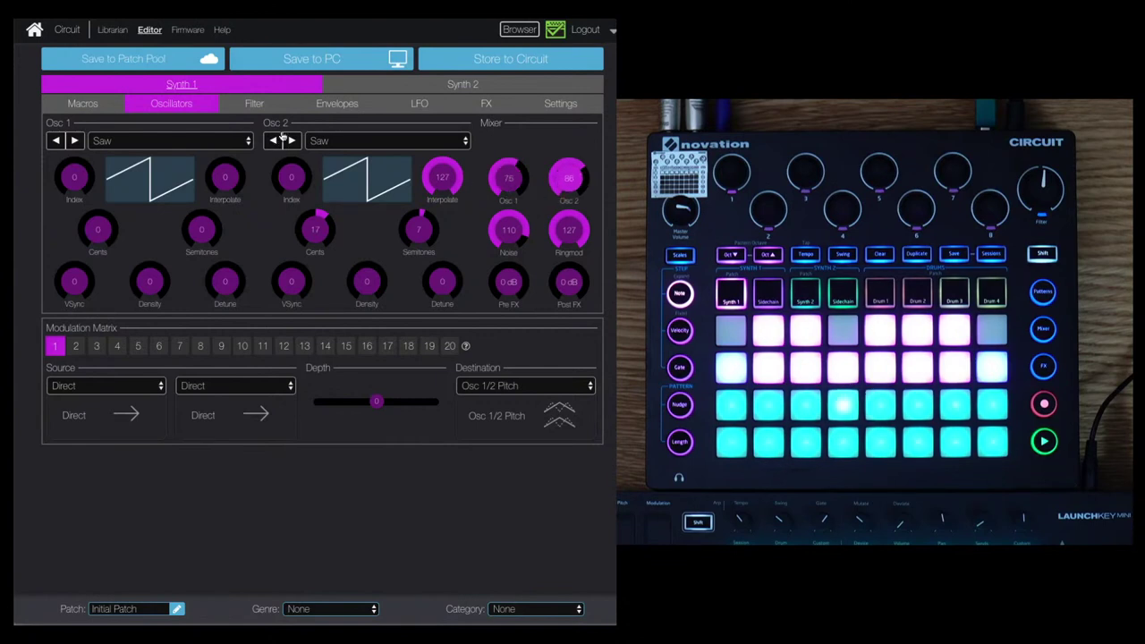
Sweep the filter Frequency under O1 + O2 Bypass, return it to 127 and restore Normal routing.
click(253, 104)
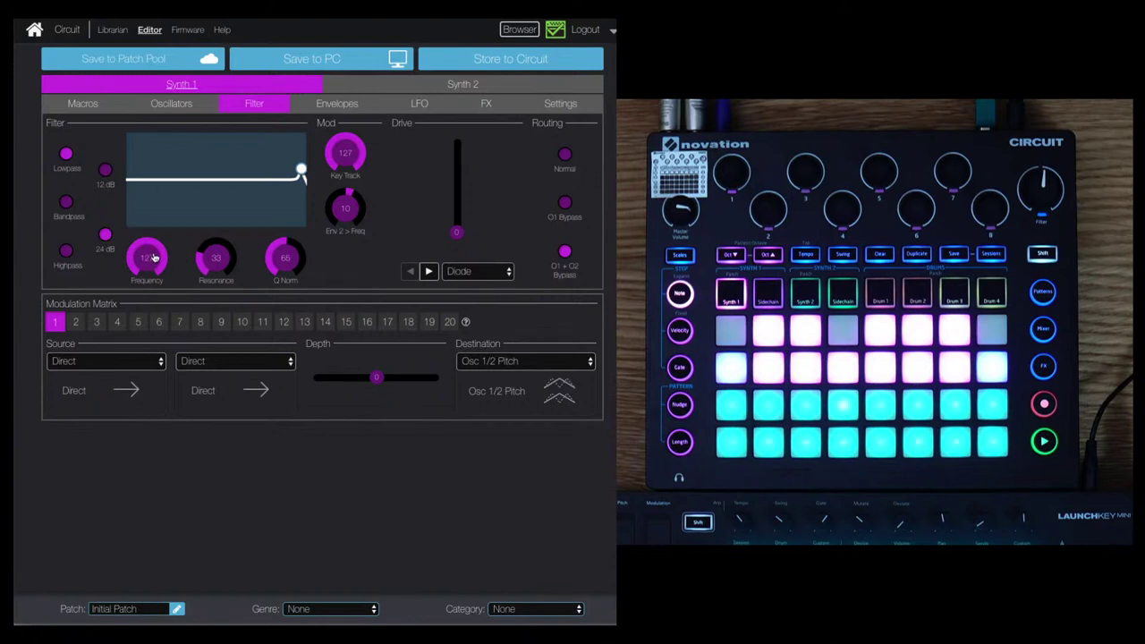
mouse_move(153, 257)
mouse_down()
mouse_move(148, 292)
mouse_move(159, 248)
mouse_up()
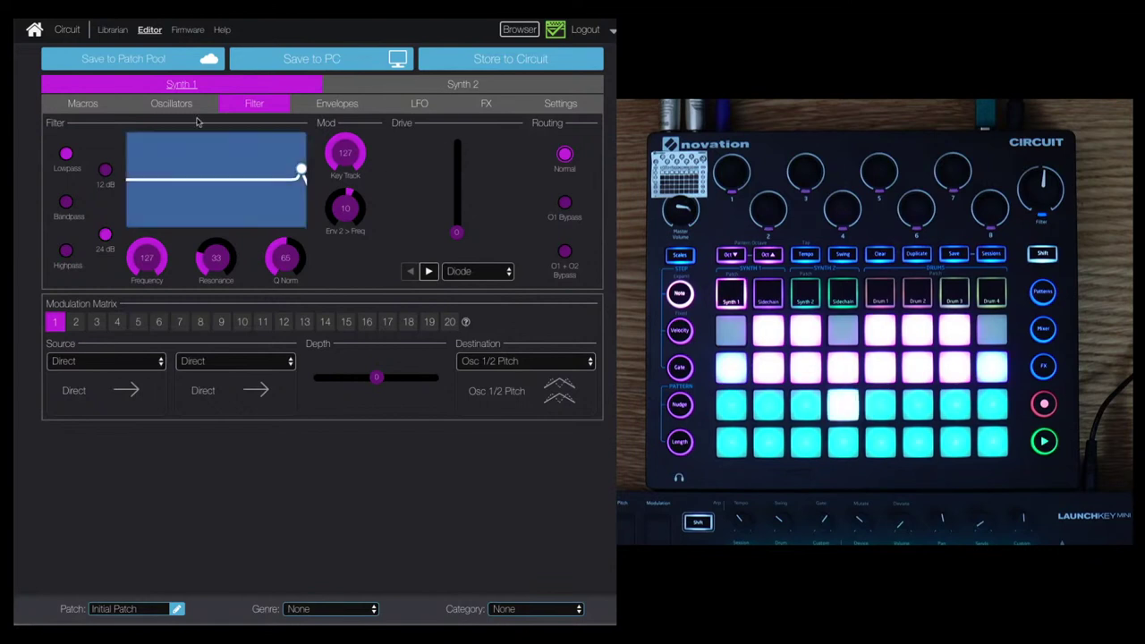
Set the filter's Frequency to 69, Resonance to 46 and Env 2 > Freq to 0.
click(166, 106)
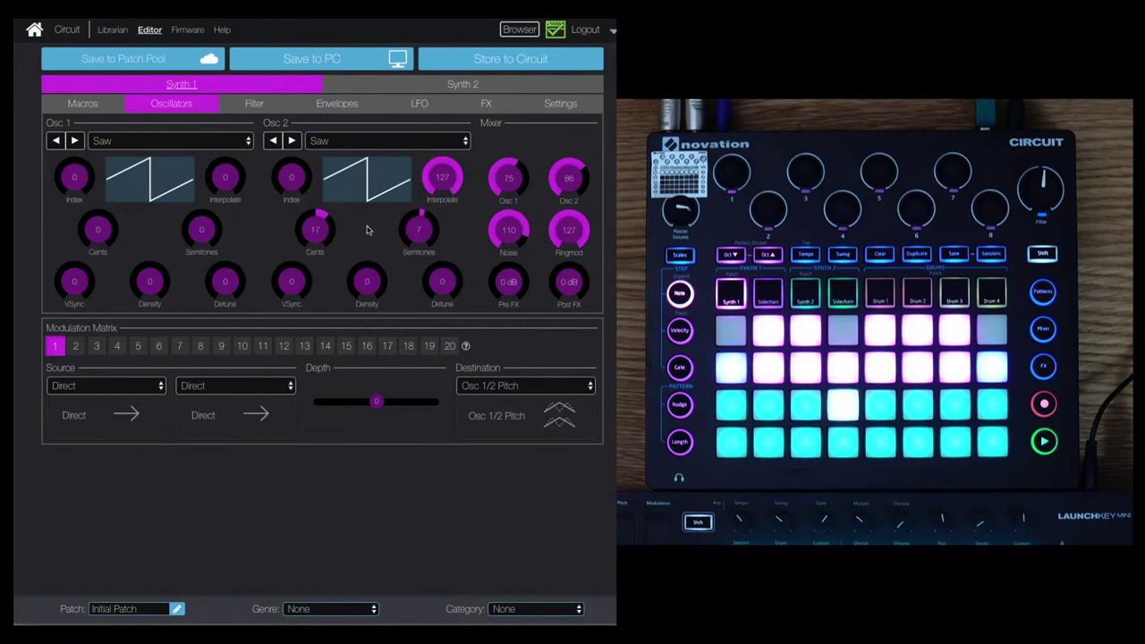
click(254, 103)
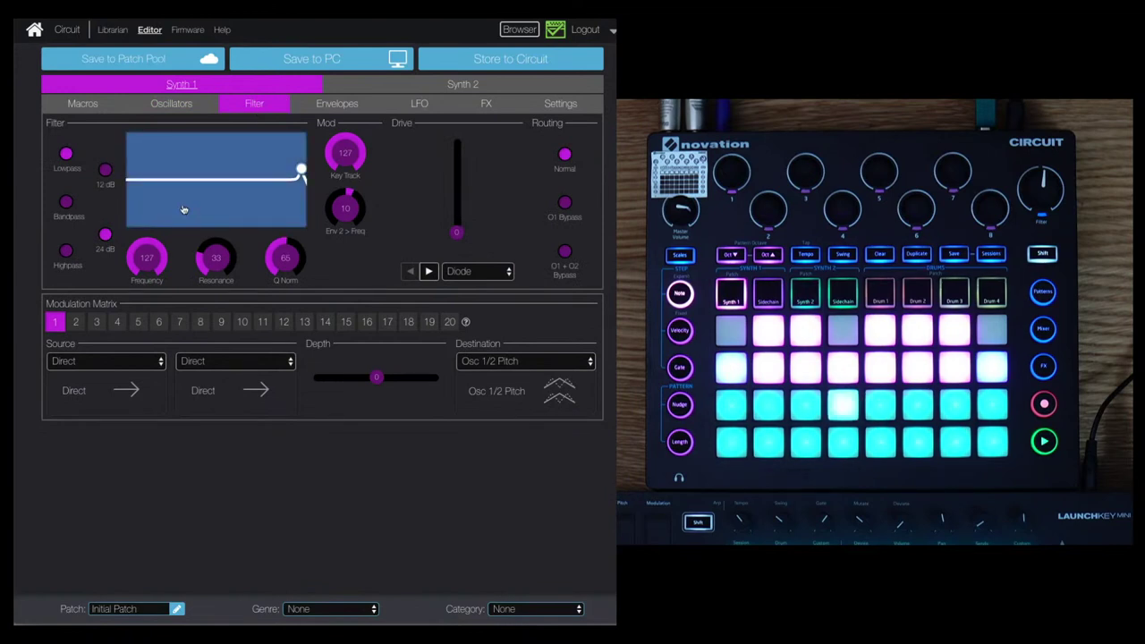
drag(201, 261, 213, 244)
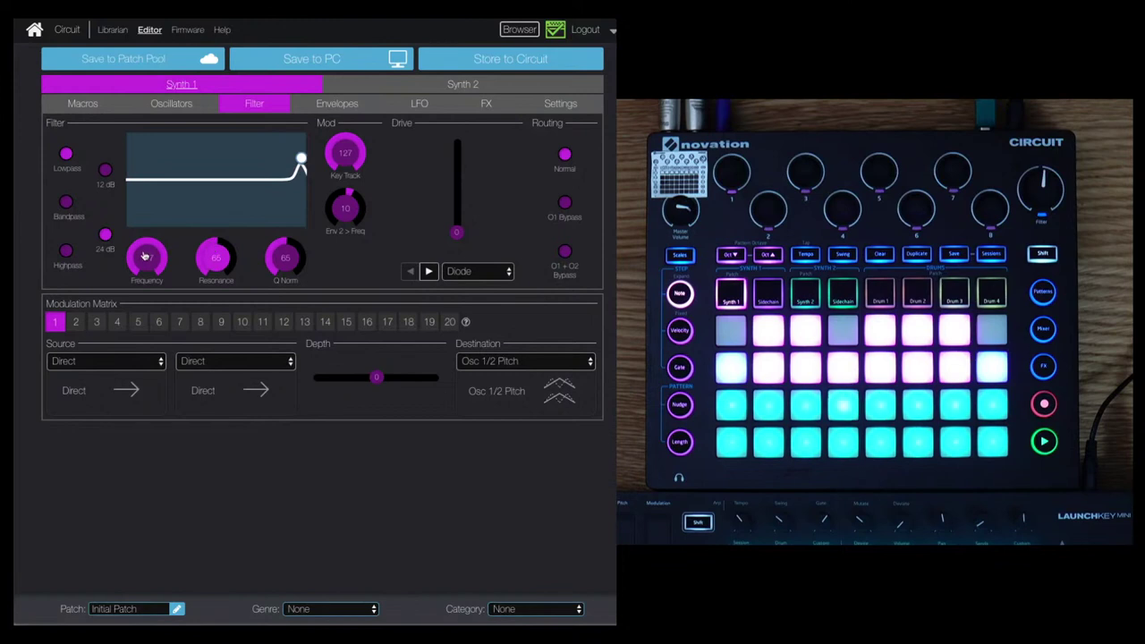
mouse_move(145, 257)
mouse_down()
mouse_move(147, 279)
mouse_move(139, 253)
mouse_move(141, 269)
mouse_up()
drag(211, 270, 207, 281)
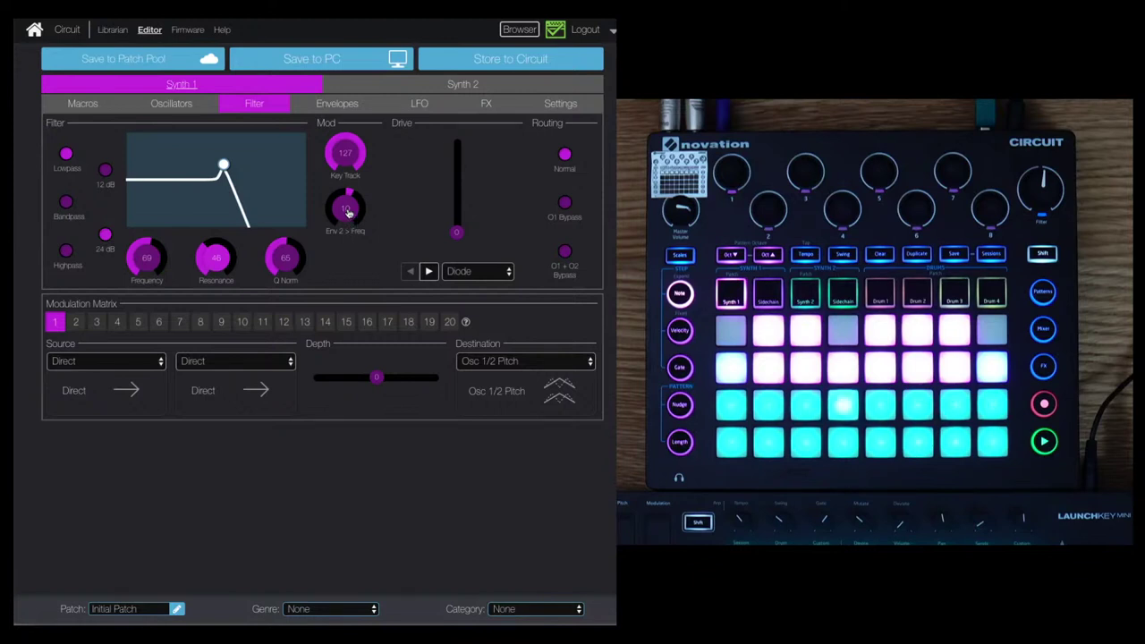
drag(347, 212, 344, 217)
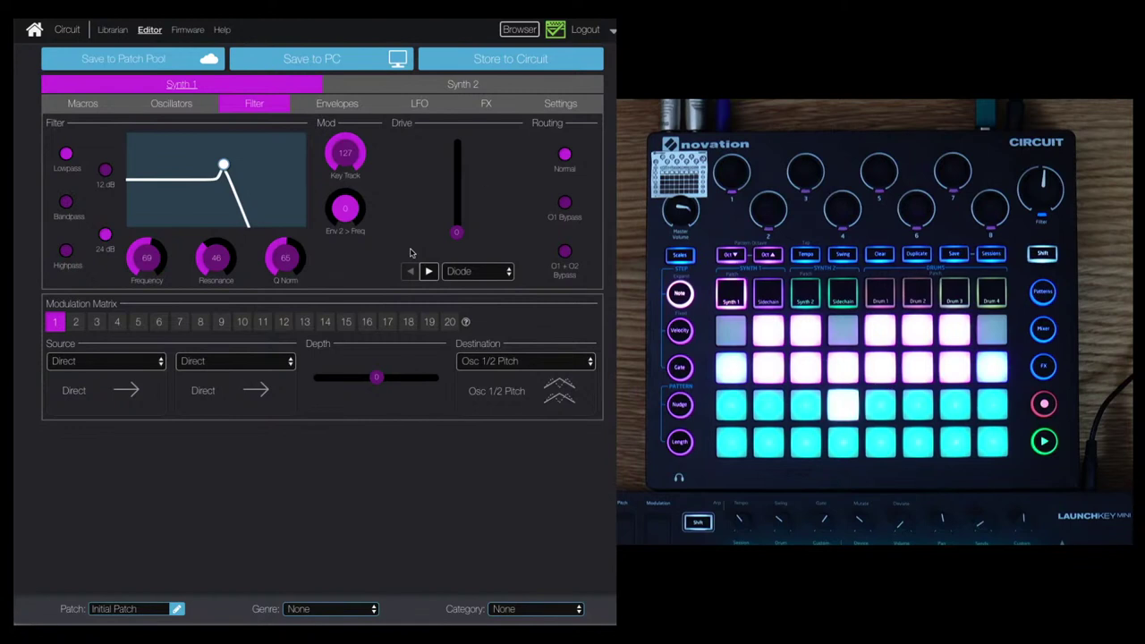
Look over the LFO settings and examine the shapes of Envelopes 3, 2 and 1.
click(338, 108)
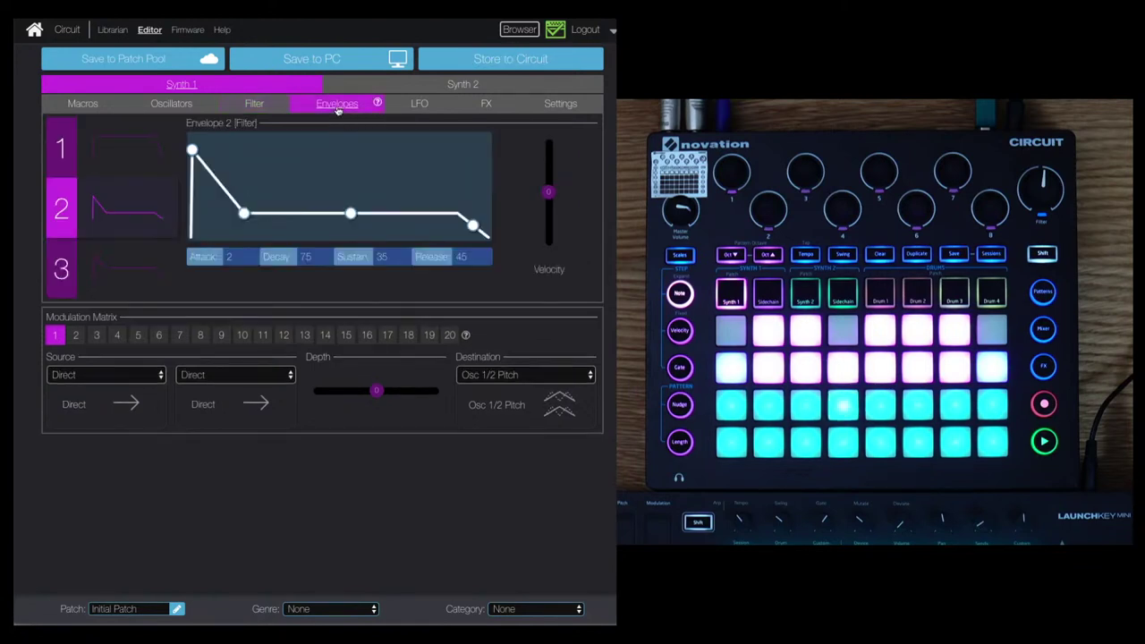
click(421, 109)
click(335, 111)
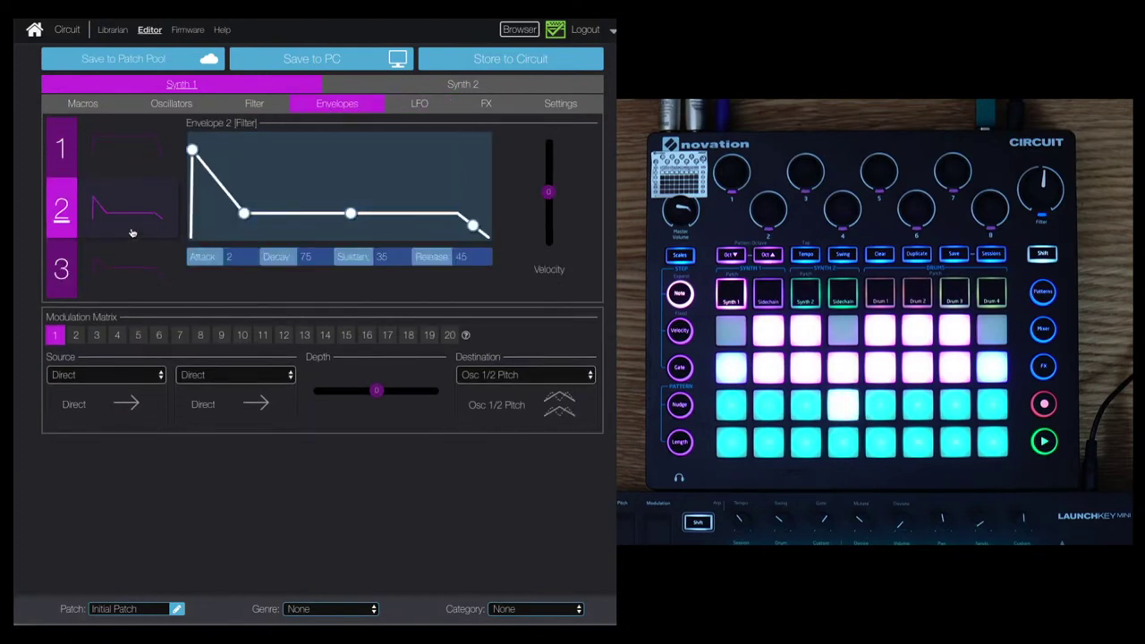
click(418, 108)
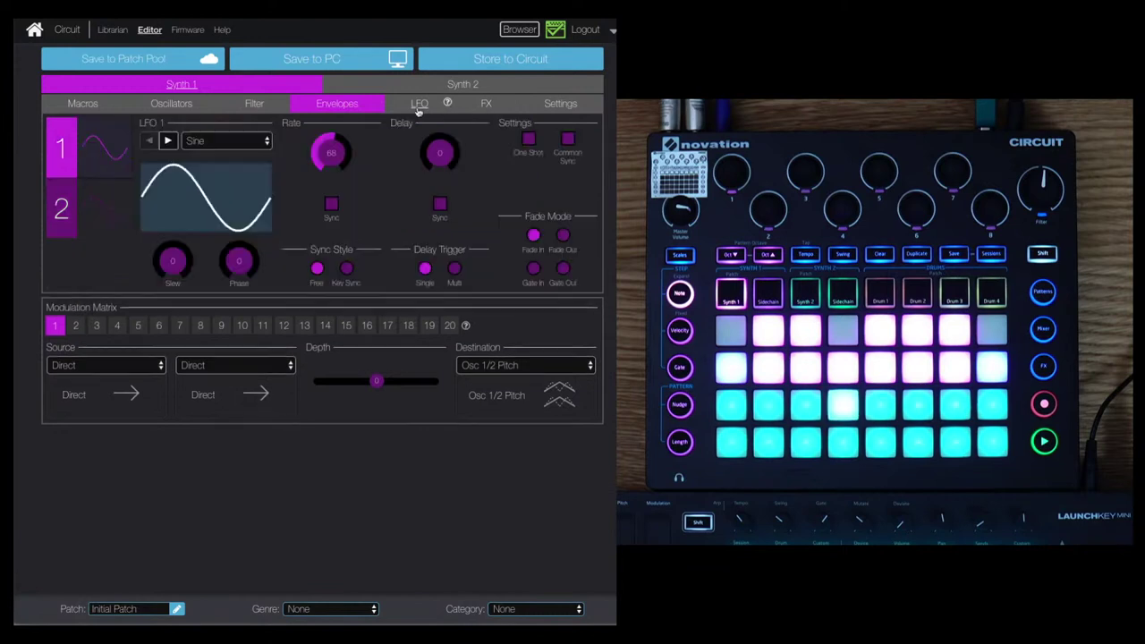
click(331, 107)
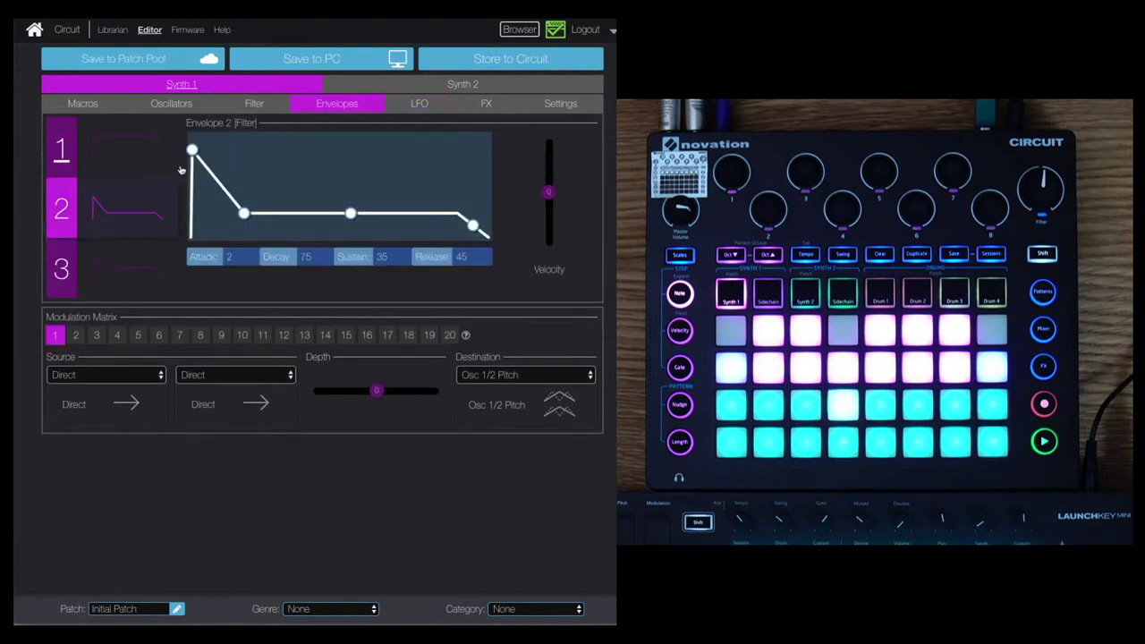
click(121, 267)
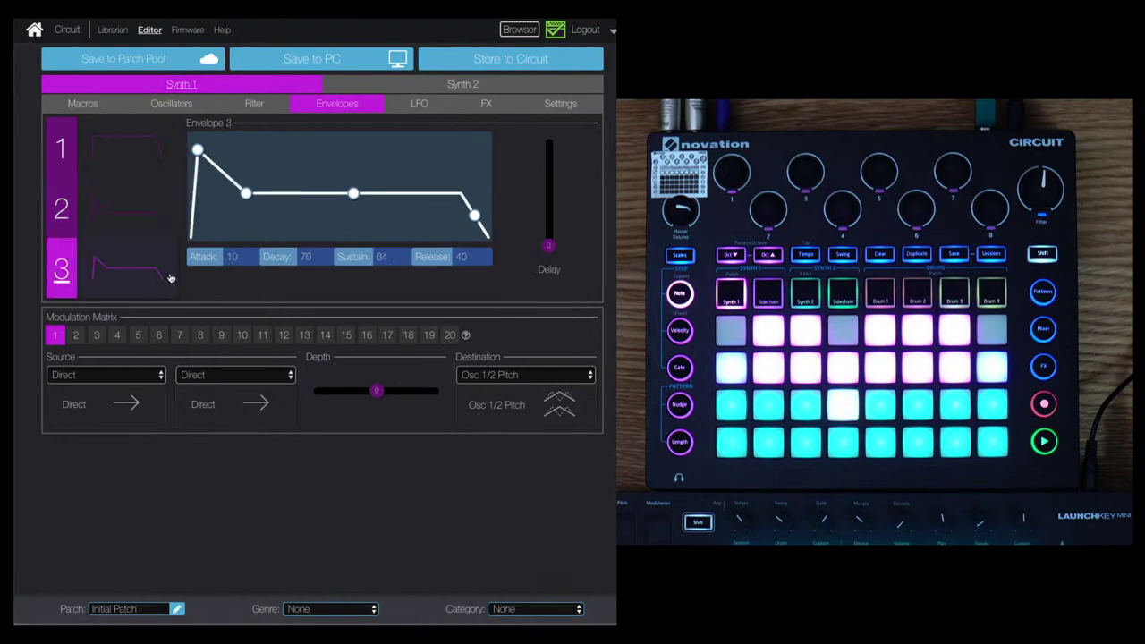
click(131, 219)
click(132, 153)
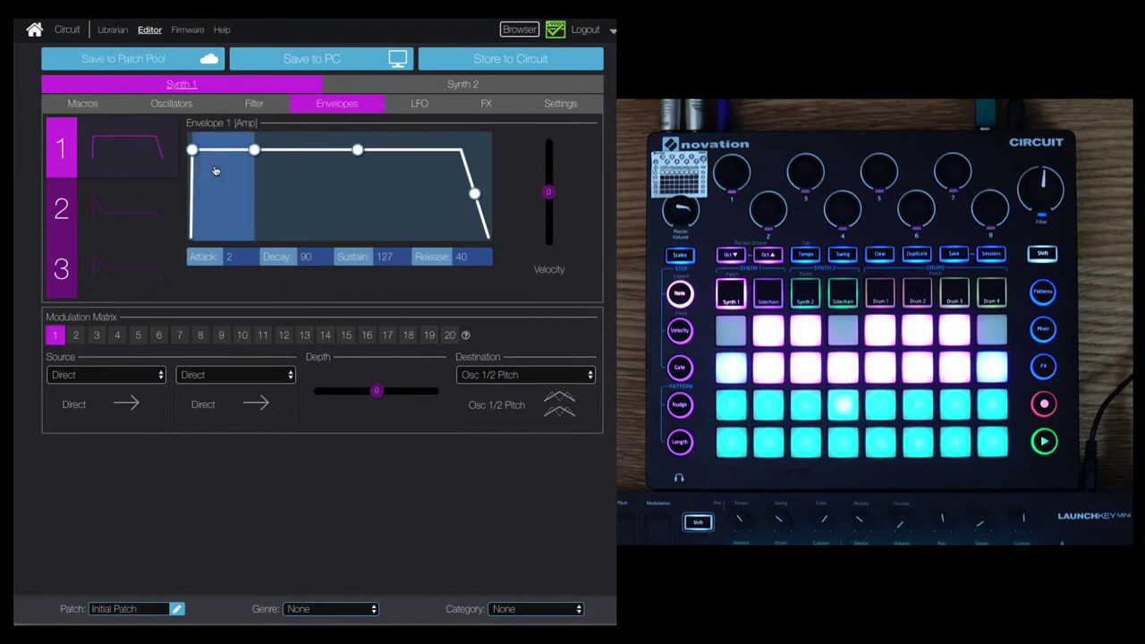
Start a new patch and try Envelope 1's Attack at 90 before reducing it to 3.
click(518, 29)
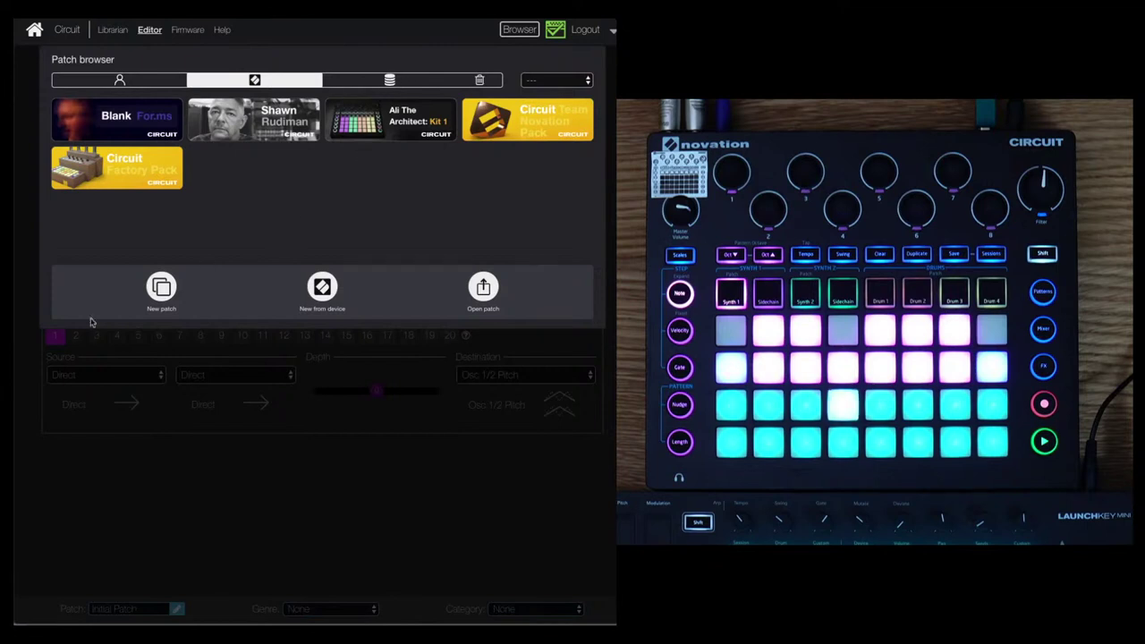
click(161, 292)
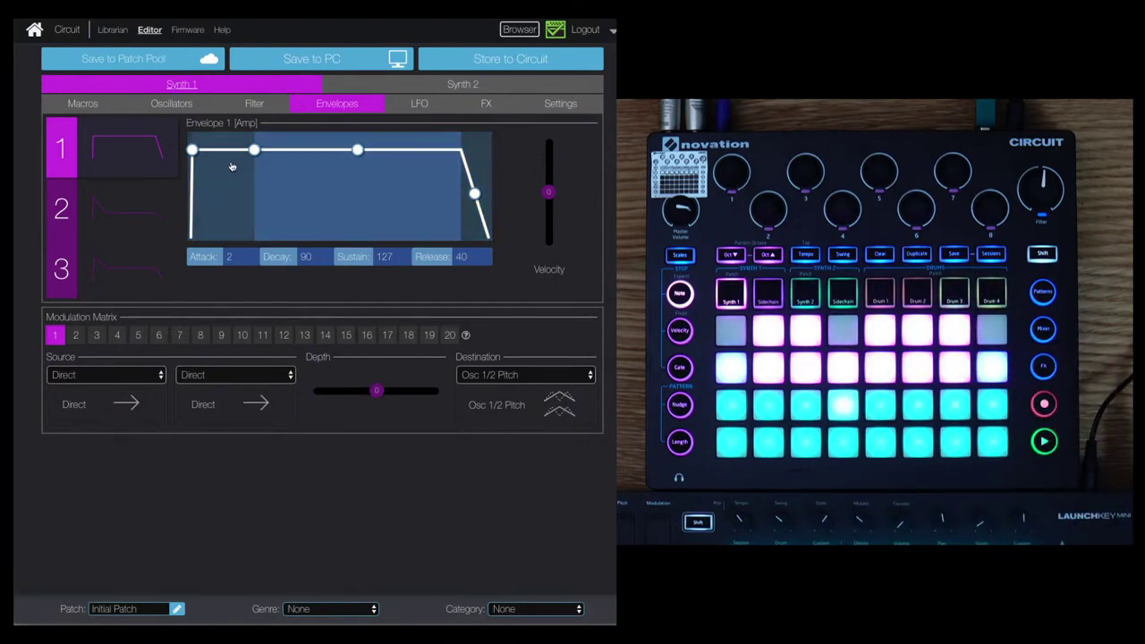
drag(192, 151, 254, 159)
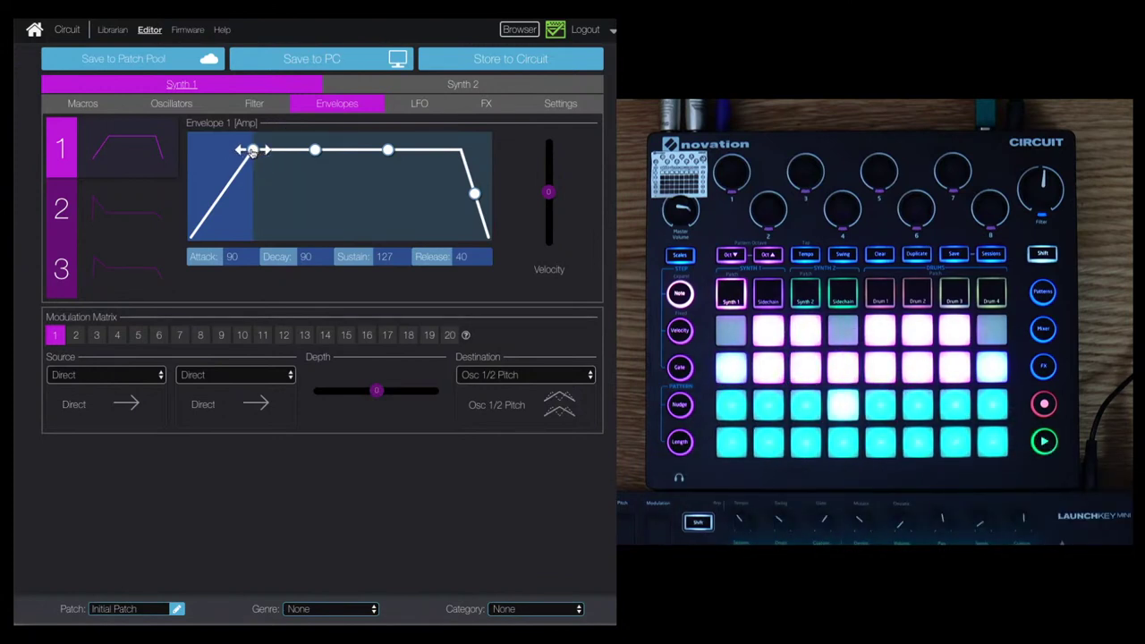
drag(253, 150, 192, 150)
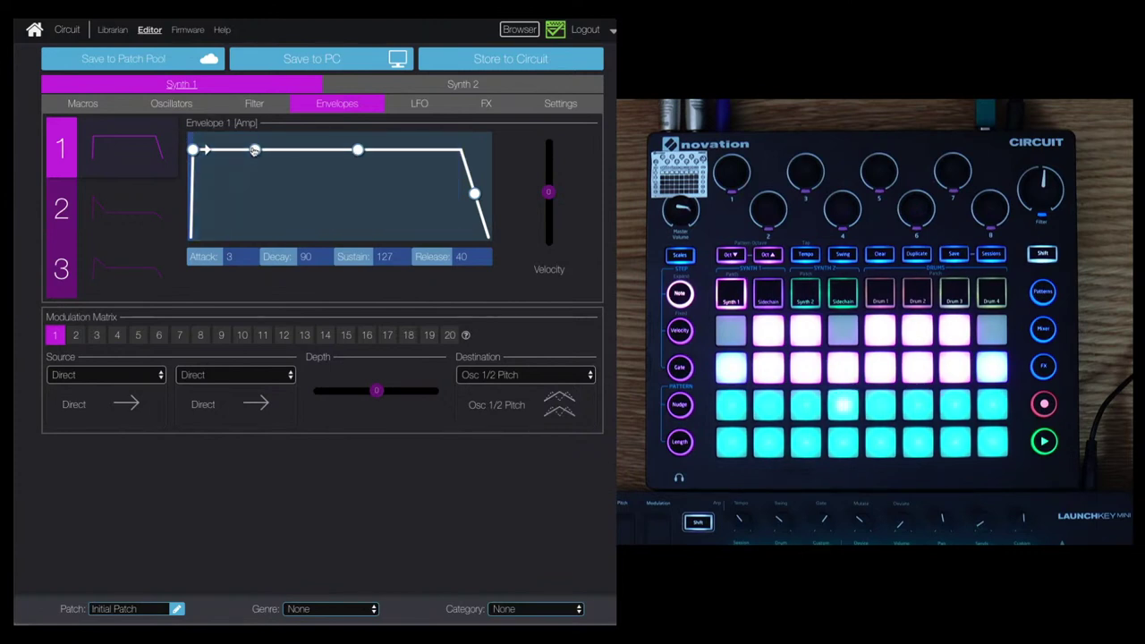
Set Envelope 1's Decay to 70 and try its Sustain at 18, 22 and 51.
drag(358, 152, 357, 223)
mouse_move(246, 225)
mouse_down()
mouse_move(231, 226)
mouse_move(241, 227)
mouse_up()
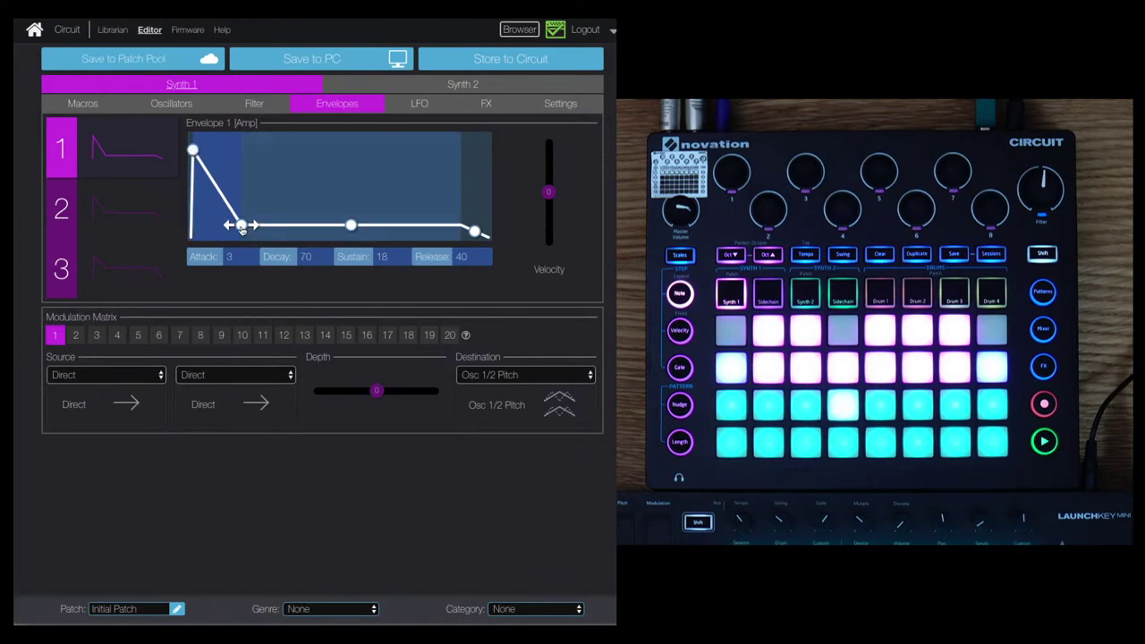
drag(256, 228, 299, 230)
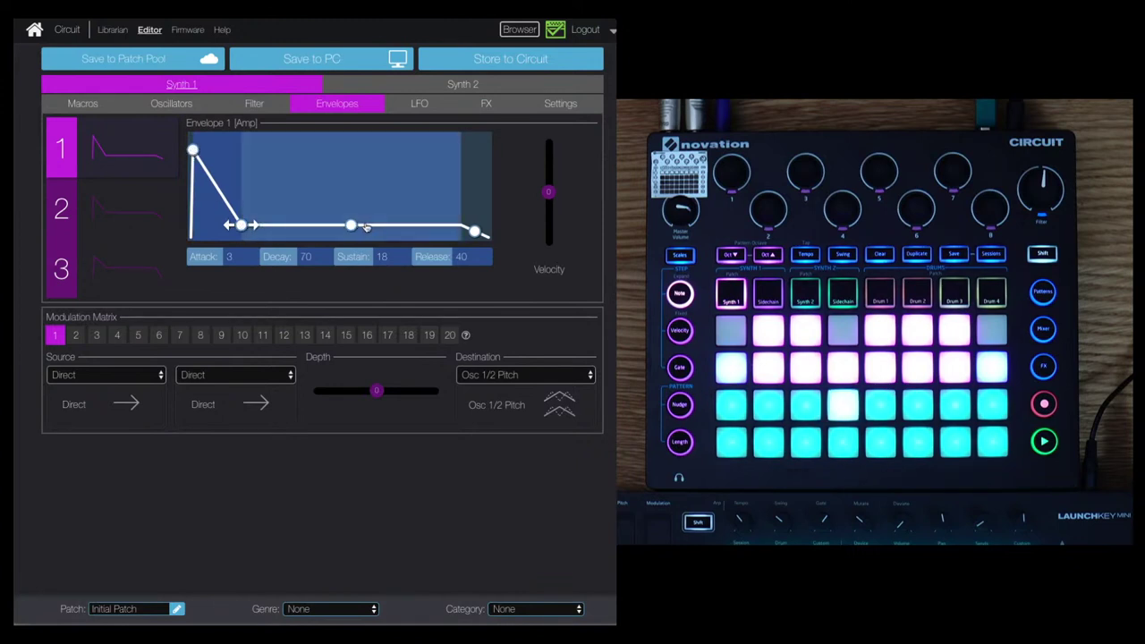
drag(407, 226, 372, 229)
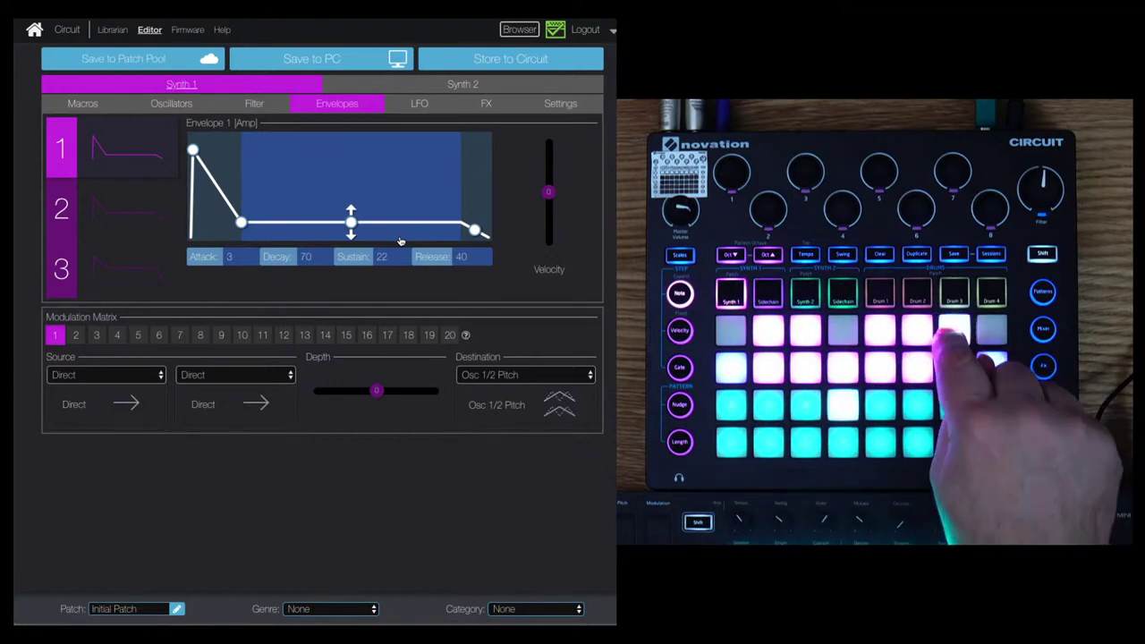
drag(352, 228, 352, 205)
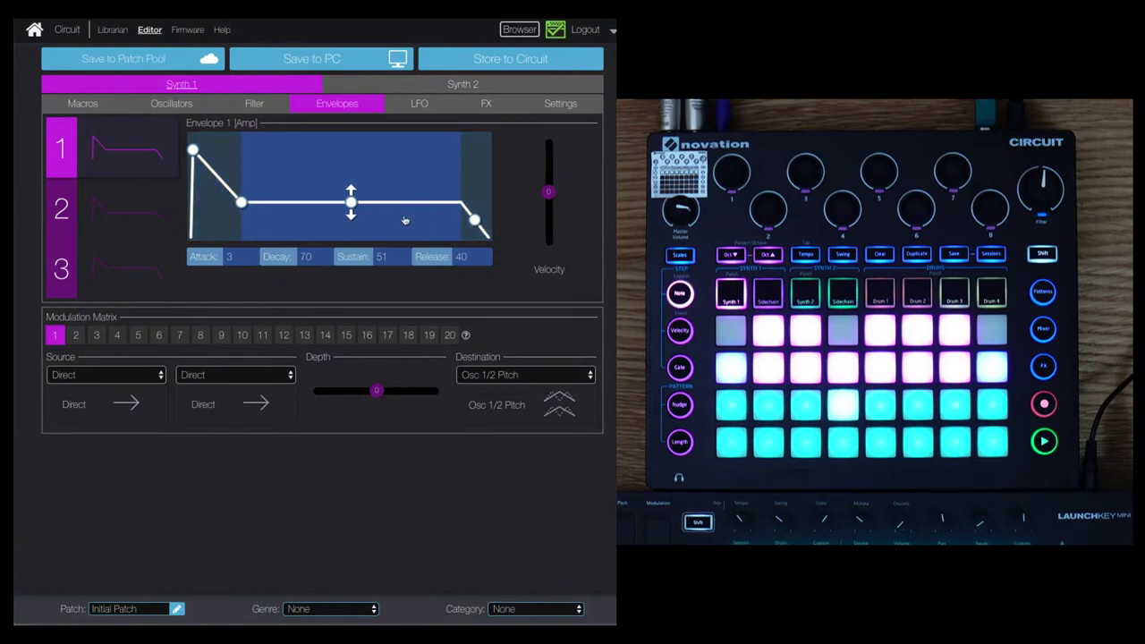
Raise Envelope 1's Release and Sustain to 127, and bring the Release down to 66.
drag(472, 223, 398, 220)
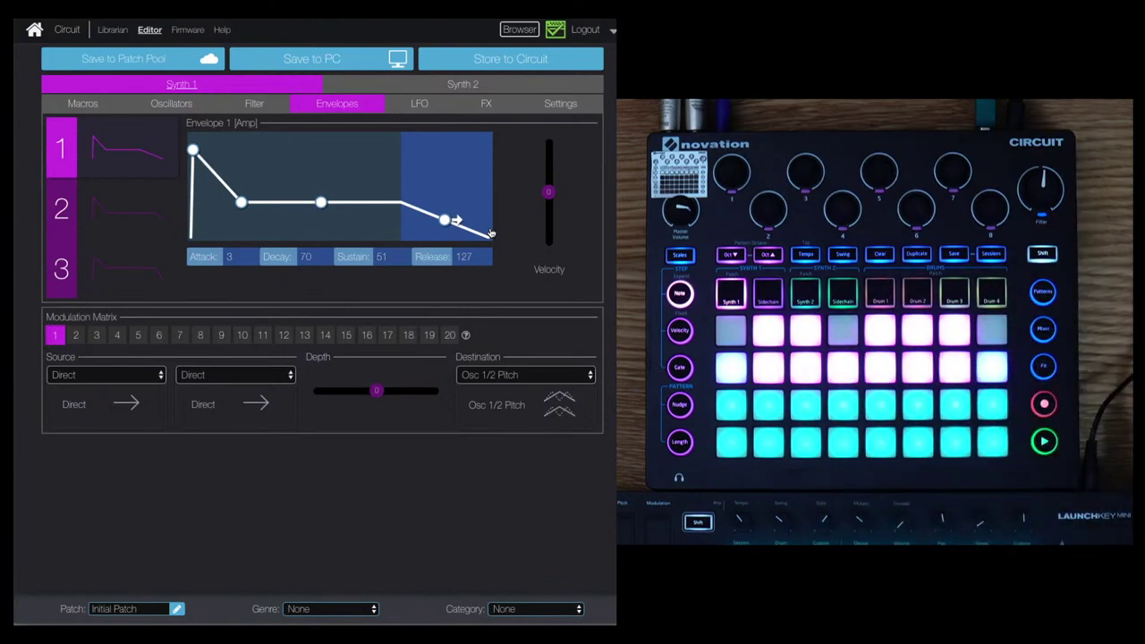
drag(320, 202, 322, 150)
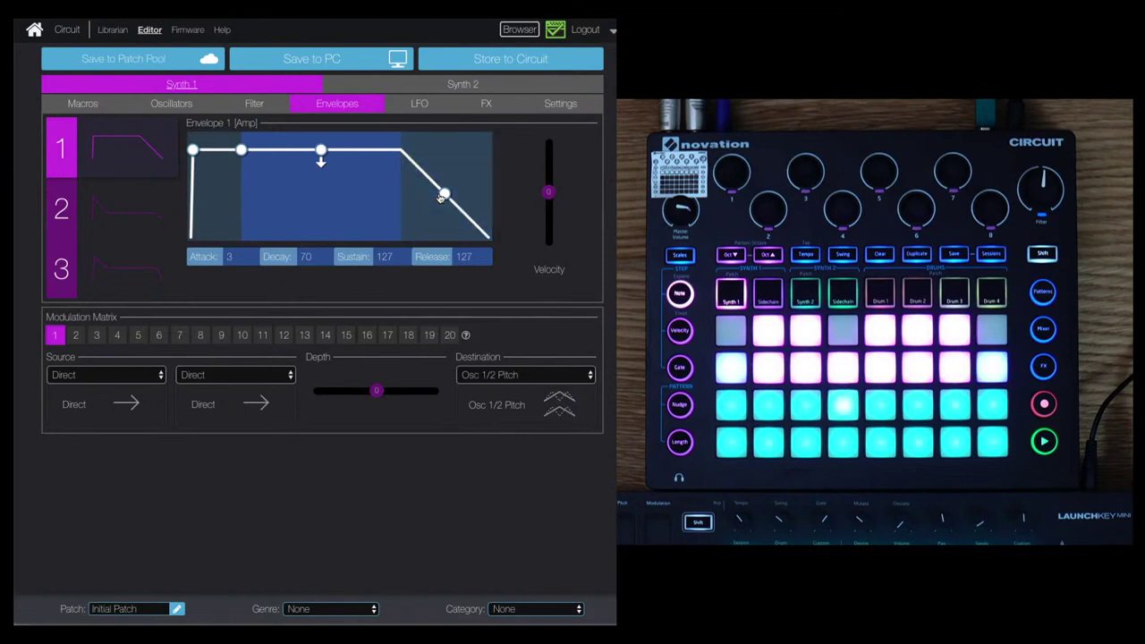
drag(444, 194, 489, 196)
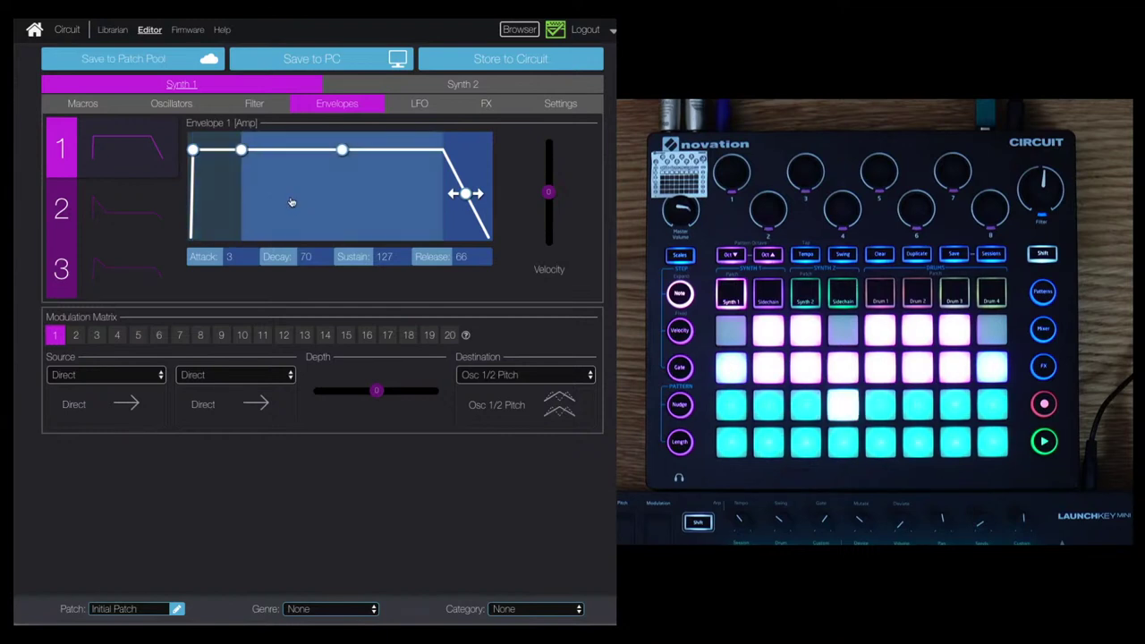
Check Envelopes 2 and 3, and set the filter's Frequency to 41, Env 2 > Freq to 38 and Resonance to 58.
click(123, 217)
click(125, 279)
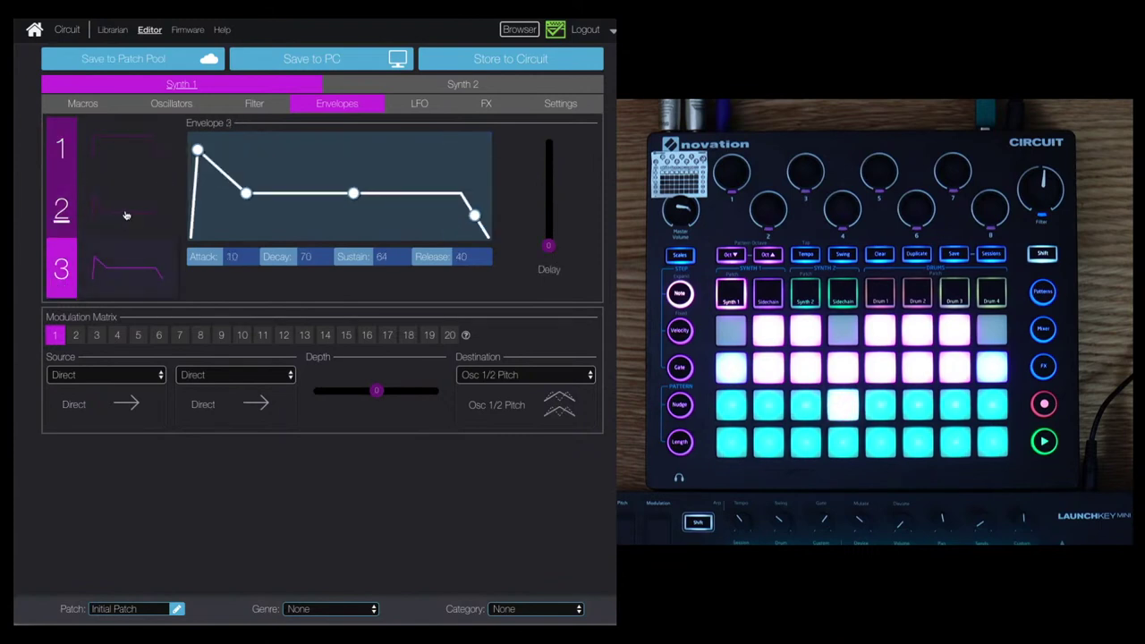
click(126, 215)
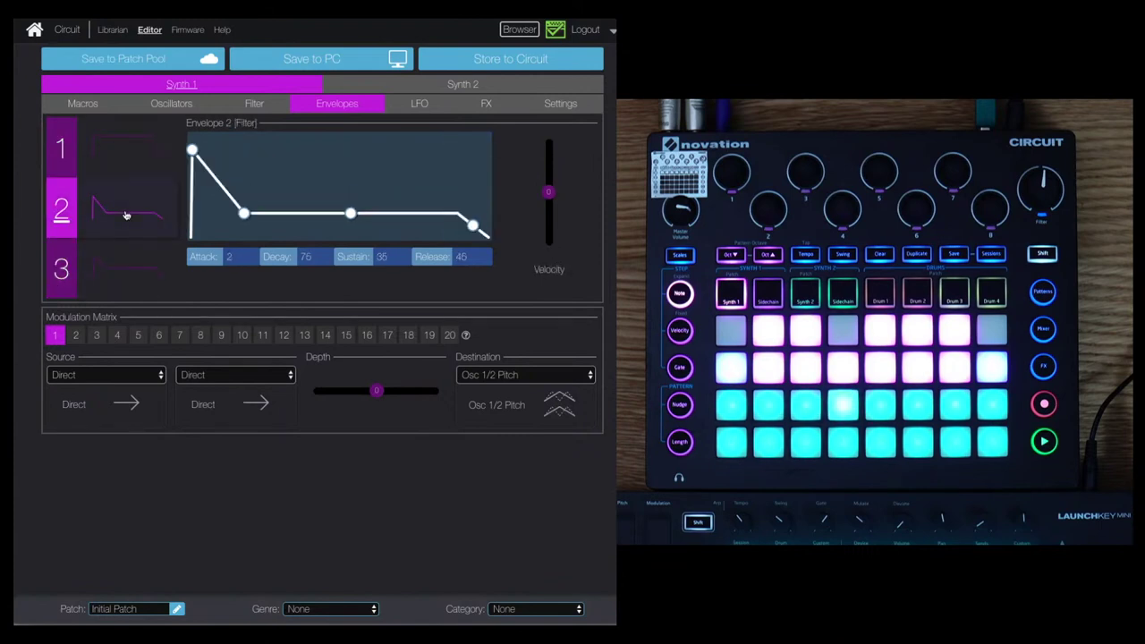
click(255, 105)
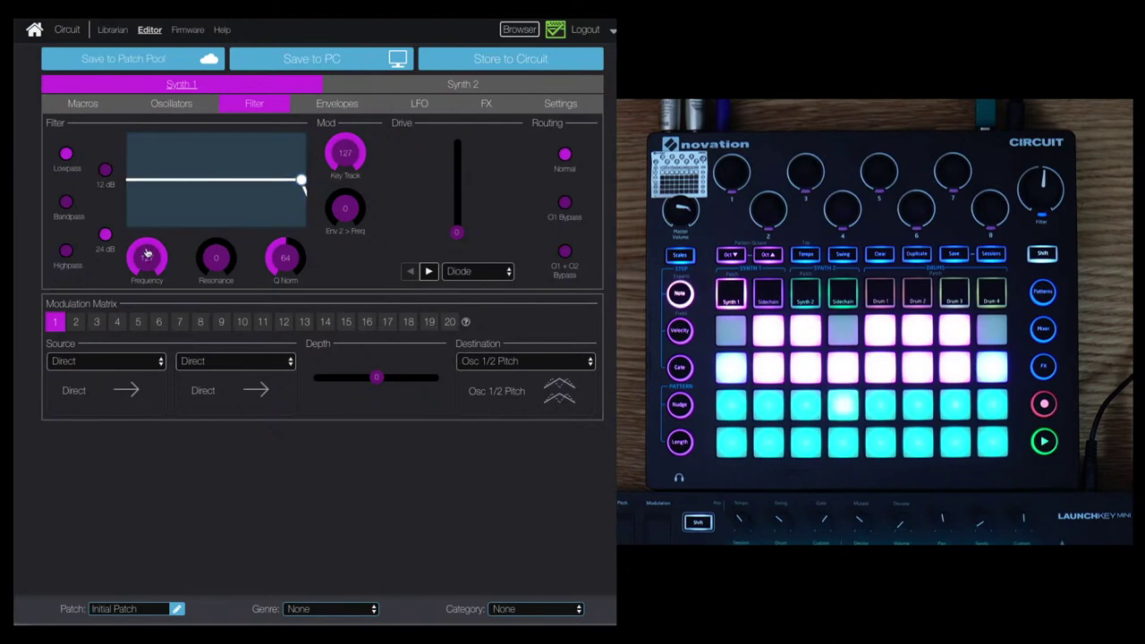
drag(147, 255, 158, 302)
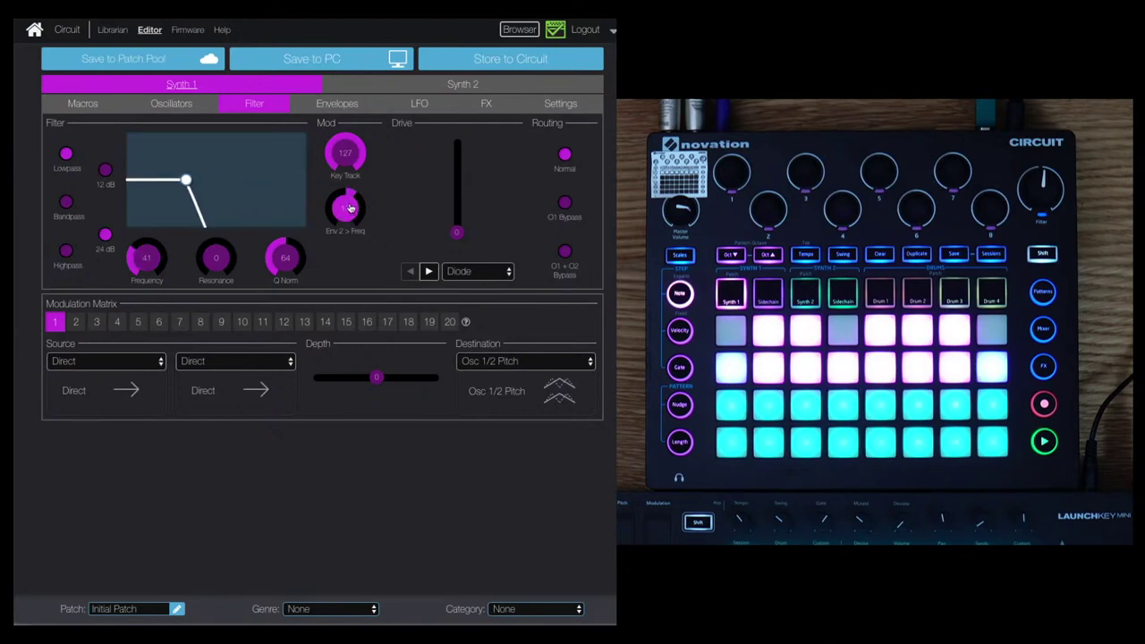
drag(351, 197, 354, 206)
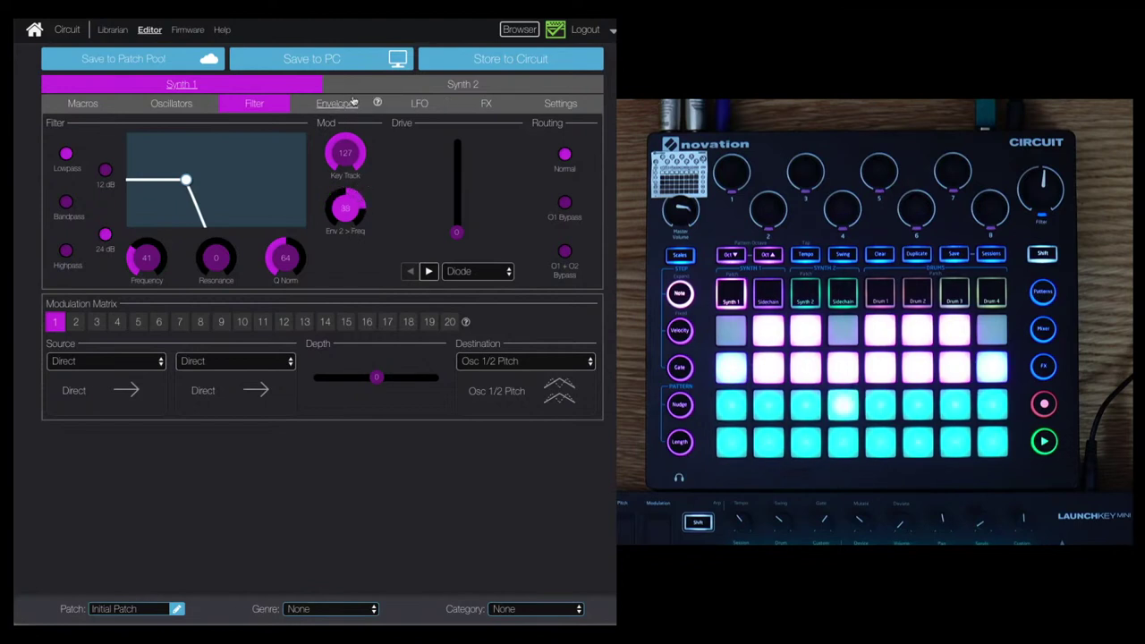
drag(207, 268, 208, 233)
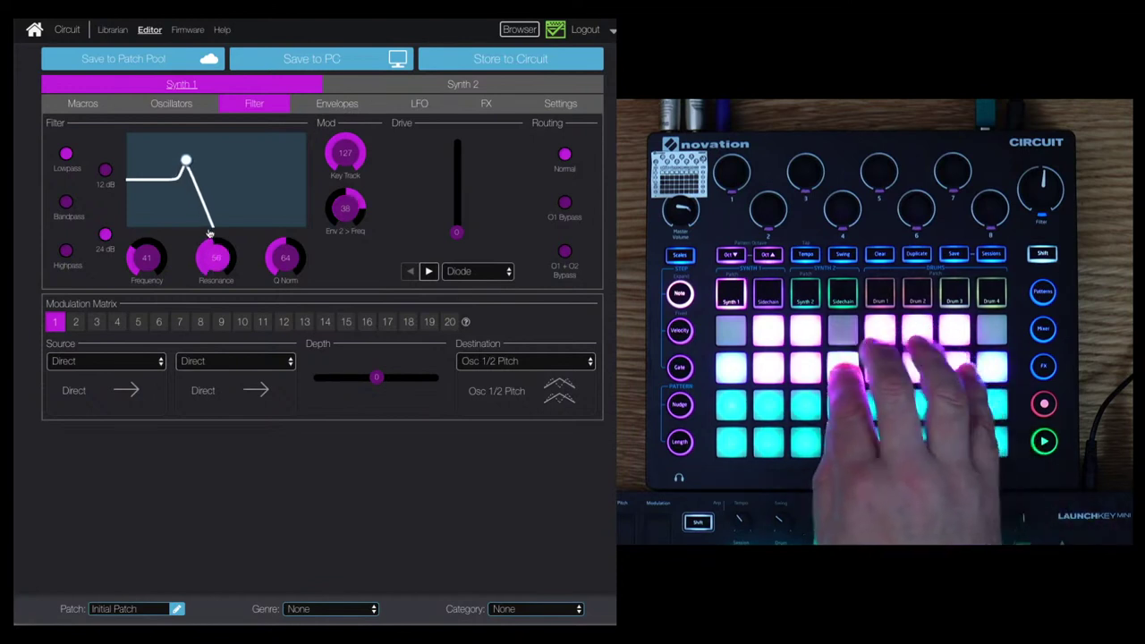
Shape Envelope 2 with Attack 68, Decay 104, Sustain 66 and Release 98.
click(338, 104)
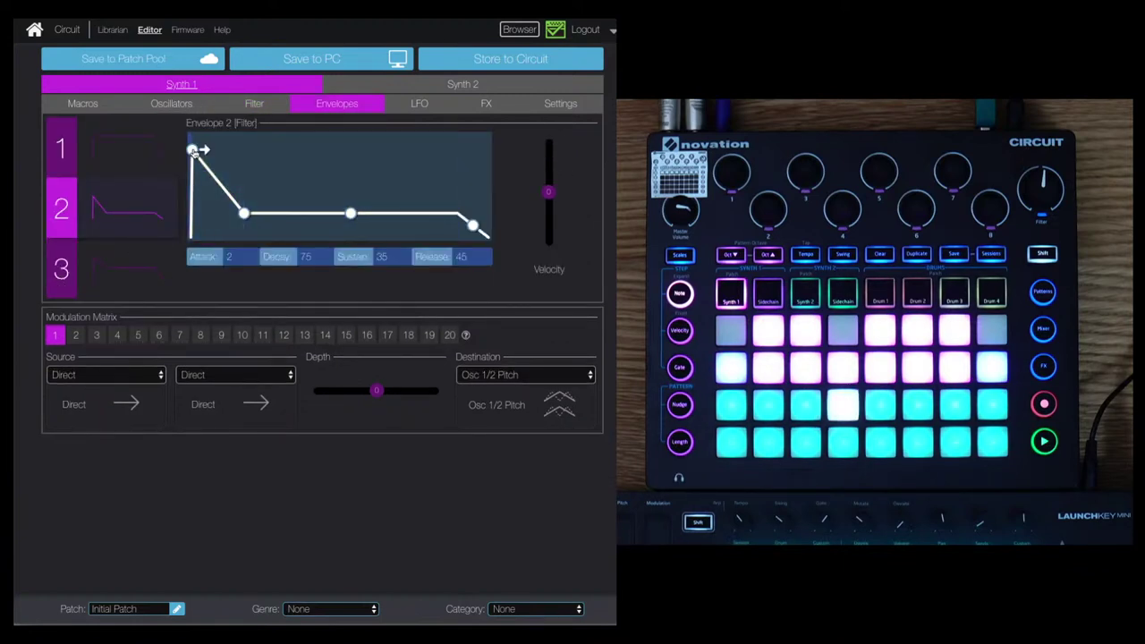
drag(193, 150, 237, 149)
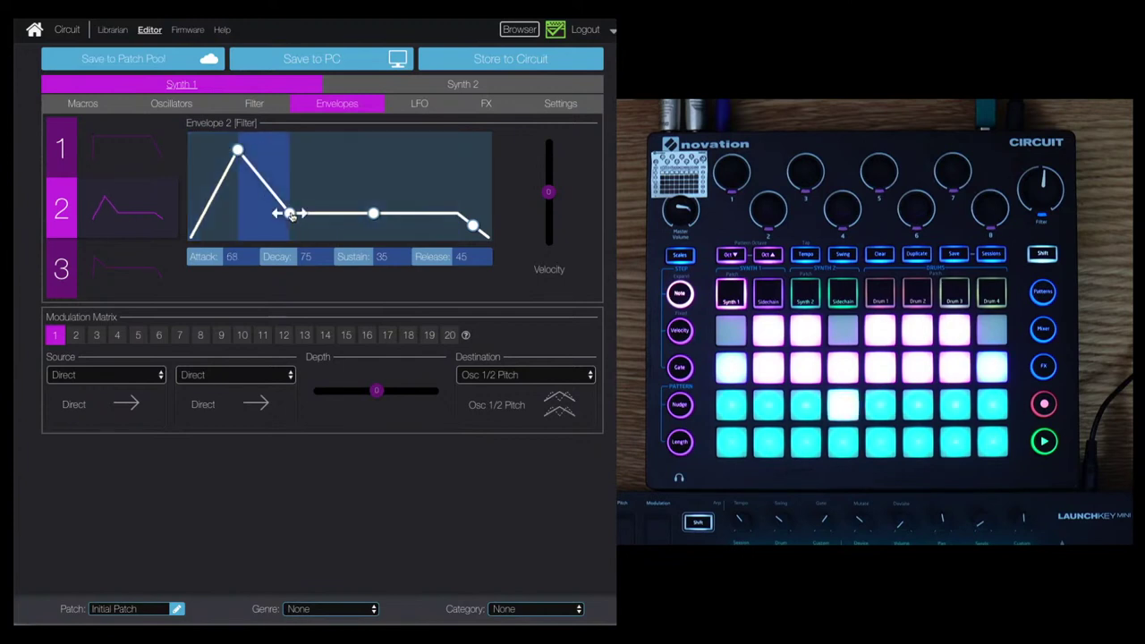
drag(290, 214, 309, 214)
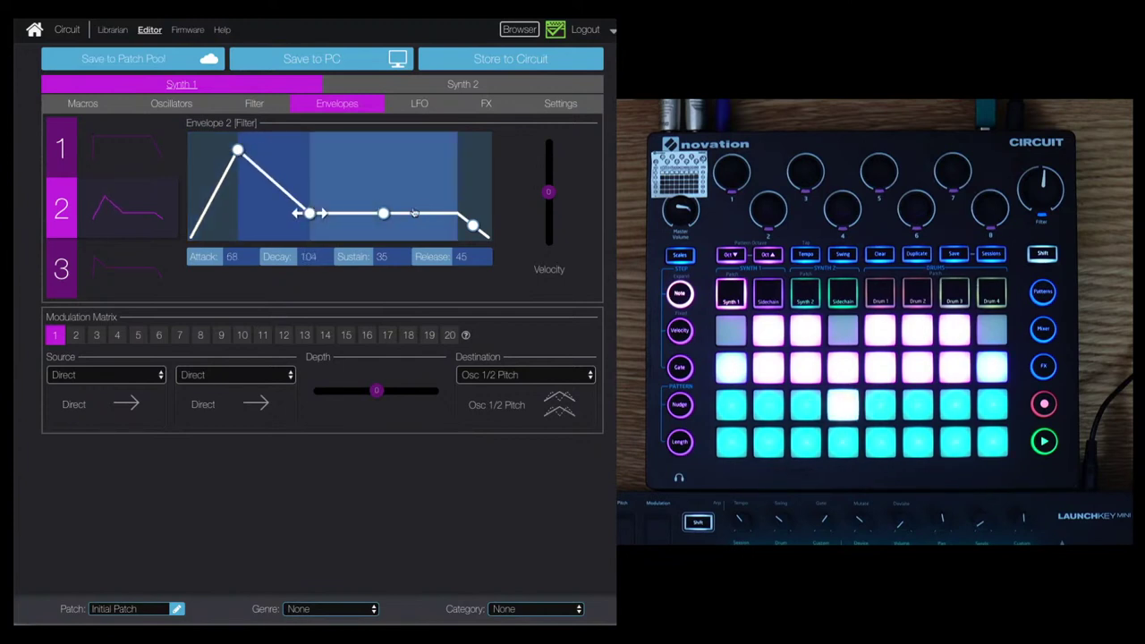
drag(384, 214, 384, 191)
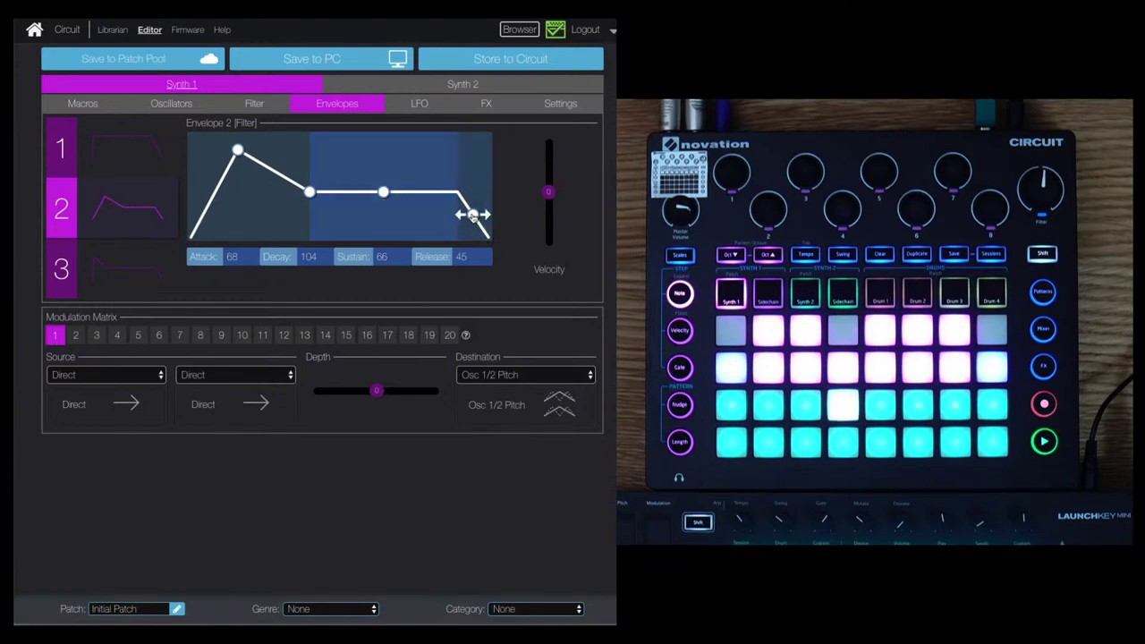
drag(473, 214, 405, 194)
Set Envelope 1's Release to 127 and Envelope 2's Sustain to 50.
click(117, 148)
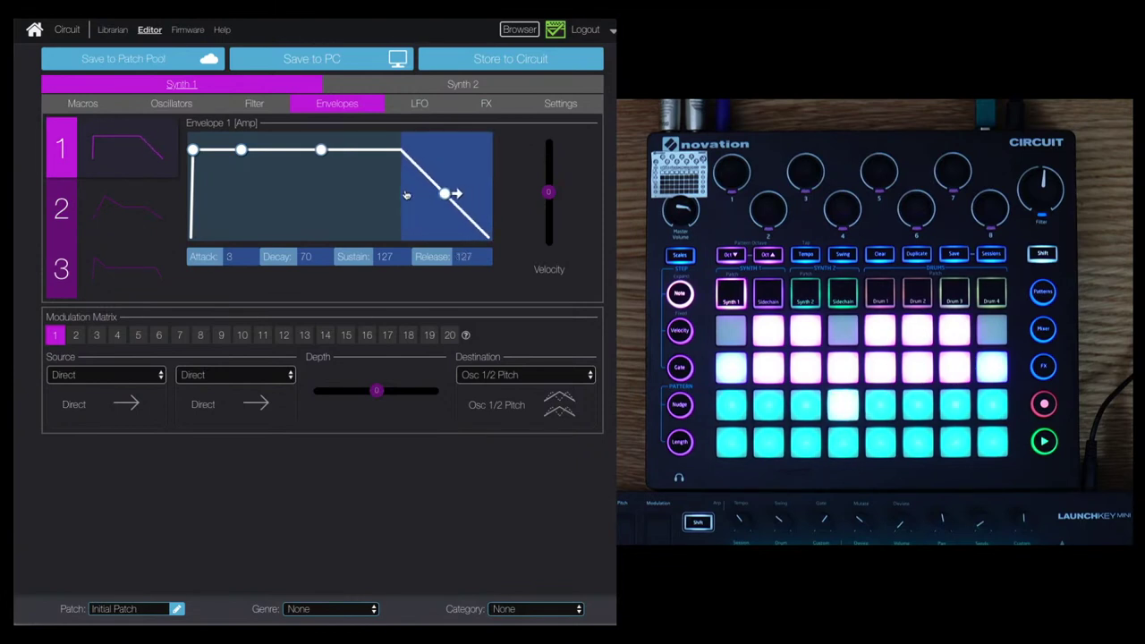
click(122, 207)
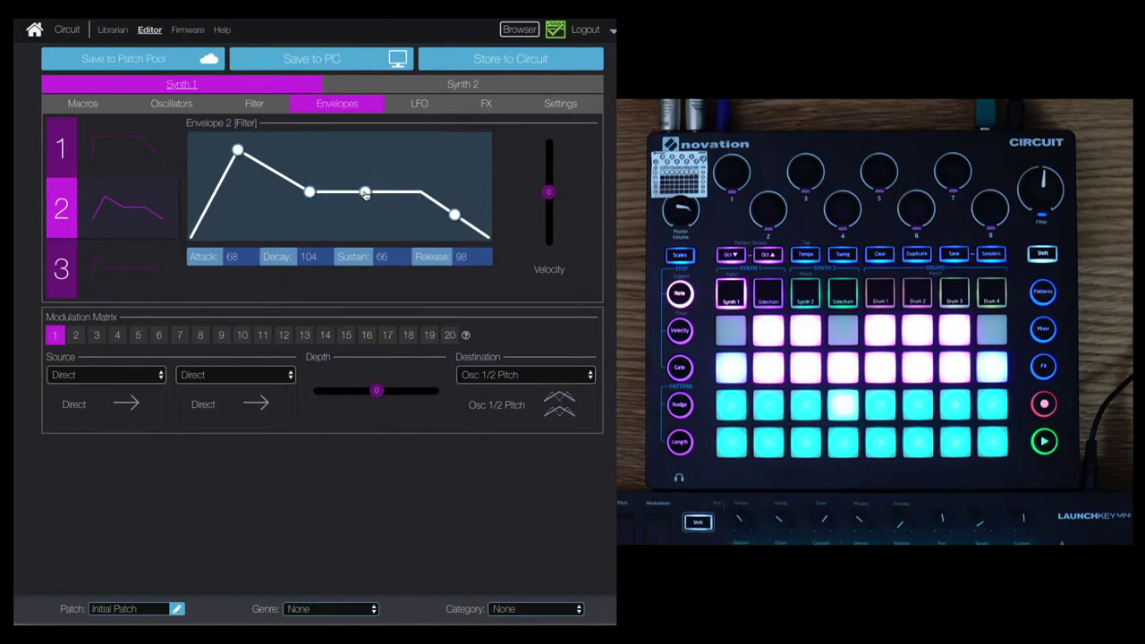
drag(365, 191, 365, 203)
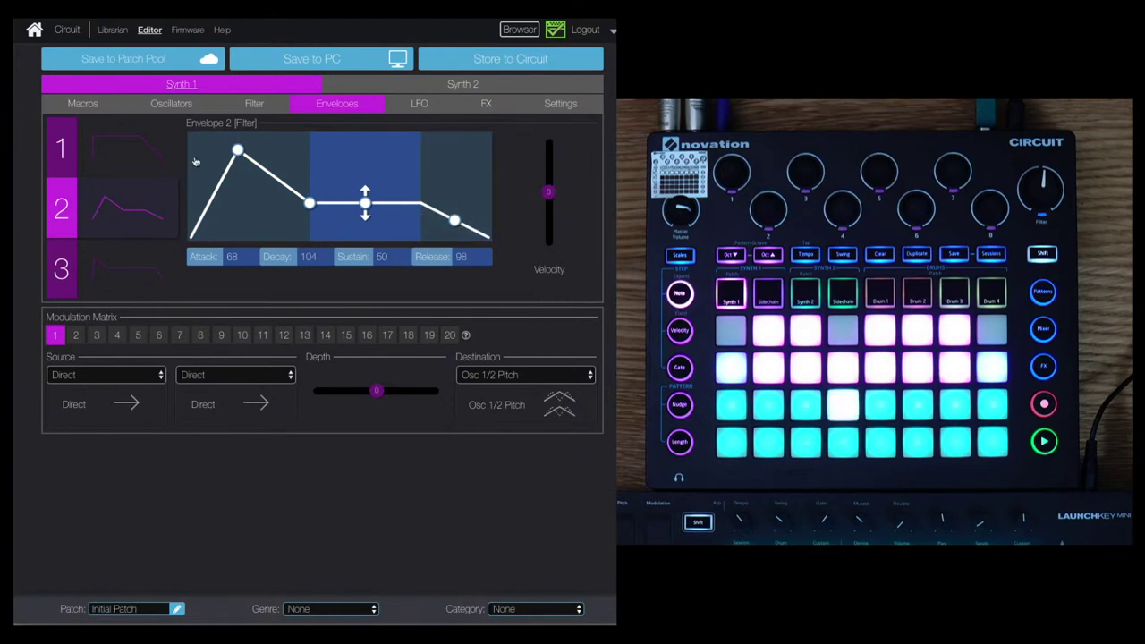
Shape Envelope 2 with Attack 2, Decay 63, Sustain 1 and Release 97, and raise its Velocity to 37.
drag(237, 152, 188, 151)
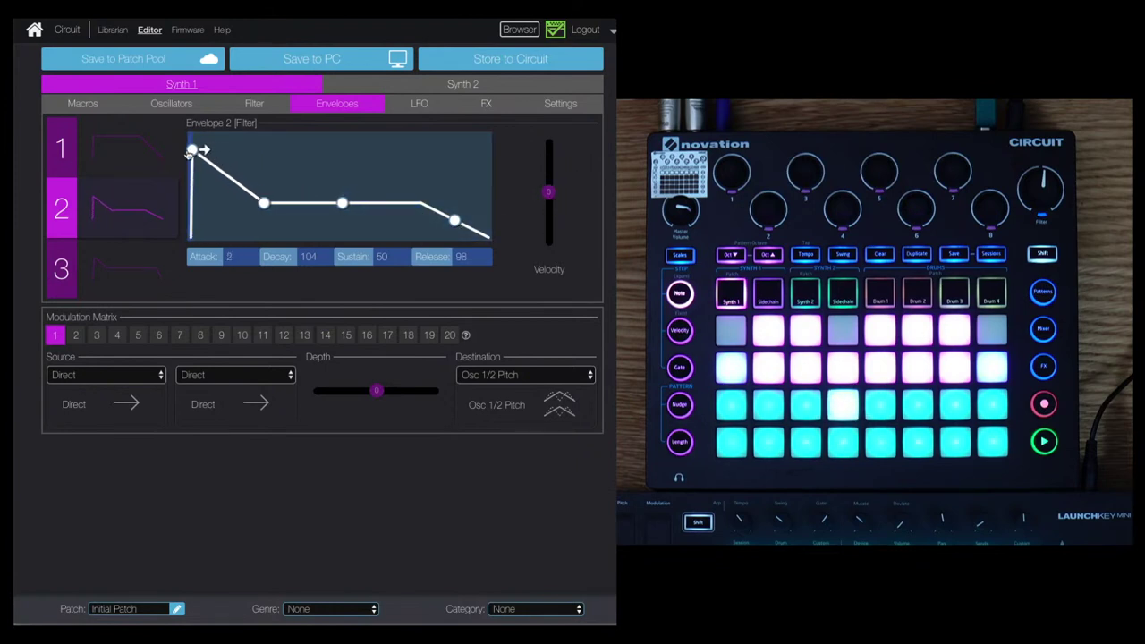
drag(342, 206, 342, 237)
drag(263, 237, 235, 237)
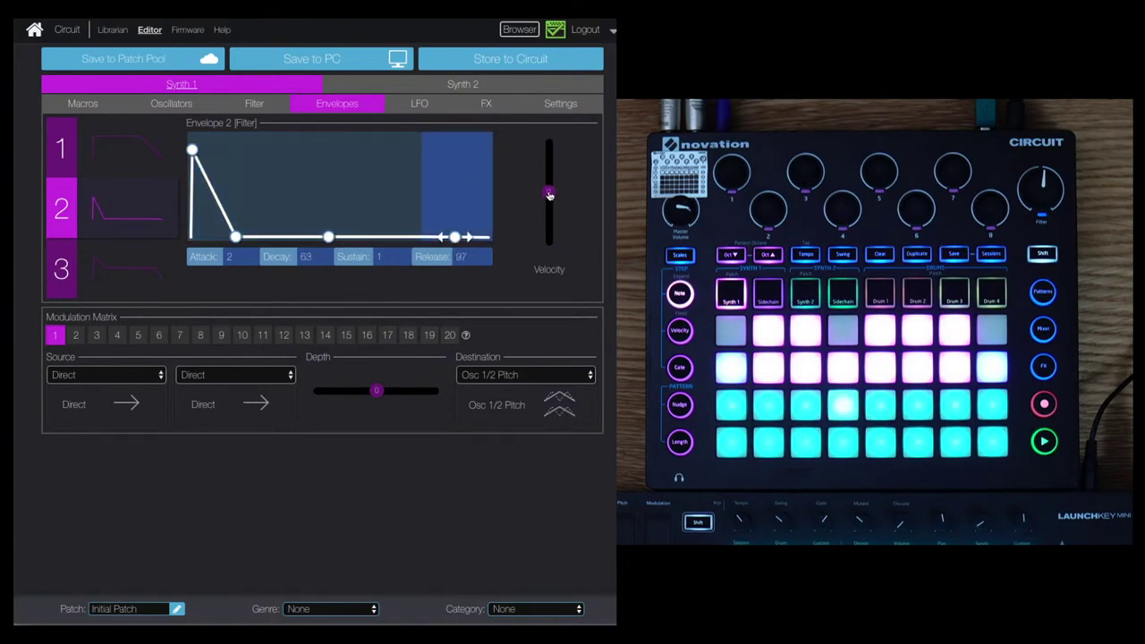
drag(549, 188, 549, 164)
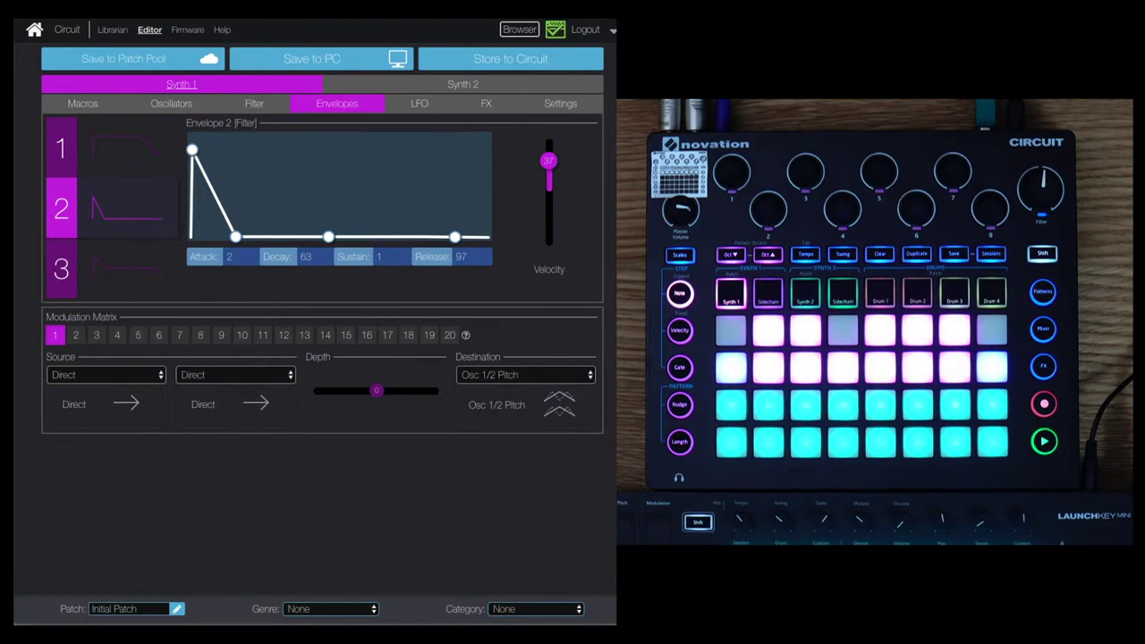
Shape Envelope 1 with Sustain 43 and Release 12, and raise its Velocity to about 50.
click(79, 160)
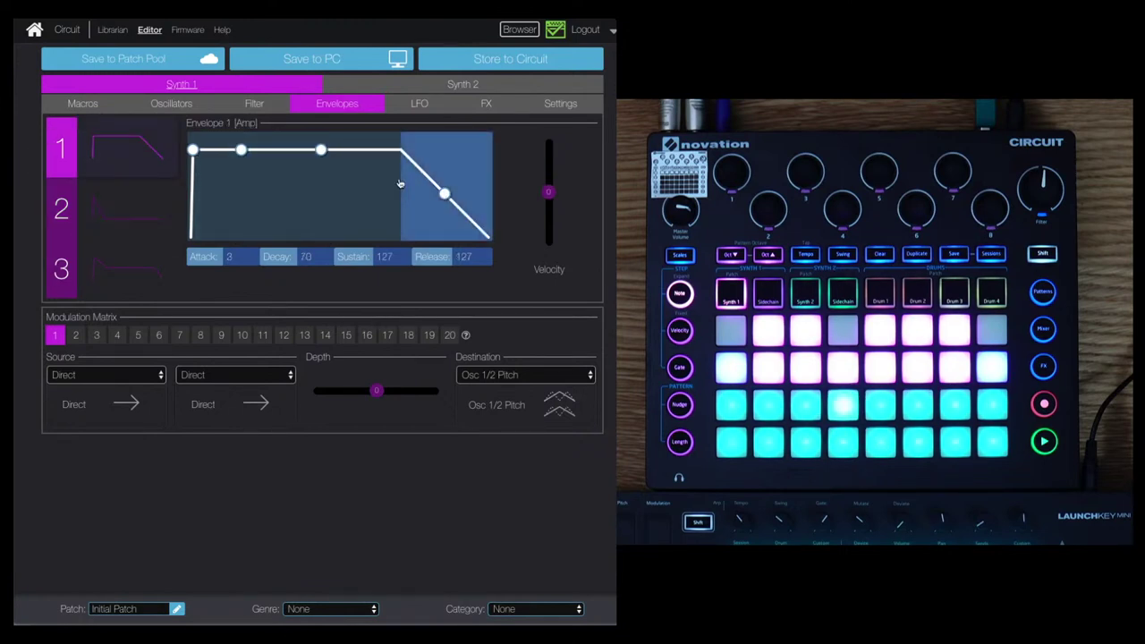
drag(444, 195, 523, 165)
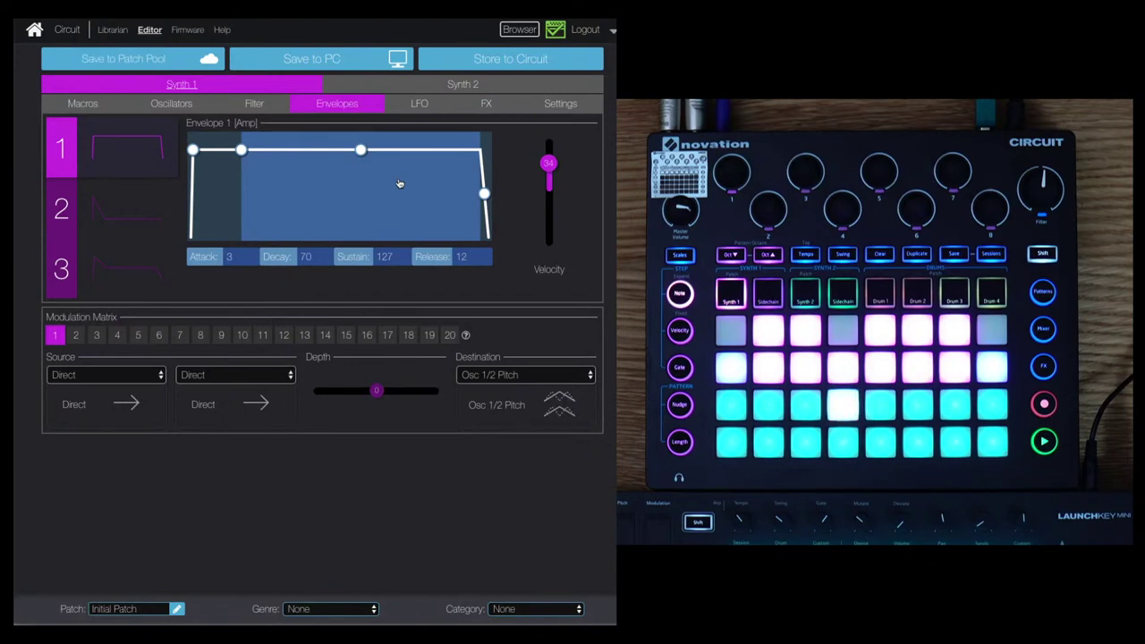
drag(361, 149, 346, 210)
drag(550, 166, 551, 150)
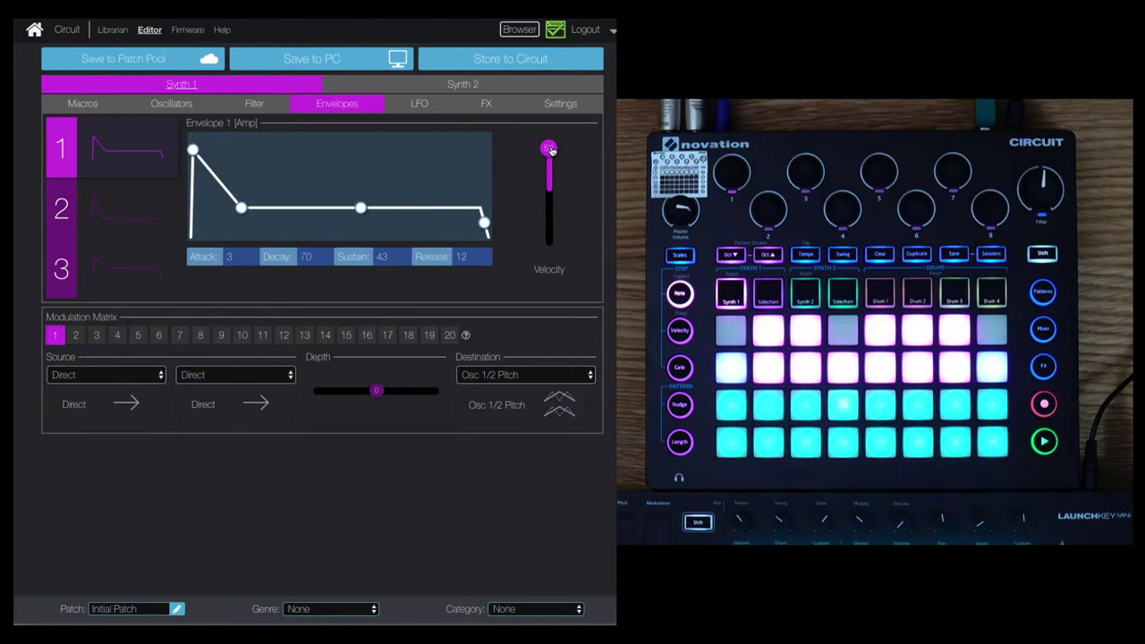
Bring the Velocity of Envelope 1 back to 0 and that of Envelope 2 back to about 0.
drag(551, 149, 549, 196)
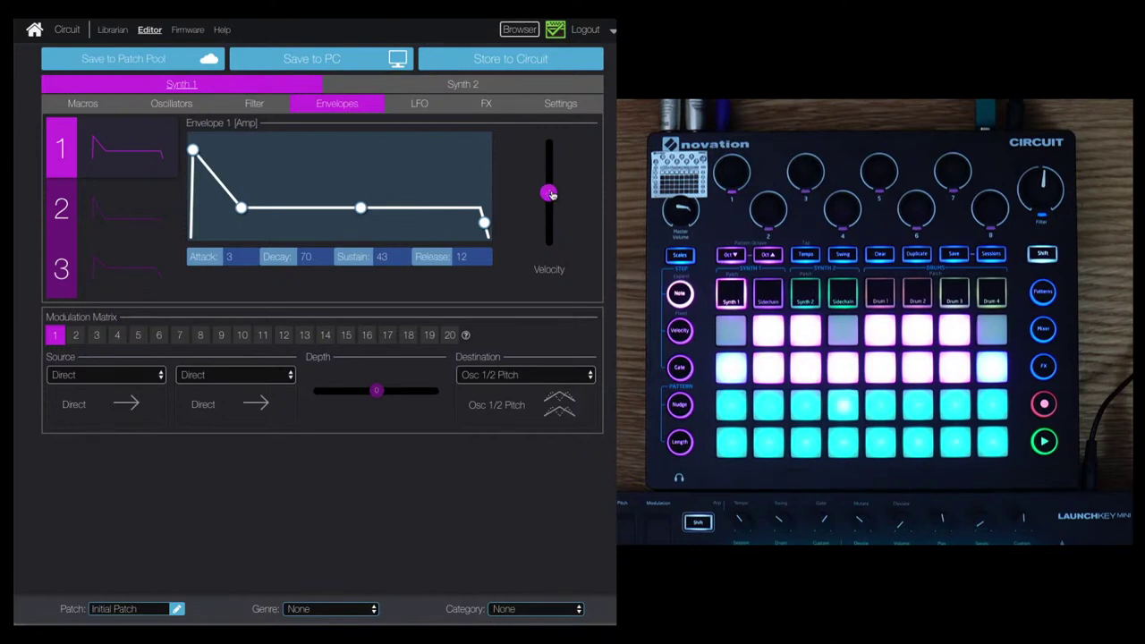
click(123, 218)
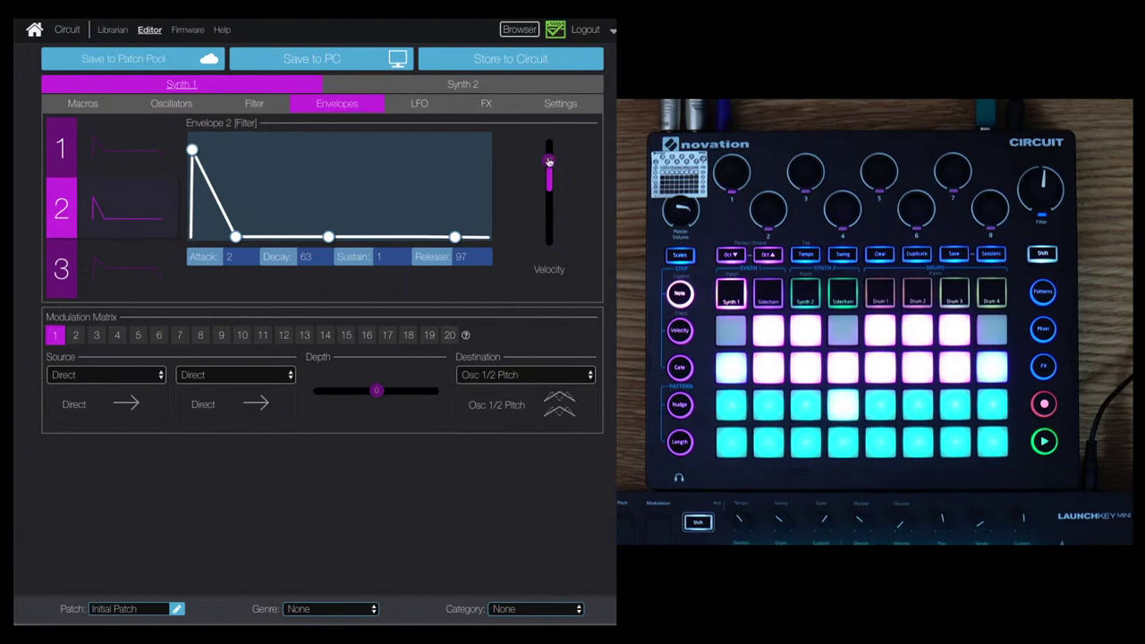
drag(549, 161, 549, 193)
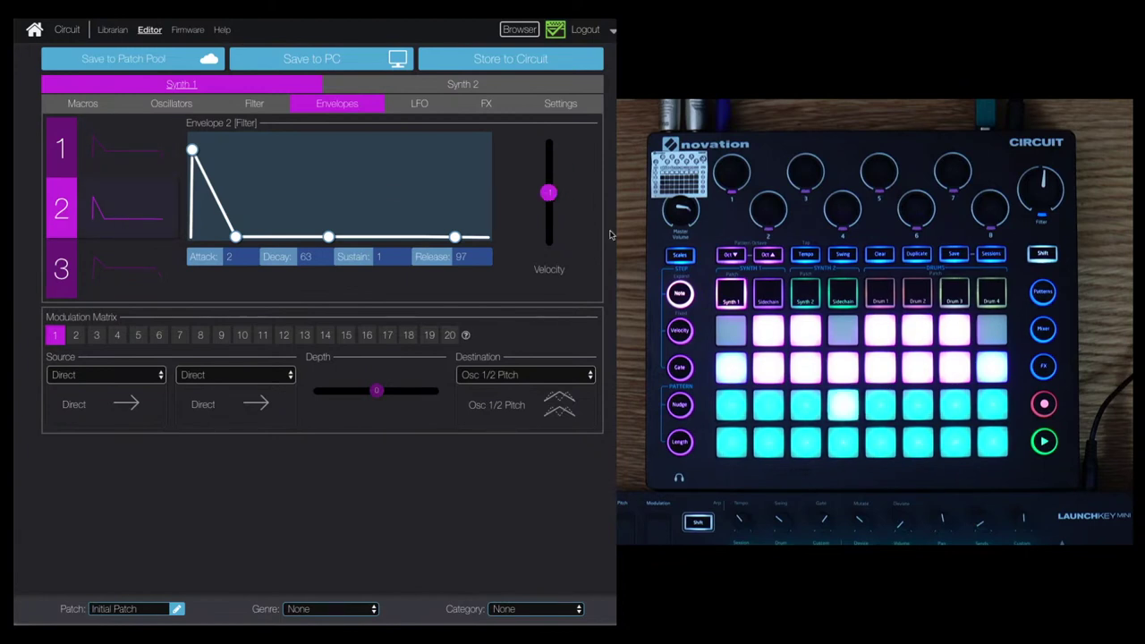
Set Envelope 1's Attack to 2, Sustain to 91 and Release to 8.
click(110, 160)
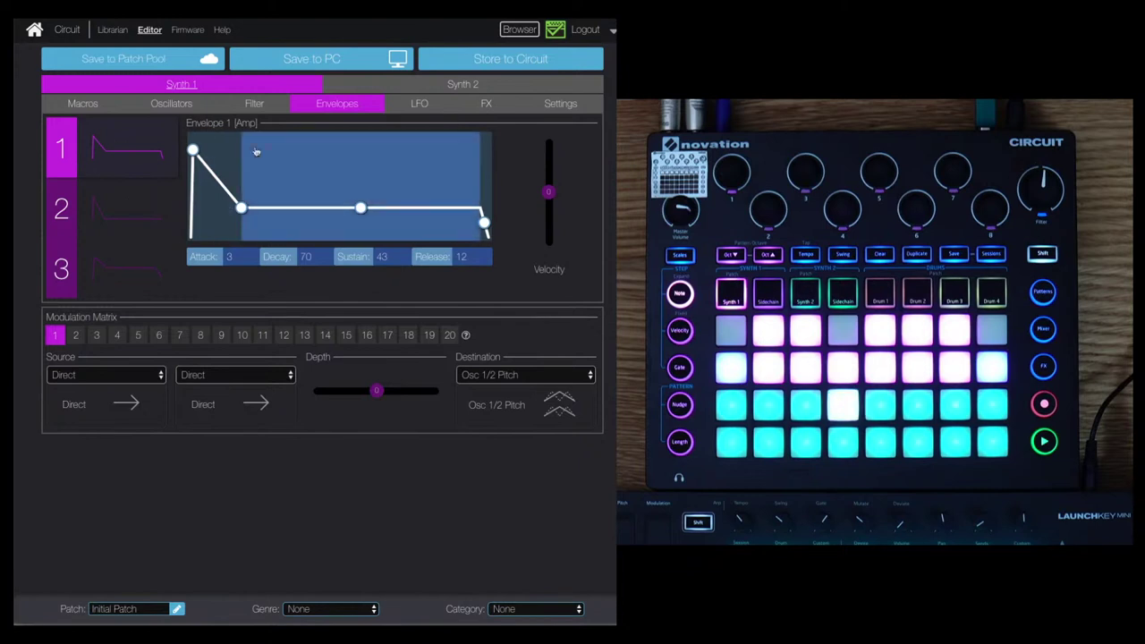
drag(361, 208, 360, 187)
drag(192, 150, 190, 151)
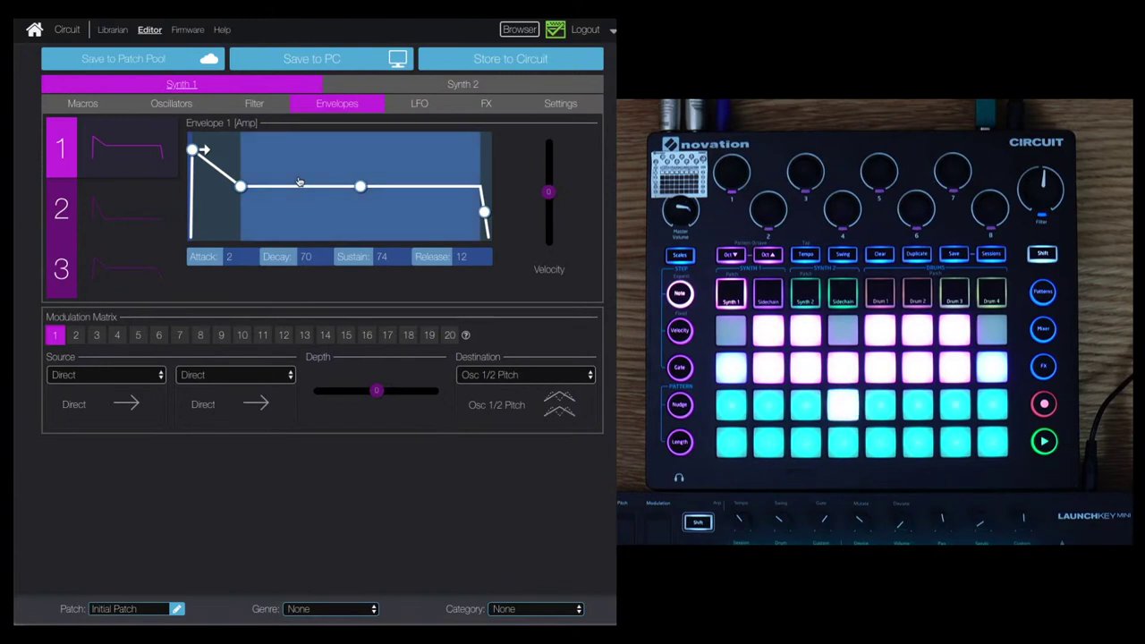
drag(360, 186, 360, 173)
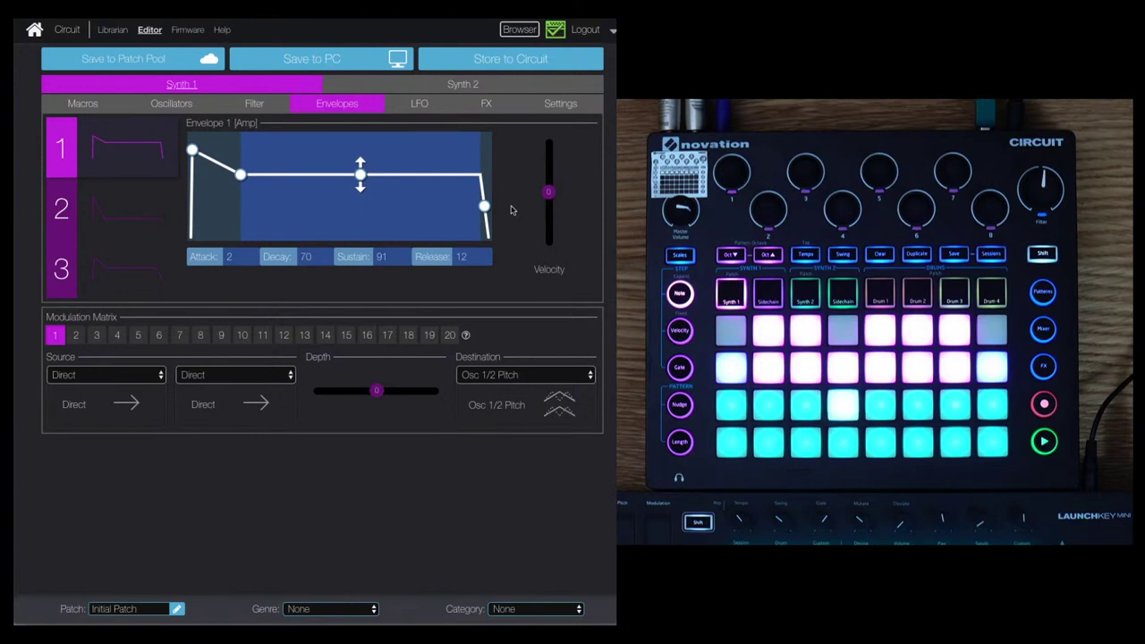
drag(480, 208, 552, 192)
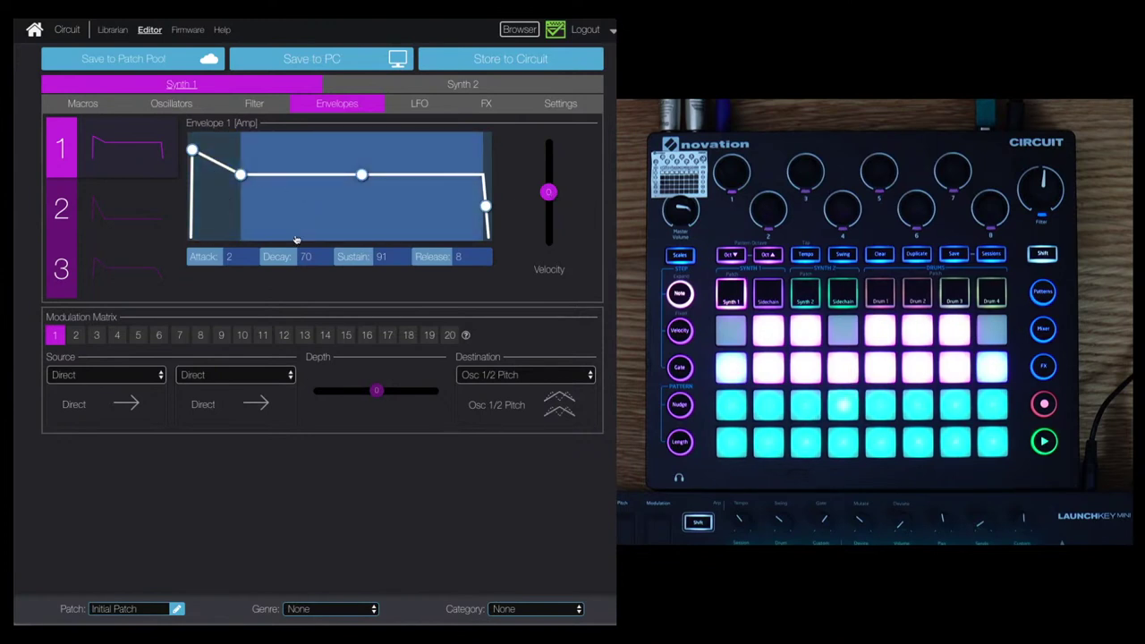
Look at Envelopes 2 and 3, check the oscillator and filter settings, and return to Envelope 3.
click(117, 207)
click(130, 279)
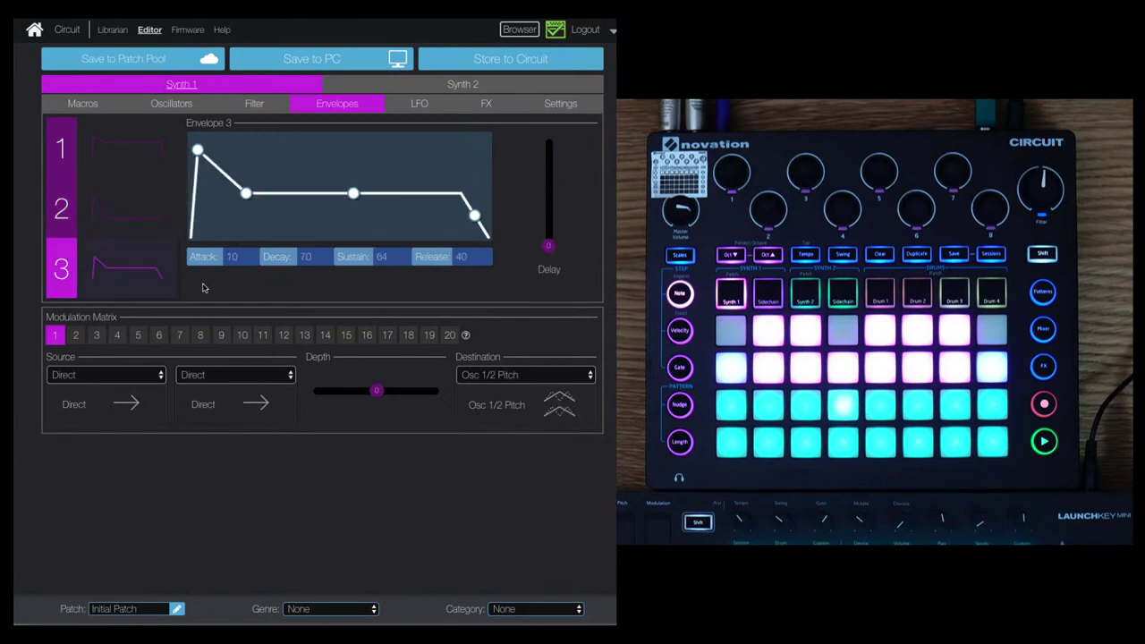
click(173, 104)
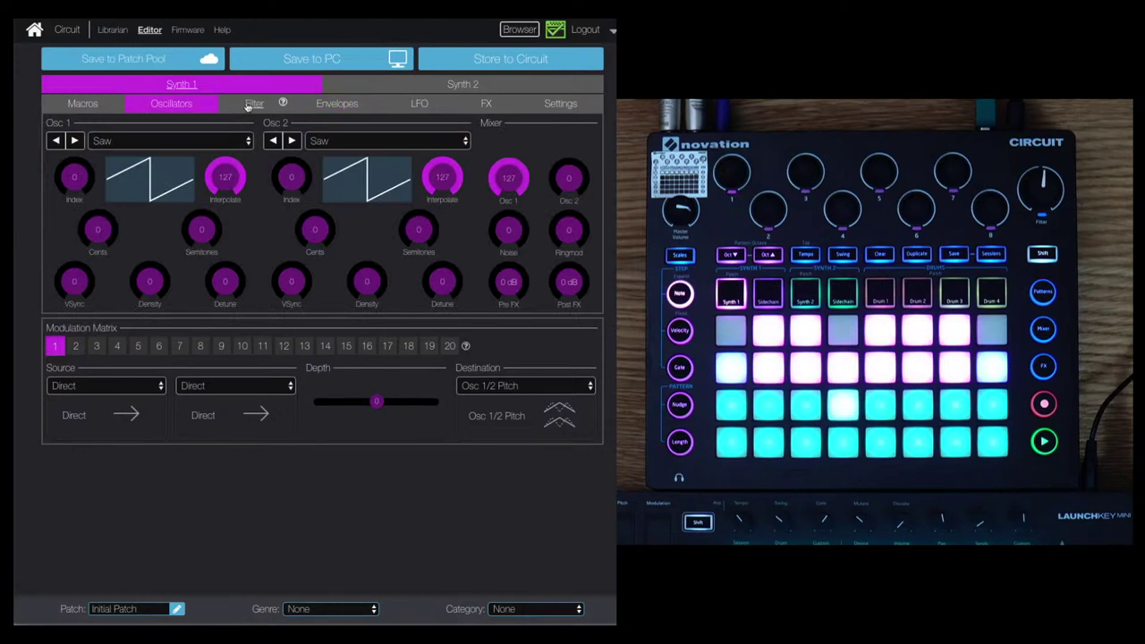
click(250, 104)
click(324, 105)
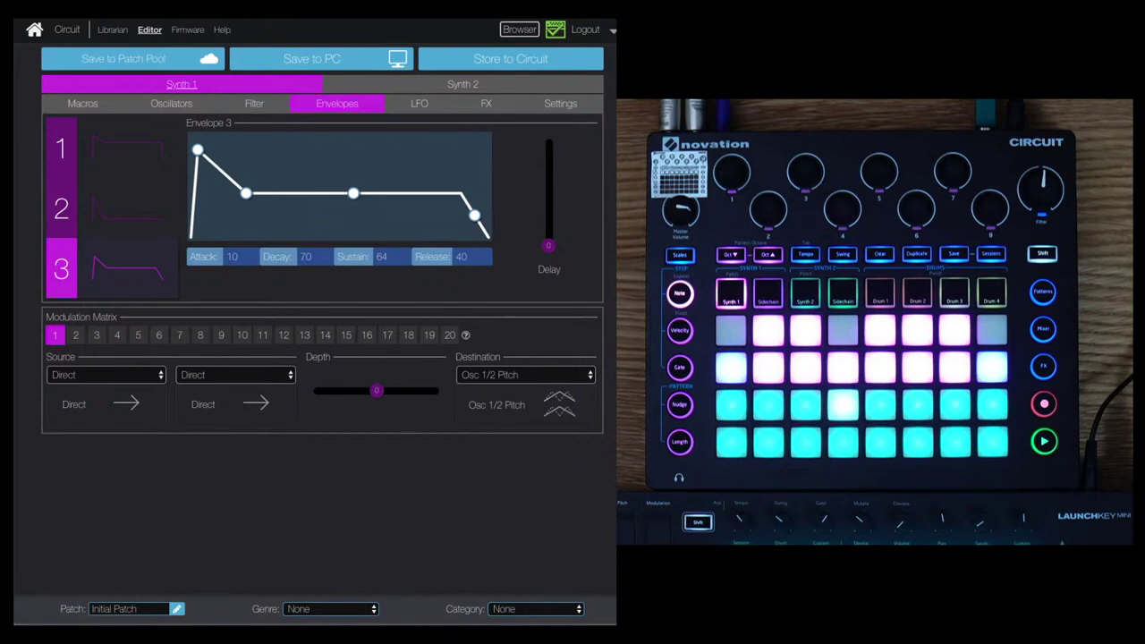
Examine the source and destination options available for slot 1 of the modulation matrix.
click(99, 379)
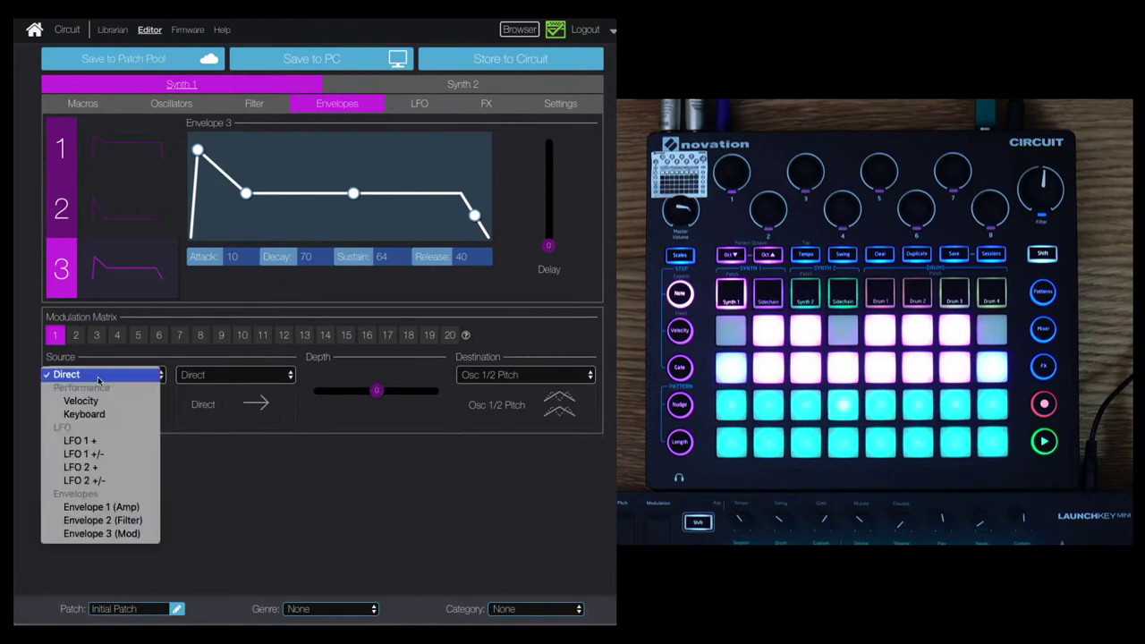
click(514, 379)
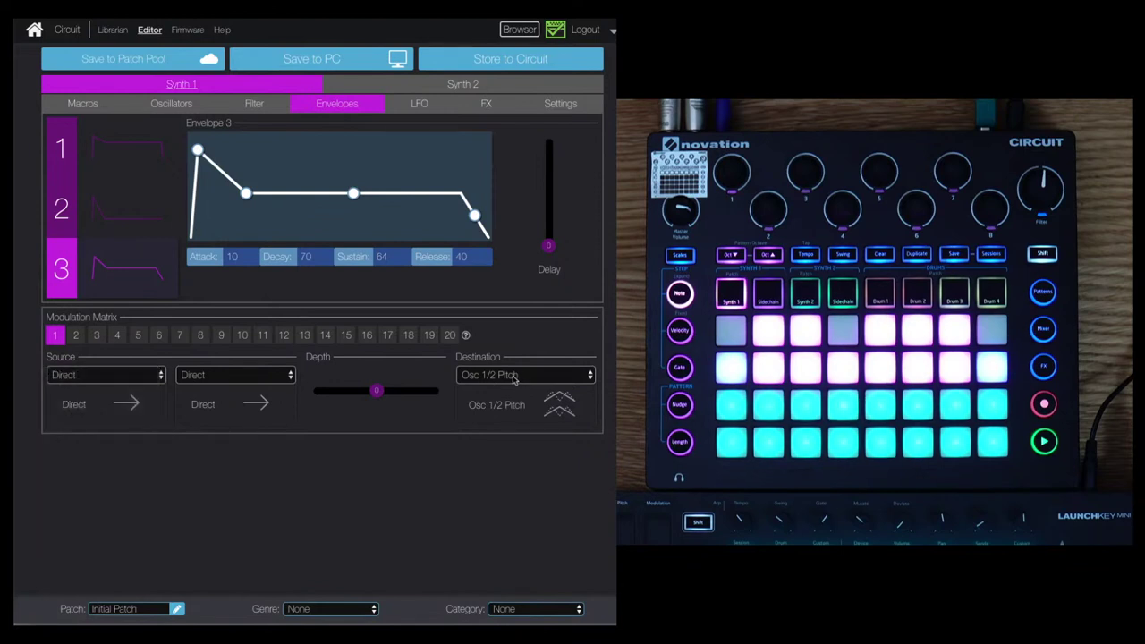
click(514, 375)
scroll(514, 396, down, 1)
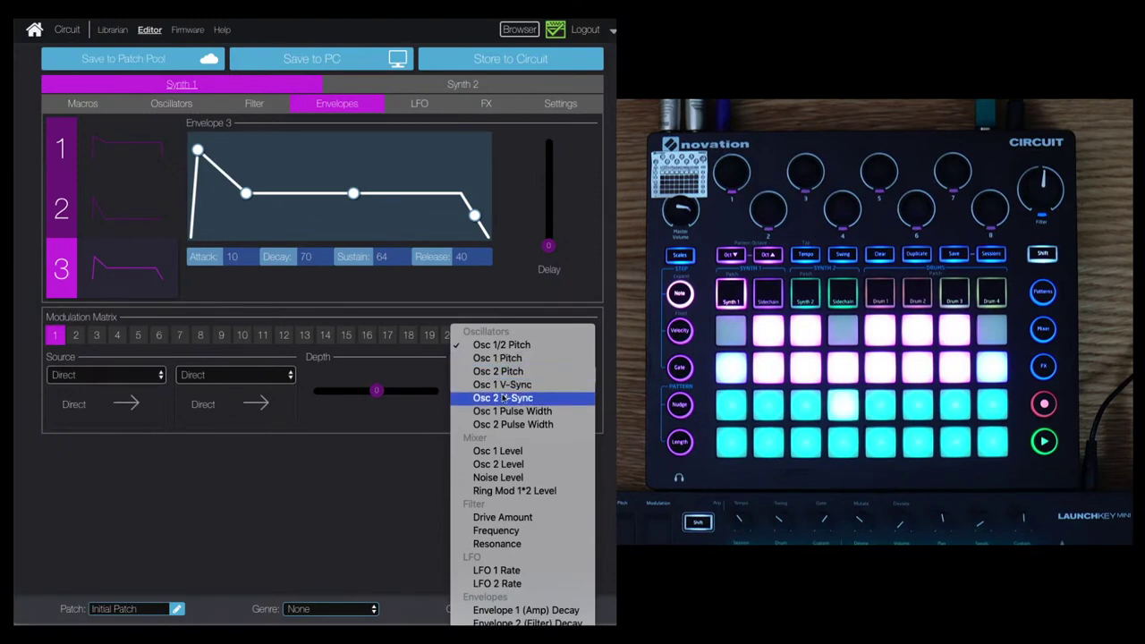
click(84, 377)
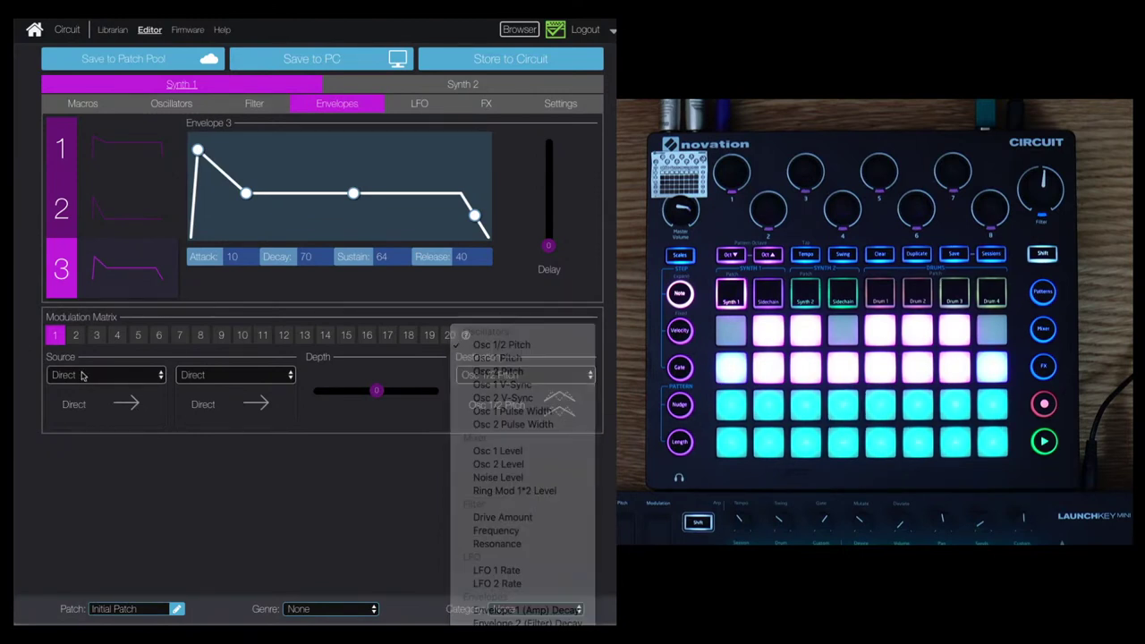
click(200, 378)
click(126, 381)
click(125, 381)
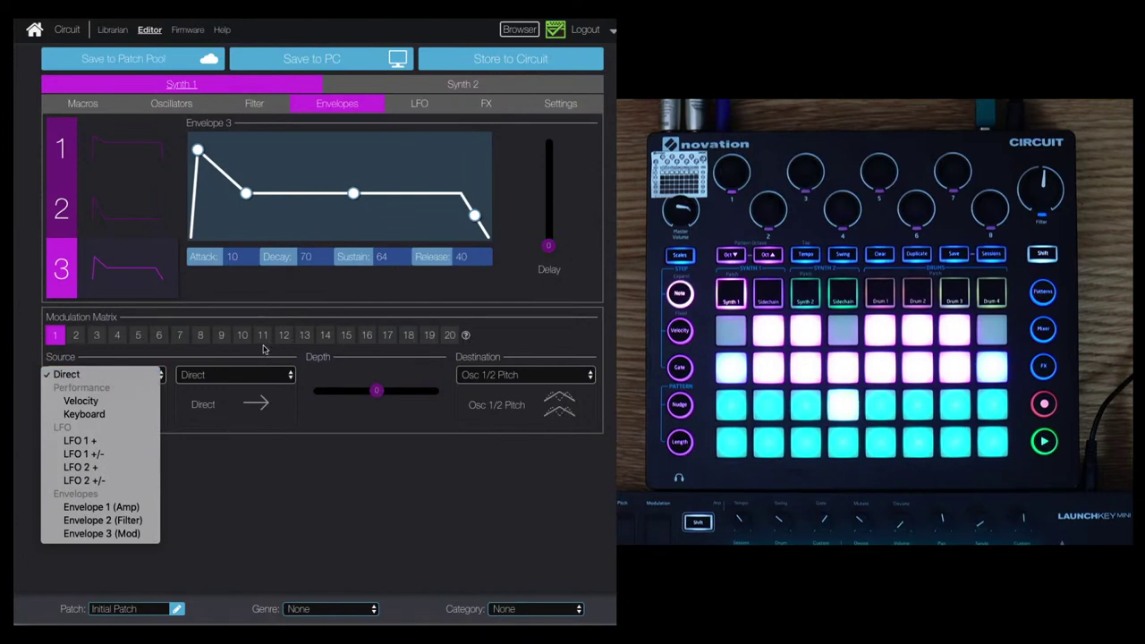
click(105, 359)
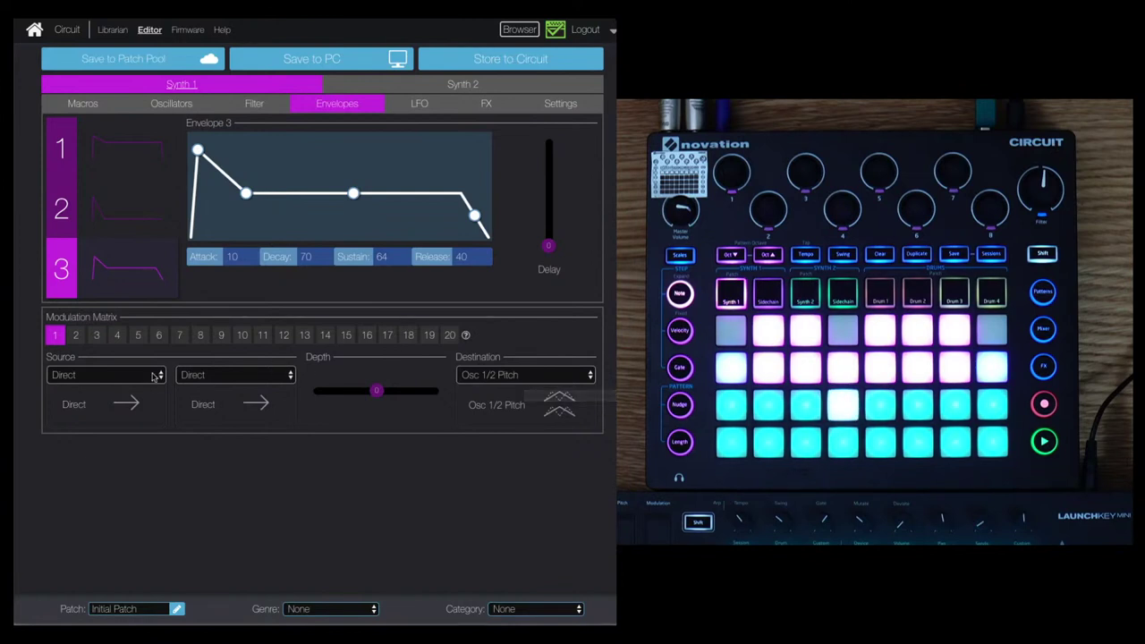
Assign Envelope 3 (Mod) as the first source of modulation slot 1, with Osc 1 Pulse Width as its destination.
click(94, 376)
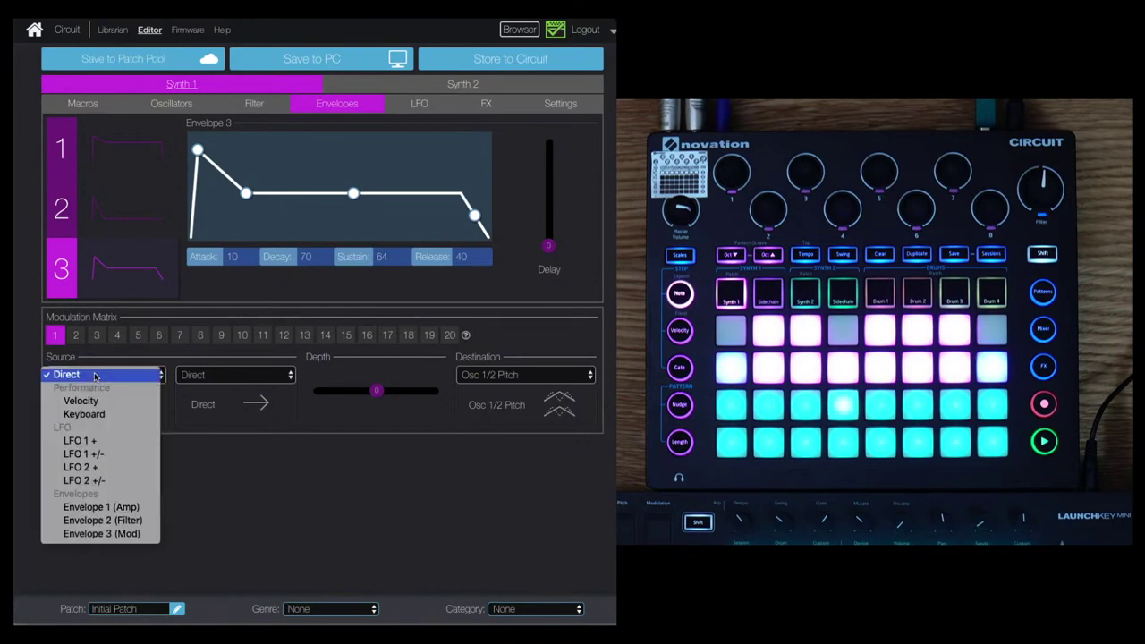
click(104, 535)
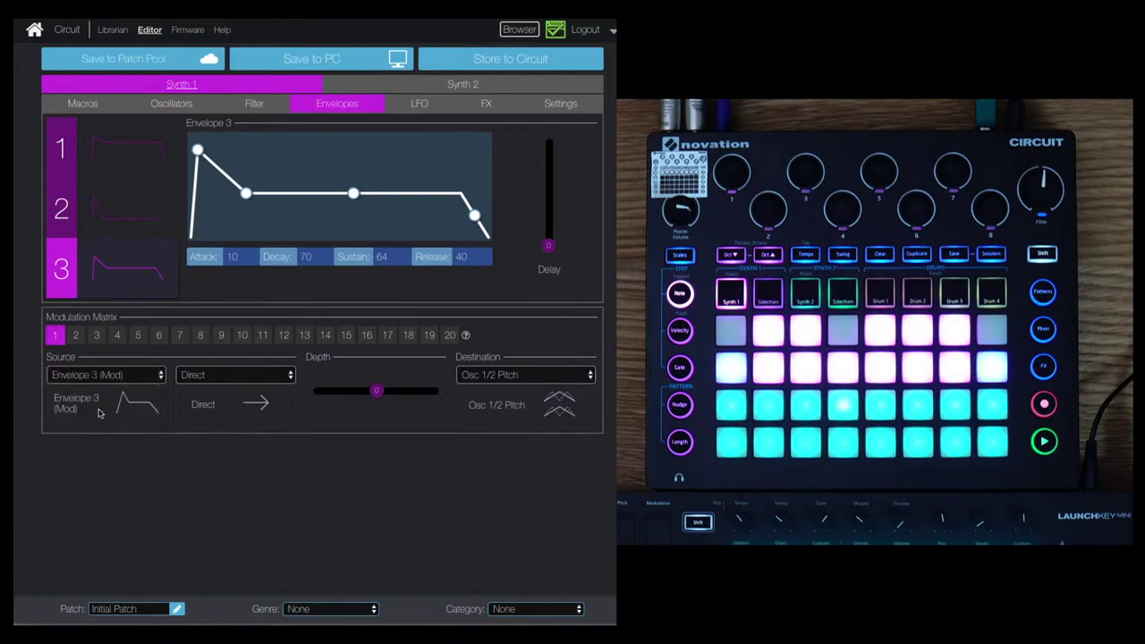
click(528, 379)
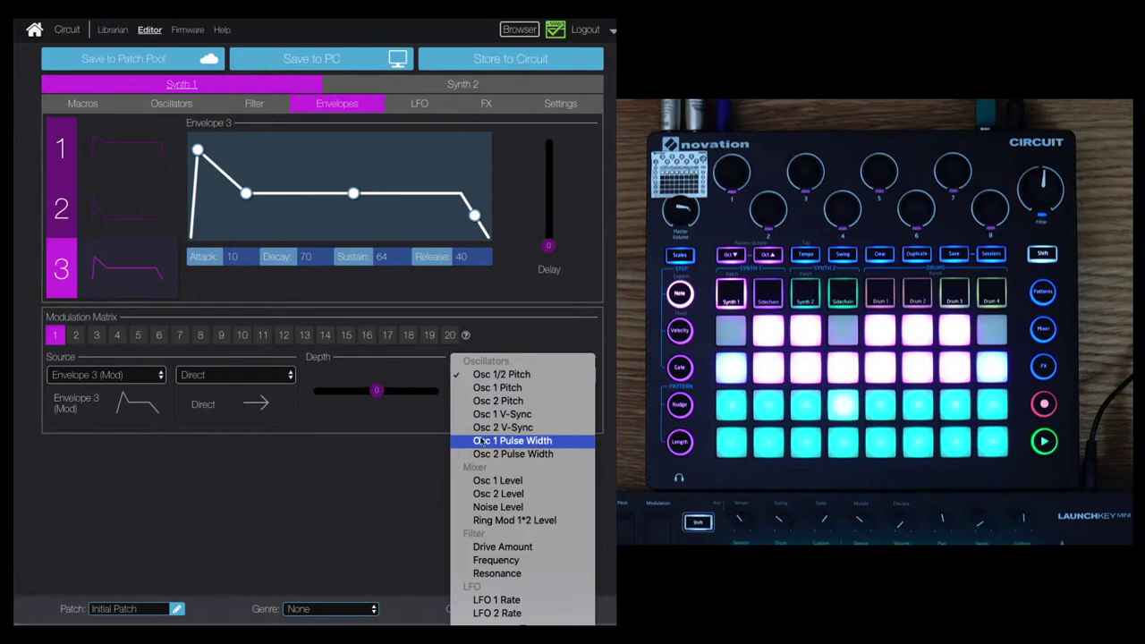
click(529, 445)
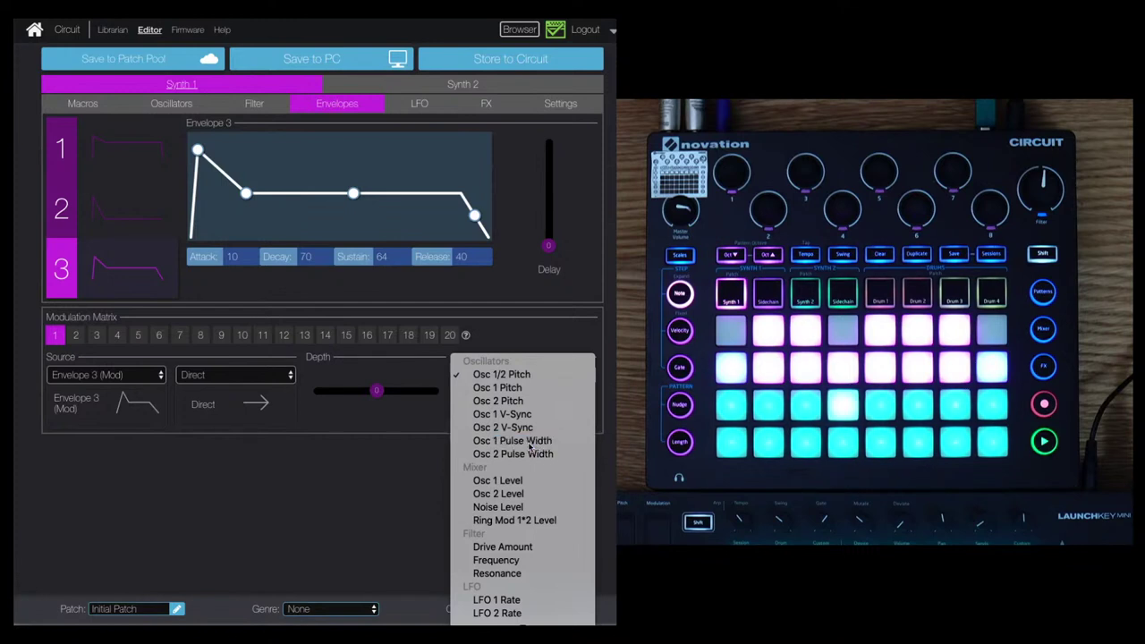
Set Osc 1's waveform to Saw [1:9] PW and its Index to -3.
click(171, 103)
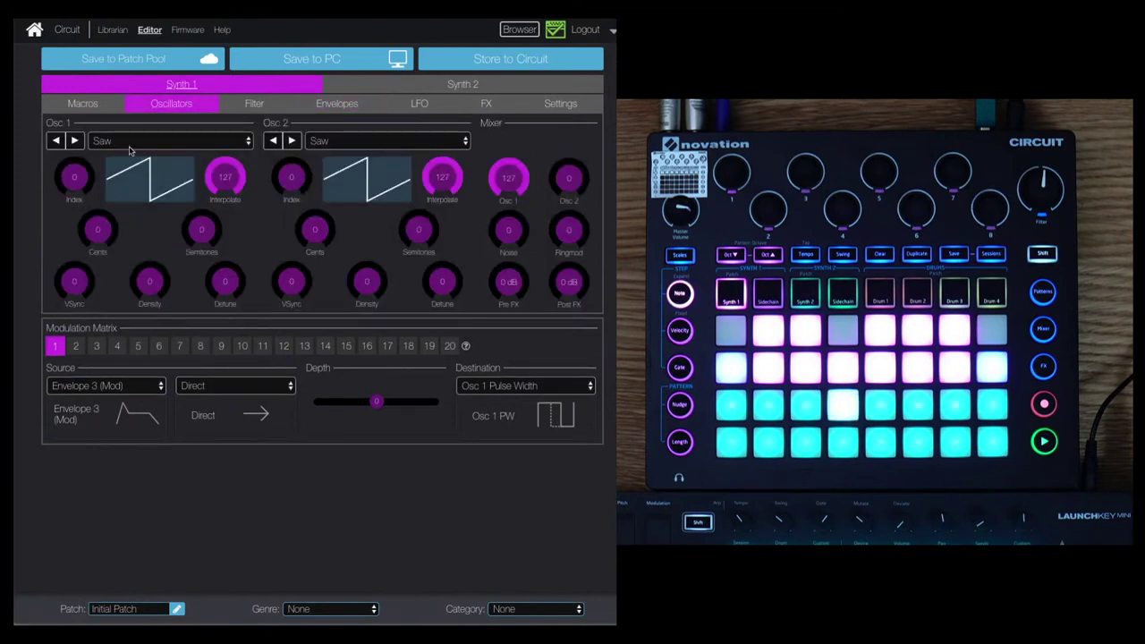
mouse_move(76, 186)
mouse_down()
mouse_move(77, 169)
mouse_move(79, 186)
mouse_up()
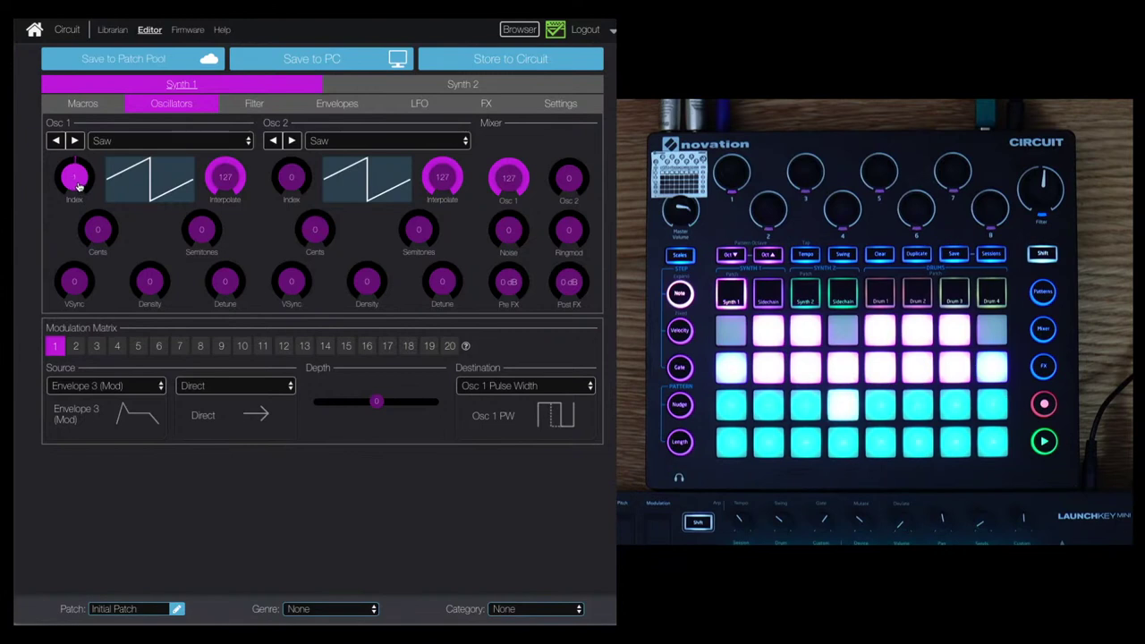
click(132, 141)
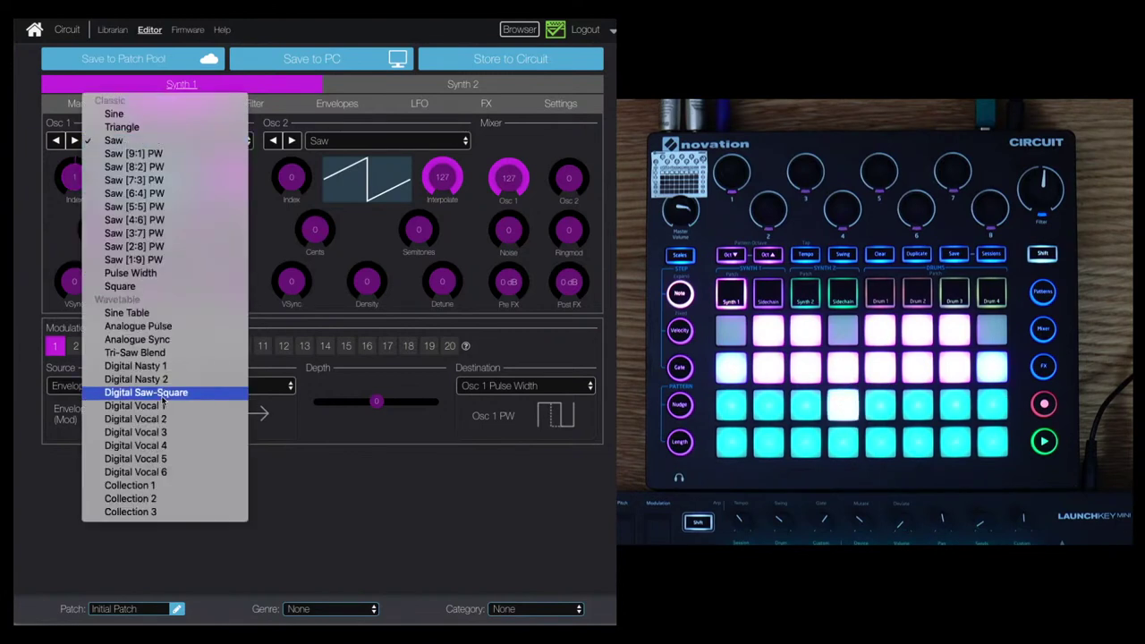
click(148, 260)
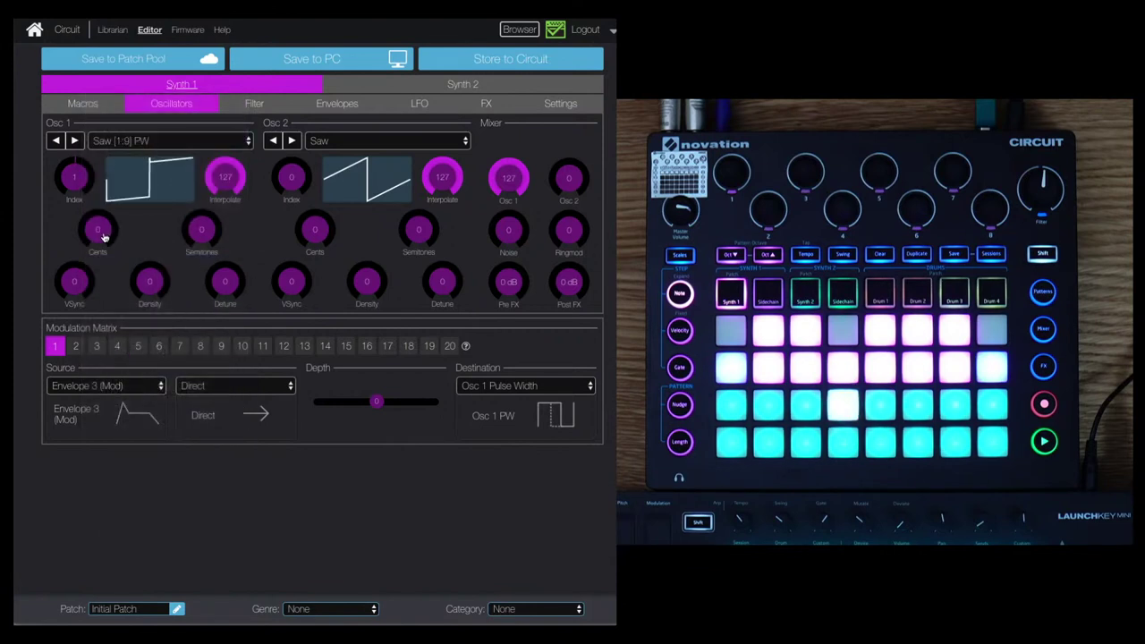
mouse_move(80, 181)
mouse_down()
mouse_move(80, 165)
mouse_move(78, 205)
mouse_move(78, 161)
mouse_move(77, 188)
mouse_up()
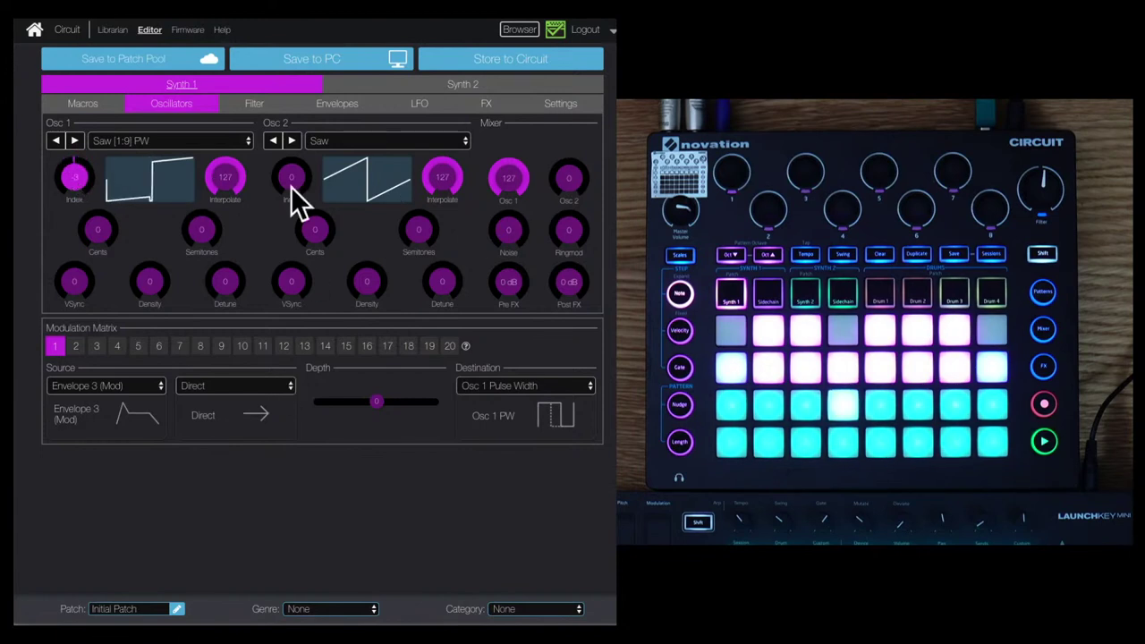
Reset Osc 1's Index to 0 and set the Depth of modulation slot 1 to 28.
click(254, 103)
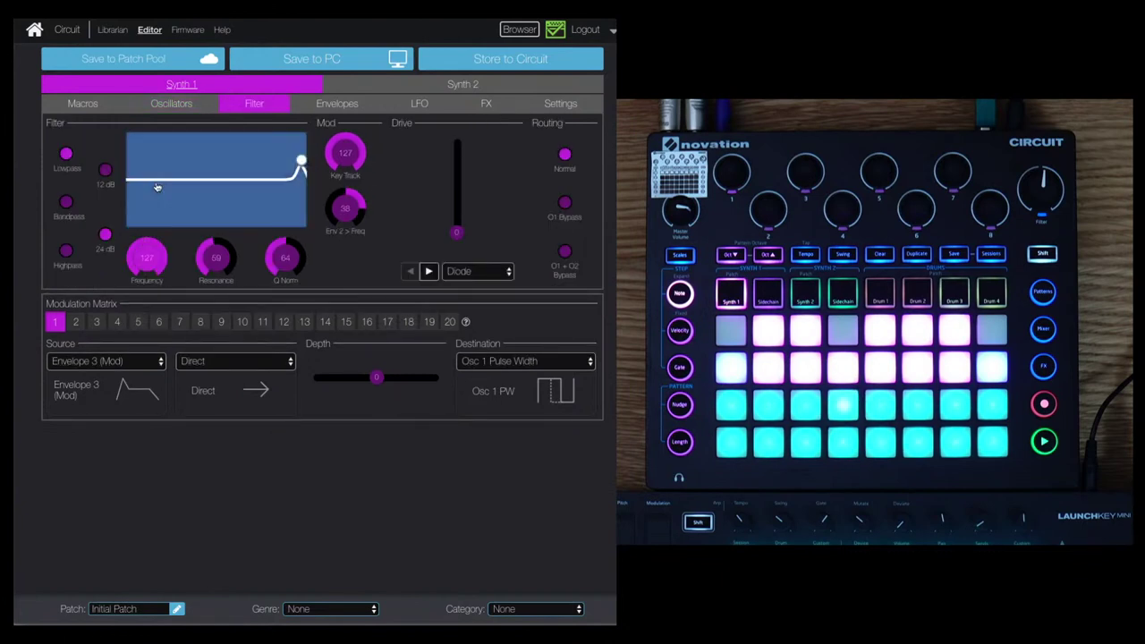
click(167, 105)
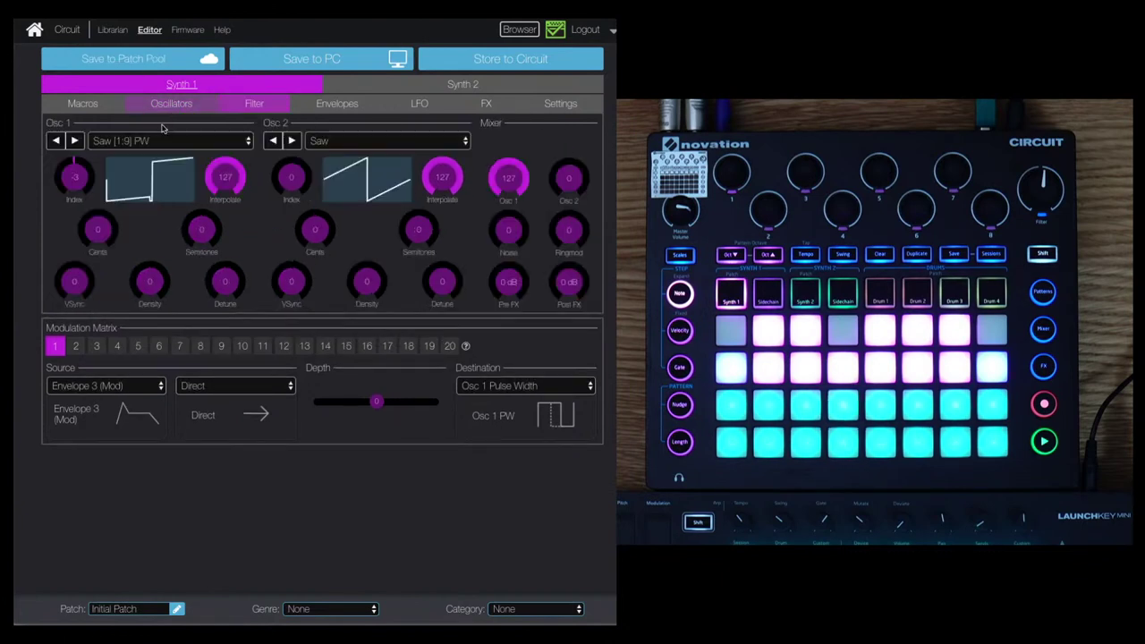
mouse_move(77, 185)
mouse_down()
mouse_move(74, 201)
mouse_move(77, 170)
mouse_move(74, 199)
mouse_move(75, 185)
mouse_up()
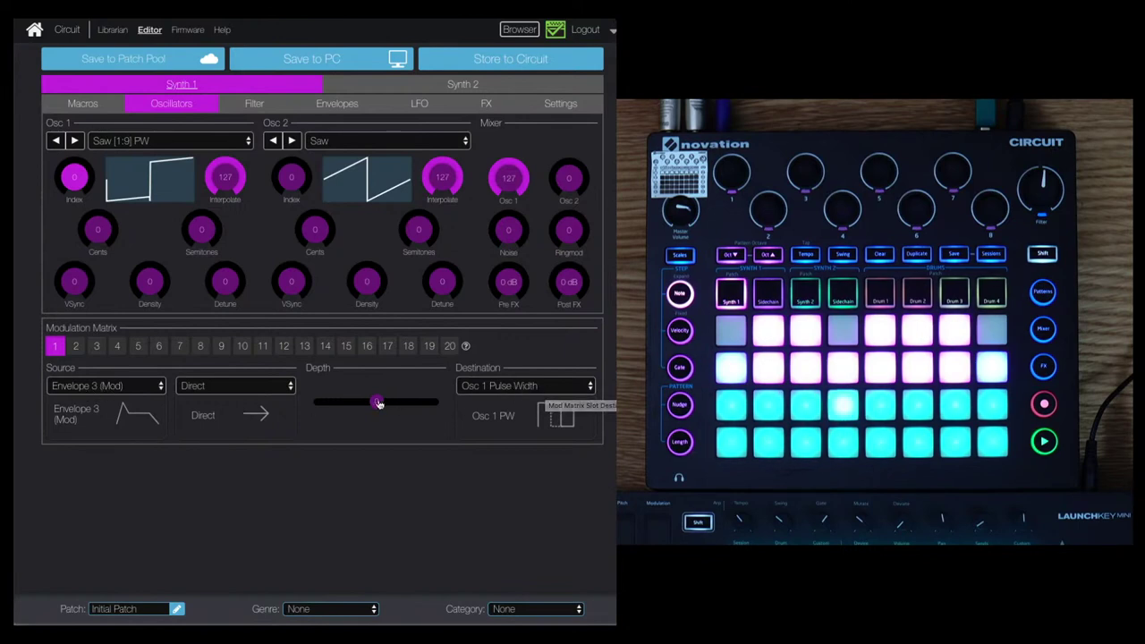
drag(376, 401, 405, 404)
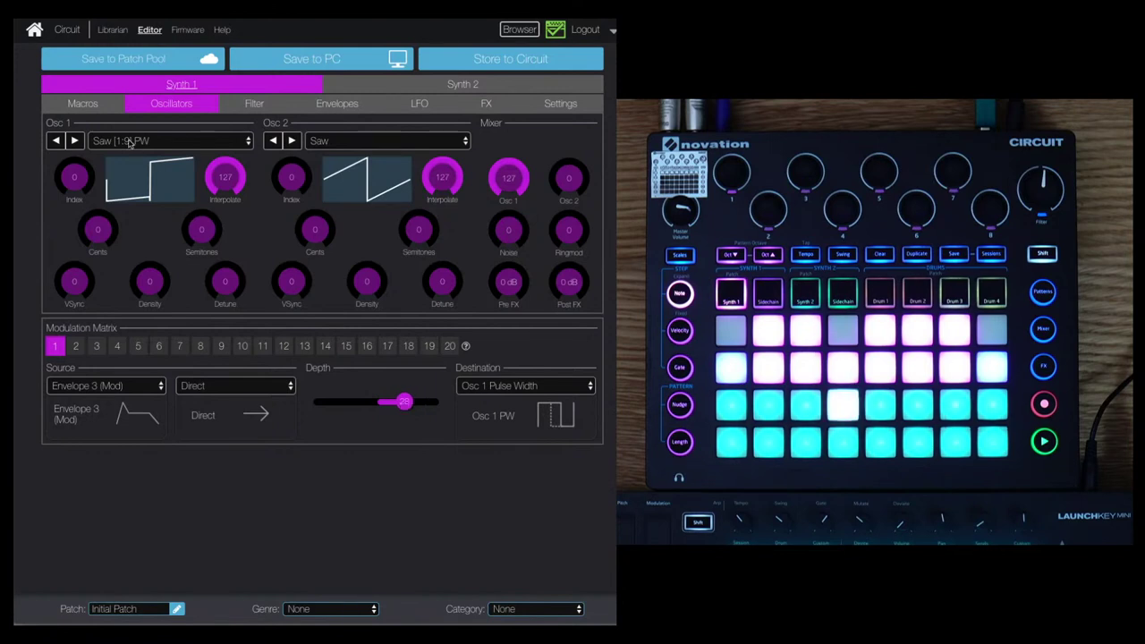
Set Osc 1's Index to -17 and shape Envelope 3 with Attack 63, Decay 99 and Sustain 13.
mouse_move(81, 181)
mouse_down()
mouse_move(80, 164)
mouse_move(74, 190)
mouse_up()
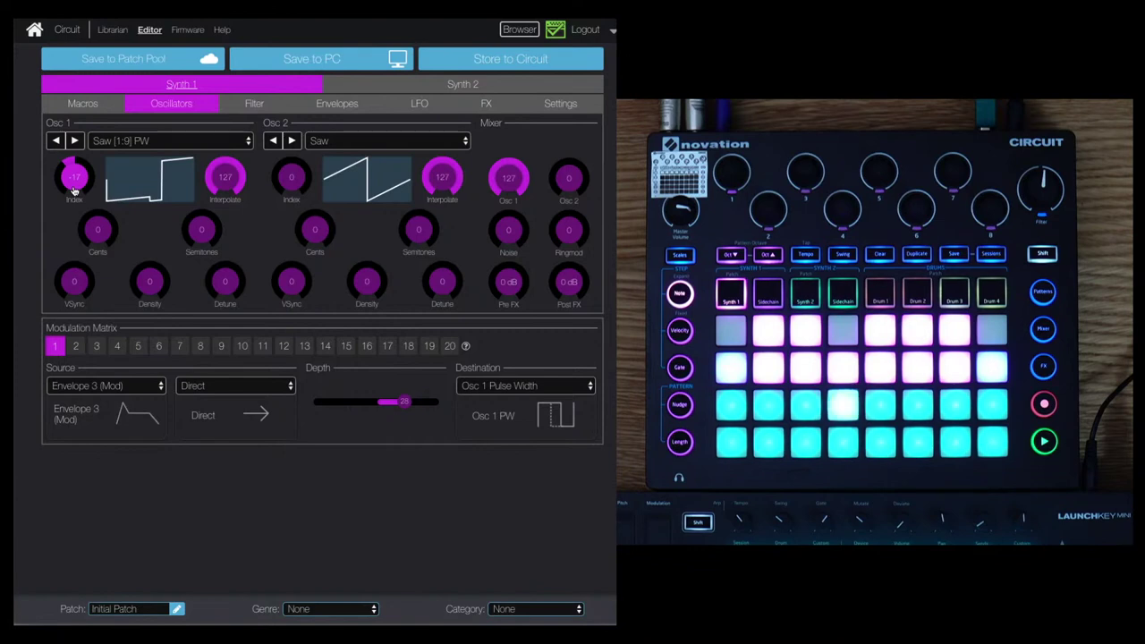
click(337, 105)
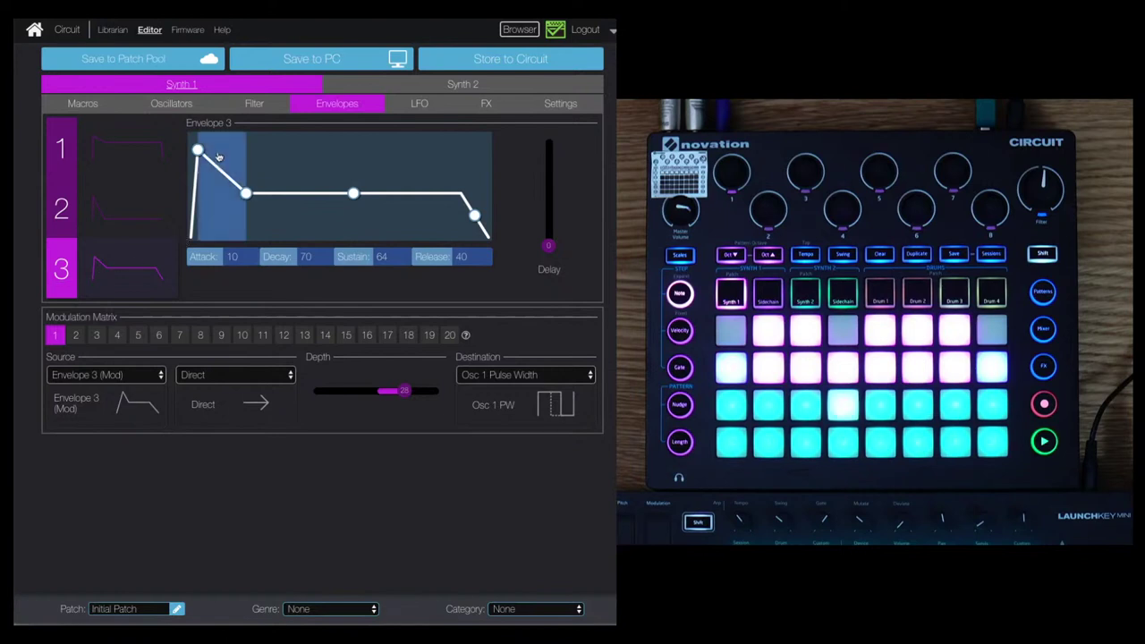
drag(198, 151, 235, 150)
drag(288, 199, 302, 195)
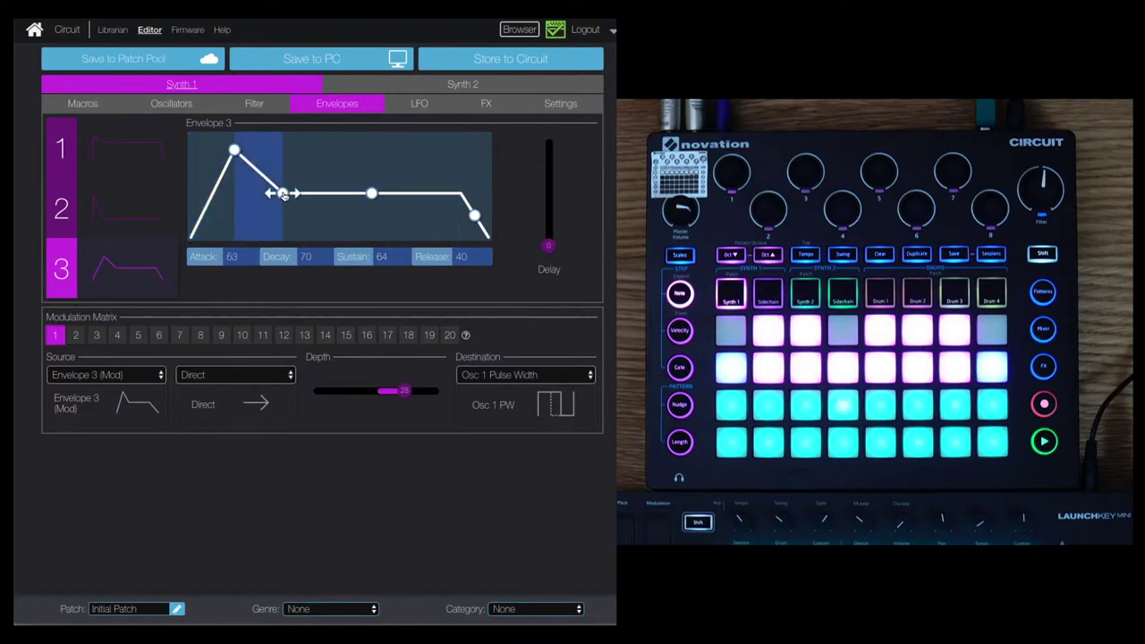
drag(381, 195, 381, 229)
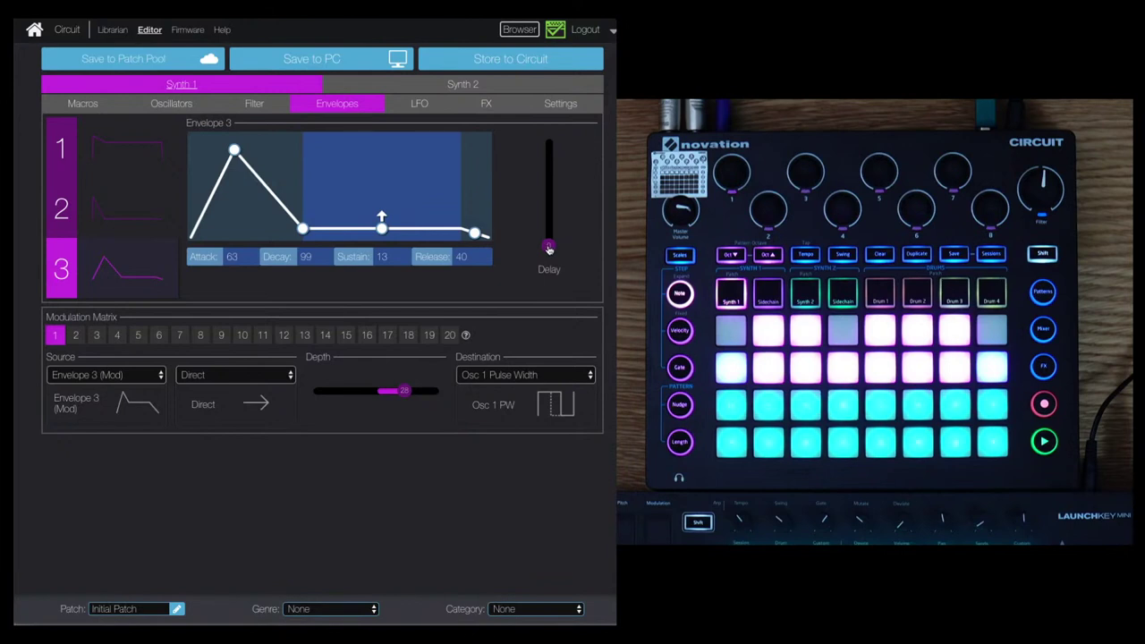
Set Envelope 3's Delay to 82 and lower the Depth of modulation slot 1 to 22.
drag(550, 249, 547, 178)
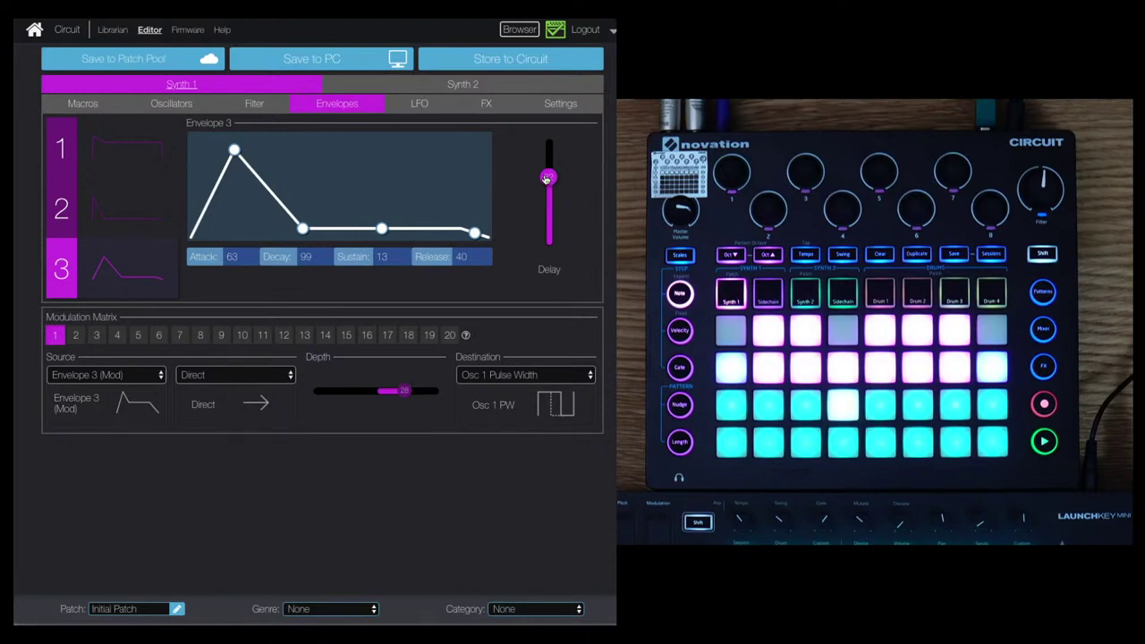
drag(546, 179, 545, 179)
drag(400, 391, 398, 395)
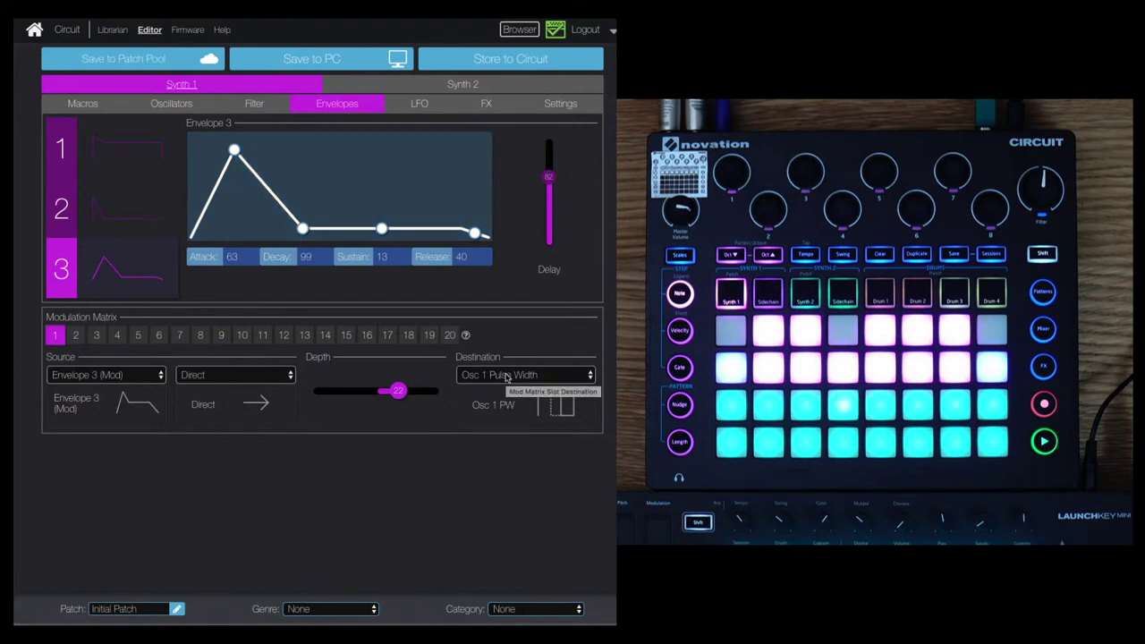
Assign LFO 1 +/- as the first source of modulation slot 2 with a Depth of 22.
click(76, 335)
click(136, 376)
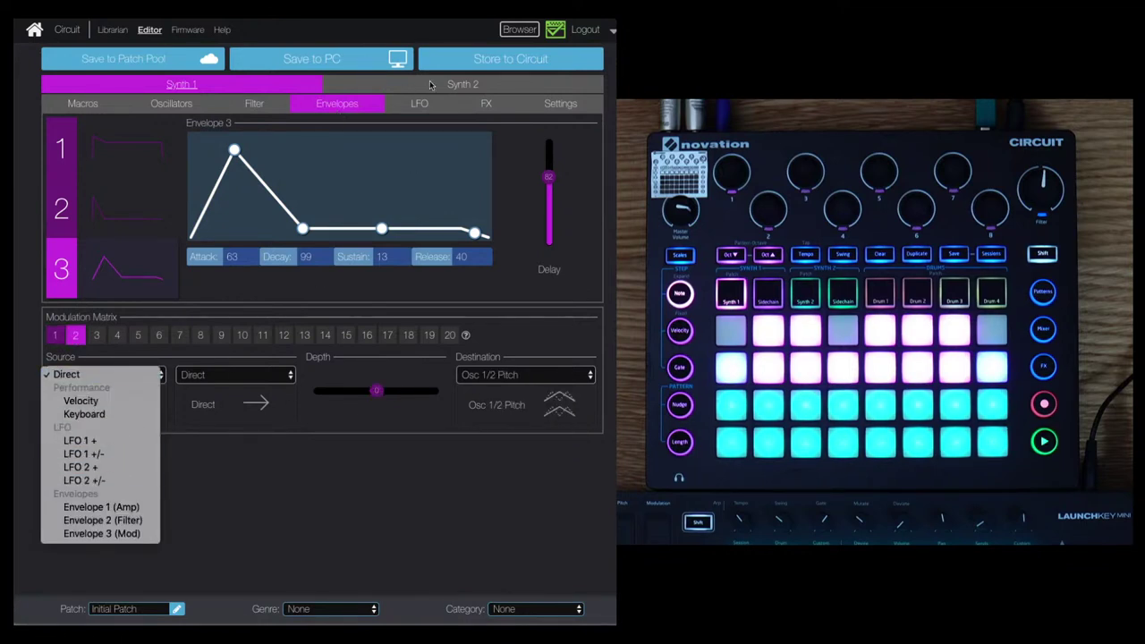
click(421, 107)
click(422, 107)
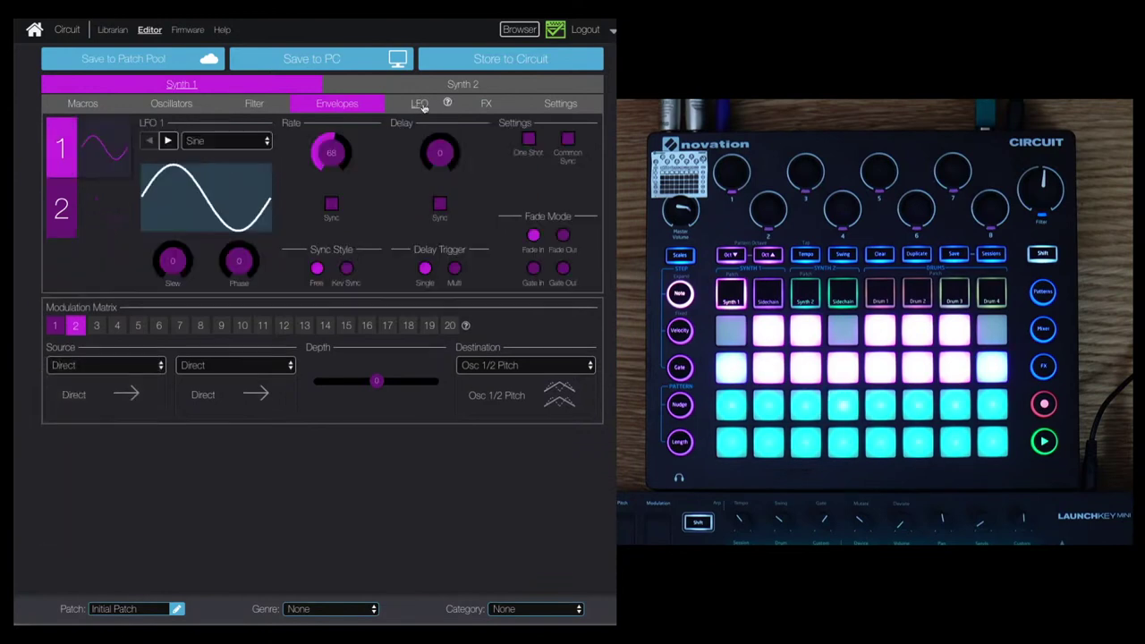
click(114, 367)
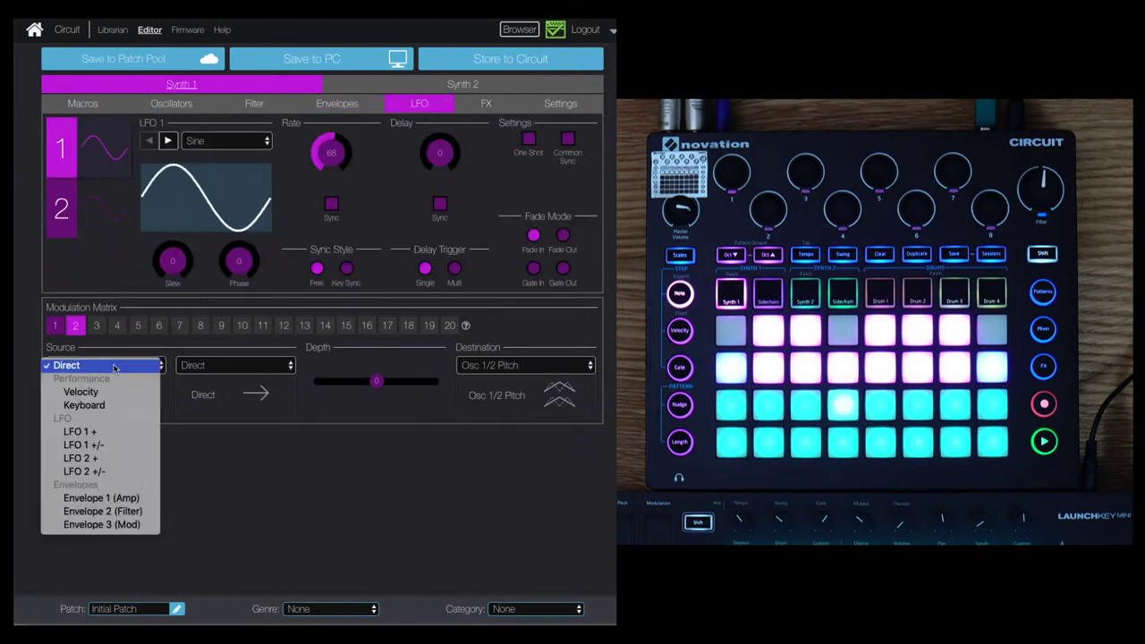
click(86, 445)
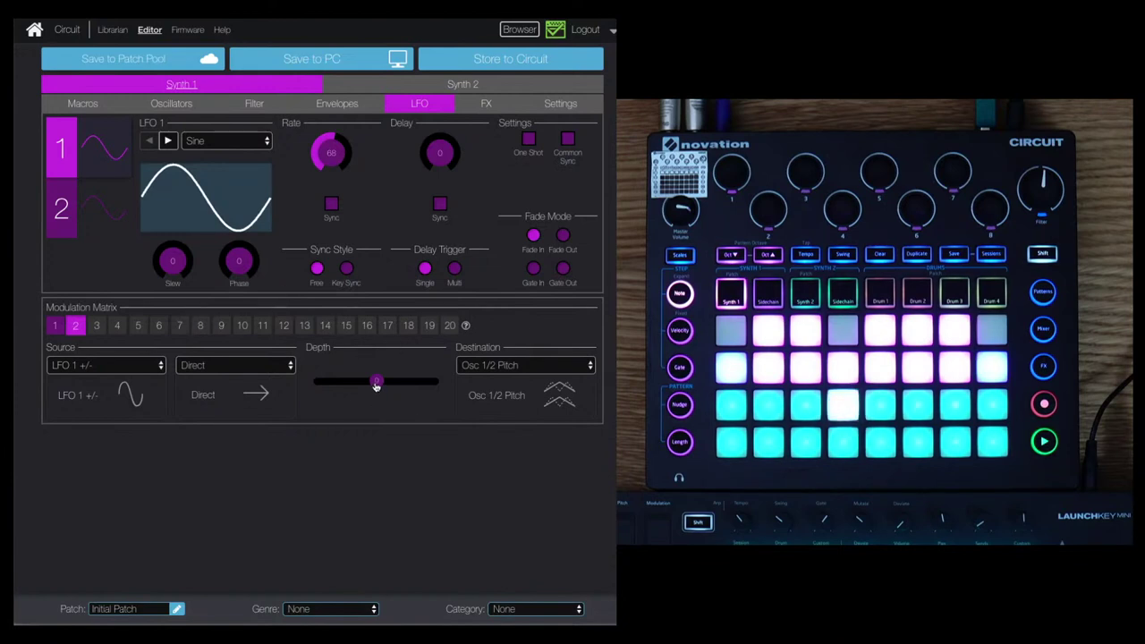
mouse_move(381, 385)
mouse_down()
mouse_move(439, 383)
mouse_move(378, 383)
mouse_move(400, 385)
mouse_up()
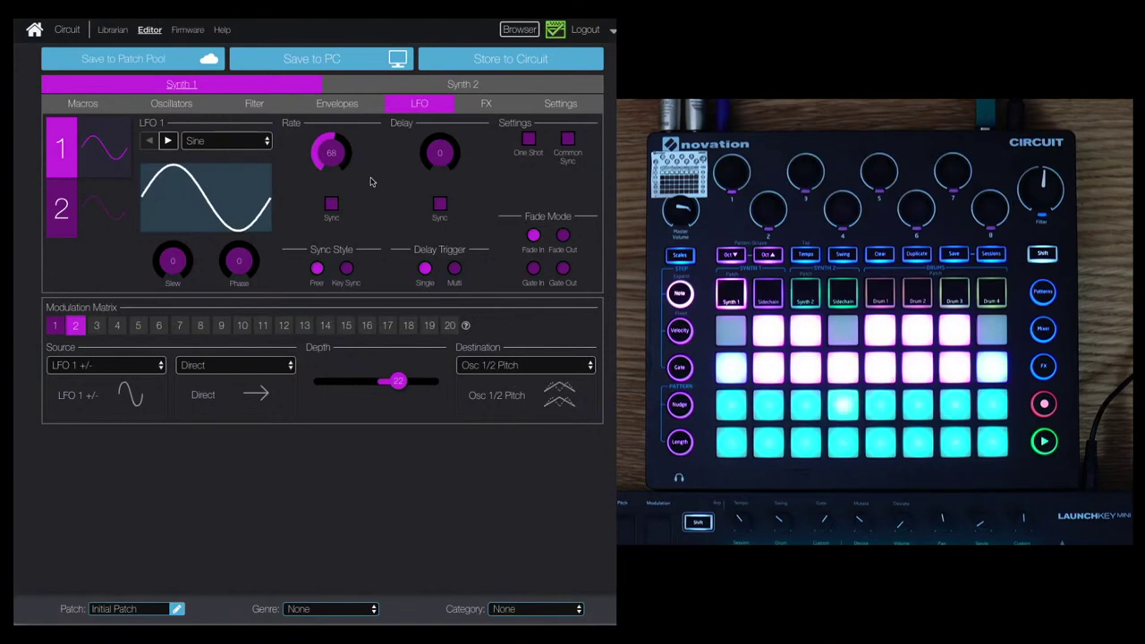
Set LFO 1's Rate to 29 and make filter Frequency the destination of modulation slot 2.
drag(329, 158, 324, 183)
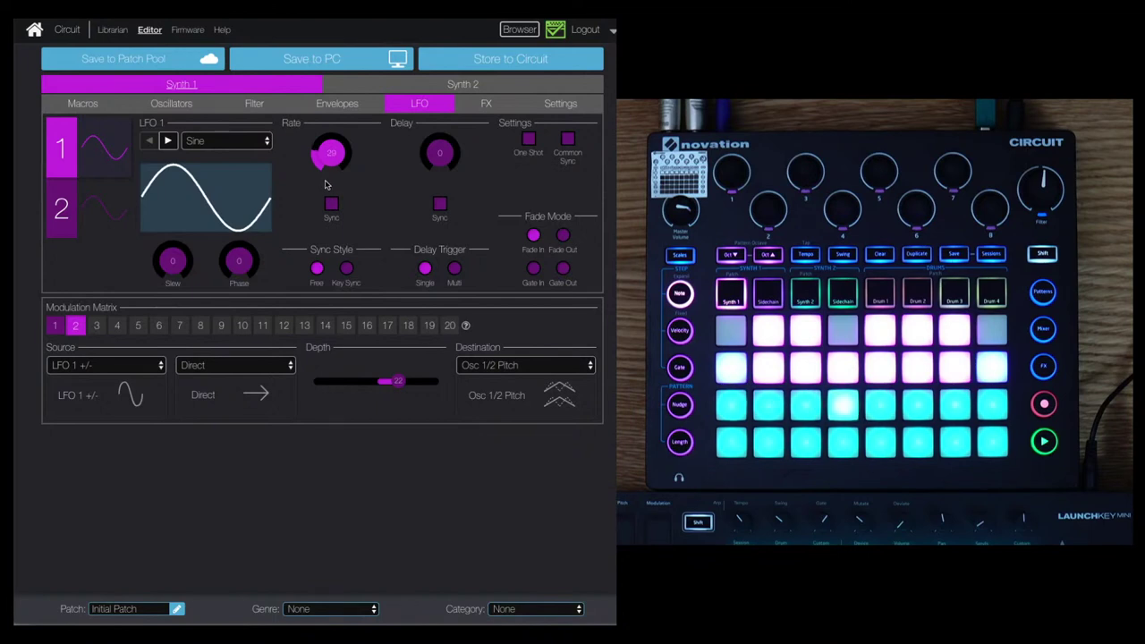
click(506, 366)
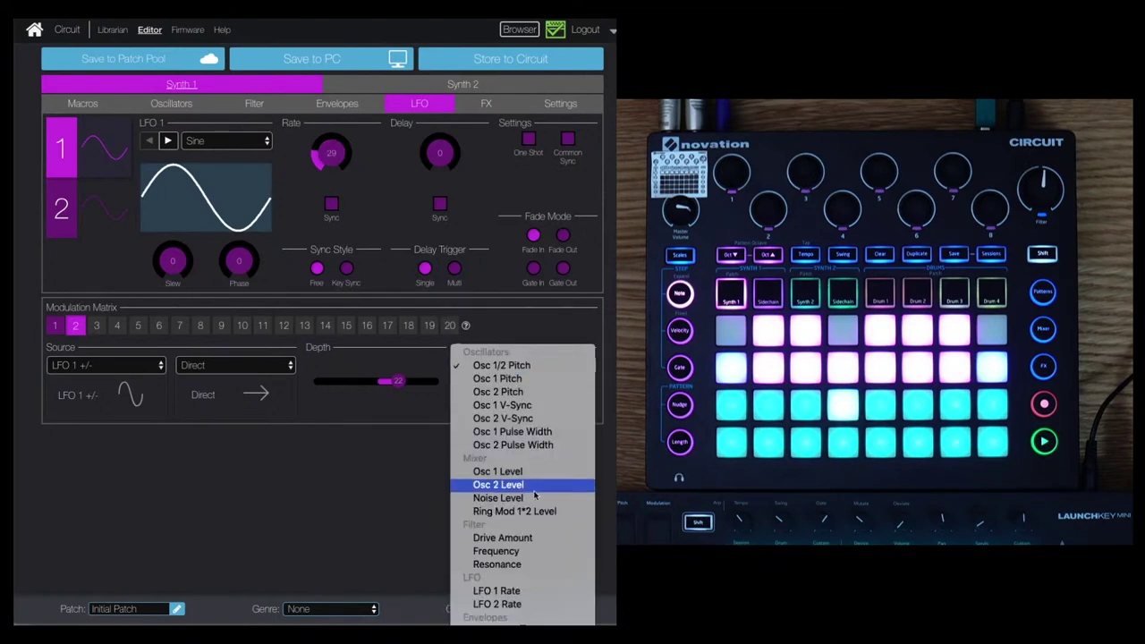
click(527, 552)
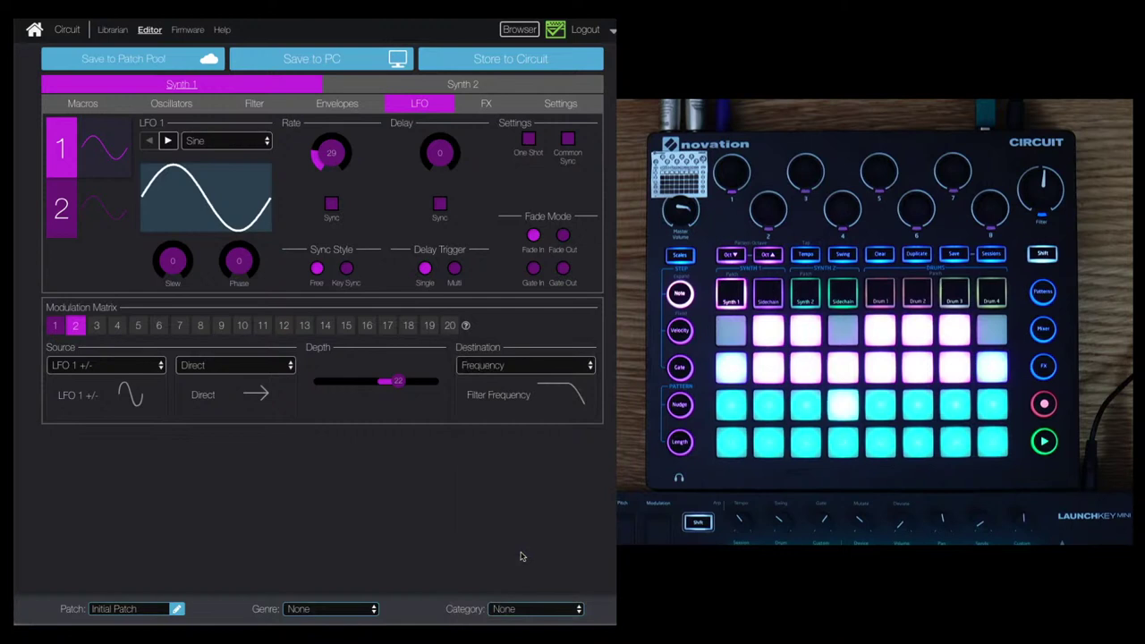
Set Synth 1's filter Frequency to 84 and its Resonance to 46.
click(251, 105)
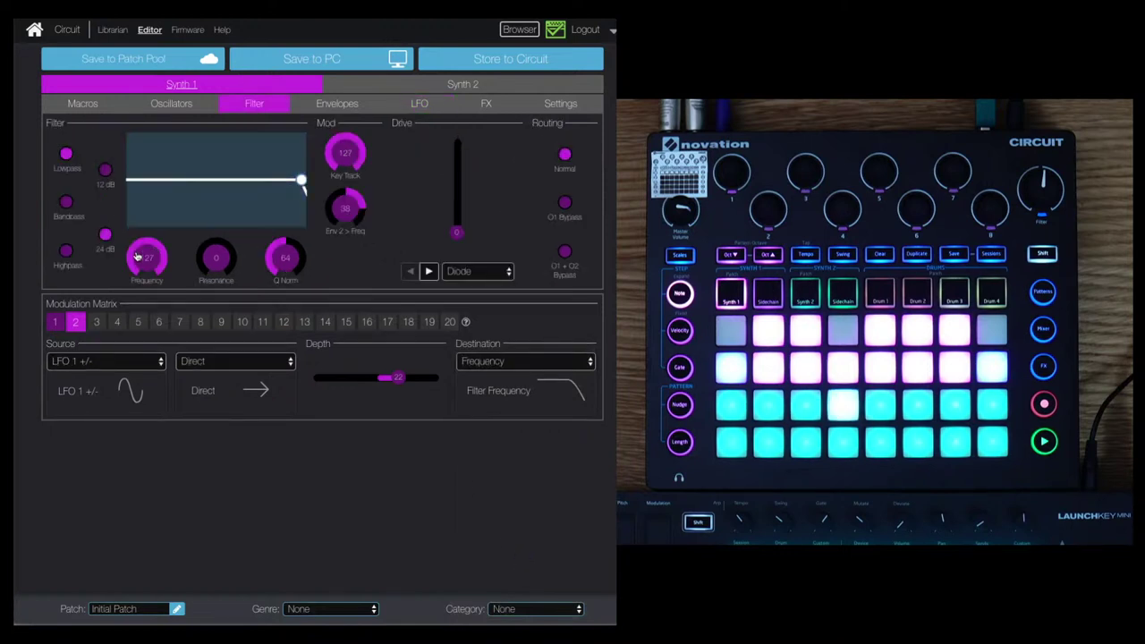
drag(137, 257, 148, 280)
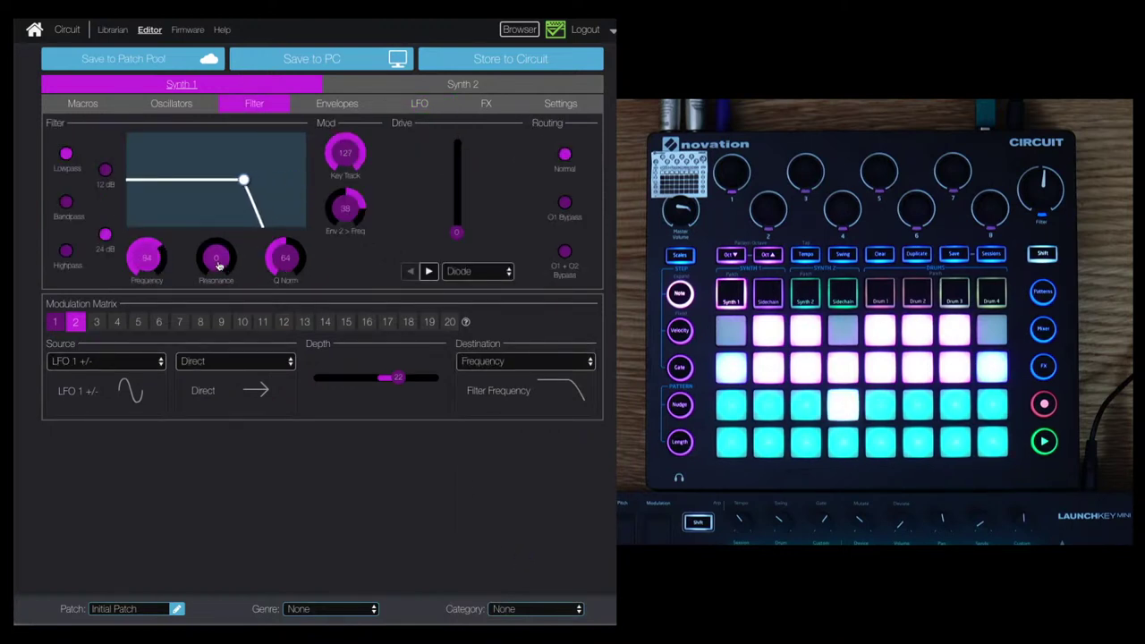
drag(219, 266, 216, 236)
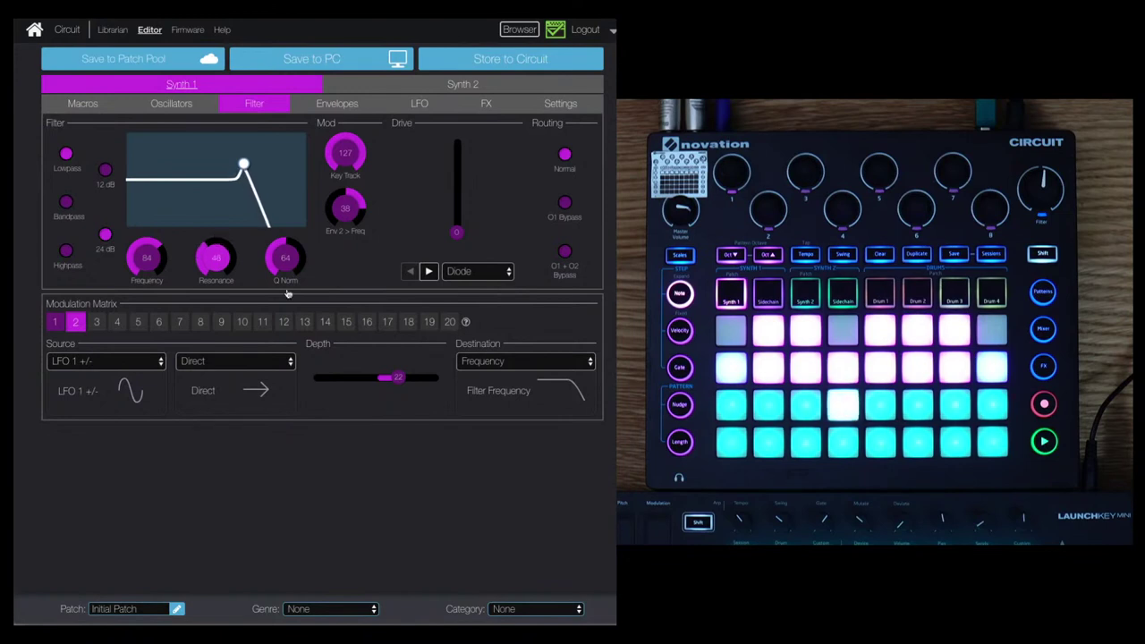
Set LFO 1's Rate to 48 and its waveform to Sawtooth.
click(421, 105)
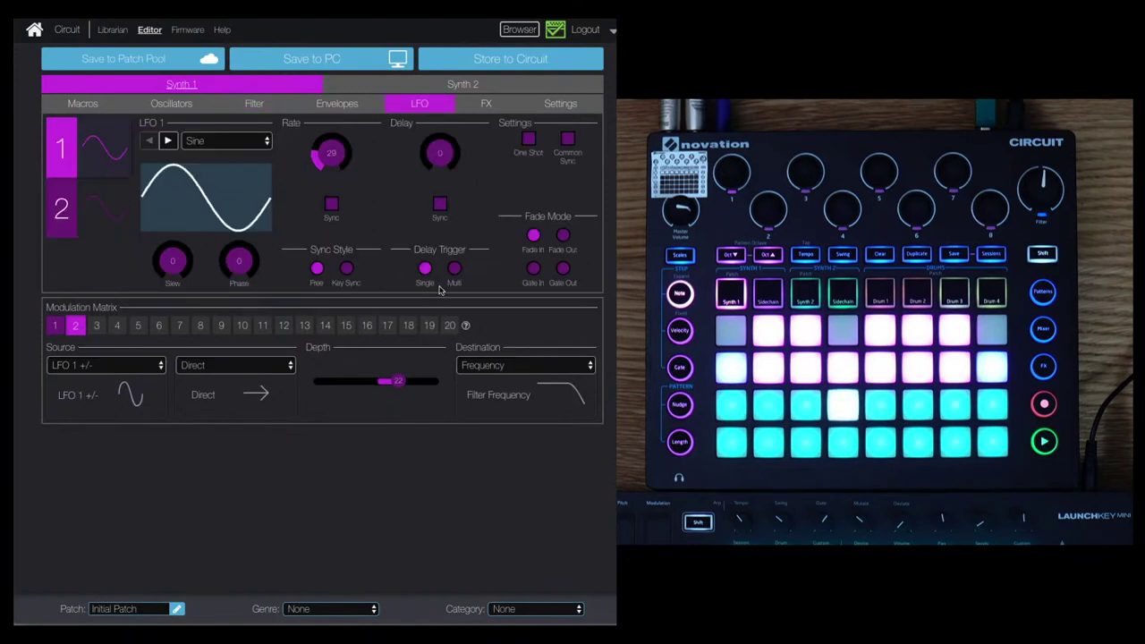
mouse_move(332, 159)
mouse_down()
mouse_move(331, 140)
mouse_move(331, 155)
mouse_up()
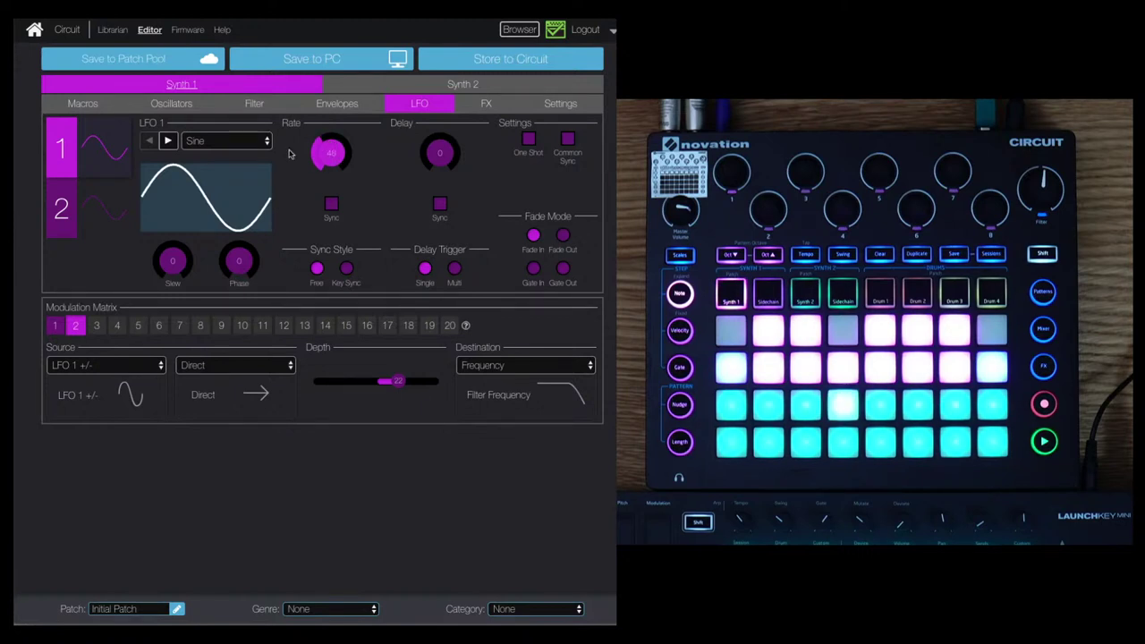
click(227, 146)
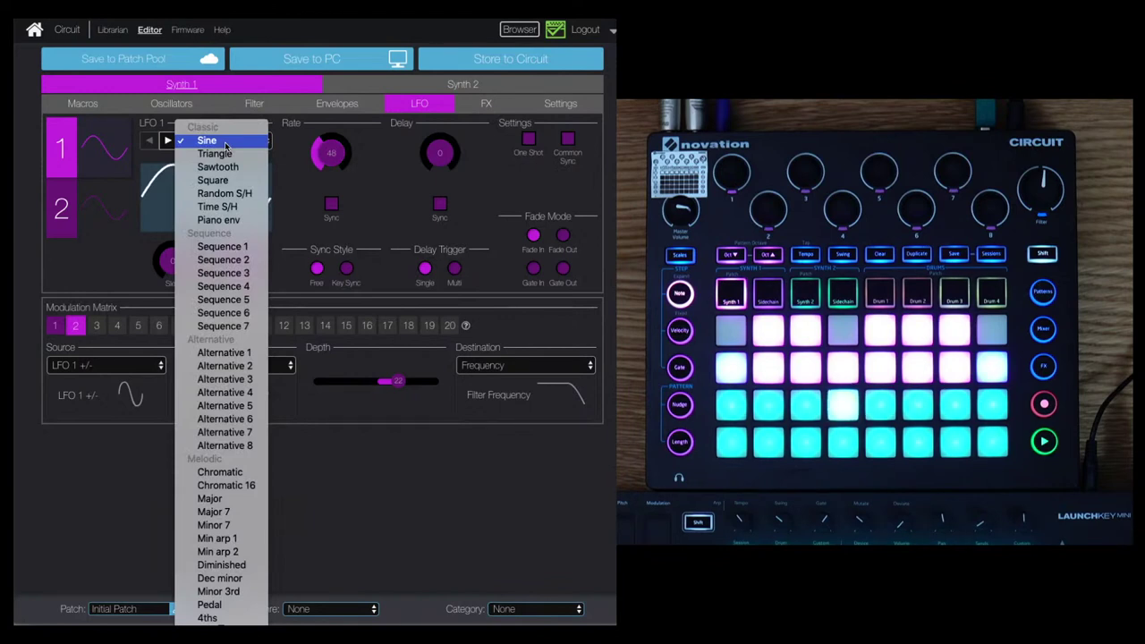
click(222, 169)
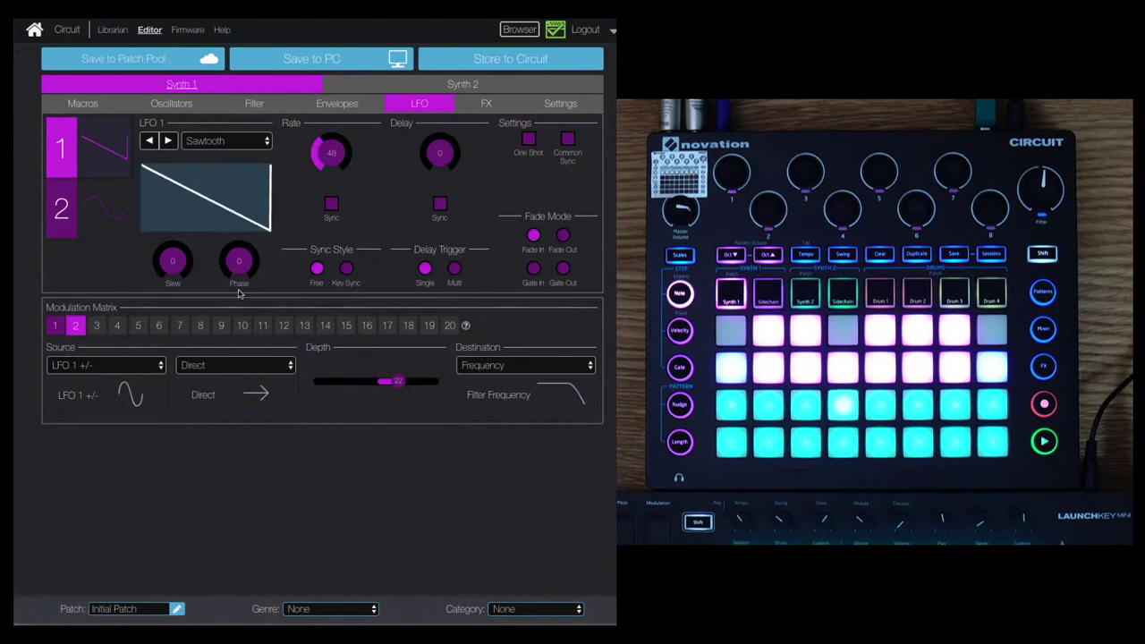
Try LFO 1's Key Sync, Common Sync and One Shot options, restoring the Free sync style with both settings off.
click(347, 270)
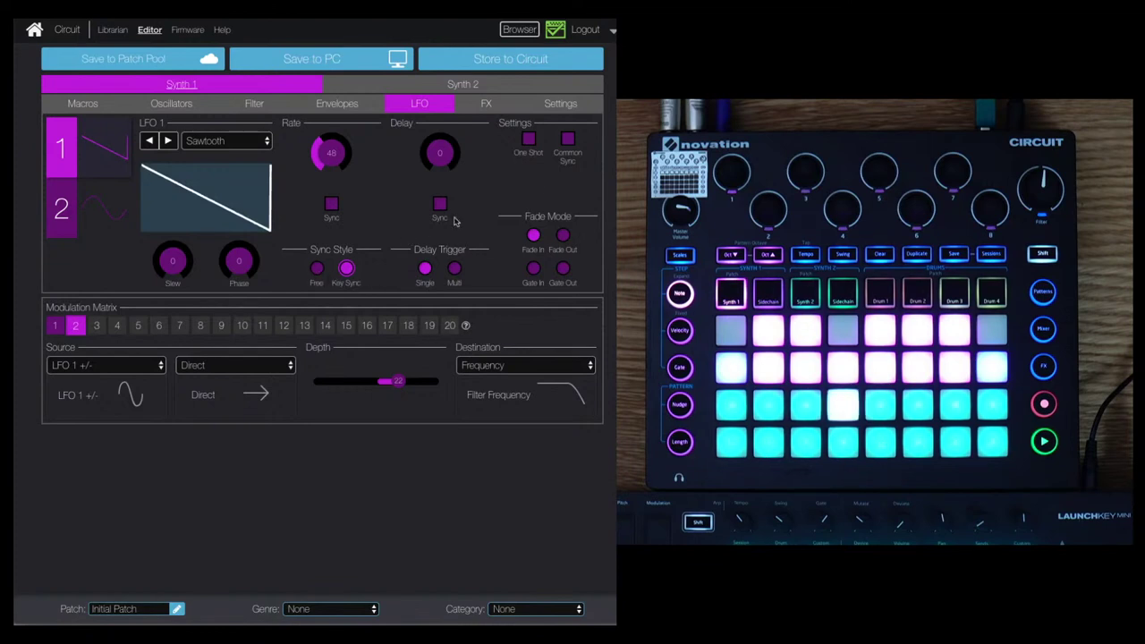
click(567, 140)
click(568, 141)
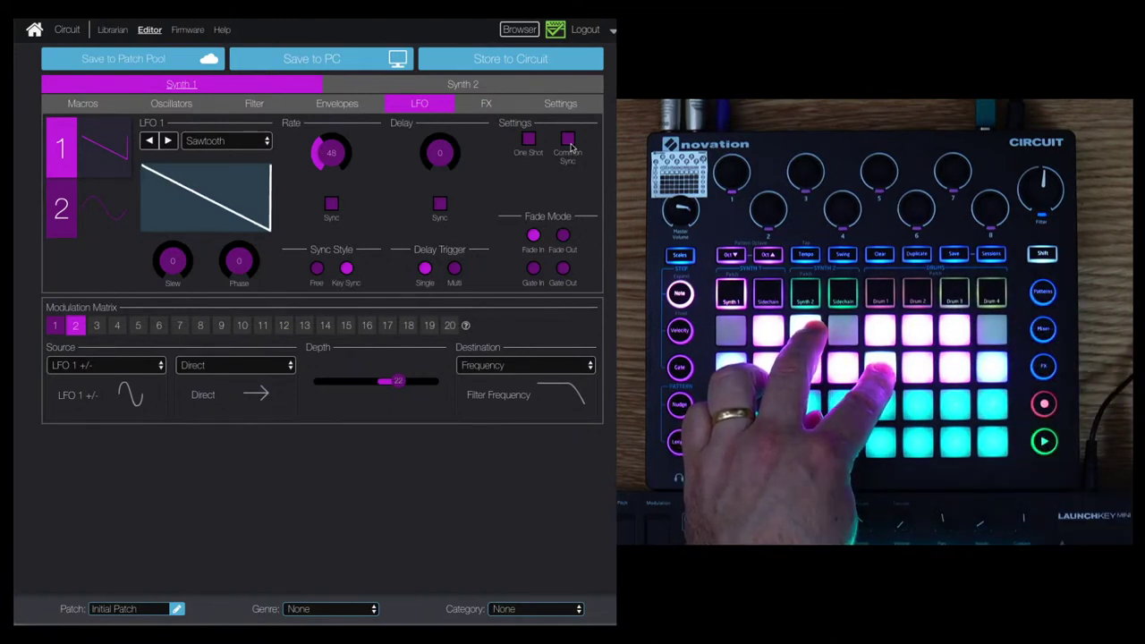
click(568, 142)
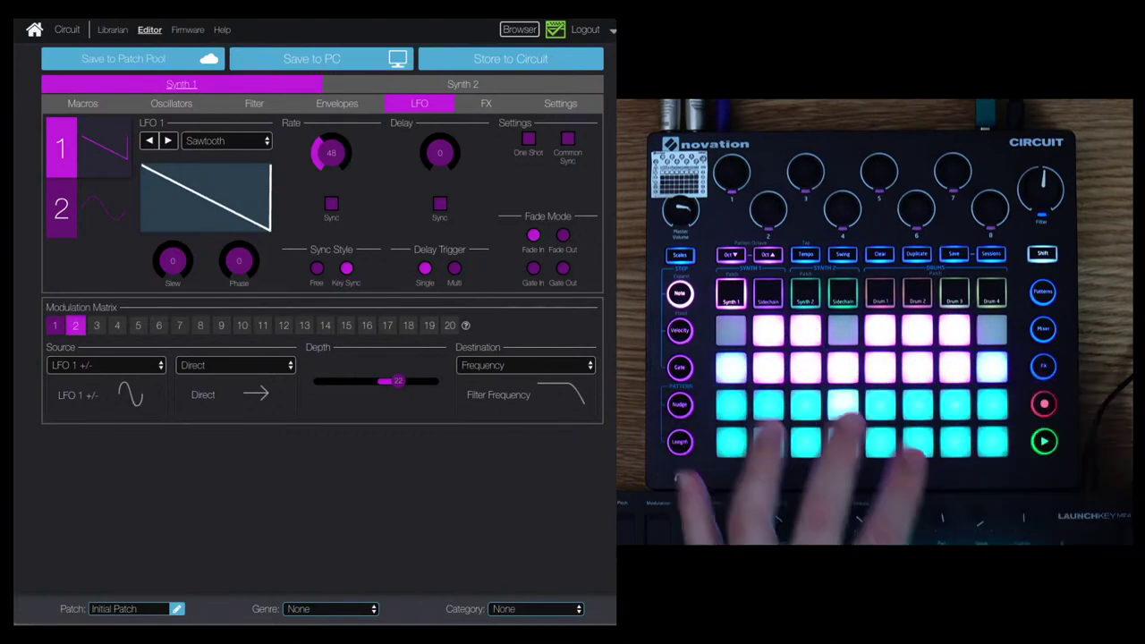
click(528, 138)
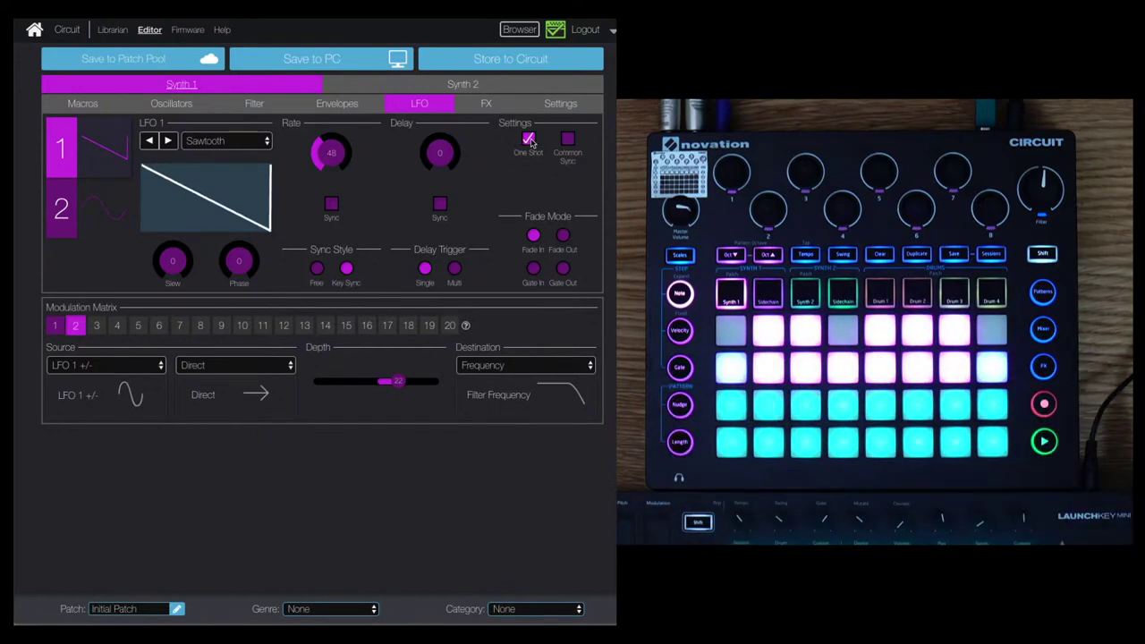
click(529, 140)
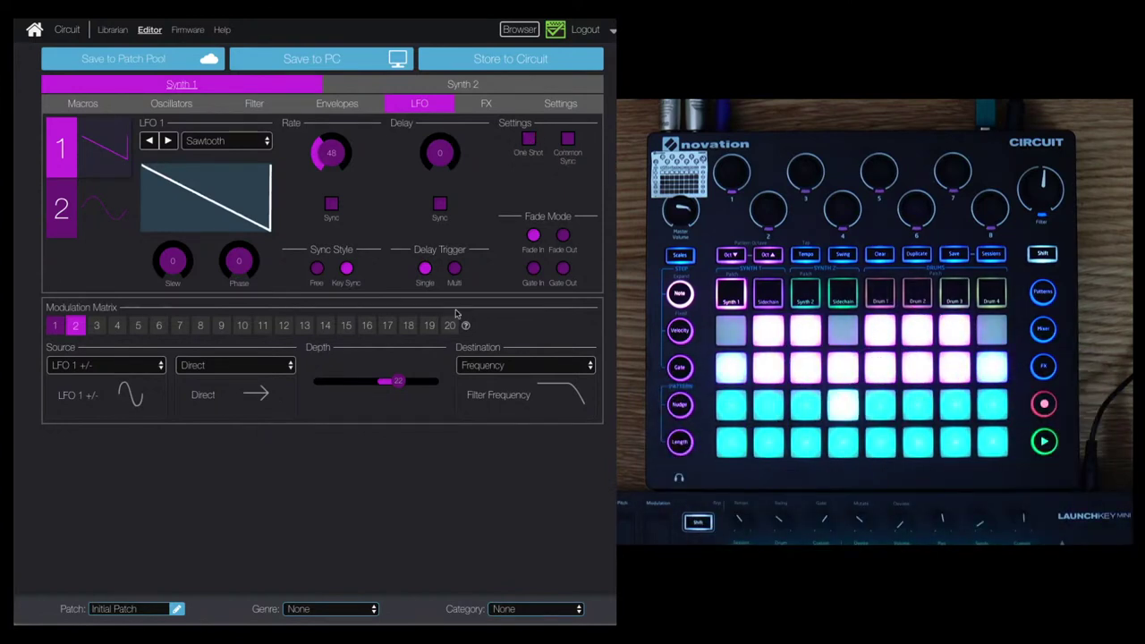
click(317, 269)
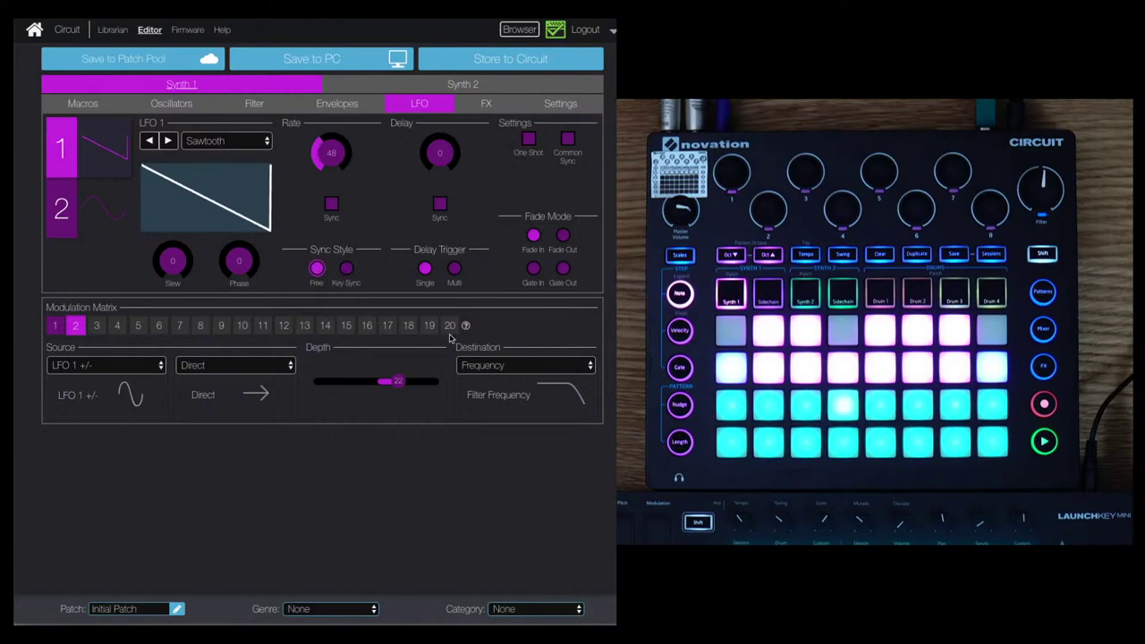
Set LFO 1's waveform to the melodic Major pattern and the destination of modulation slot 2 to Osc 1 Pitch.
click(213, 144)
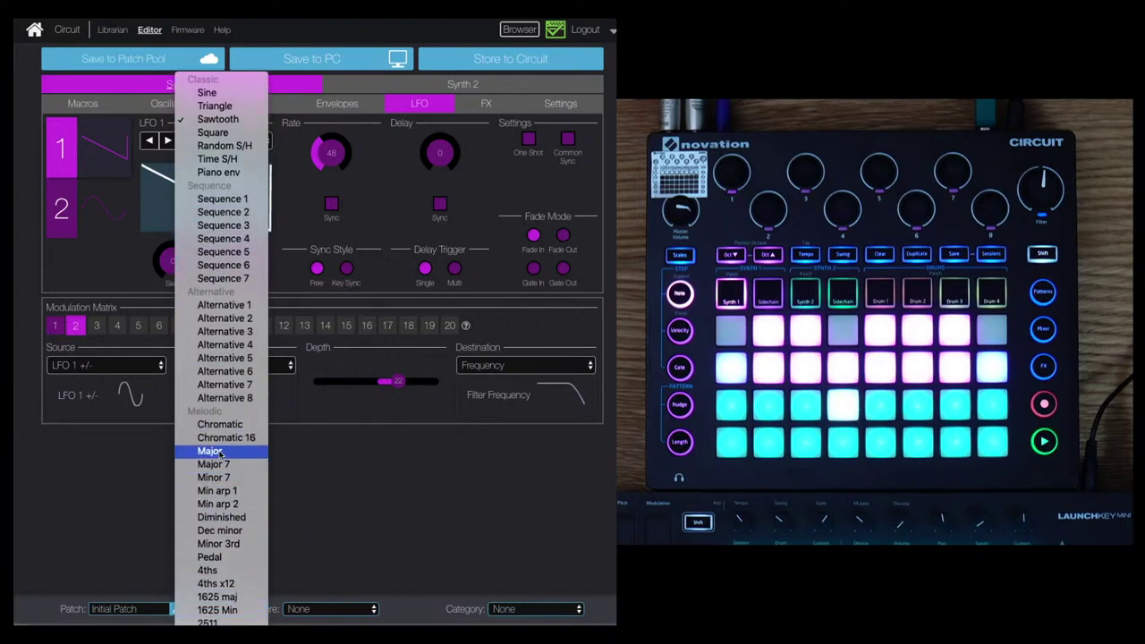
click(237, 454)
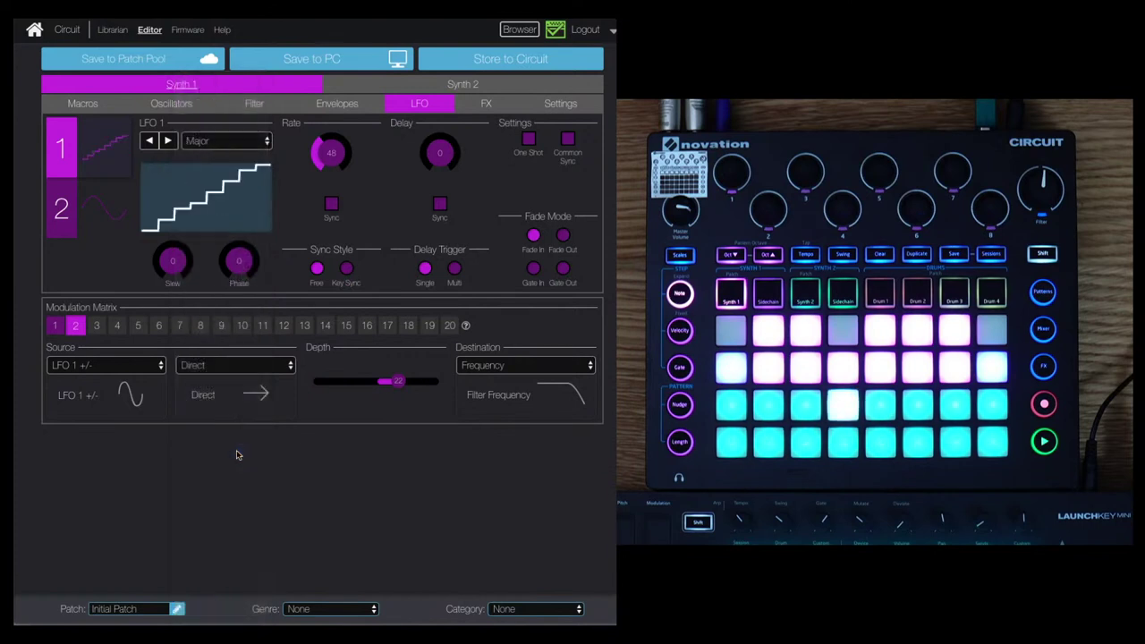
click(492, 371)
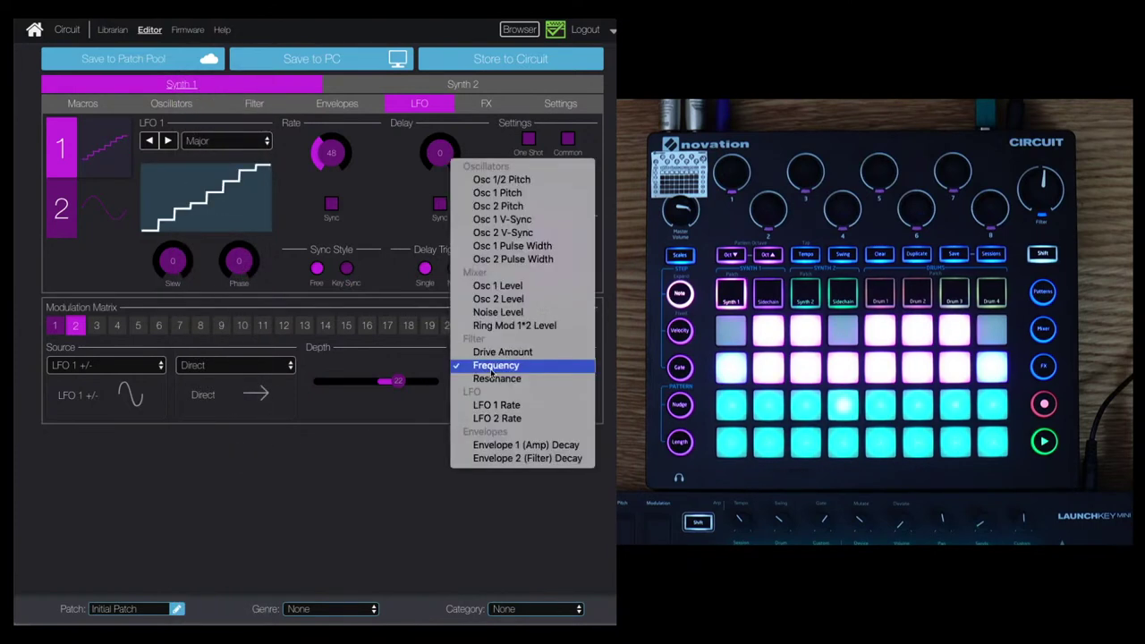
click(483, 193)
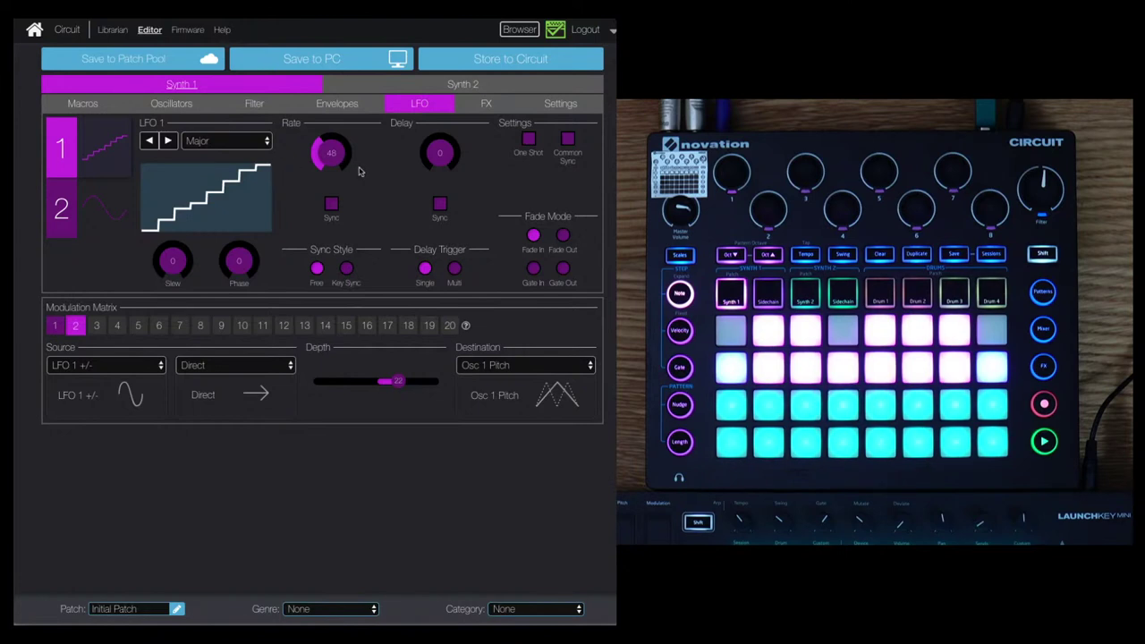
Raise Osc 2's mixer level to 127 and set Osc 1's waveform to Digital Vocal 1 with Index -4.
click(158, 105)
drag(567, 186, 542, 115)
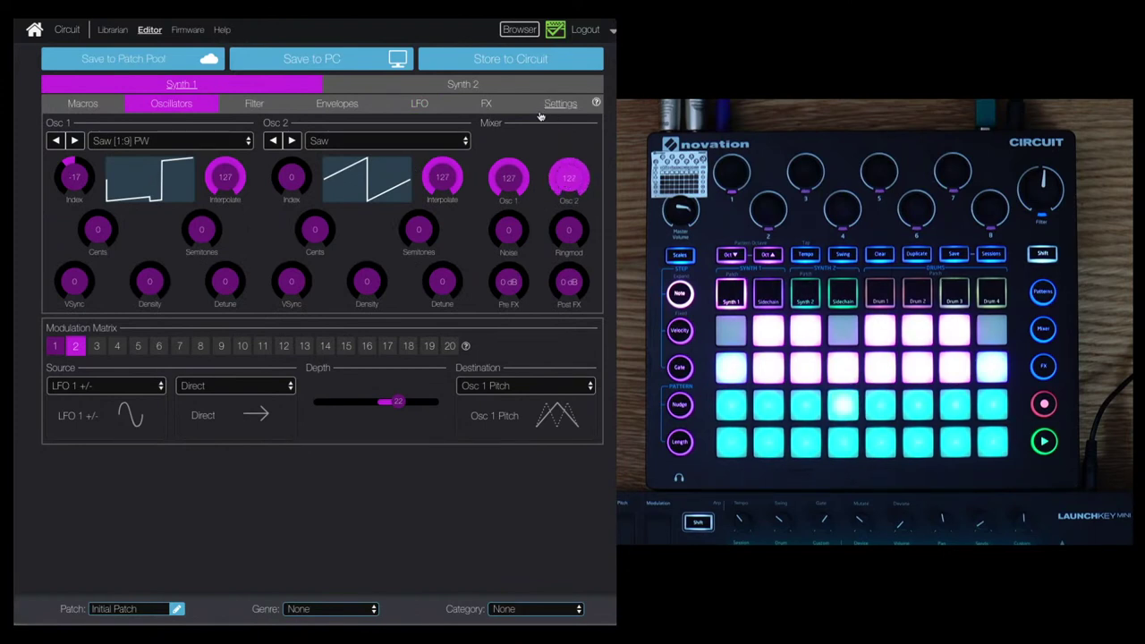
click(130, 143)
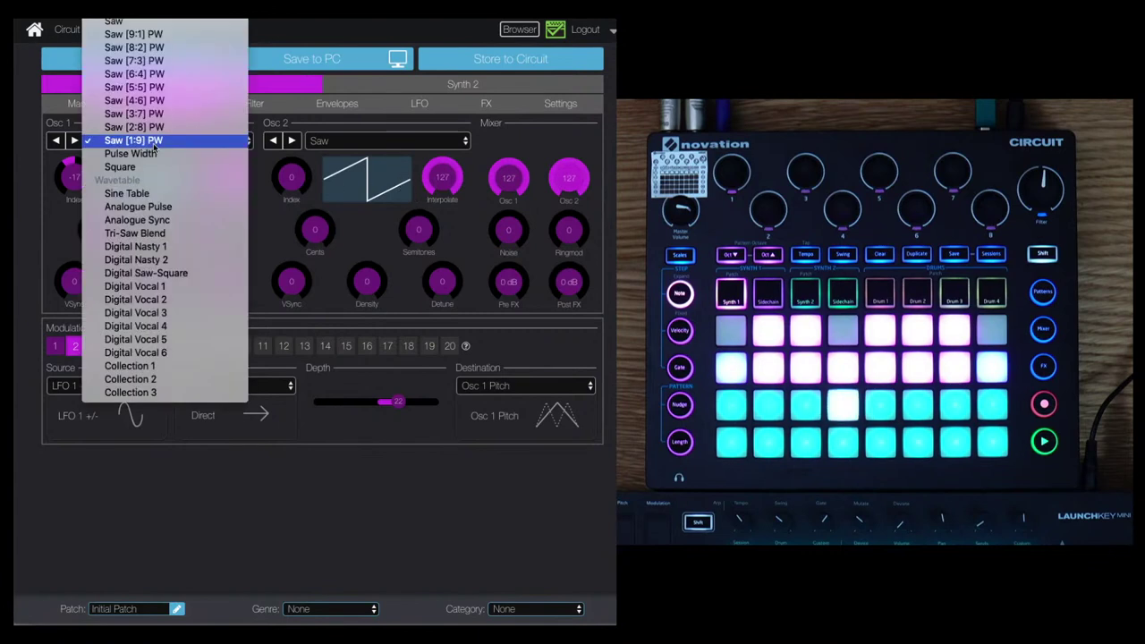
click(152, 288)
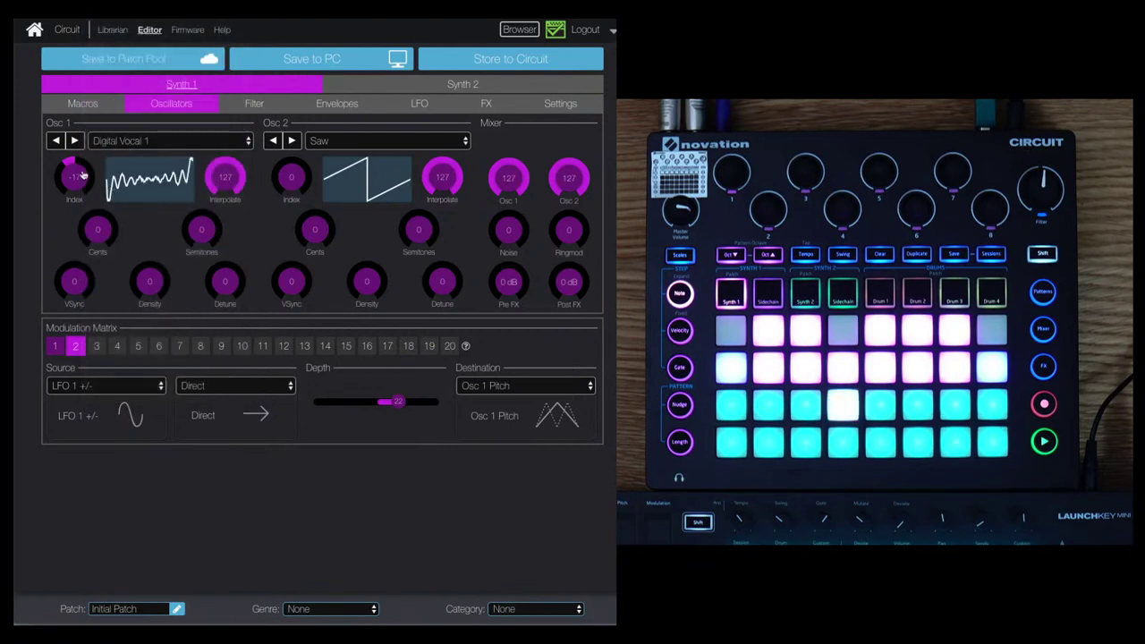
mouse_move(77, 175)
mouse_down()
mouse_move(77, 154)
mouse_move(70, 165)
mouse_move(87, 168)
mouse_up()
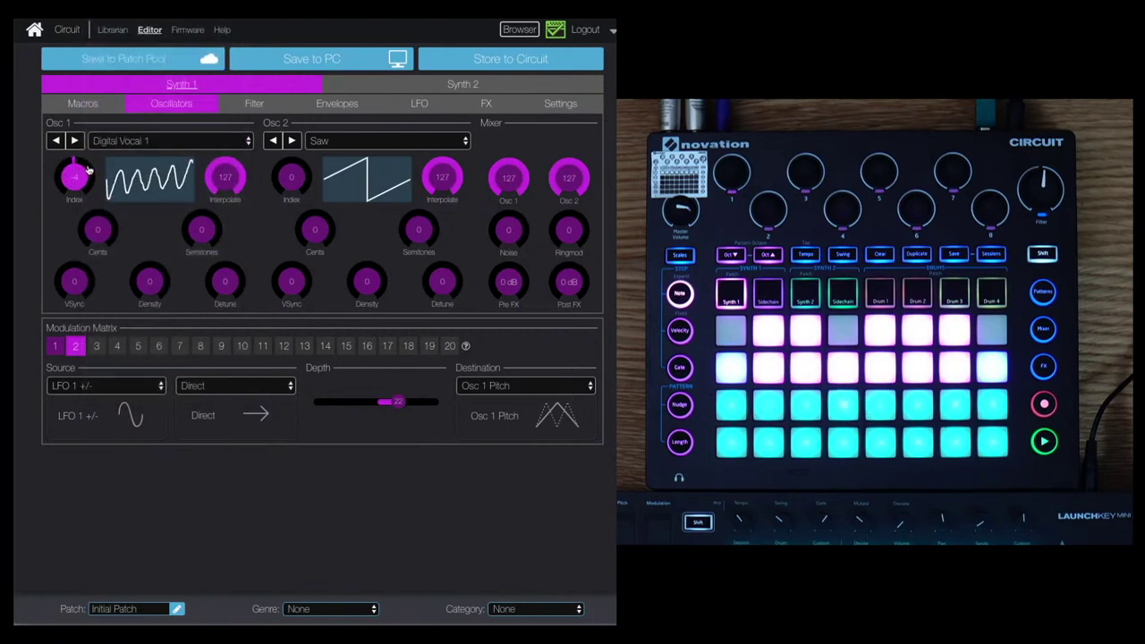
Set LFO 1's waveform to Min arp 1 with Rate 29 and raise modulation slot 2's depth to 30.
click(420, 105)
click(204, 141)
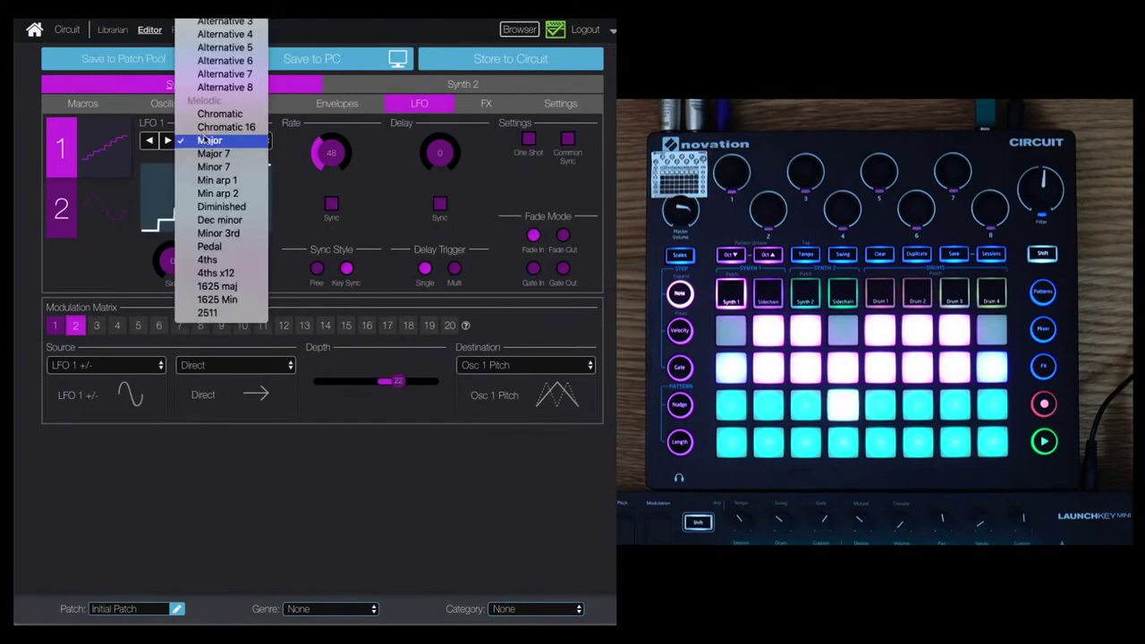
click(219, 181)
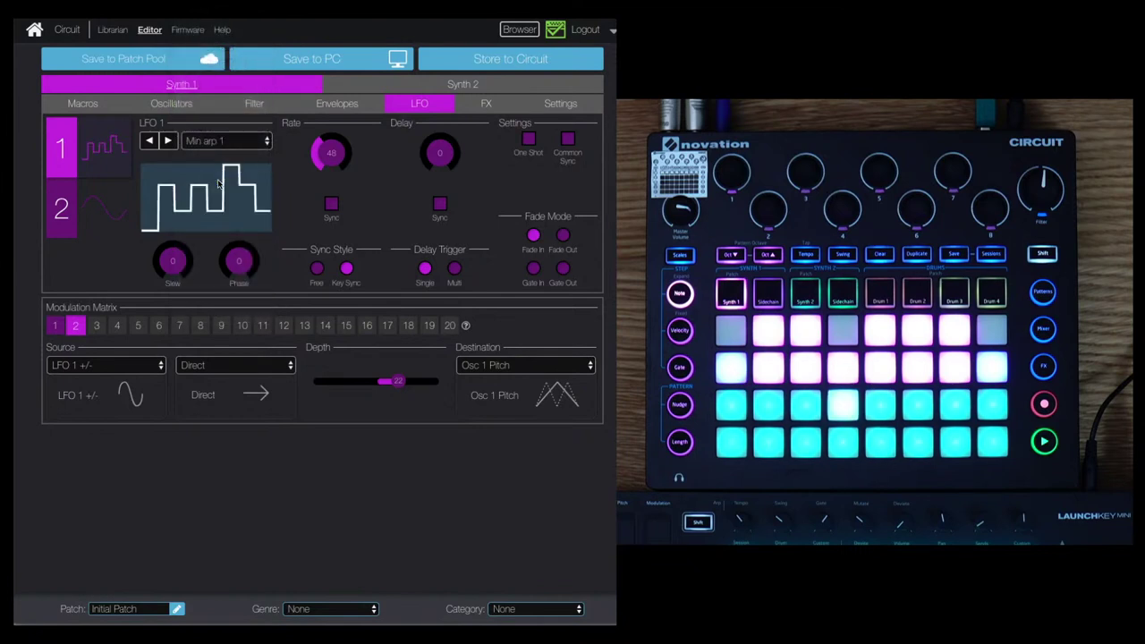
drag(326, 152, 331, 159)
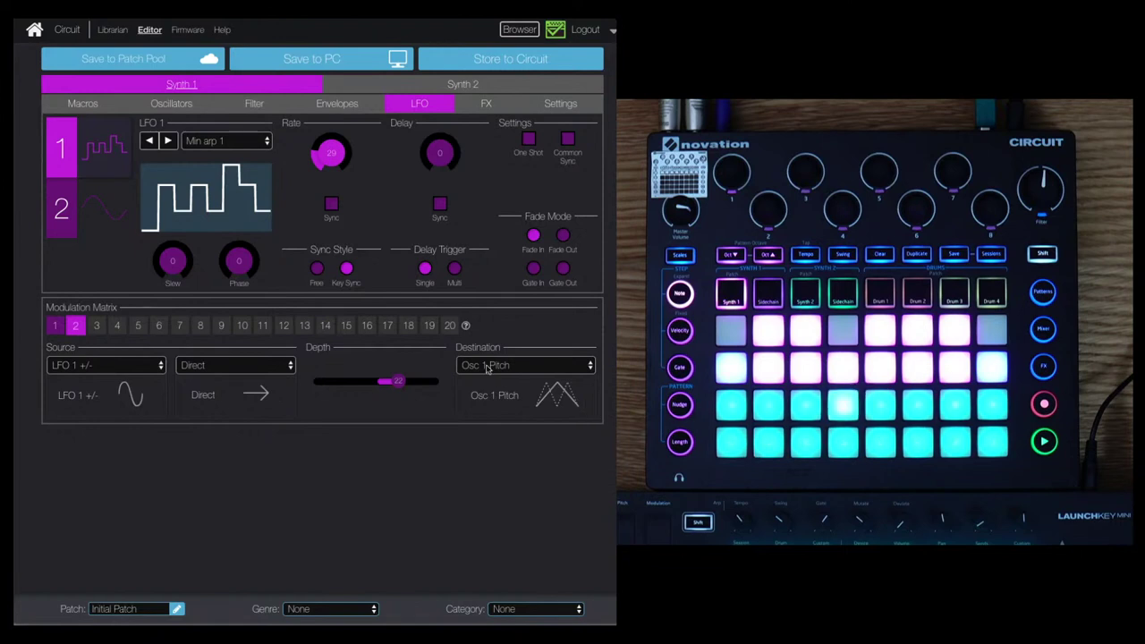
mouse_move(399, 384)
mouse_down()
mouse_move(416, 384)
mouse_move(406, 384)
mouse_up()
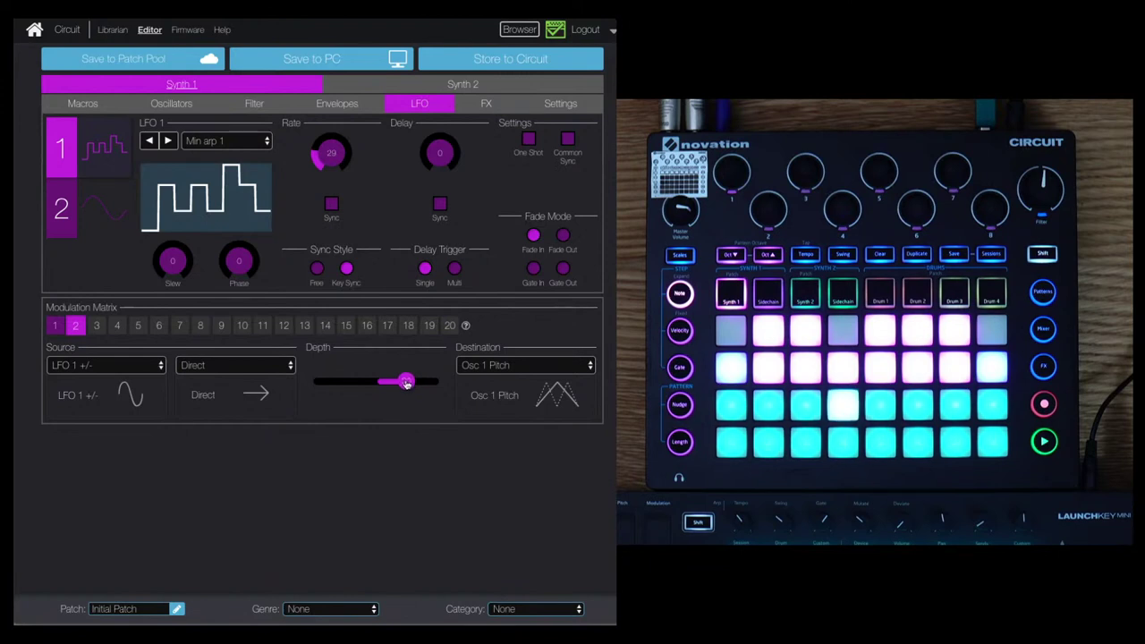
Lower Osc 2's mixer level to 0 and route LFO 1 +/- to Osc 2 Pitch in modulation slot 3.
click(211, 103)
drag(580, 188, 574, 203)
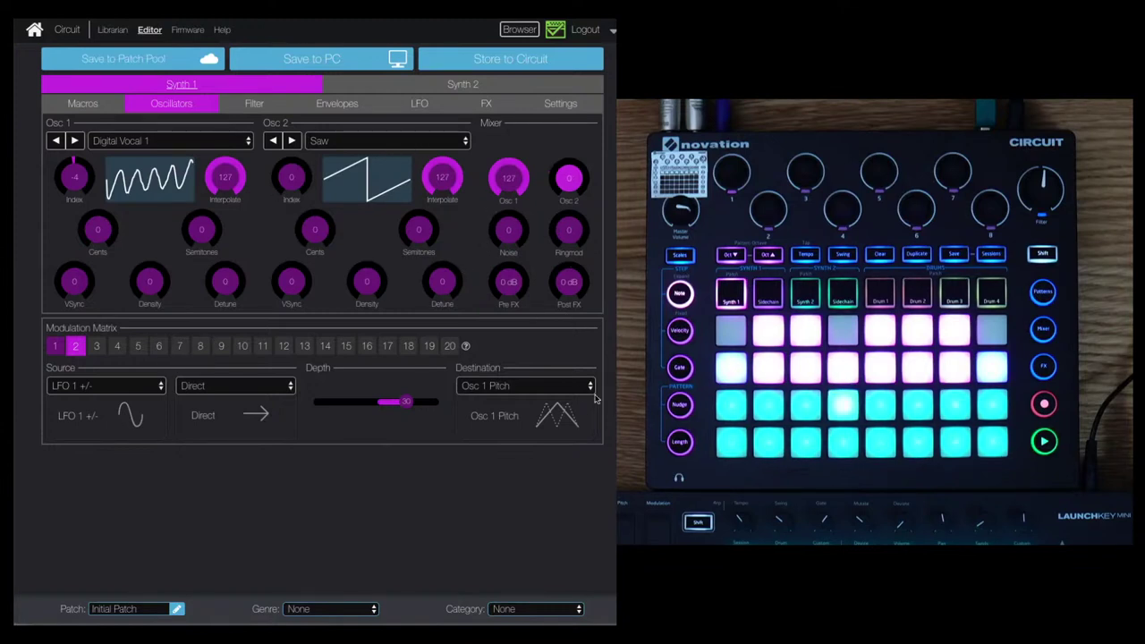
click(97, 348)
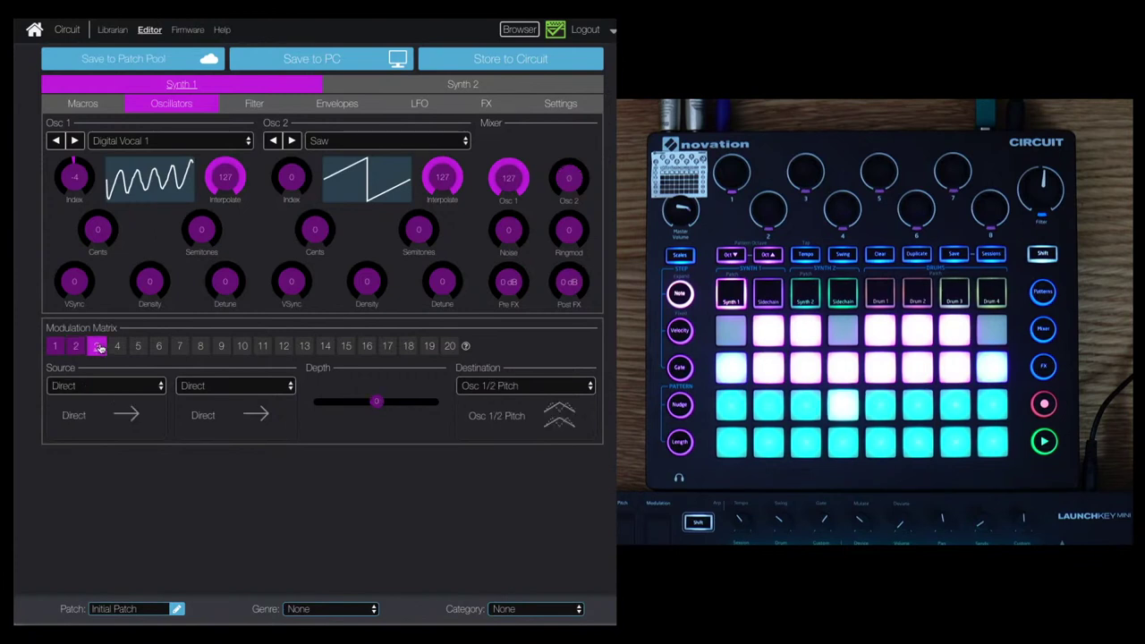
click(87, 390)
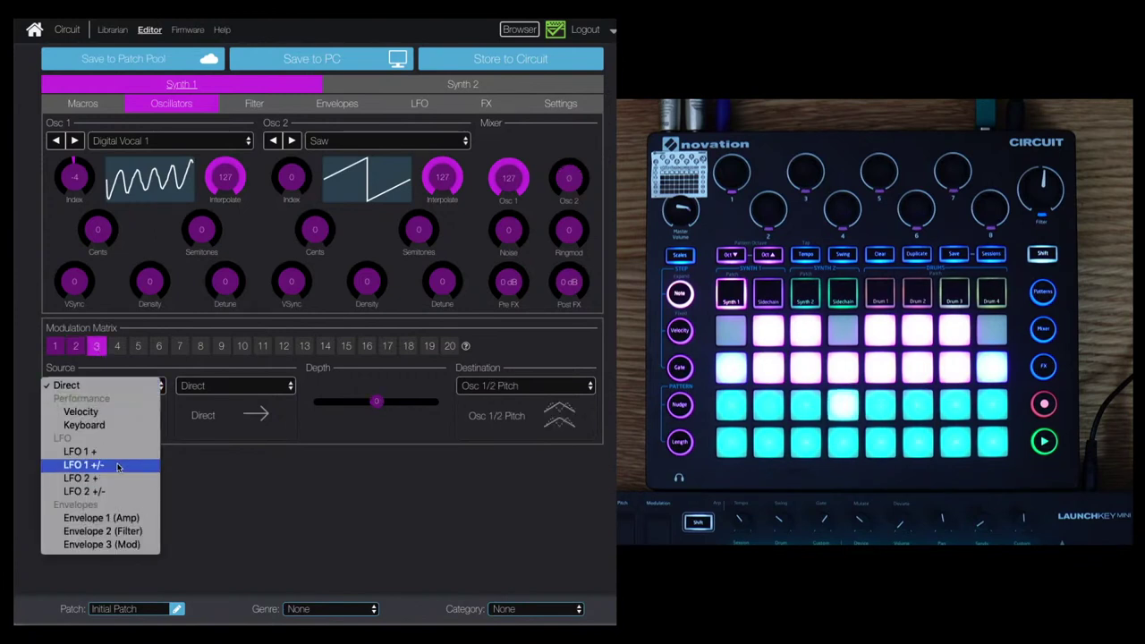
click(89, 463)
click(537, 383)
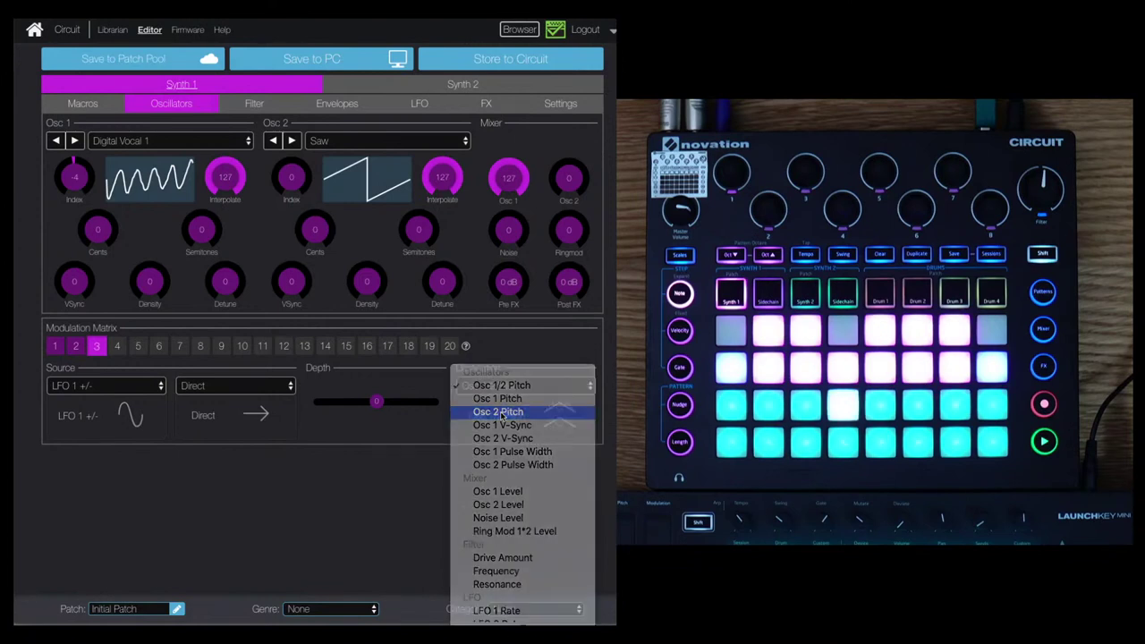
click(499, 410)
Raise Osc 2's mixer level to 127 and set modulation slot 3's depth to 26.
drag(378, 405, 393, 403)
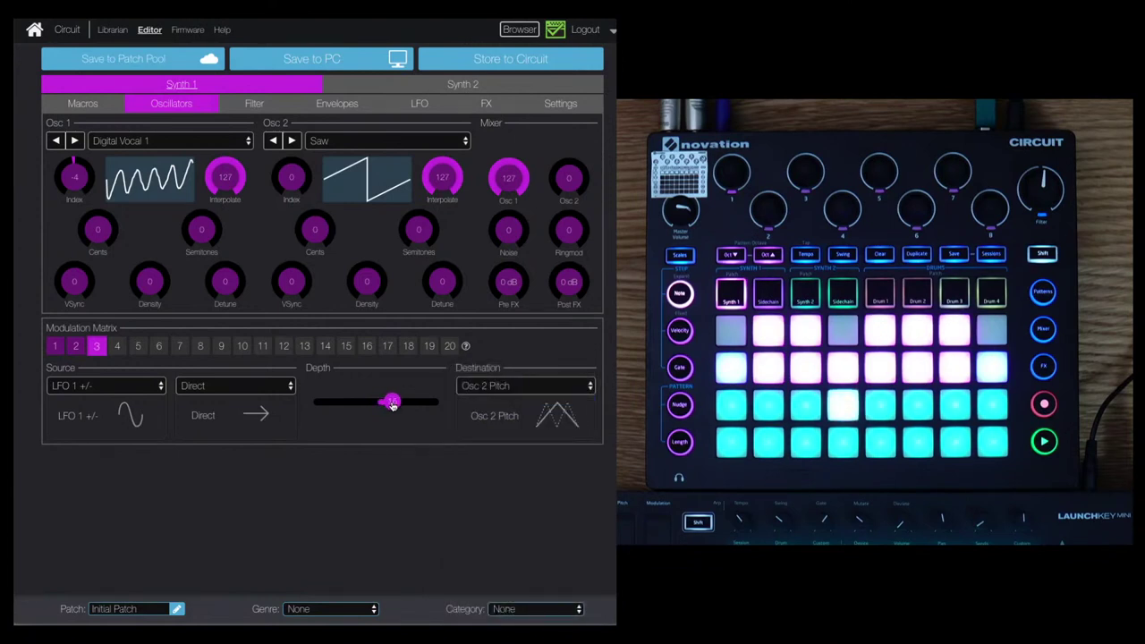
drag(565, 183, 547, 106)
drag(392, 402, 403, 402)
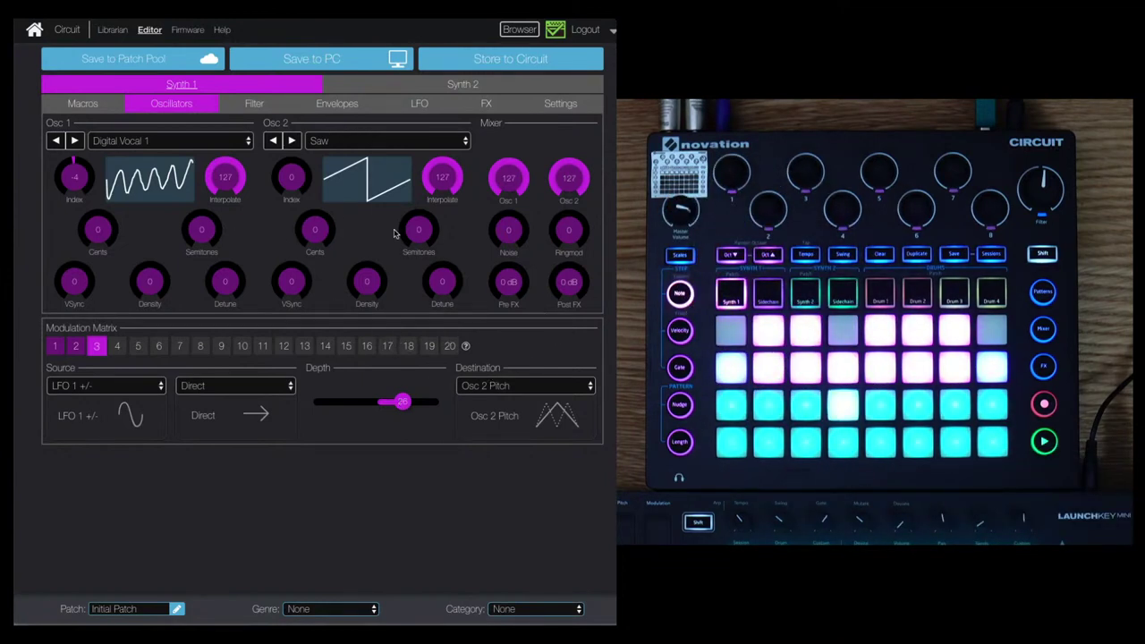
Set LFO 1's waveform back to Sine.
click(438, 104)
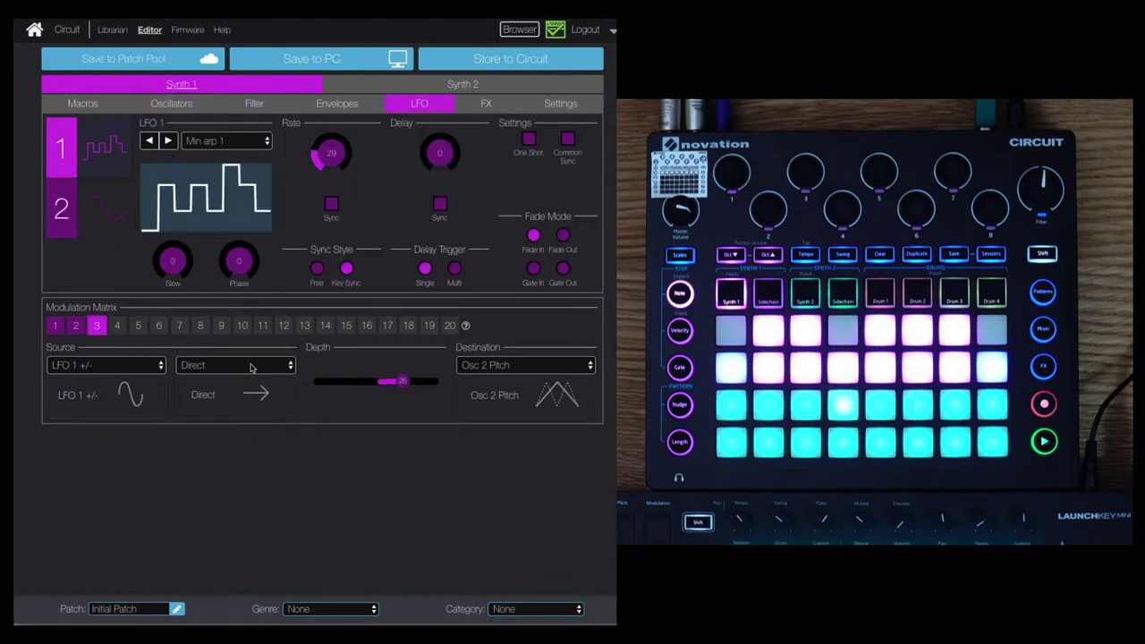
click(224, 143)
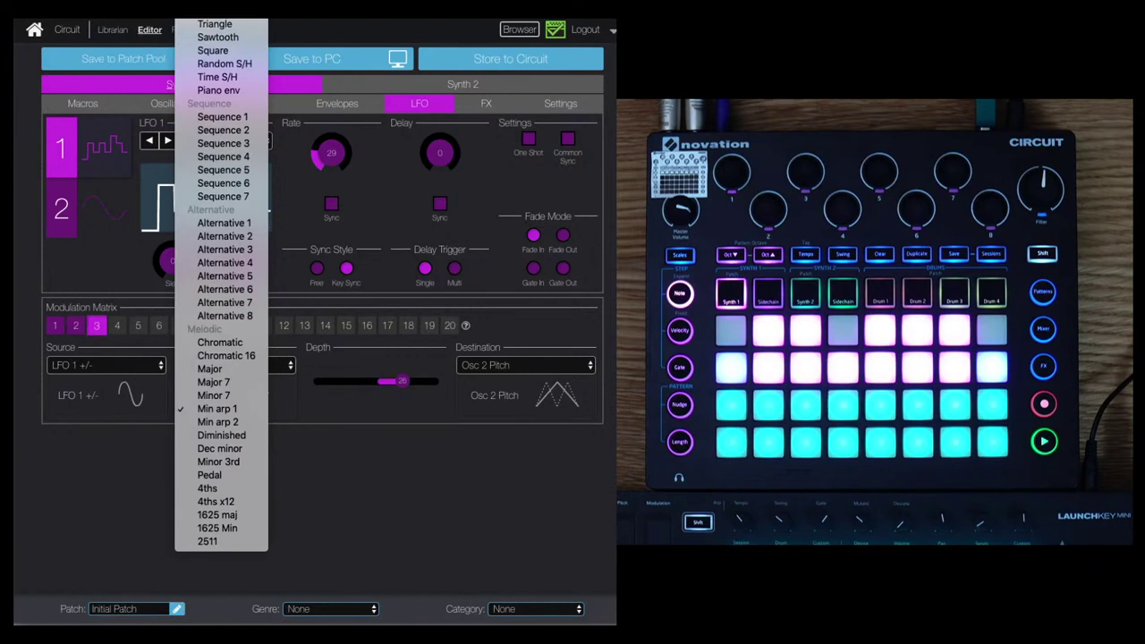
click(214, 23)
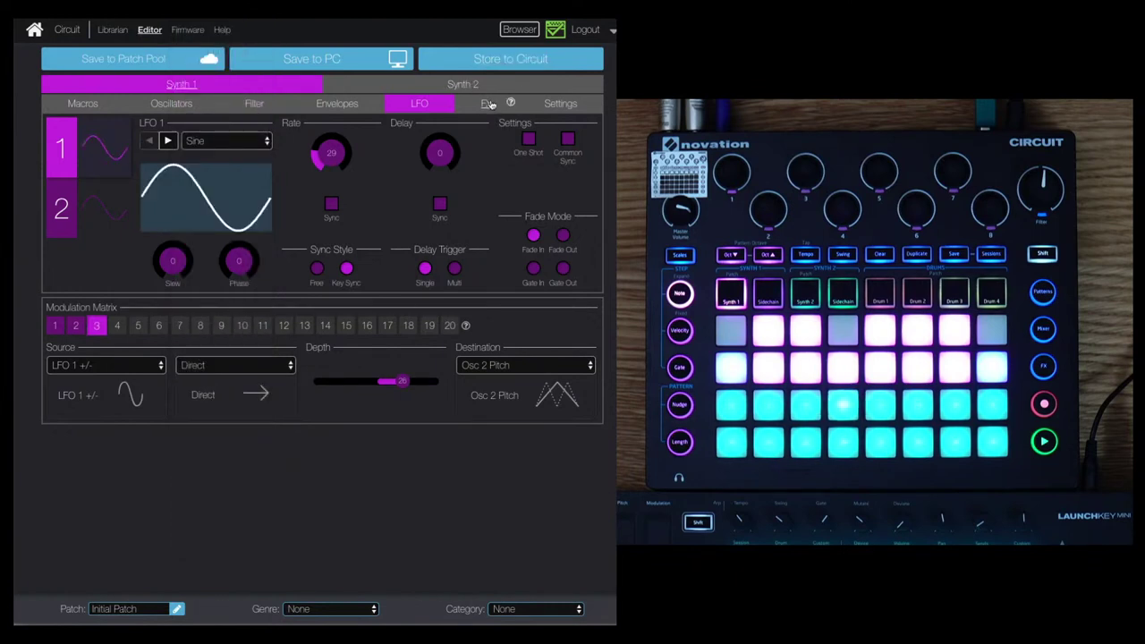
Try the Phaser effect for Synth 1 and return the effect type to Chorus.
click(488, 105)
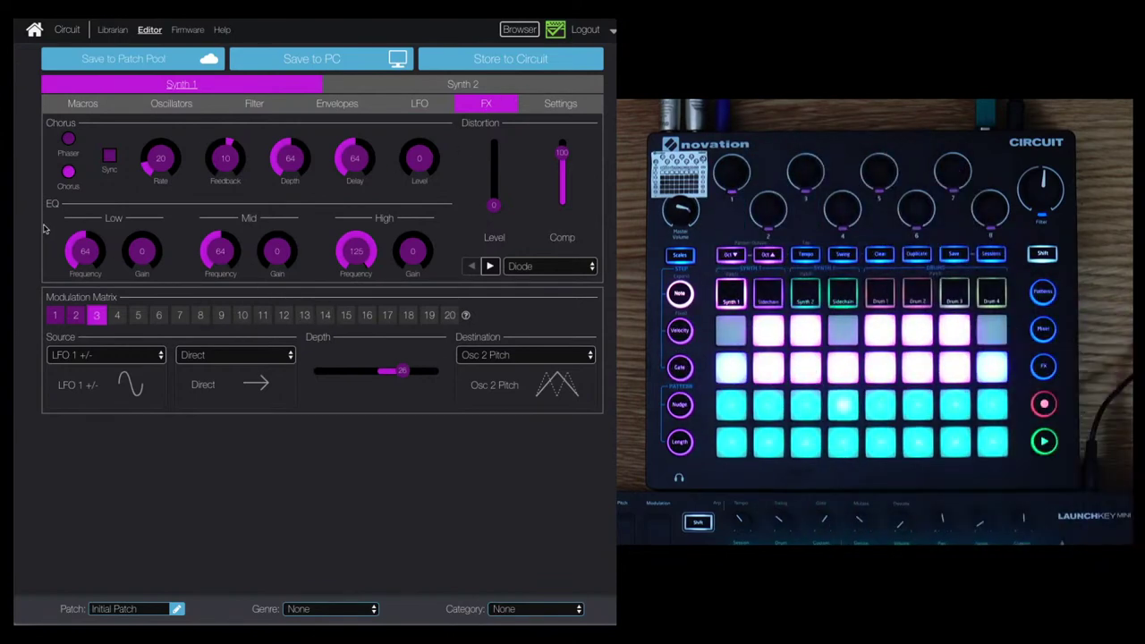
click(68, 140)
click(68, 171)
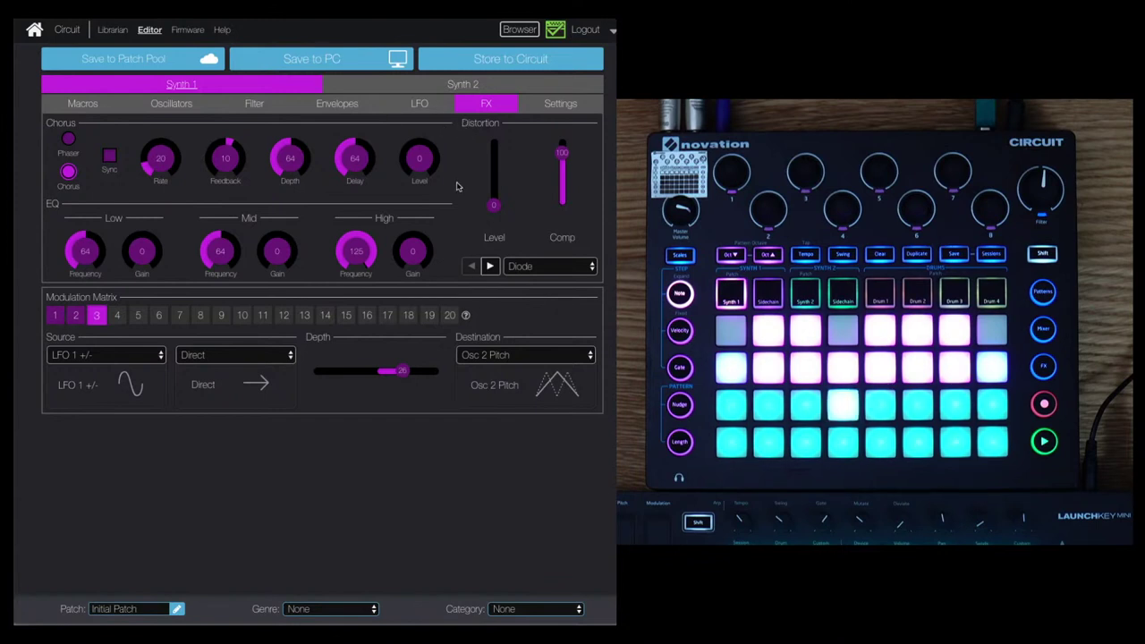
Set the distortion effect's Level to 77 and its type to Rectify.
mouse_move(497, 208)
mouse_down()
mouse_move(493, 145)
mouse_move(490, 211)
mouse_up()
click(533, 263)
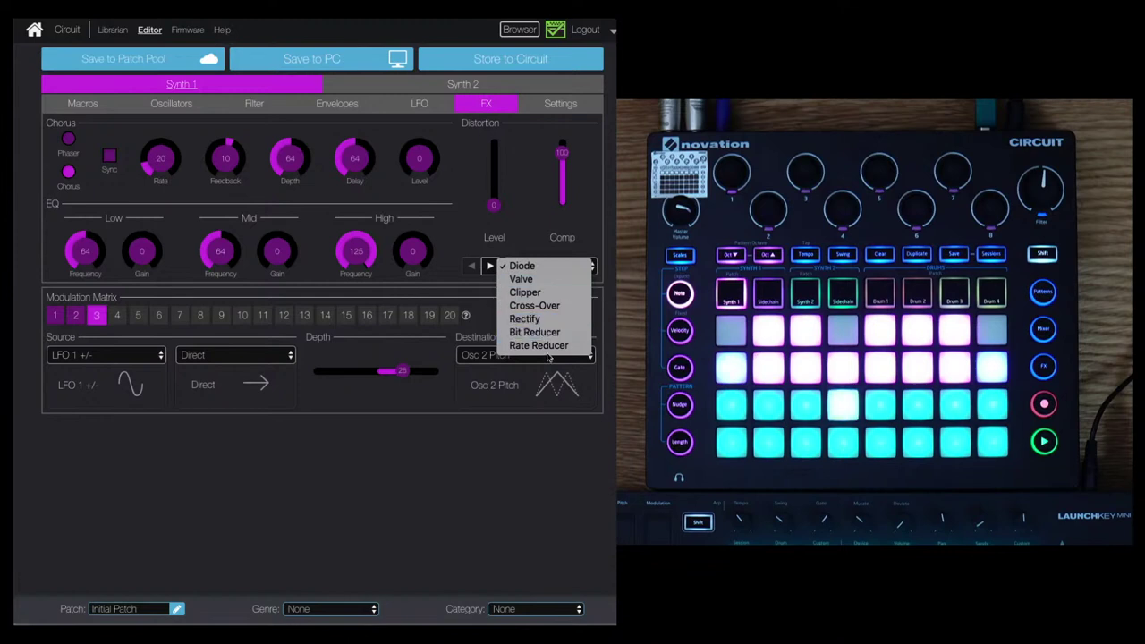
click(539, 228)
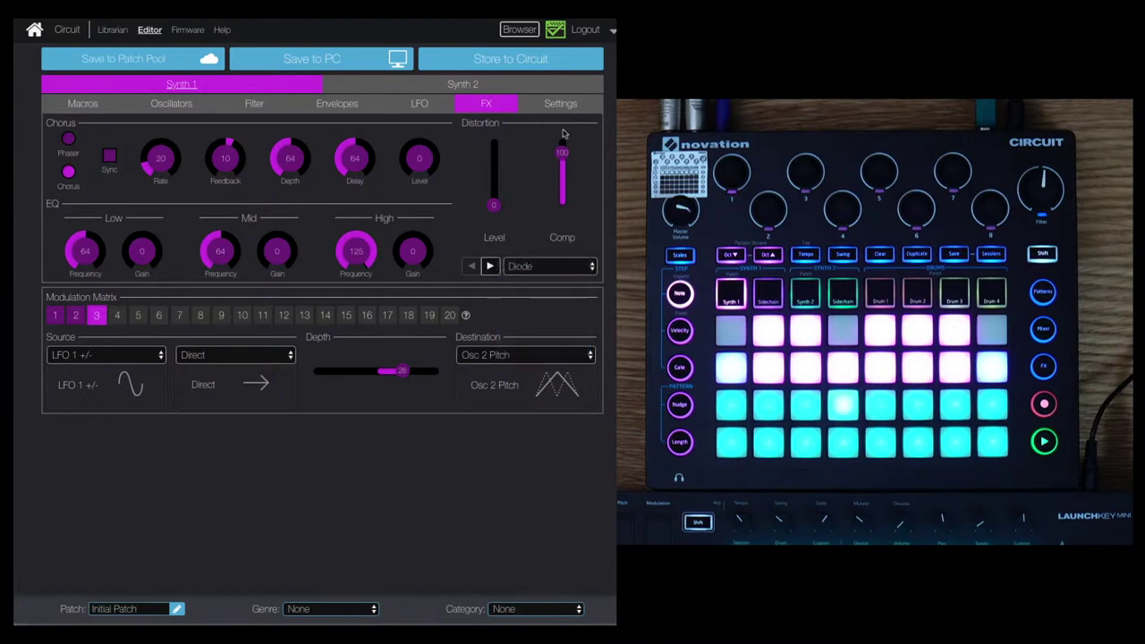
mouse_move(562, 154)
mouse_down()
mouse_move(564, 198)
mouse_move(562, 154)
mouse_up()
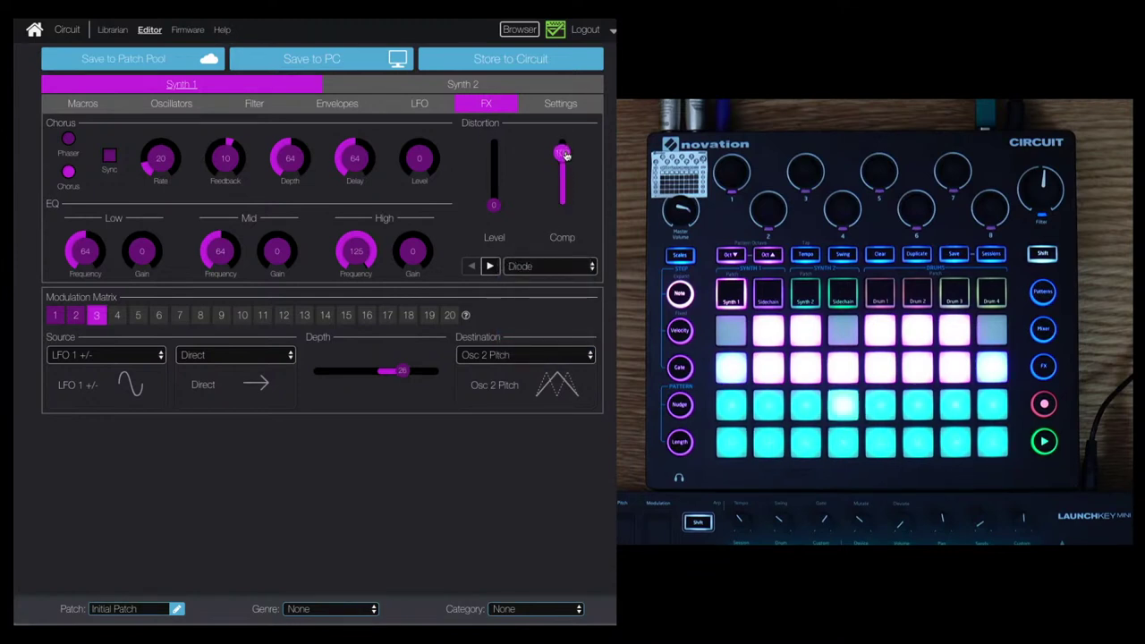
drag(491, 208, 496, 167)
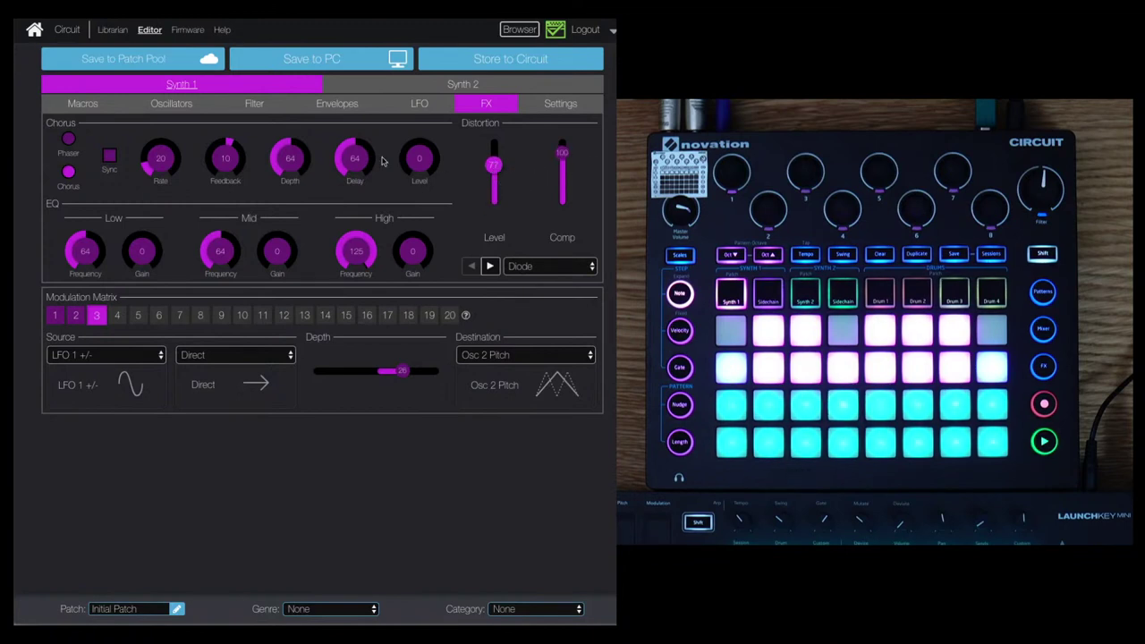
click(530, 268)
click(527, 320)
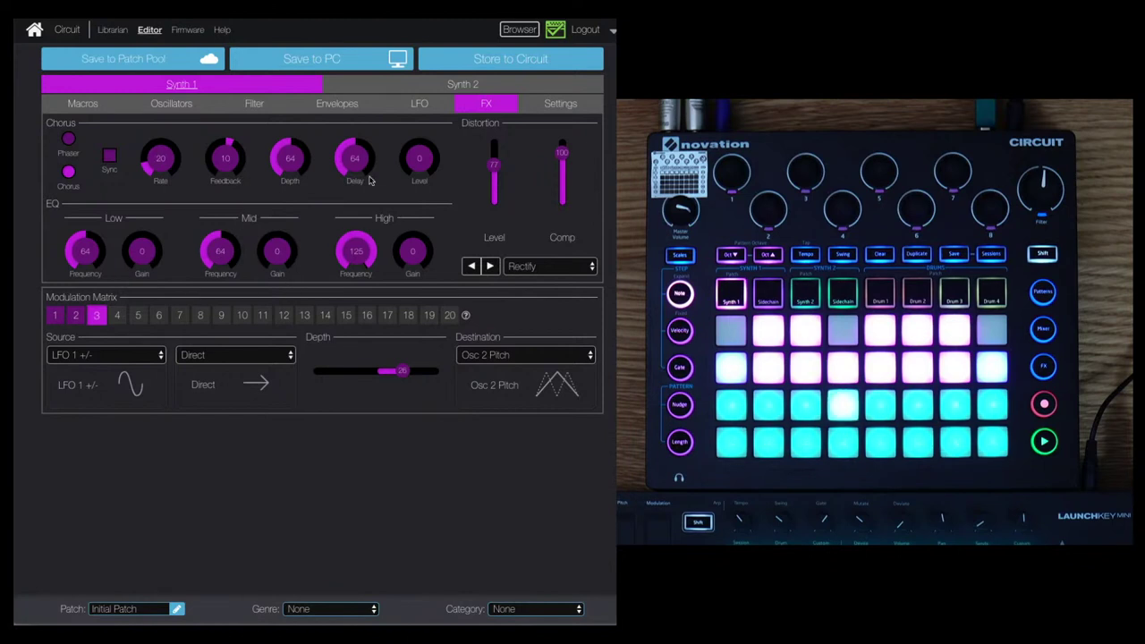
Try the chorus effect's Level at 127 and return it to 0.
drag(421, 170, 402, 78)
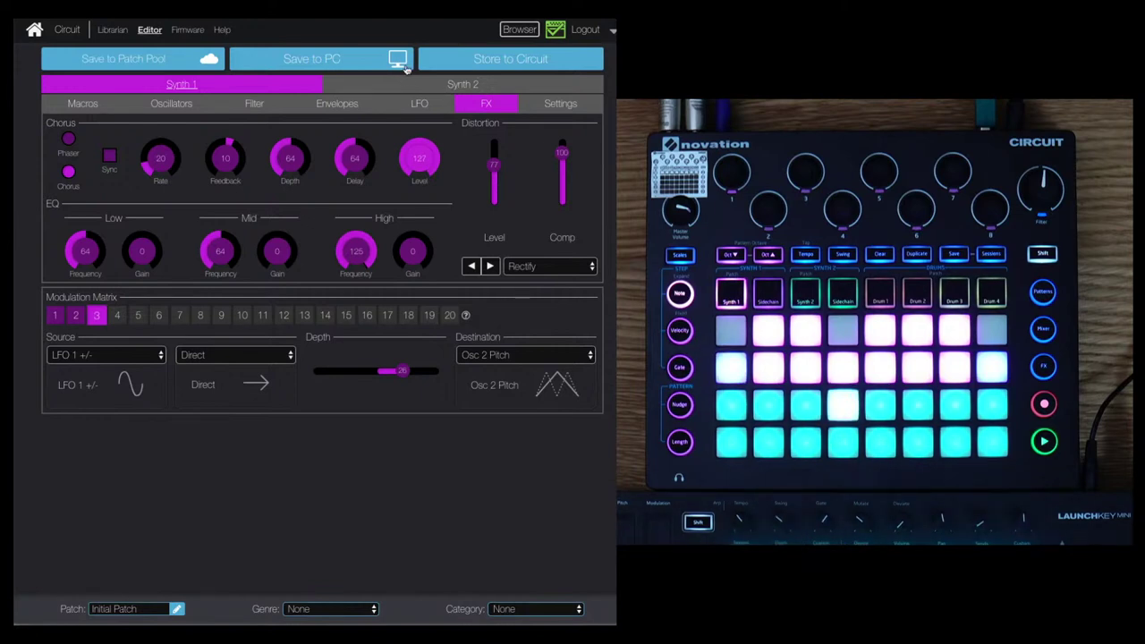
drag(419, 167, 414, 243)
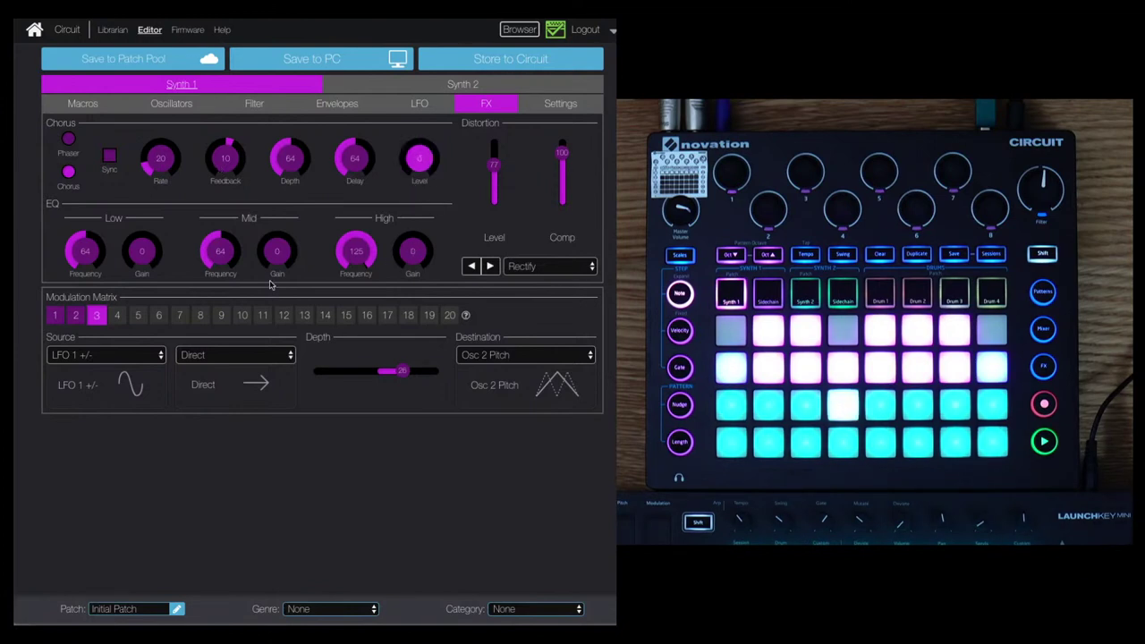
Try the Poly and Mono polyphony modes, settling on Autoglide with a Portamento Rate of 60.
click(551, 105)
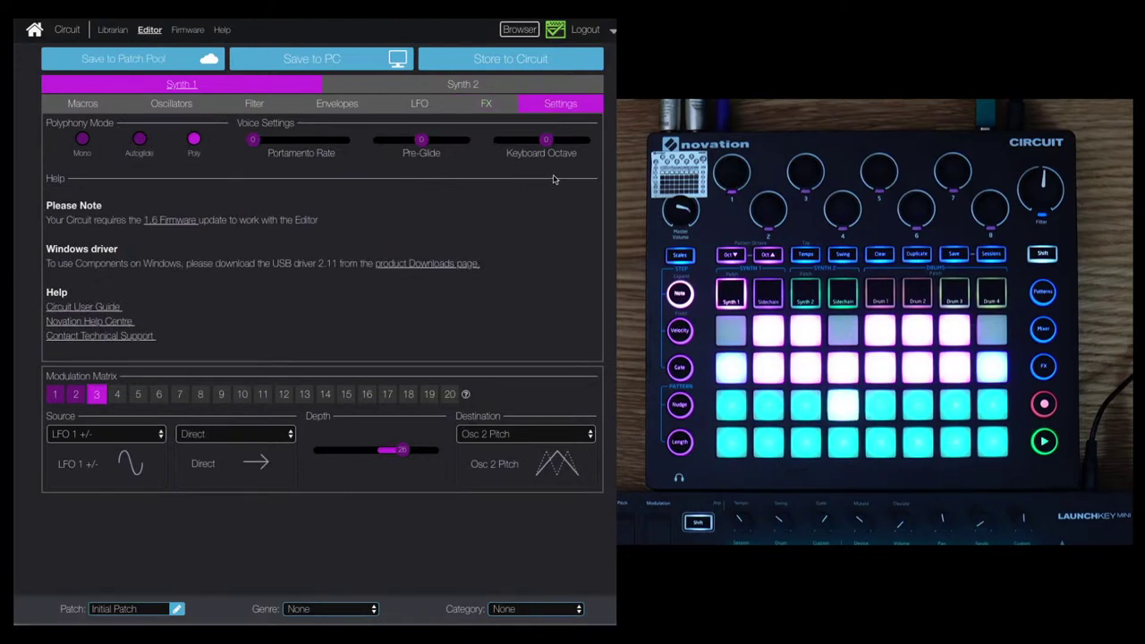
click(194, 141)
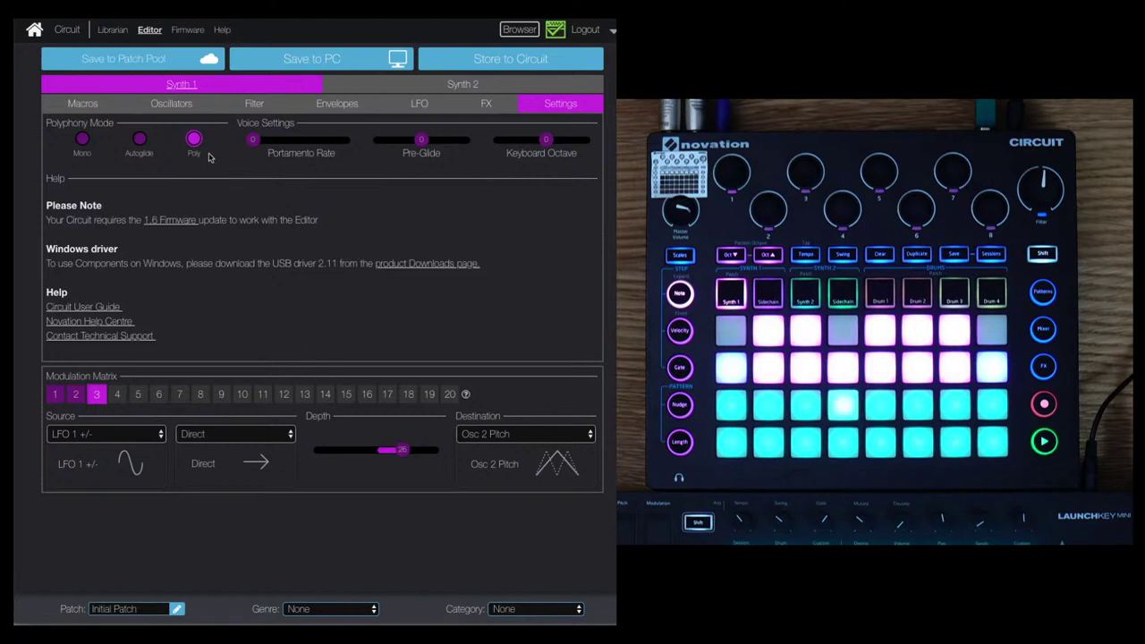
click(82, 142)
click(85, 144)
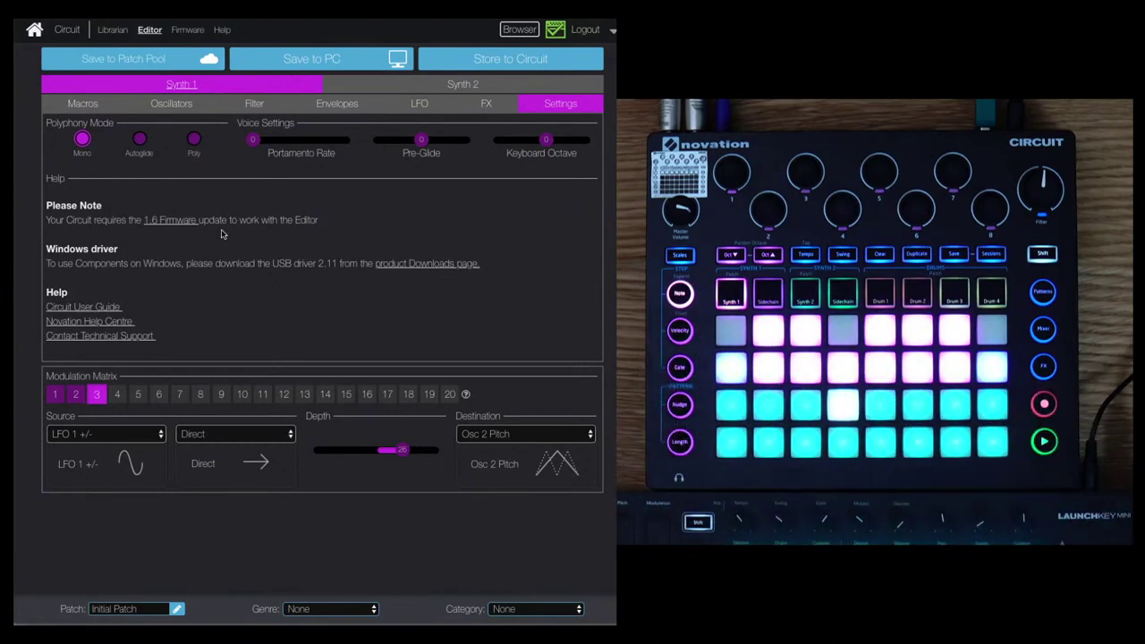
click(139, 138)
drag(253, 139, 294, 141)
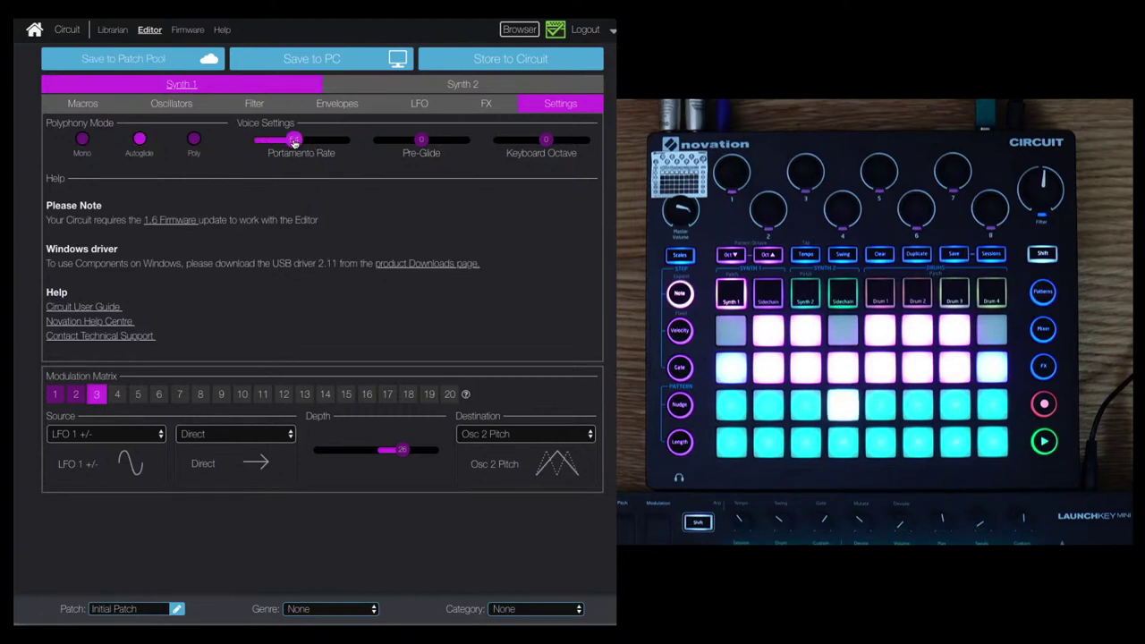
Set the depth of modulation slots 3 and 2 to 0 to remove LFO 1's pitch modulation.
click(417, 104)
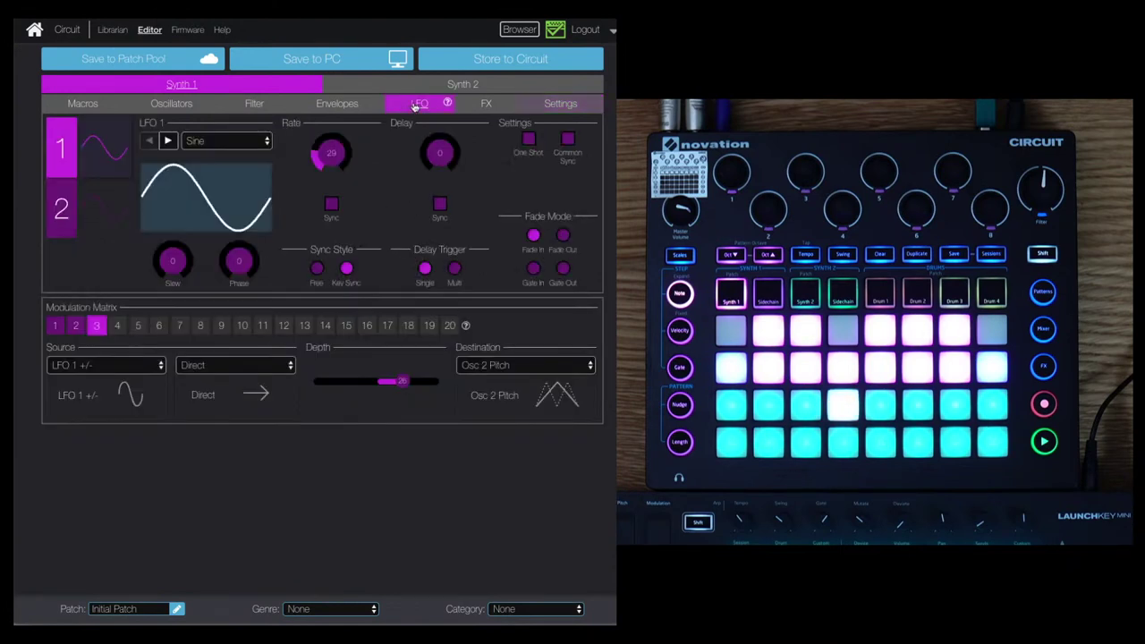
drag(402, 382, 378, 385)
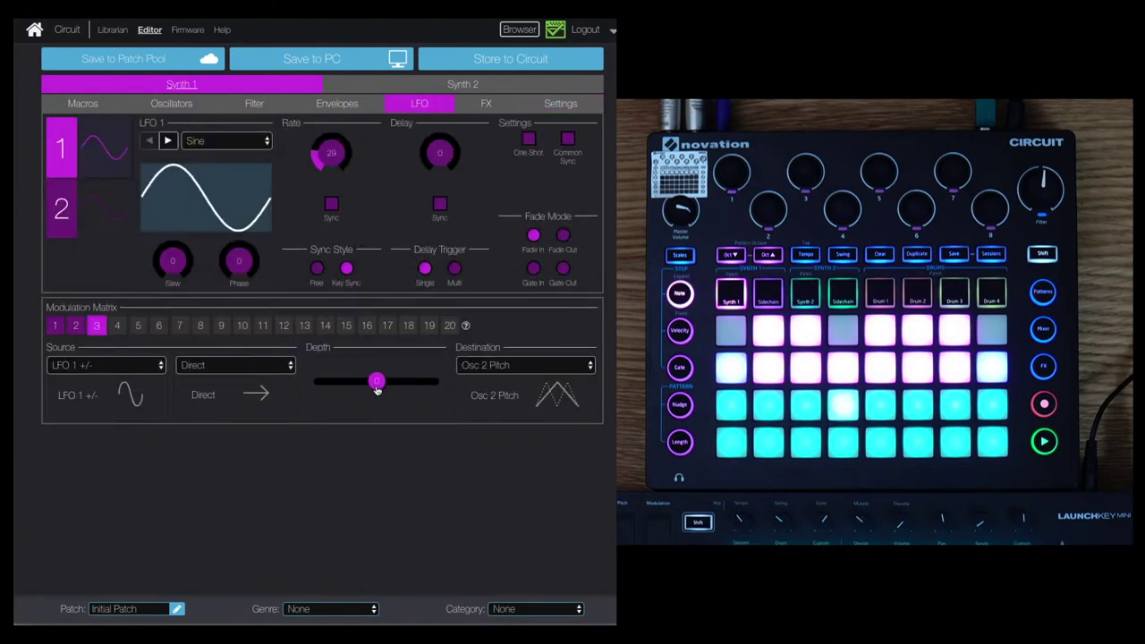
click(77, 327)
drag(407, 383, 377, 384)
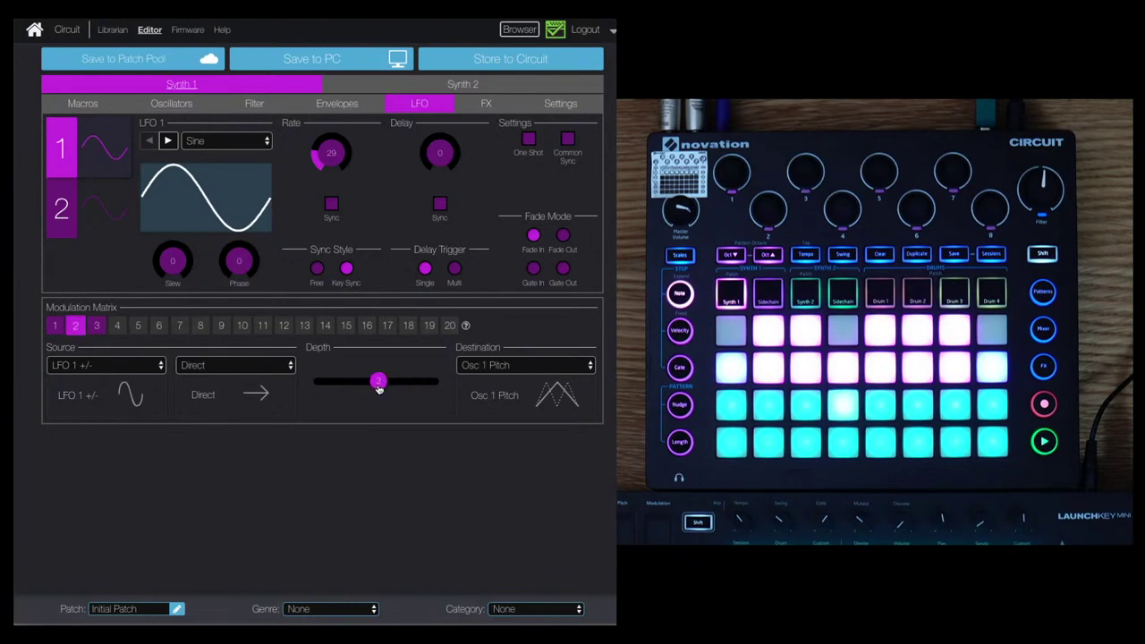
Set the voice's Pre-Glide to 6 and the Portamento Rate to 73.
click(559, 104)
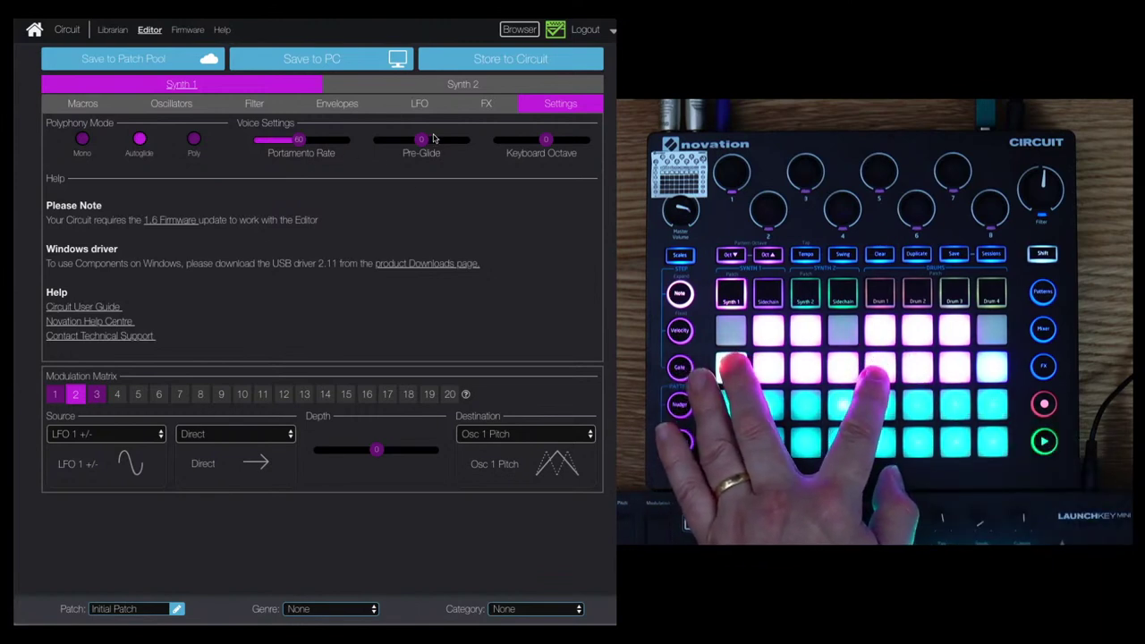
drag(422, 142, 445, 143)
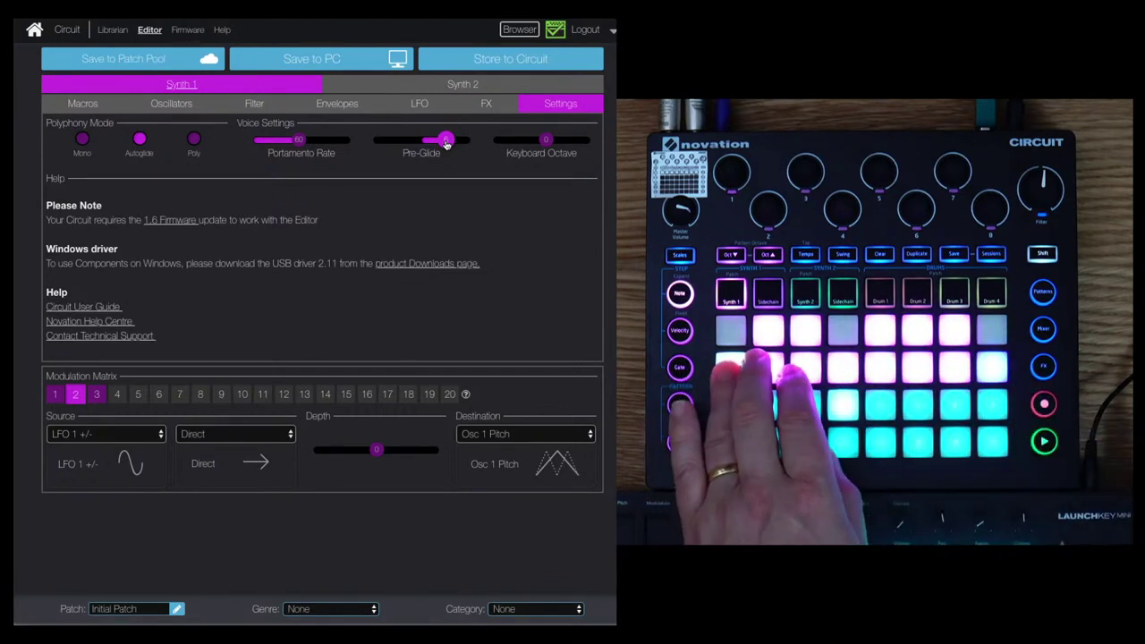
drag(296, 141, 308, 141)
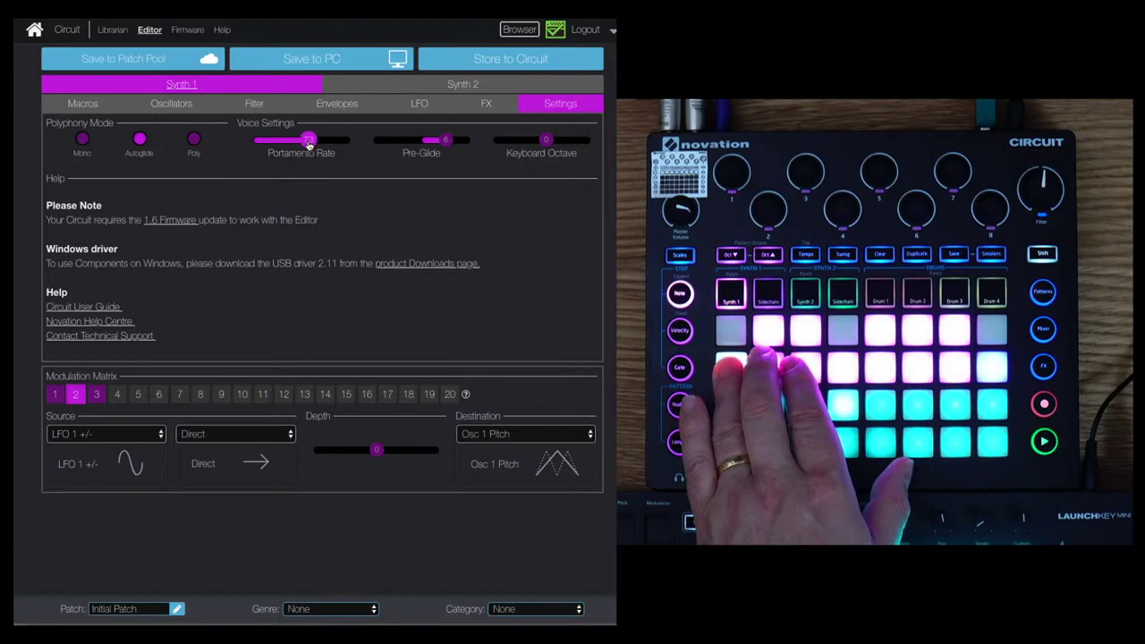
click(93, 106)
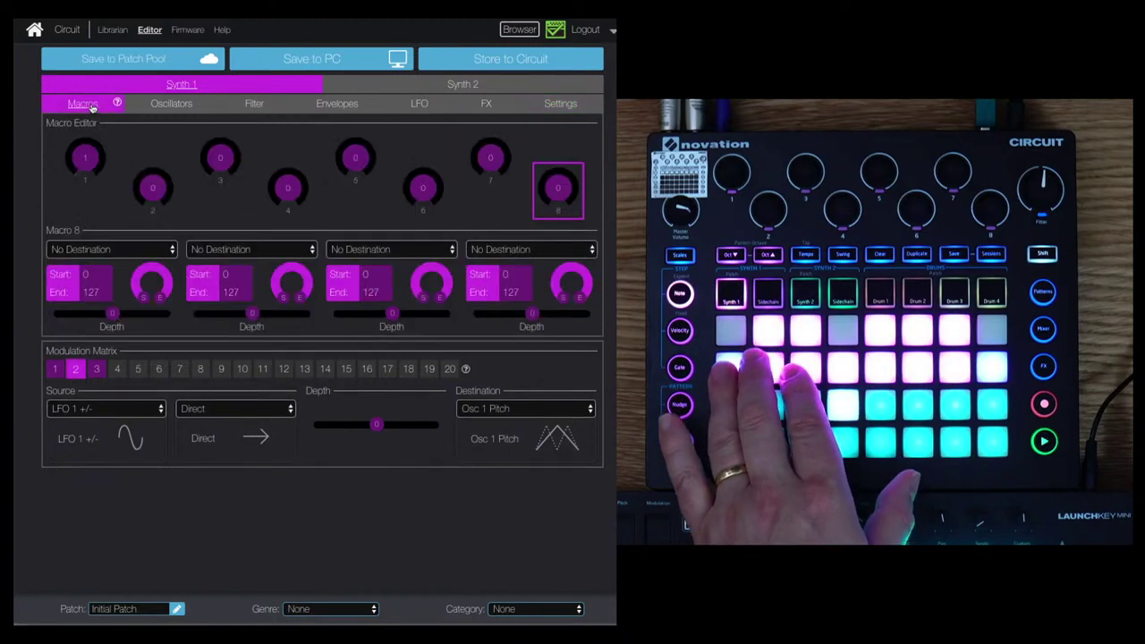
click(165, 104)
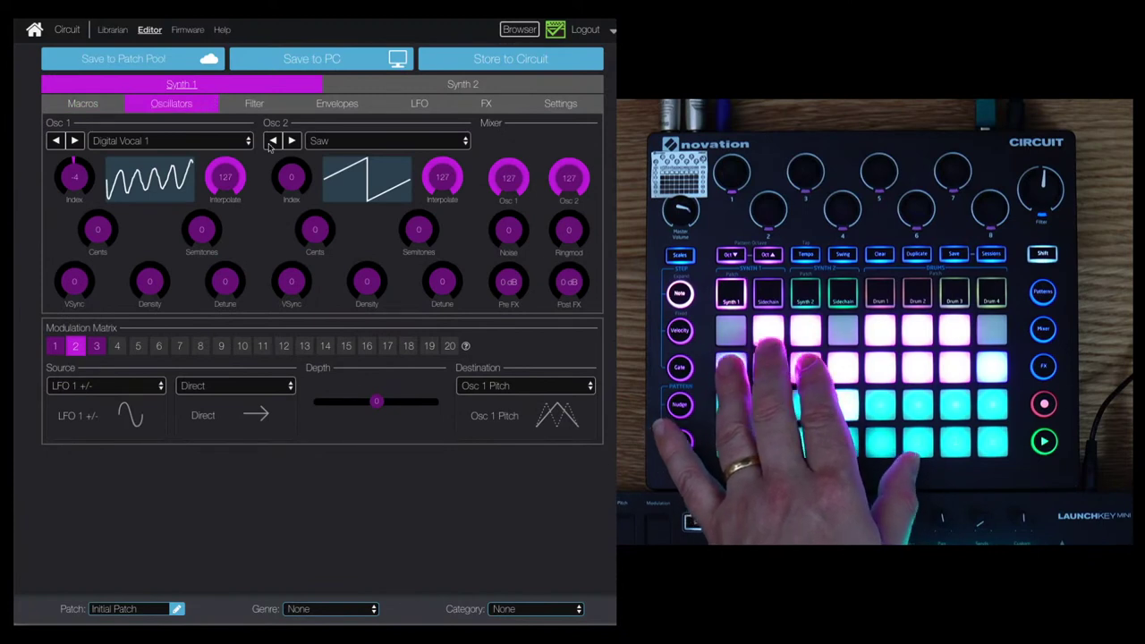
click(255, 103)
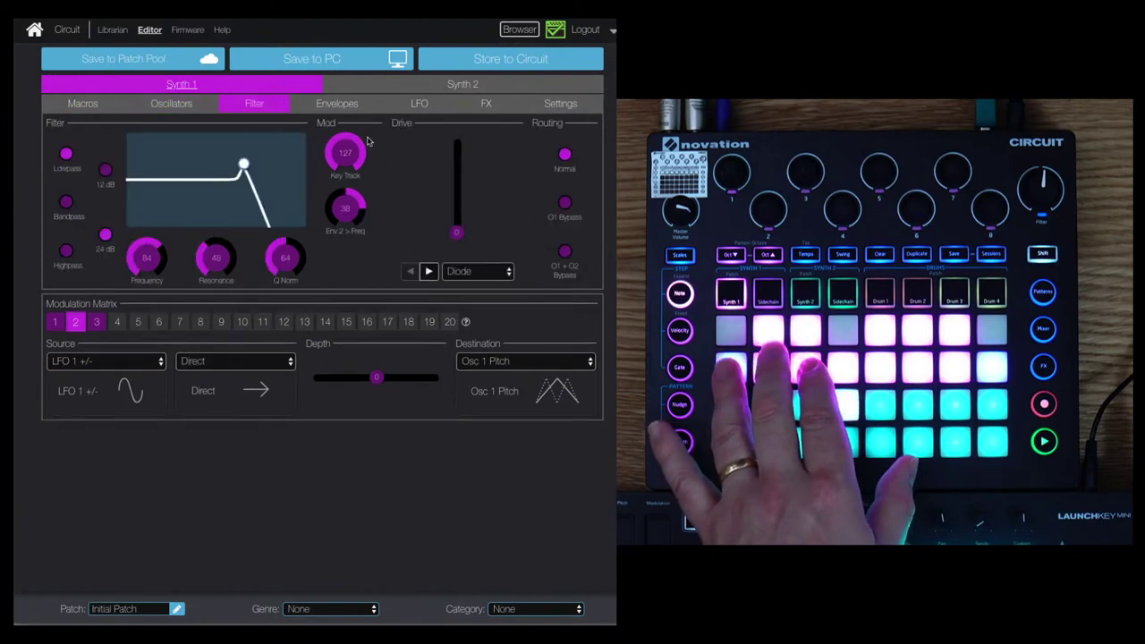
click(335, 104)
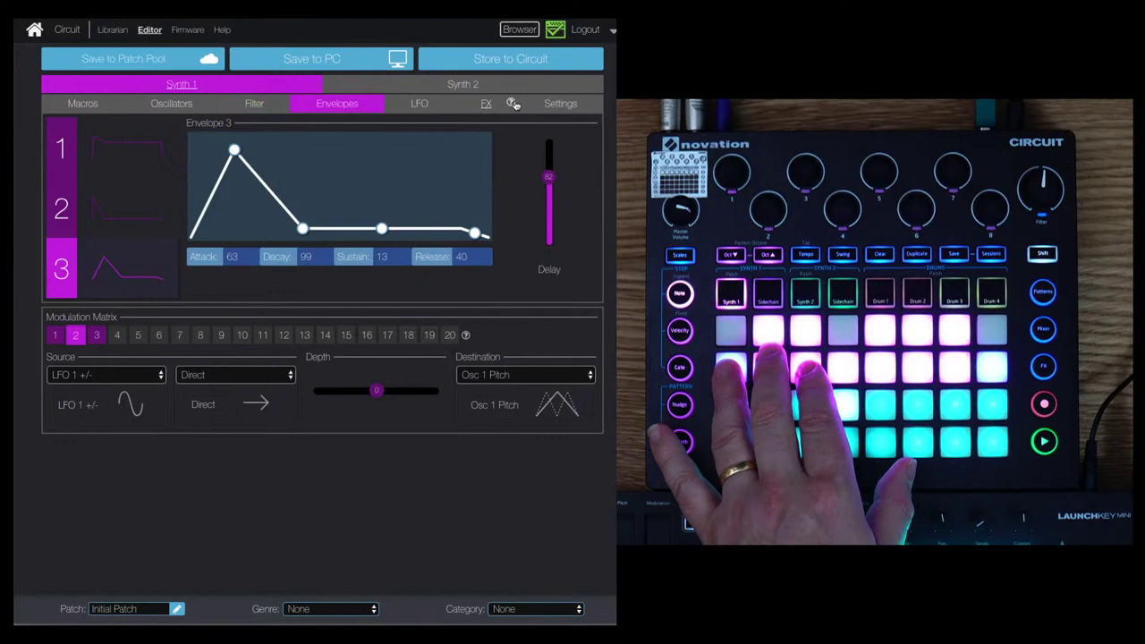
click(561, 104)
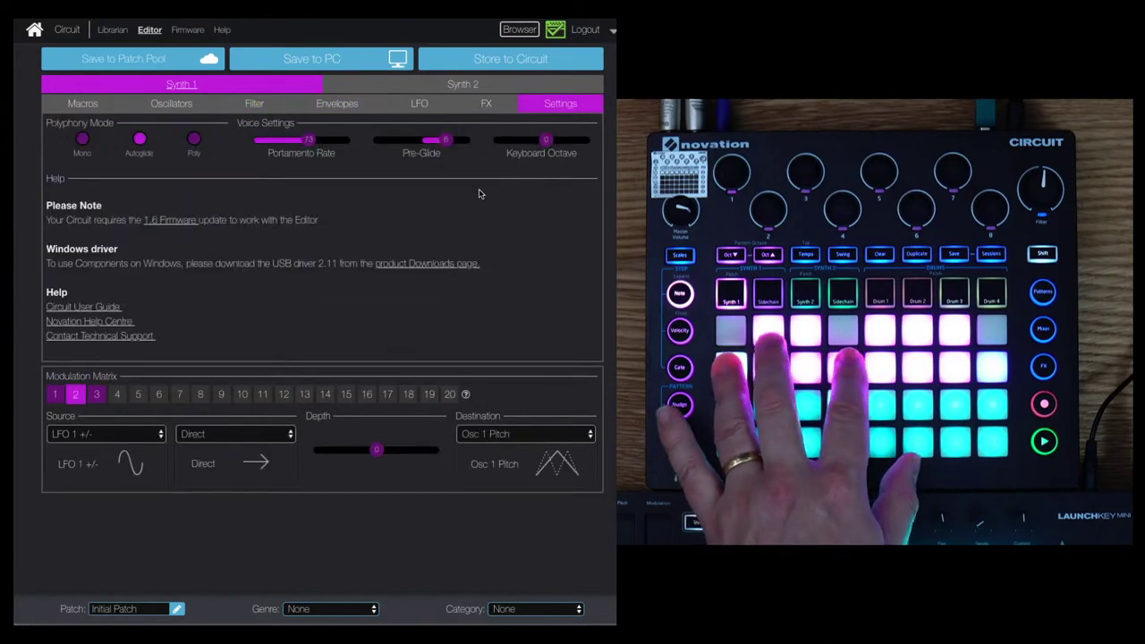
Compare Mono and Autoglide polyphony with a Portamento Rate of 119 and Pre-Glide of 8, and return the rate to 0.
drag(307, 140, 345, 141)
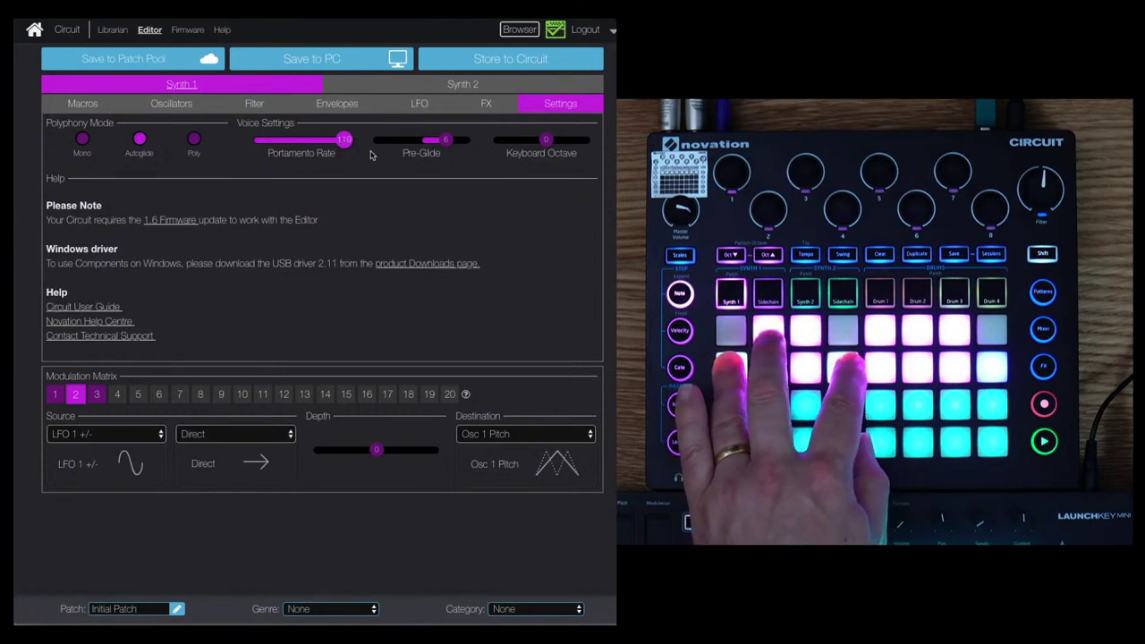
click(80, 140)
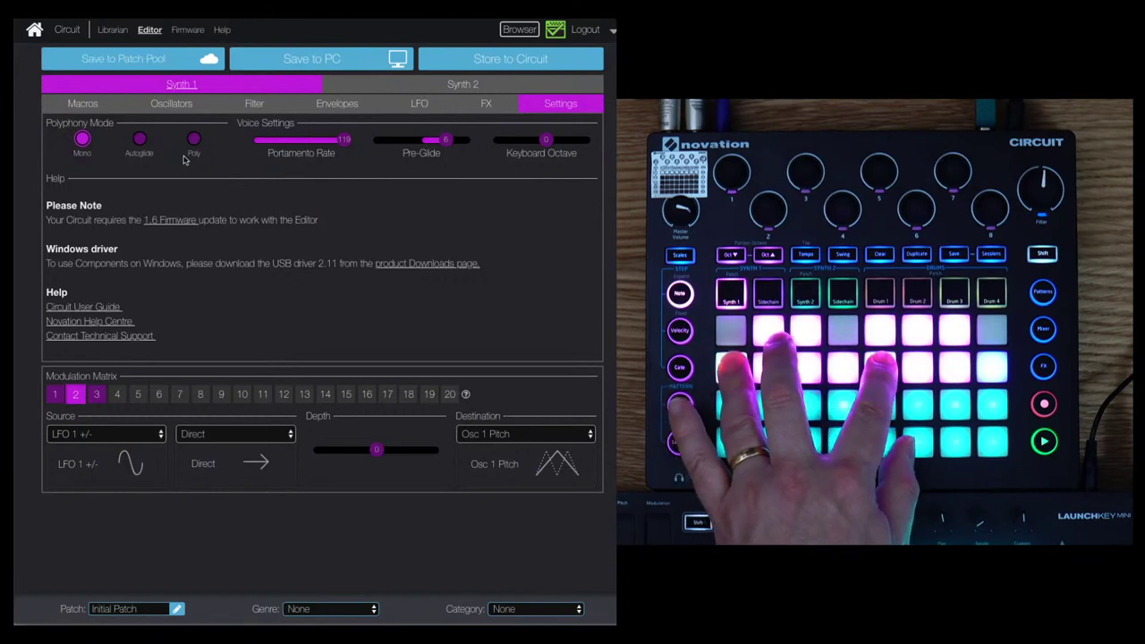
mouse_move(449, 144)
mouse_down()
mouse_move(429, 146)
mouse_move(455, 141)
mouse_up()
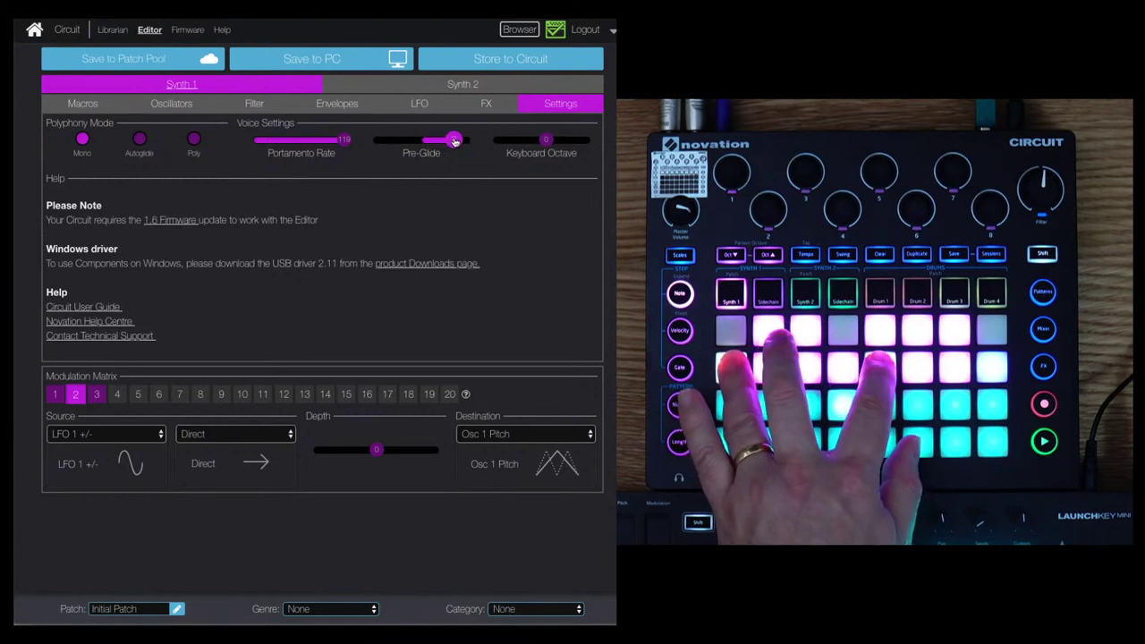
click(139, 141)
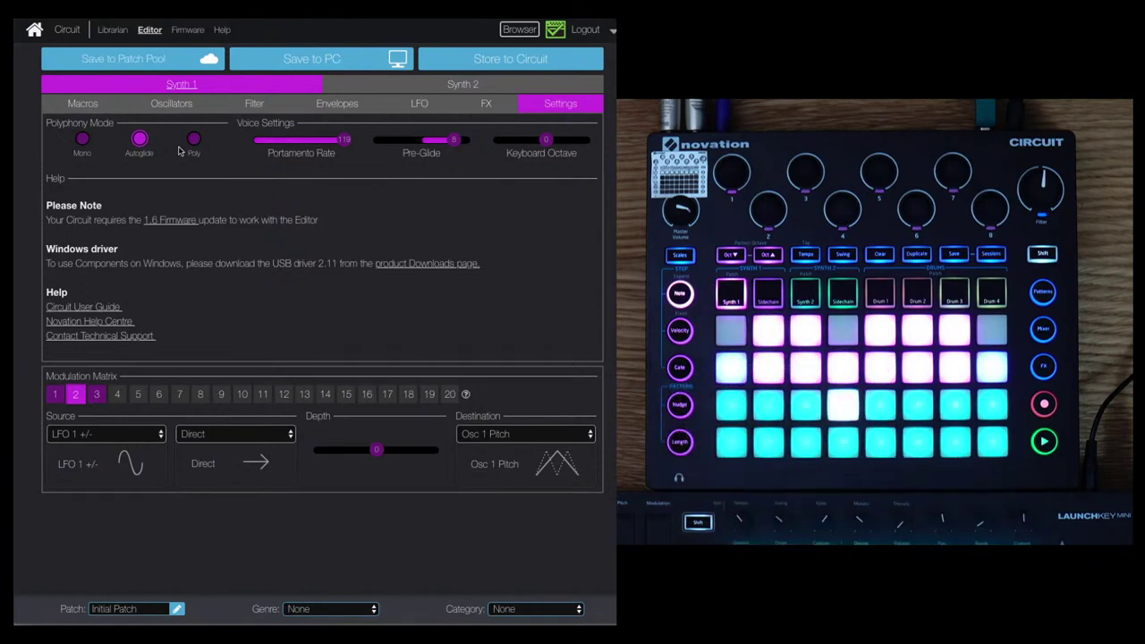
drag(347, 143, 251, 142)
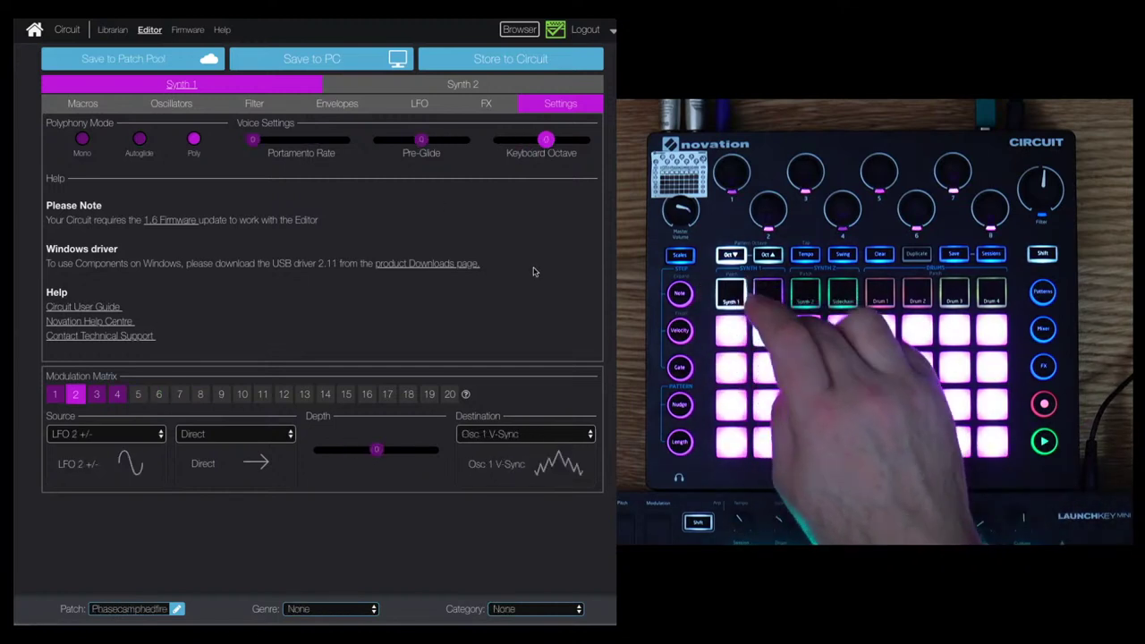
Examine the destinations, ranges and depths assigned to macros 8, 5, 4, 1 and 2 of the loaded patch.
click(83, 103)
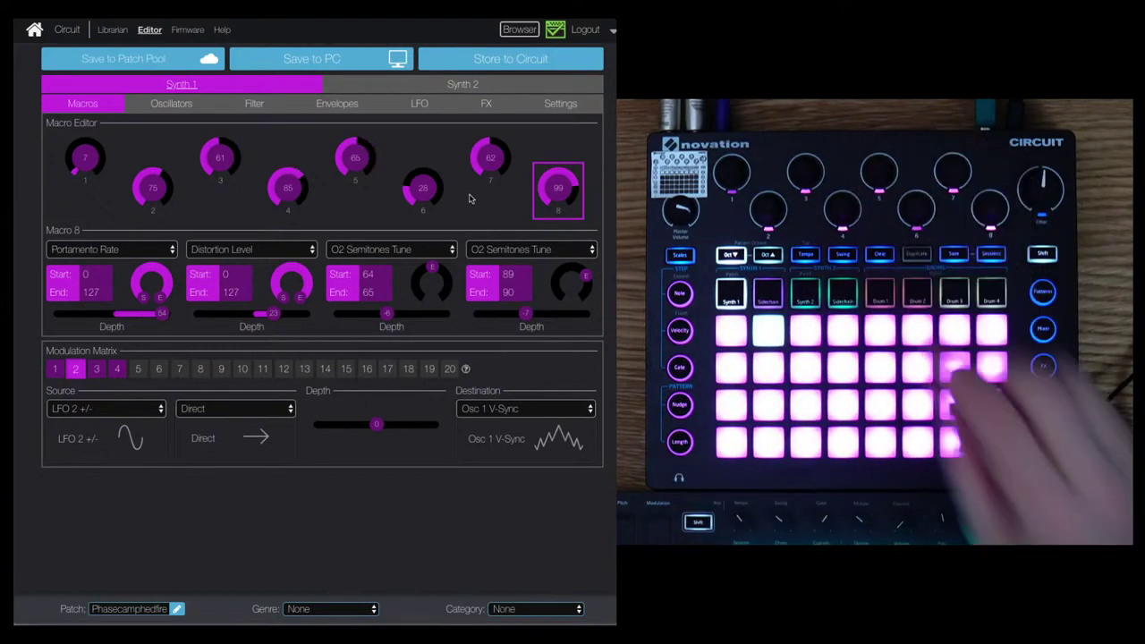
click(356, 158)
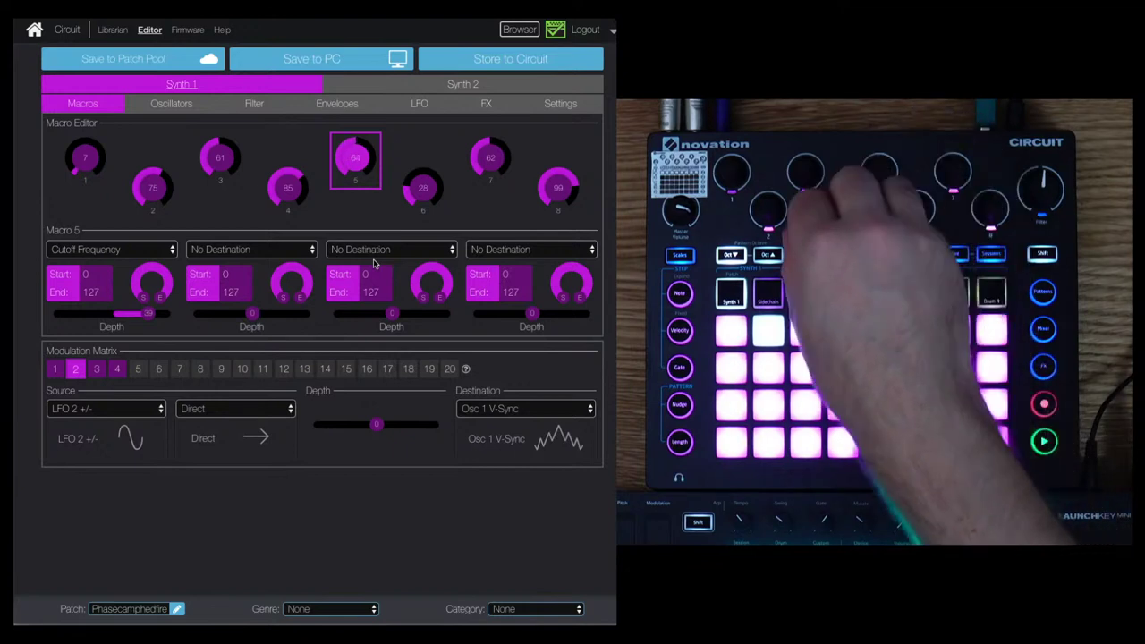
click(298, 185)
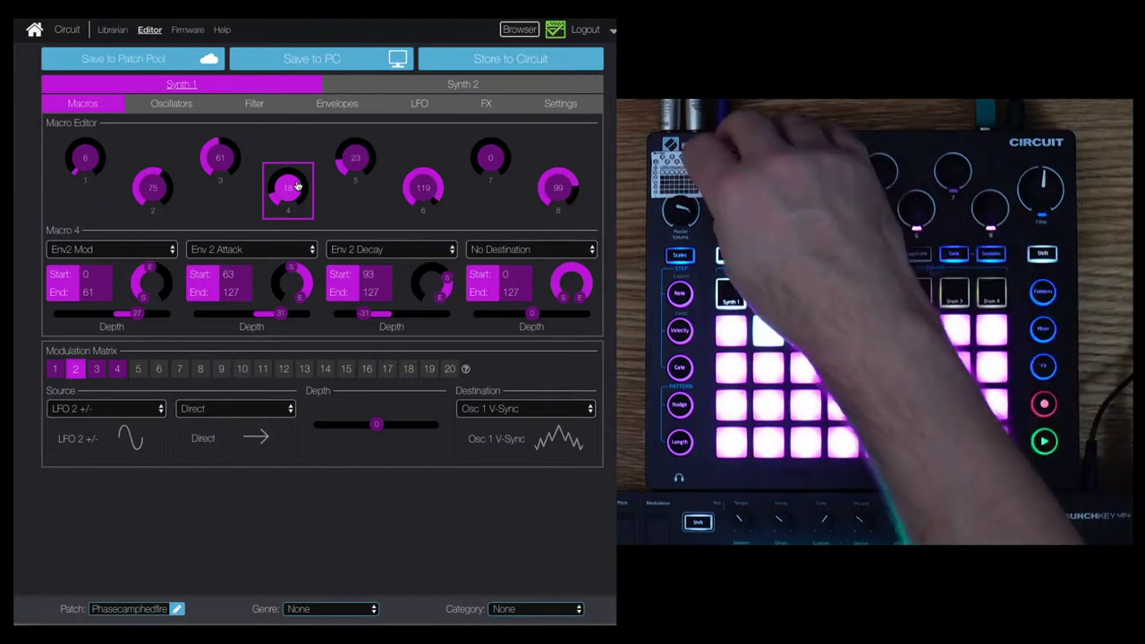
click(92, 156)
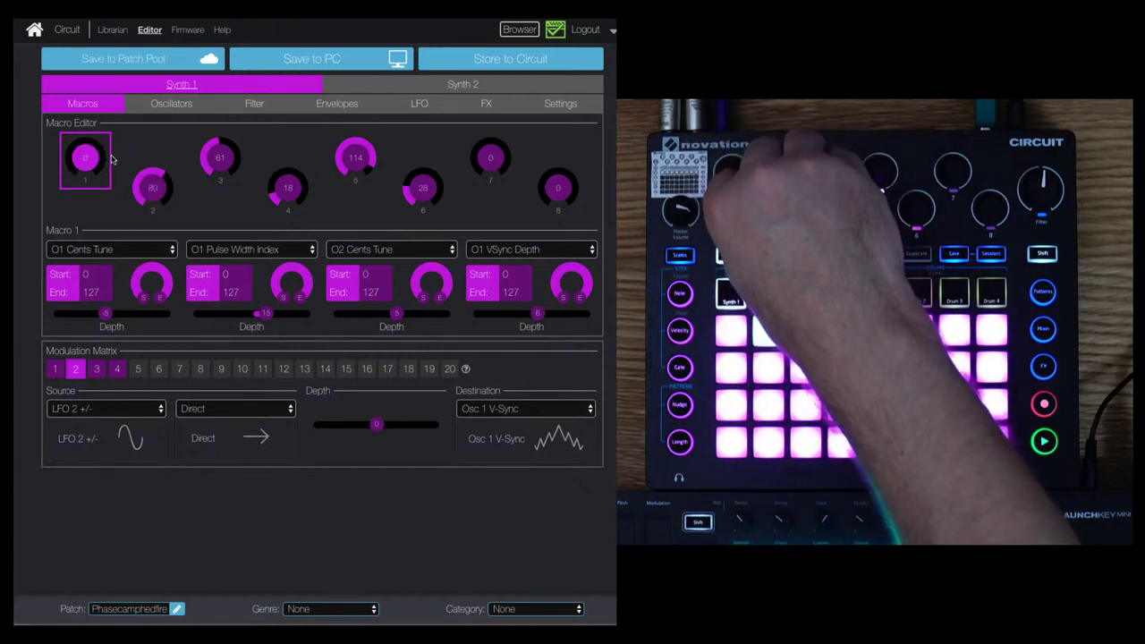
click(164, 197)
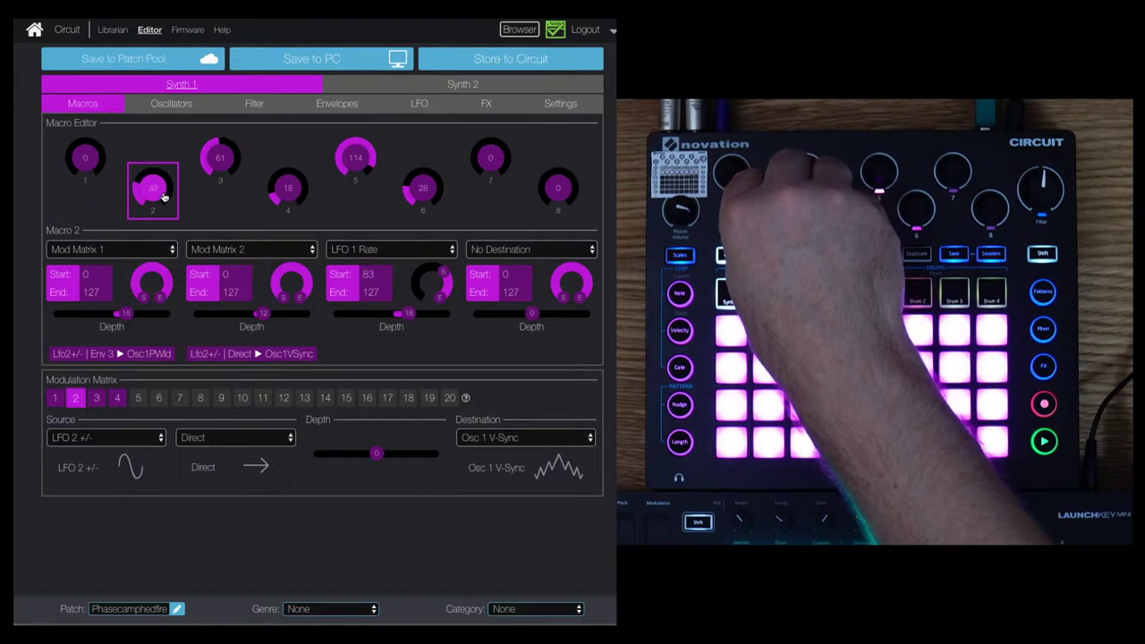
Examine modulation matrix slots 1 to 4 used with macro 2, and review macro 8's assignments.
click(55, 401)
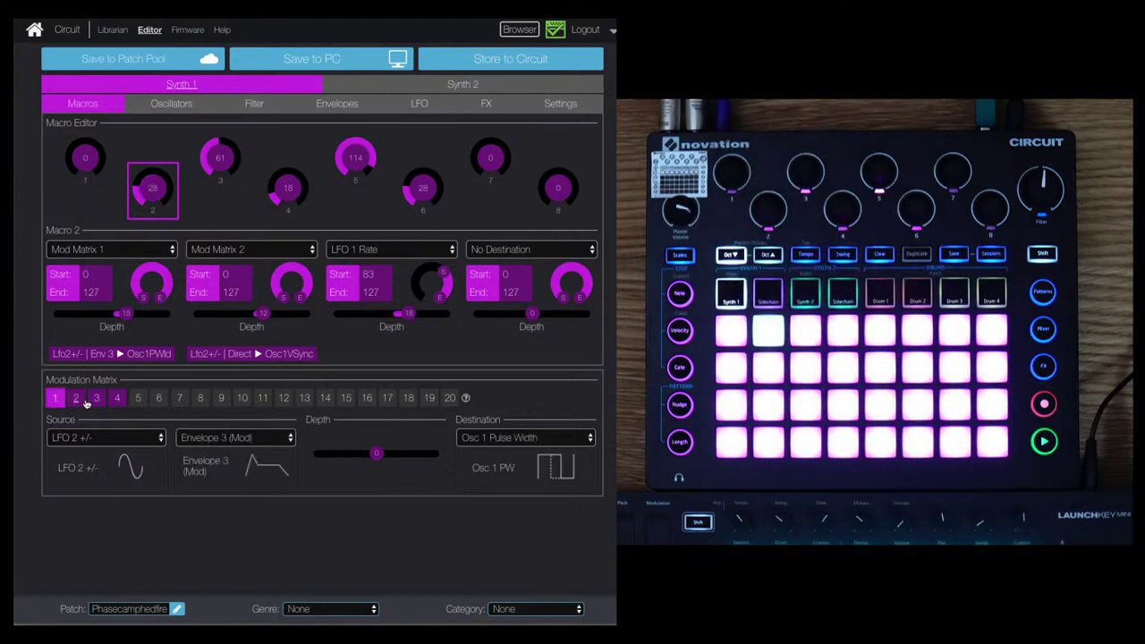
click(77, 402)
click(102, 404)
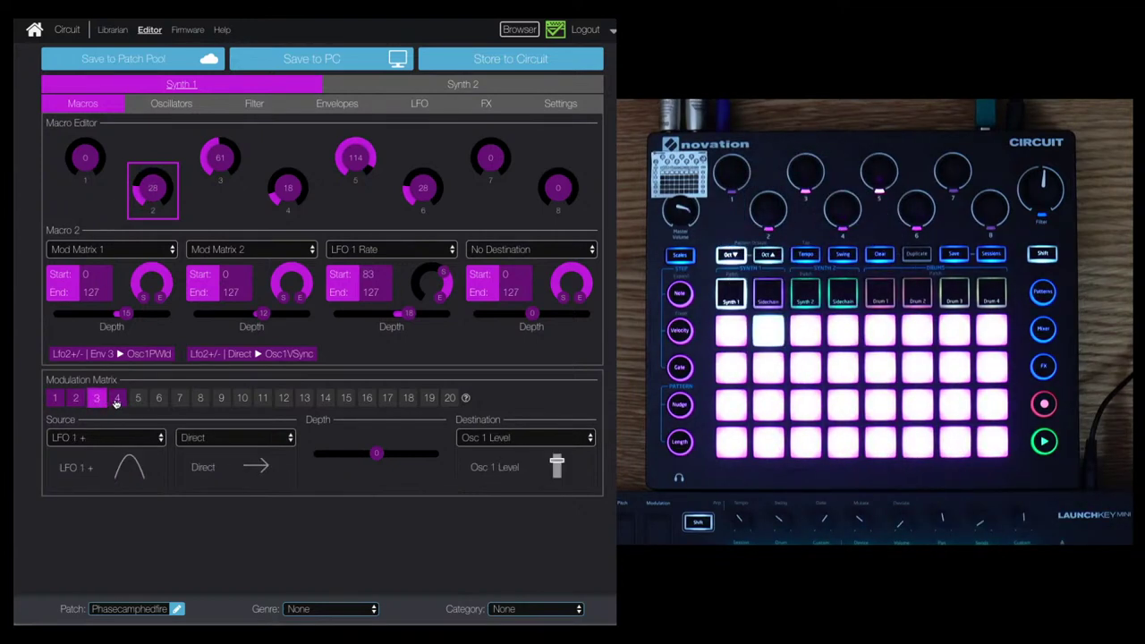
click(116, 401)
click(62, 398)
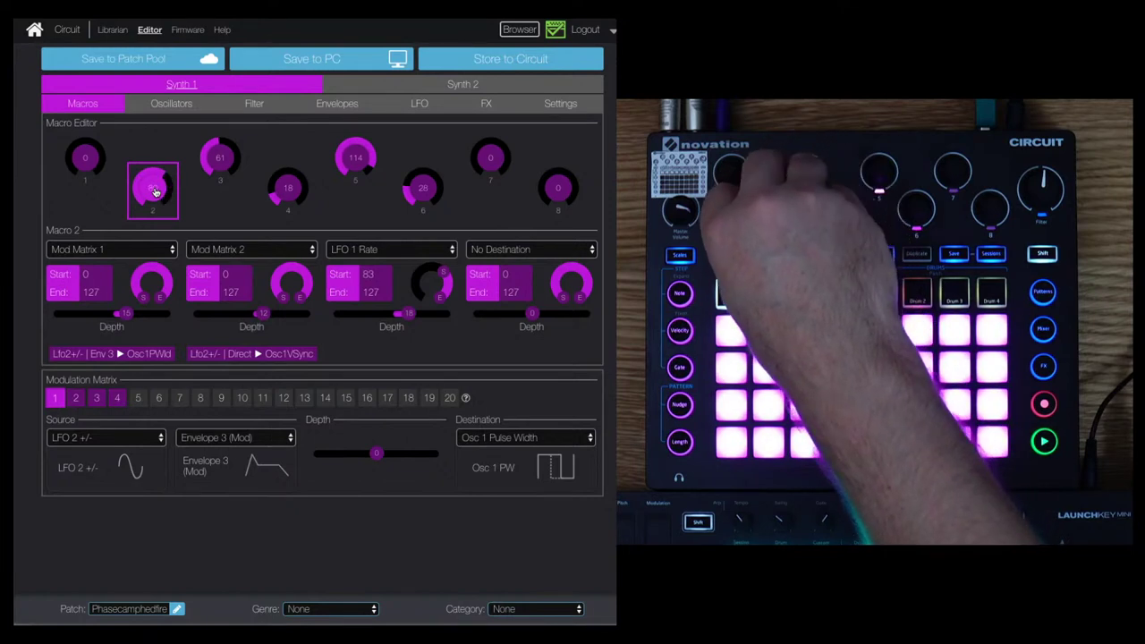
click(560, 189)
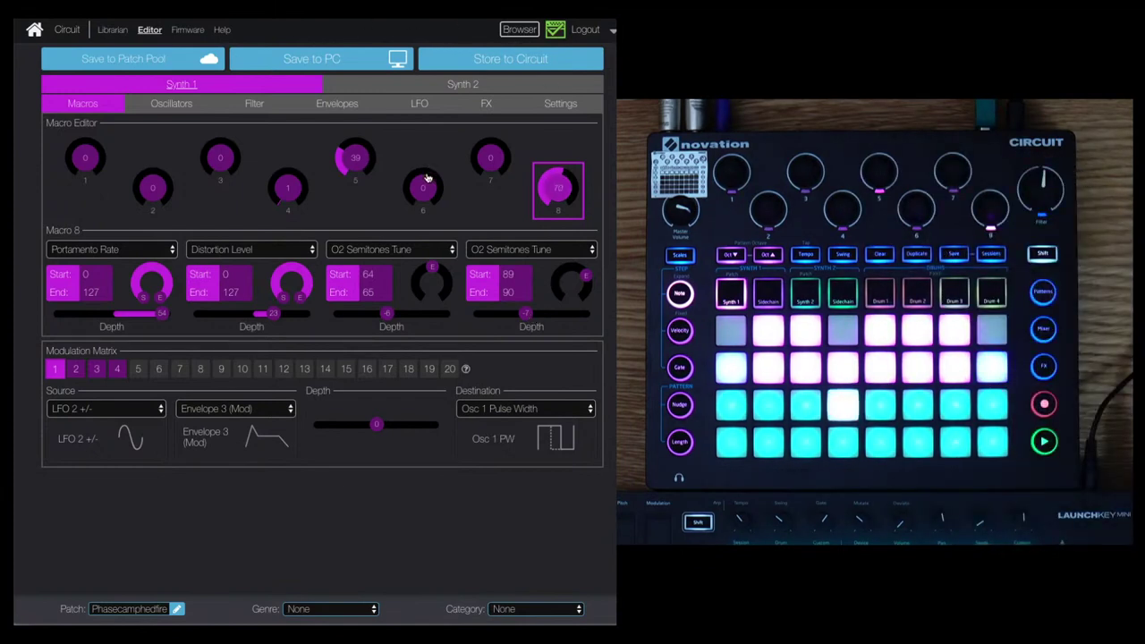
Create a new blank patch from the patch browser.
click(514, 29)
click(149, 304)
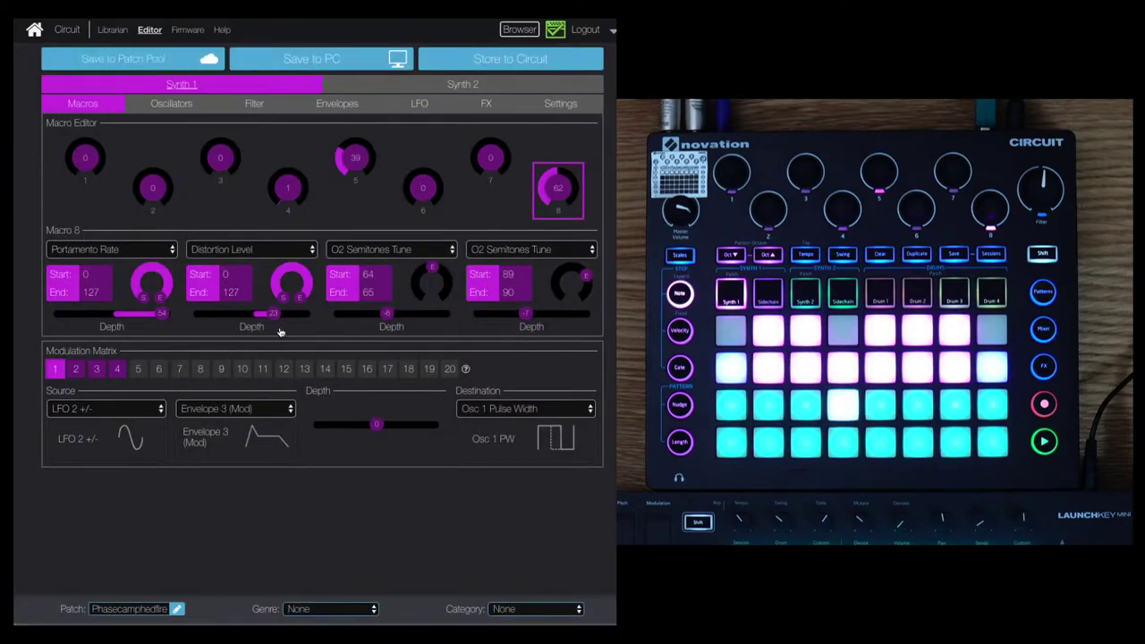
click(515, 29)
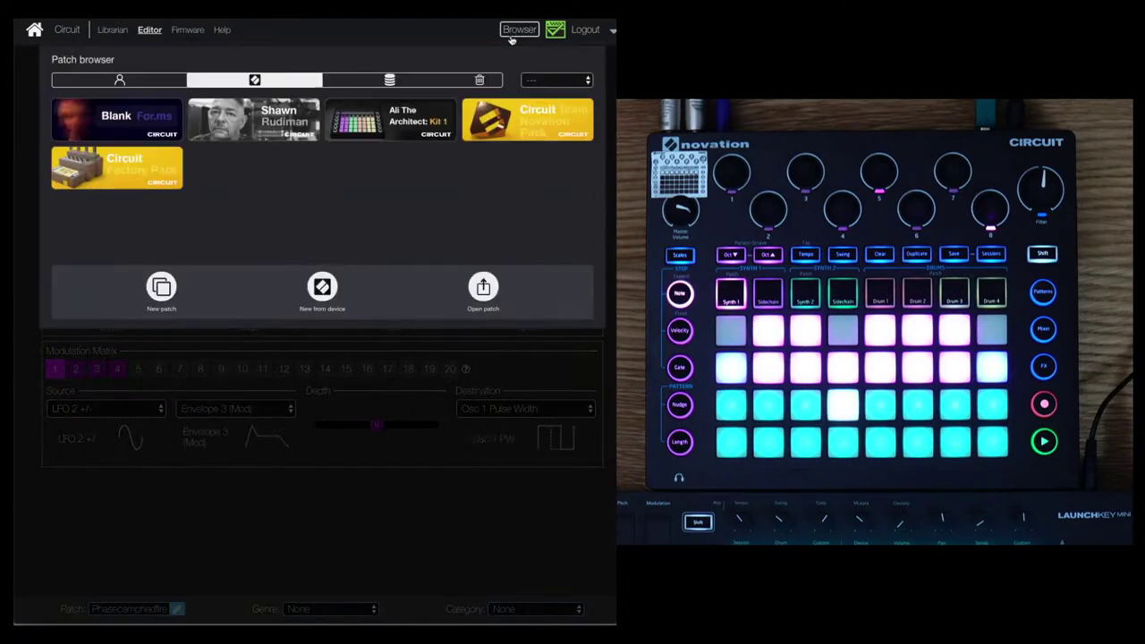
click(162, 286)
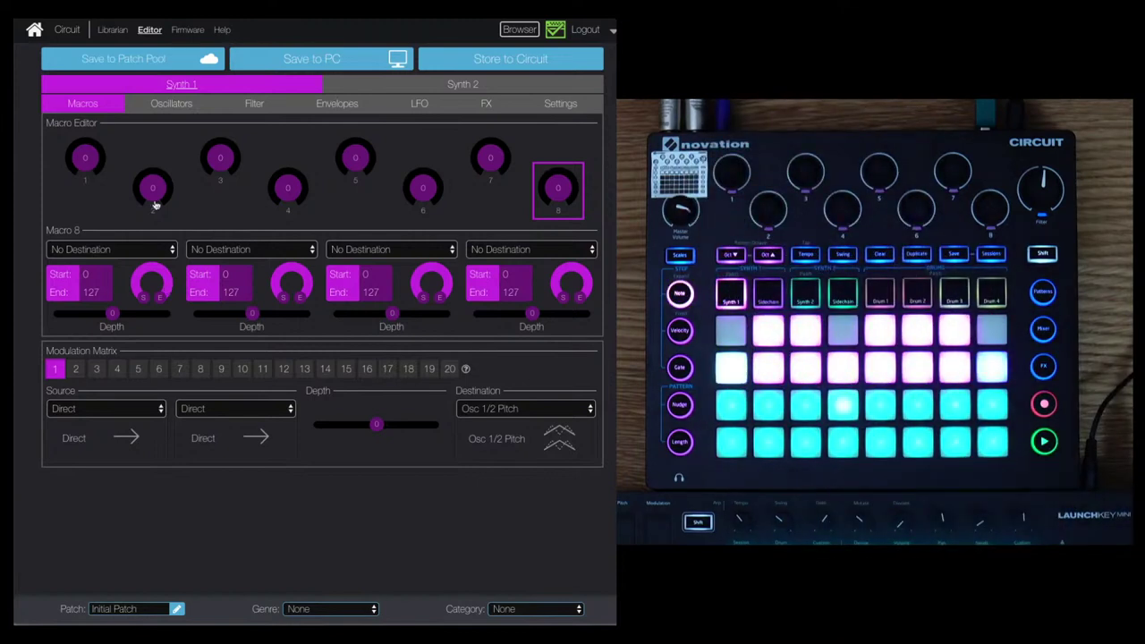
Select macro 1 for editing and look over the options for its first destination.
click(94, 251)
click(90, 157)
click(83, 161)
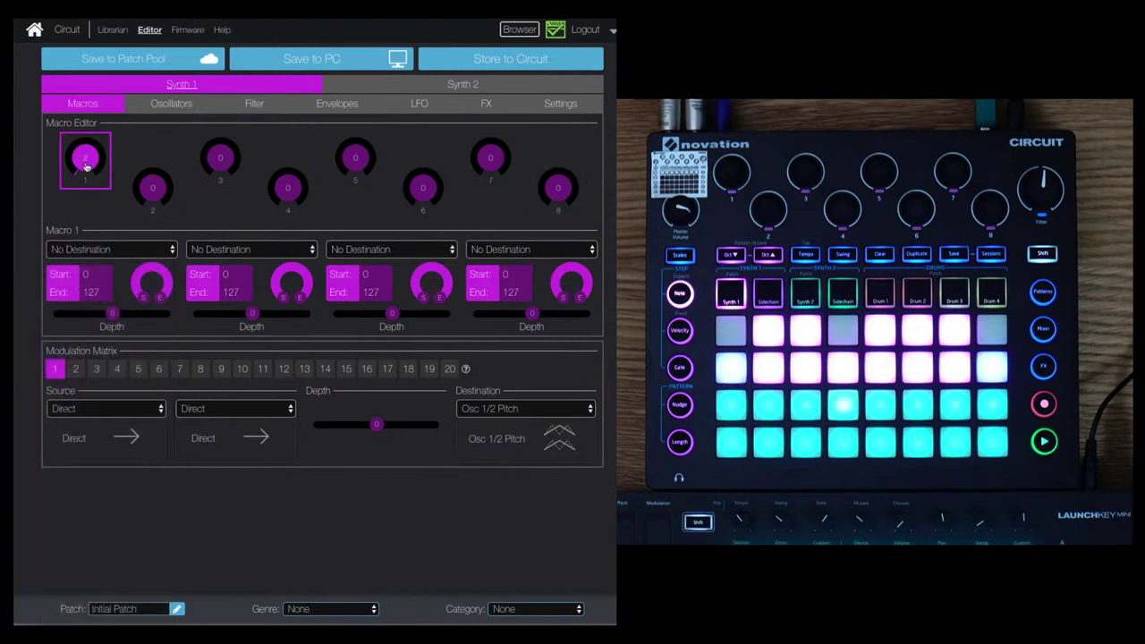
click(99, 251)
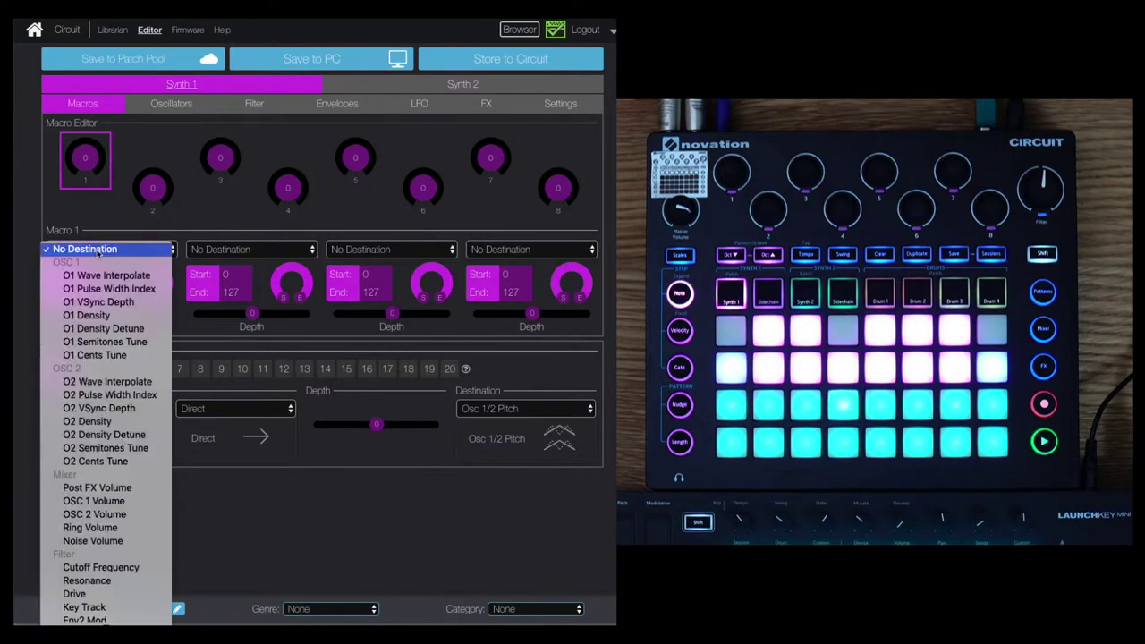
click(86, 103)
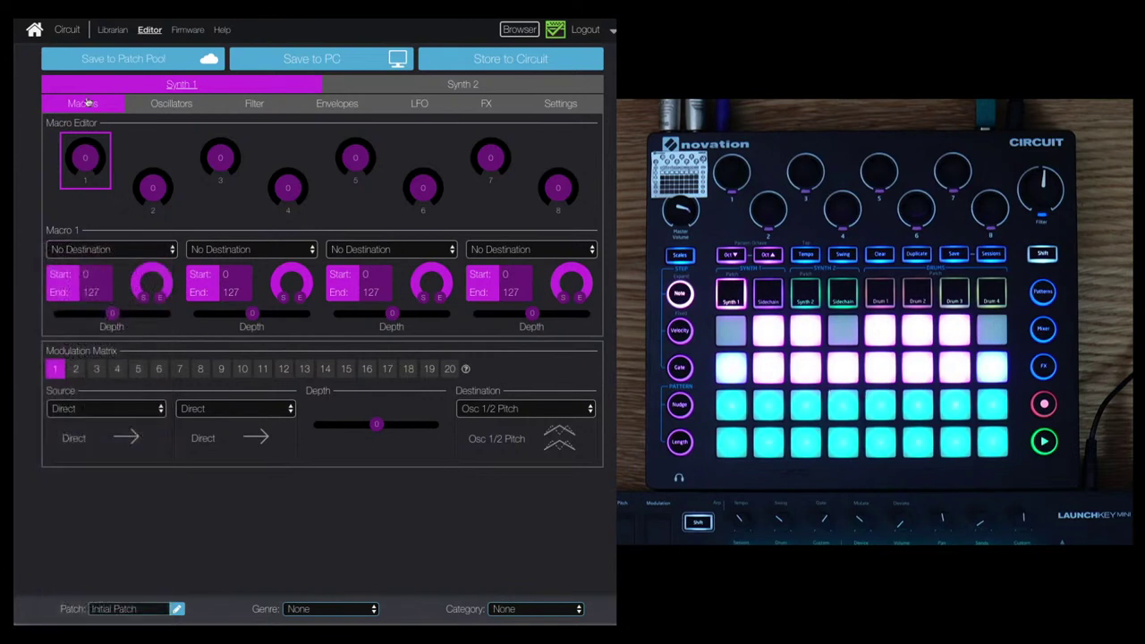
Set oscillator 1's waveform to Pulse Width.
click(169, 107)
click(131, 143)
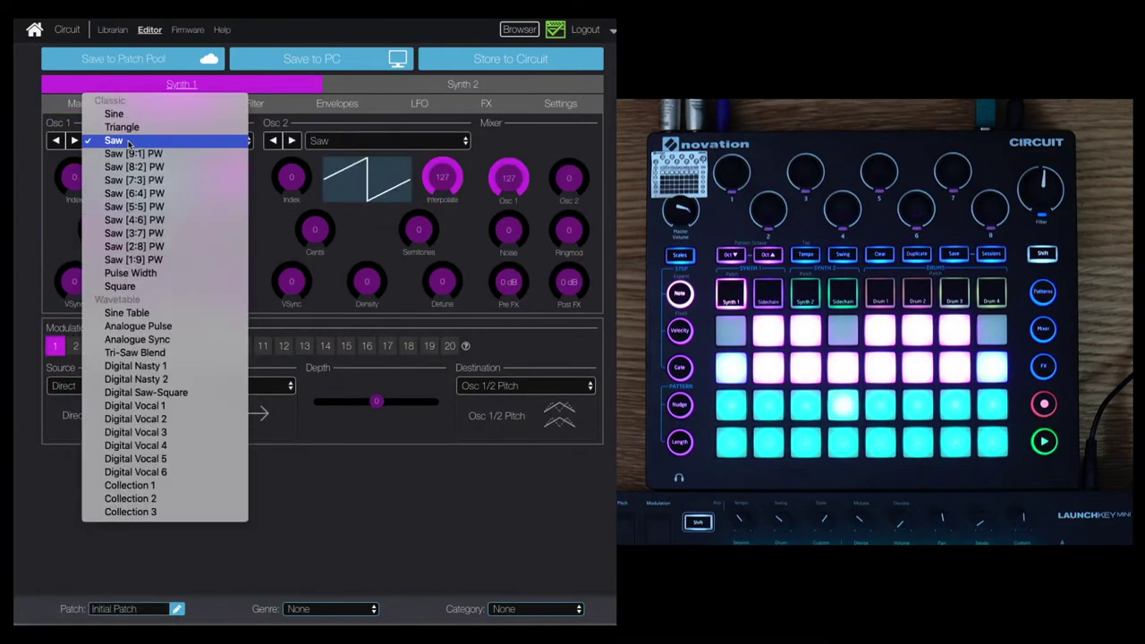
click(158, 272)
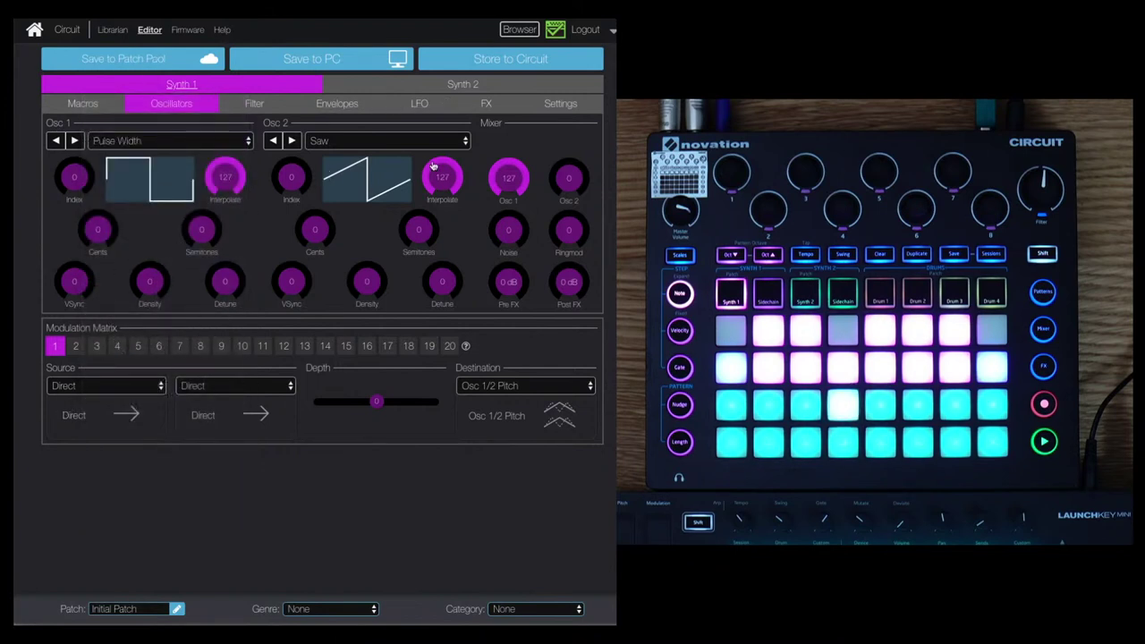
Assign O1 Pulse Width Index as macro 1's first destination with a depth of 26.
click(81, 105)
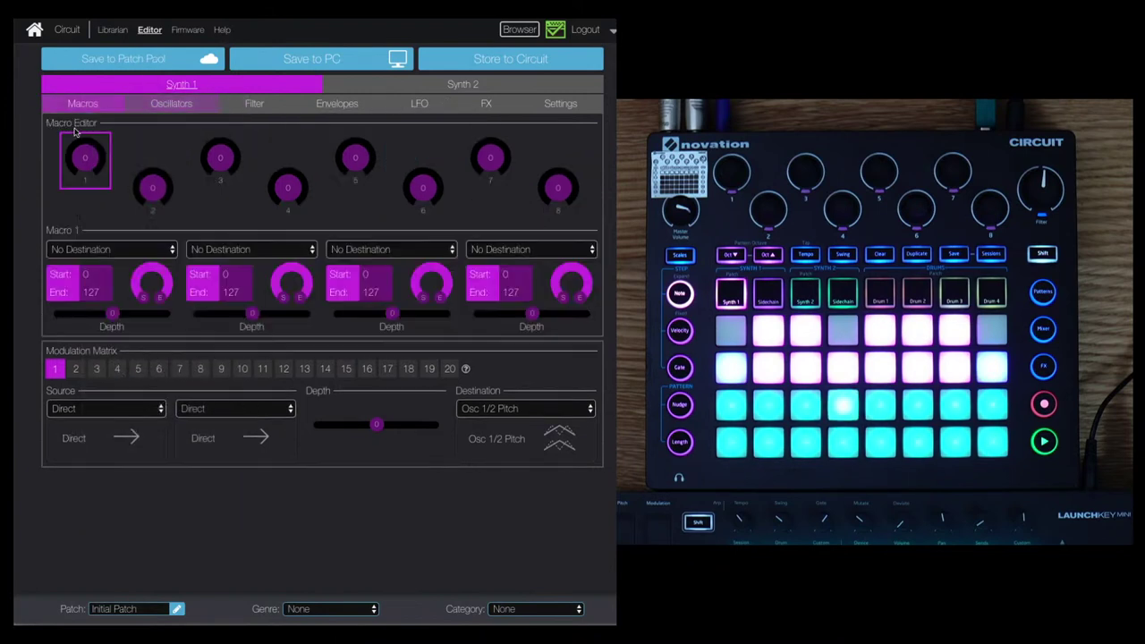
click(94, 249)
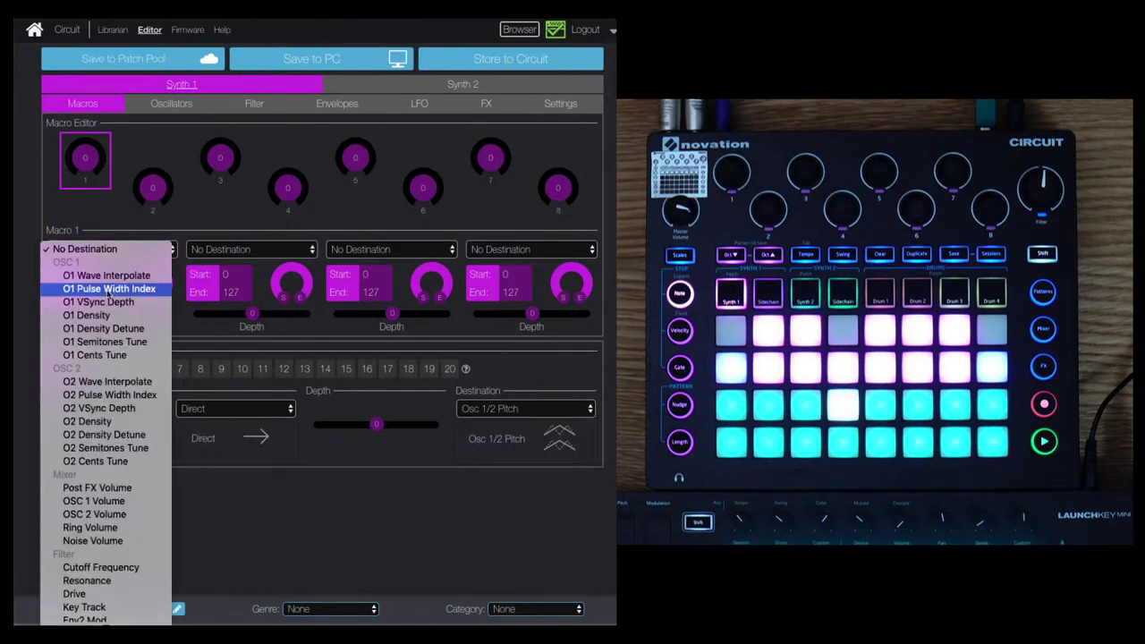
click(109, 289)
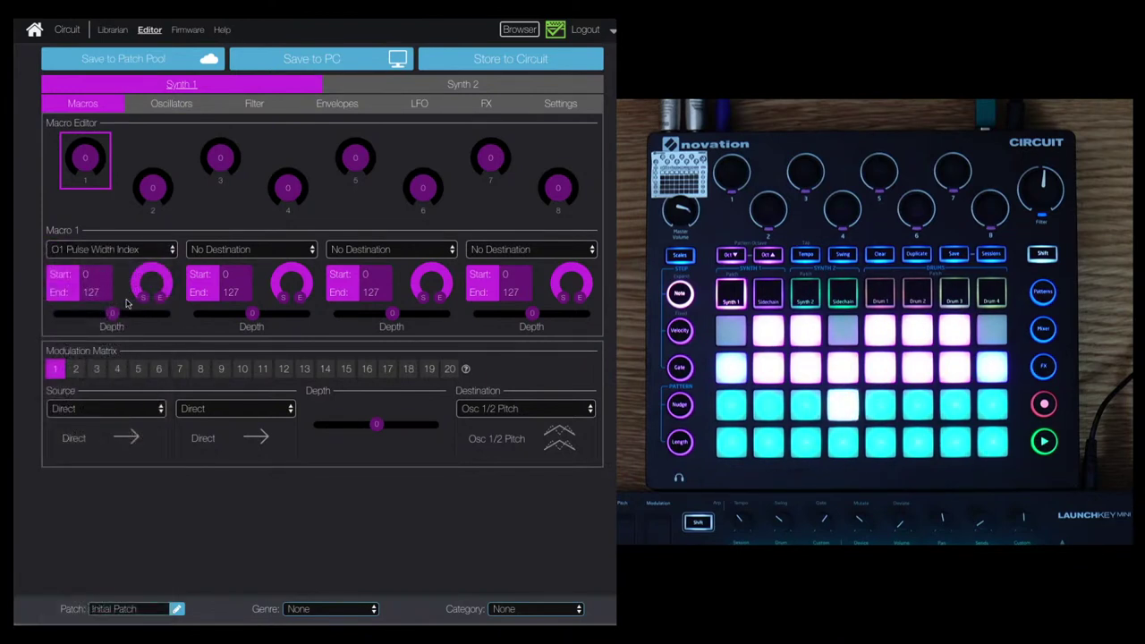
drag(115, 316, 136, 320)
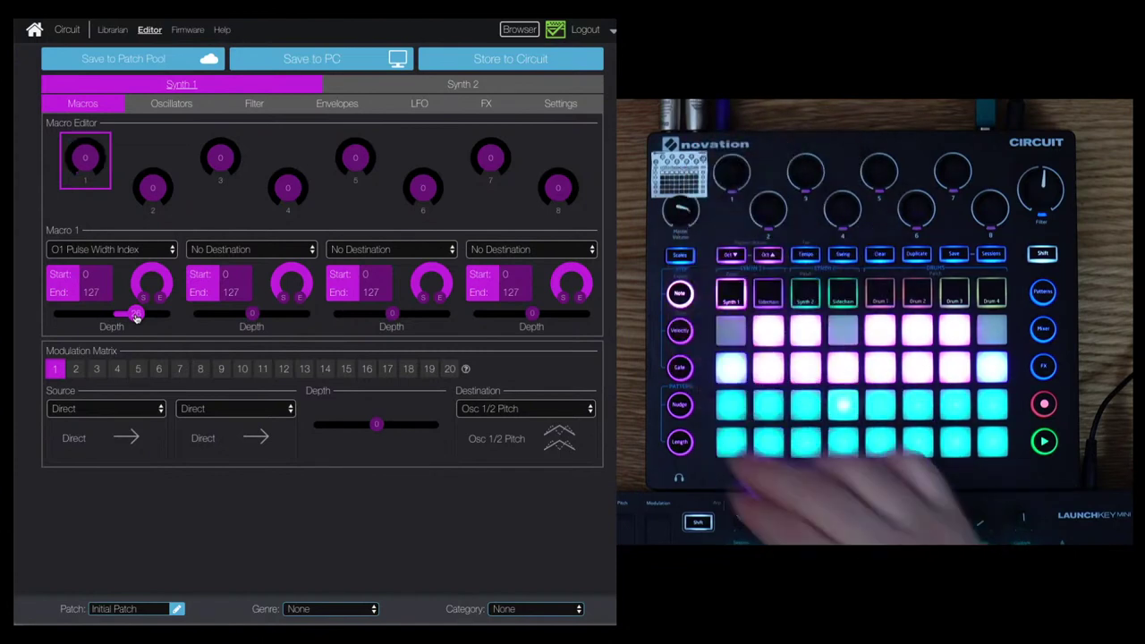
Assign OSC 2 Volume as macro 1's second destination with Start 64, End 67 and a depth of 63.
click(250, 249)
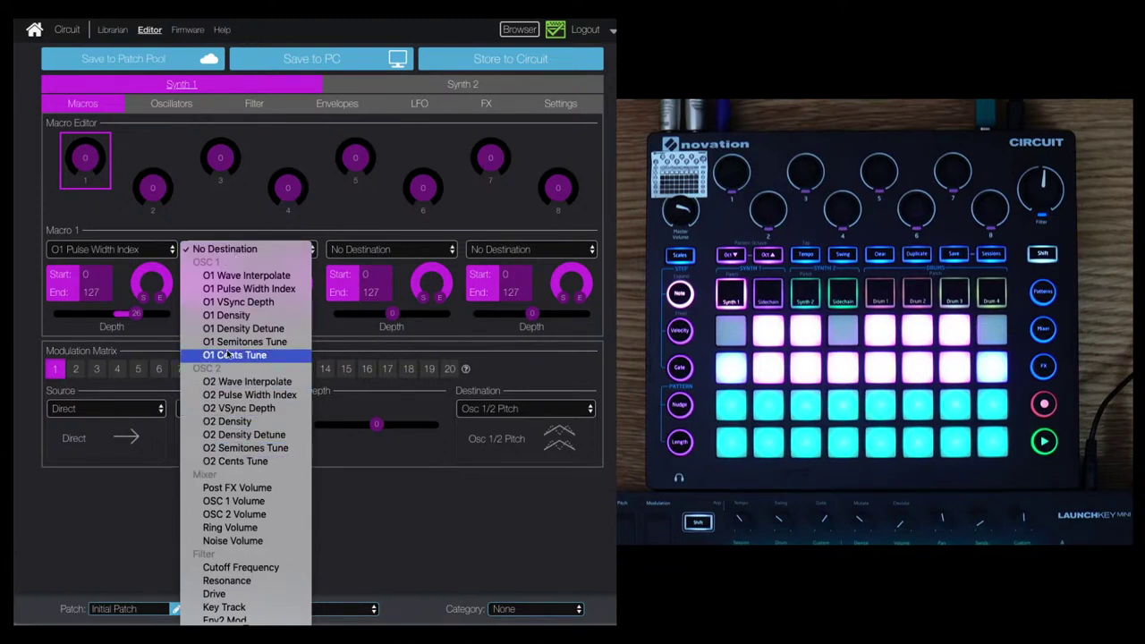
click(252, 514)
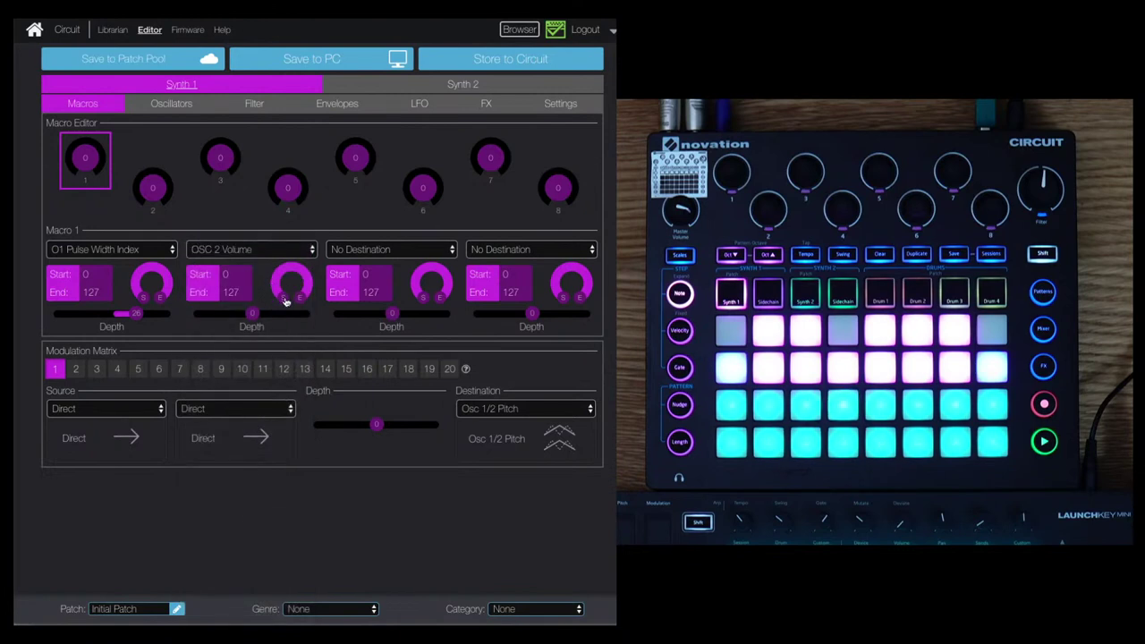
drag(280, 295, 304, 334)
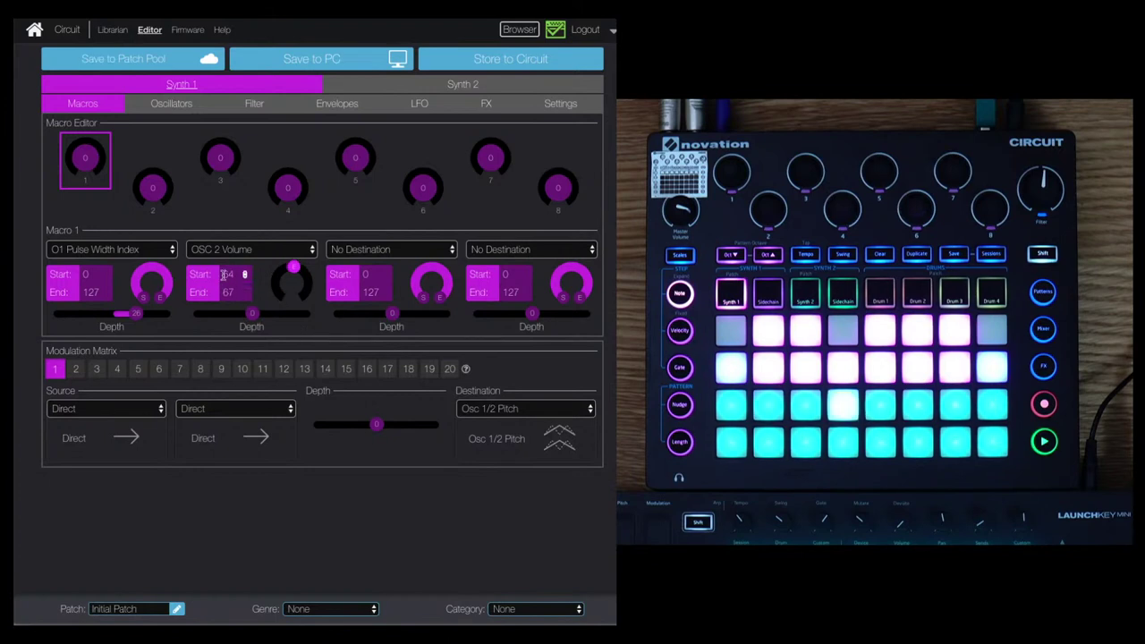
drag(252, 318, 309, 323)
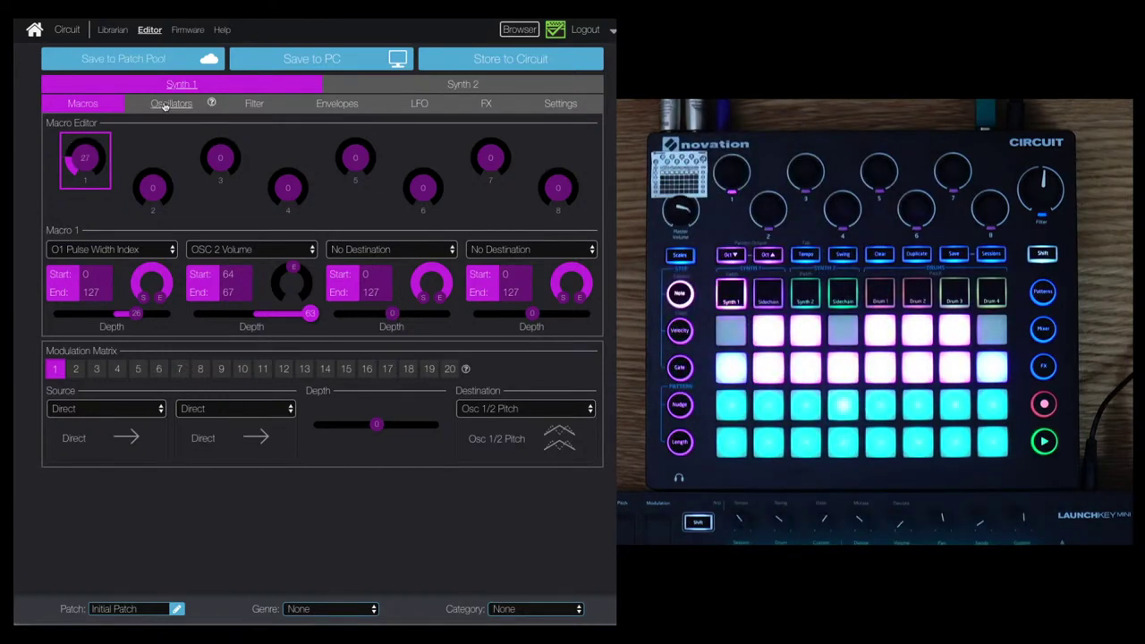
Set the filter routing to O1 Bypass and shape the lowpass filter to frequency 78 and resonance 71.
click(257, 109)
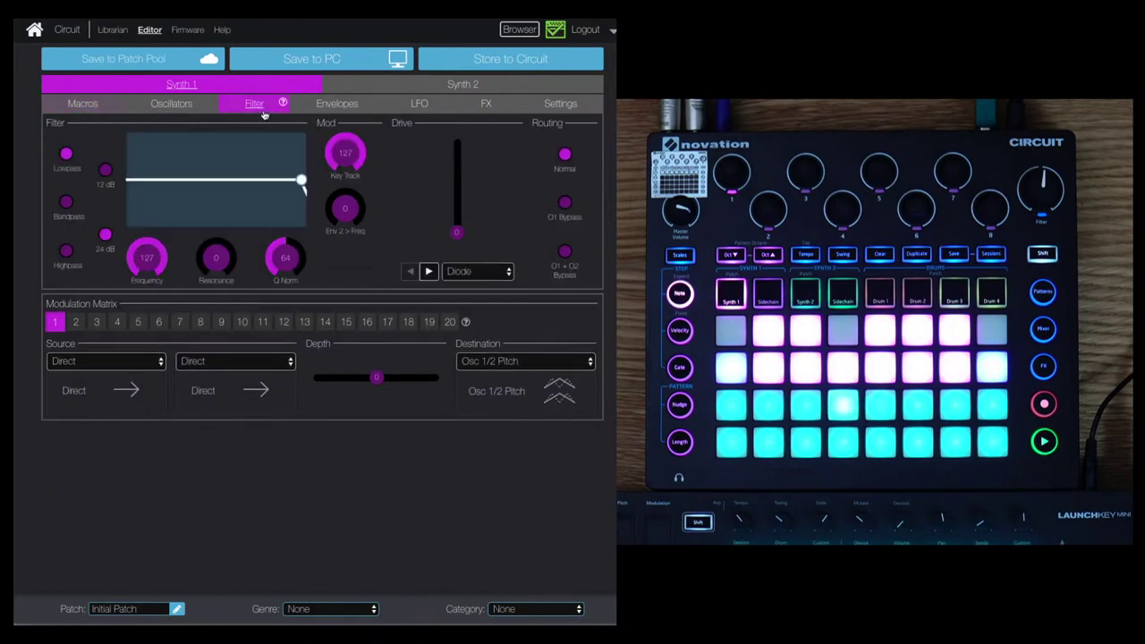
click(564, 204)
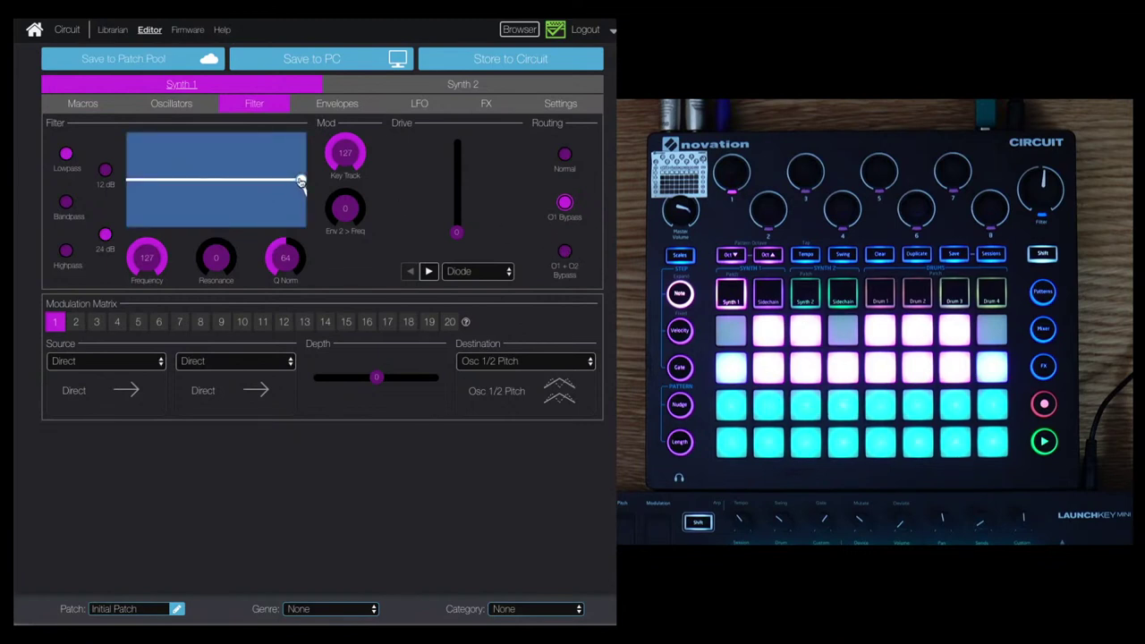
drag(301, 180, 233, 157)
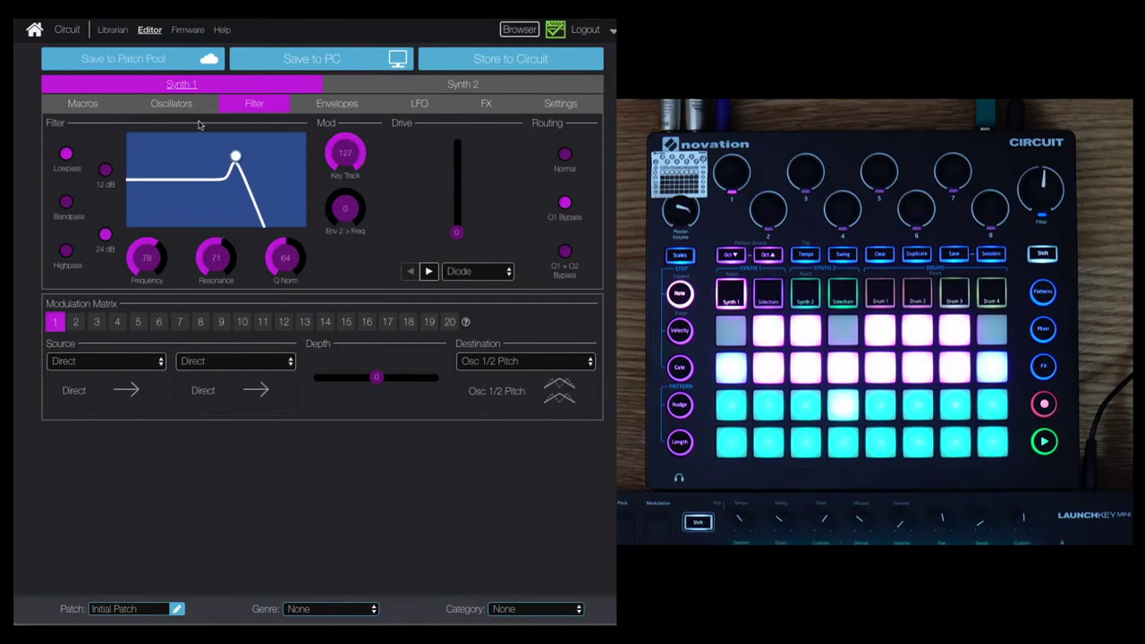
Assign O2 Cents Tune as macro 1's third destination with Start 104, End 127 and a depth of 30.
click(82, 103)
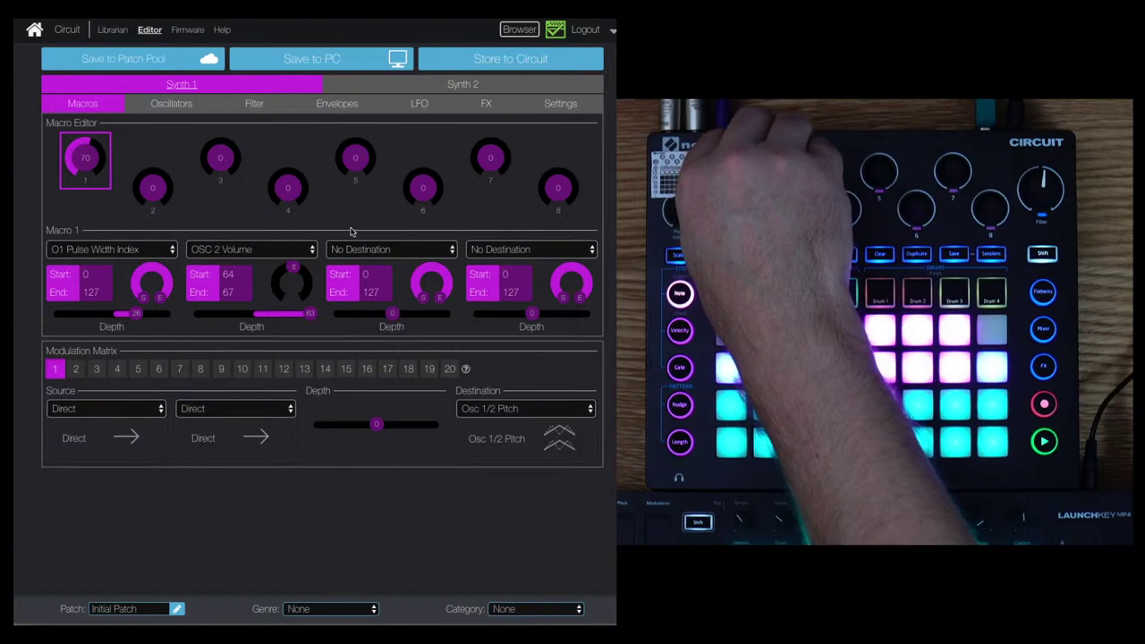
click(391, 254)
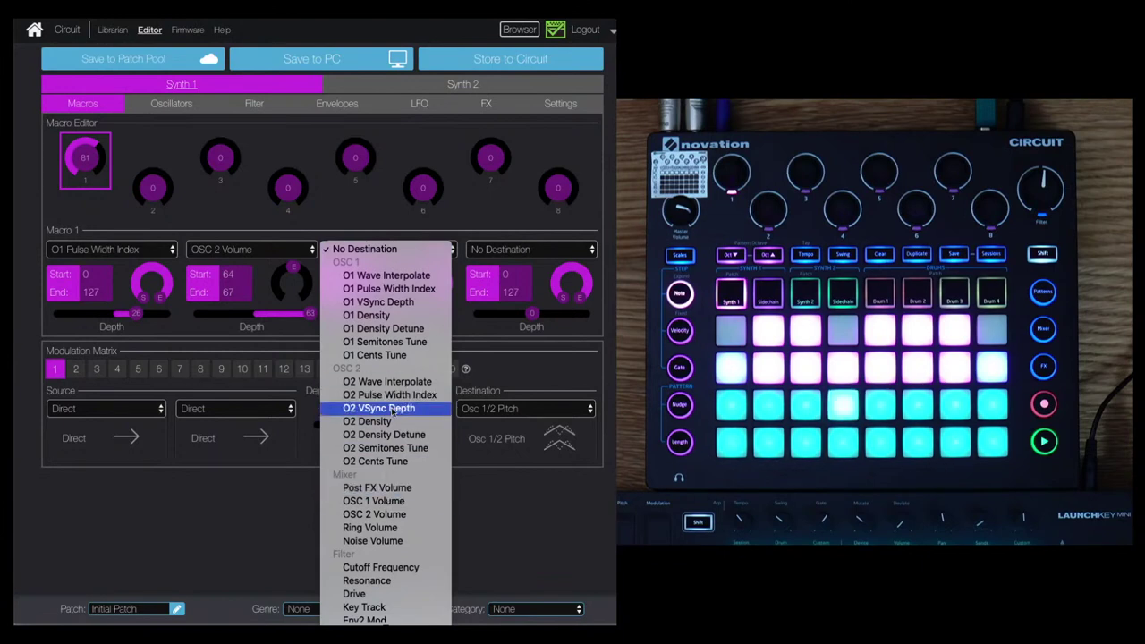
click(384, 461)
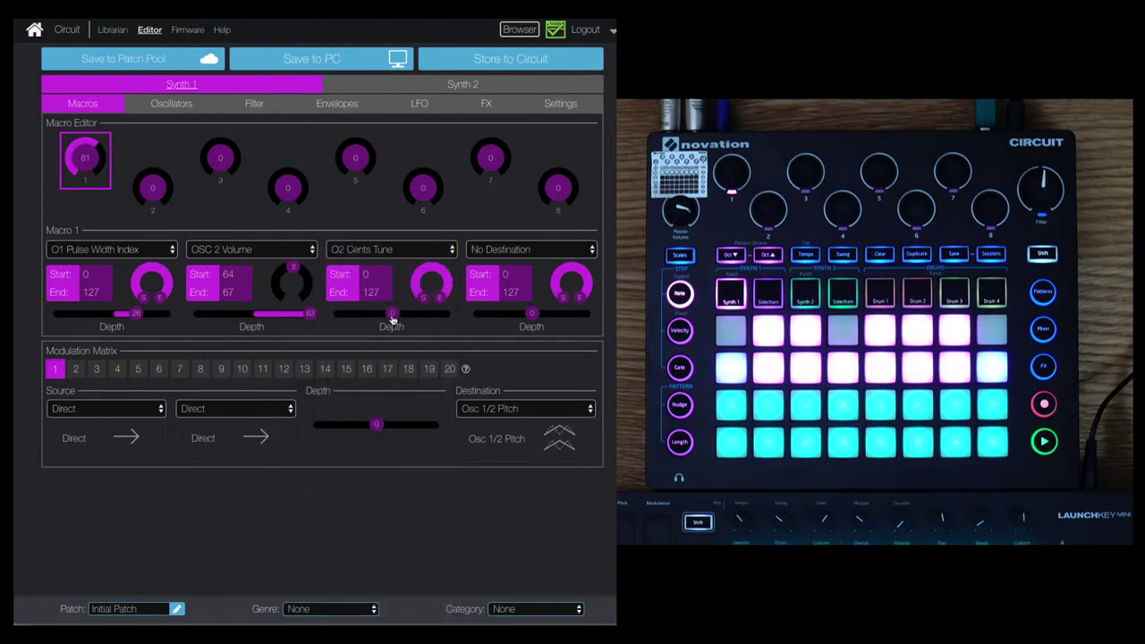
mouse_move(392, 314)
mouse_down()
mouse_move(406, 315)
mouse_move(418, 242)
mouse_up()
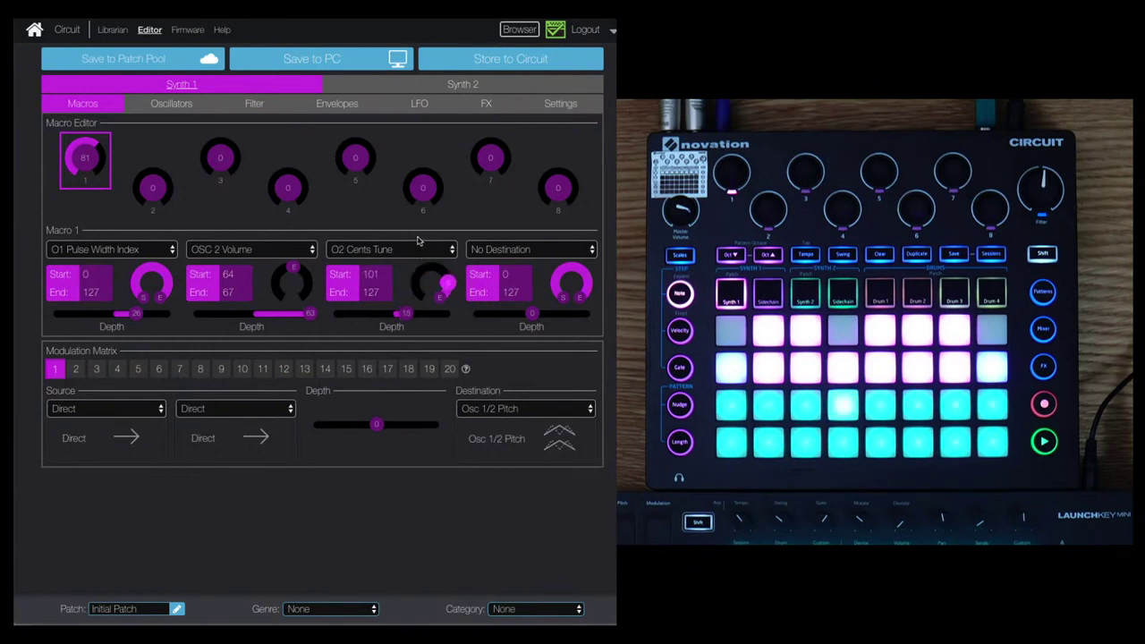
drag(406, 320, 414, 319)
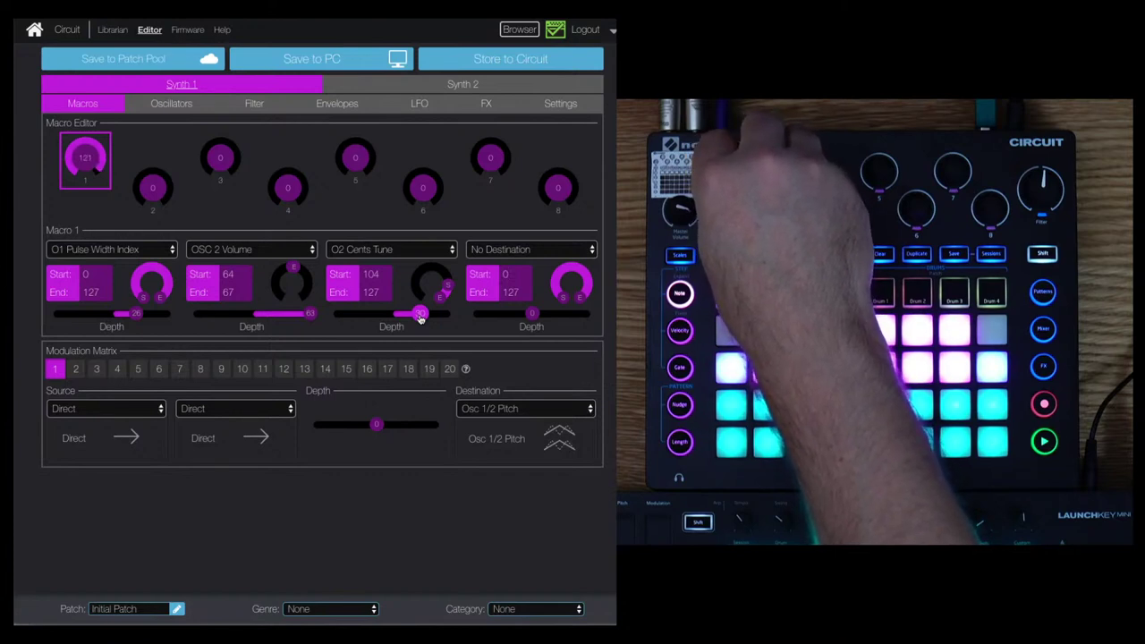
Assign the filter's Drive as macro 1's fourth destination with Start 102, End 127 and a depth of 38.
click(510, 251)
scroll(532, 442, down, 4)
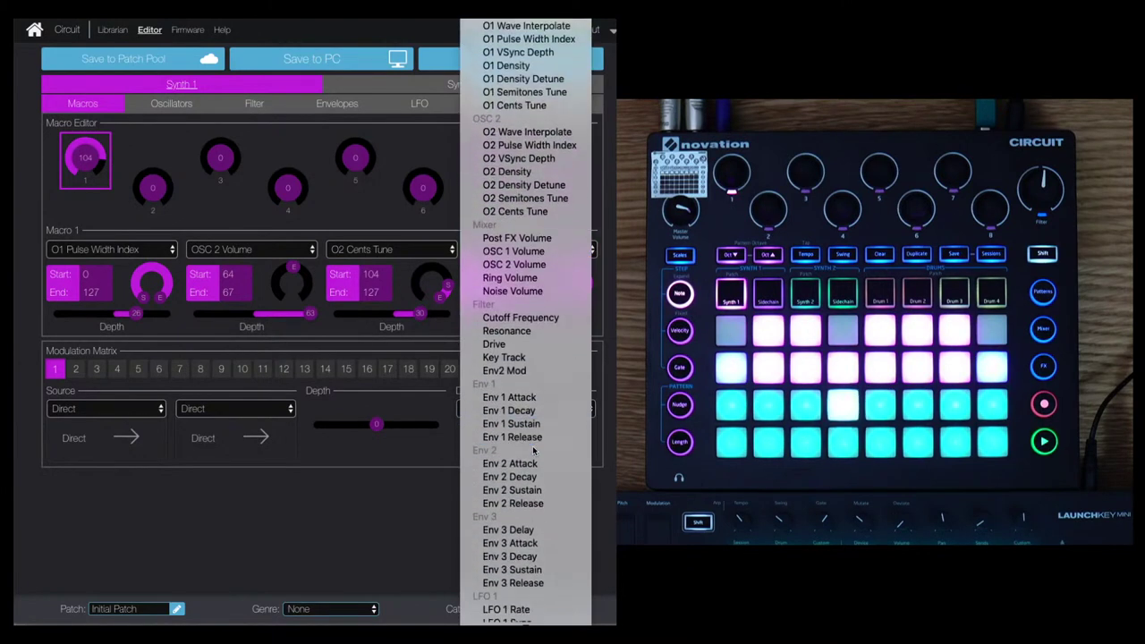
scroll(534, 449, down, 3)
scroll(534, 451, up, 3)
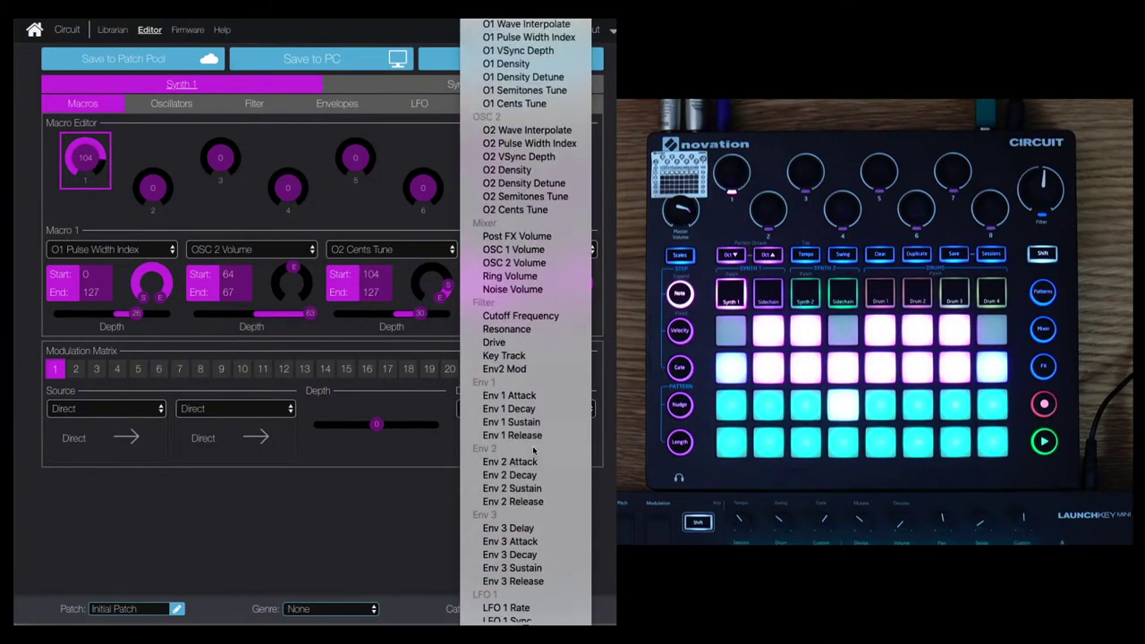
click(513, 345)
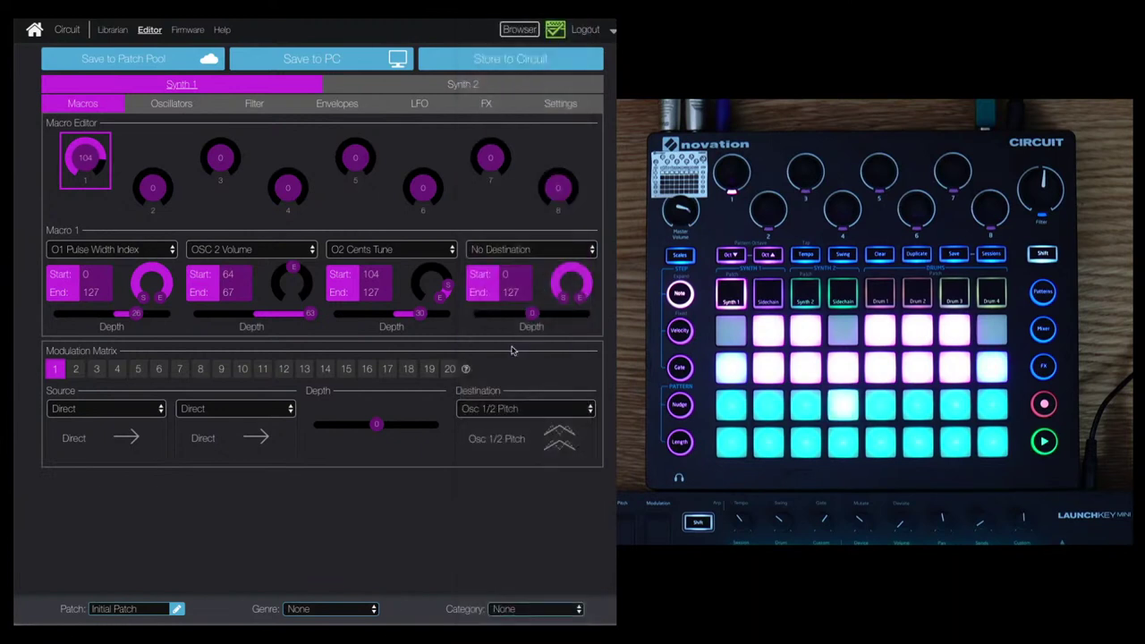
mouse_move(534, 315)
mouse_down()
mouse_move(566, 319)
mouse_move(567, 233)
mouse_up()
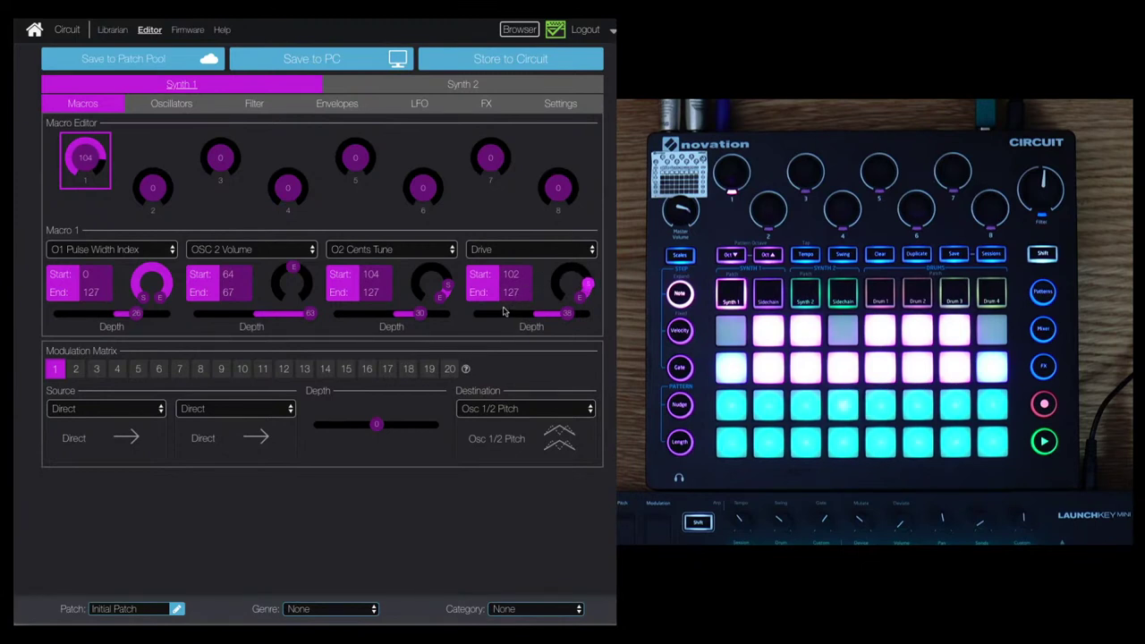
drag(568, 317, 566, 318)
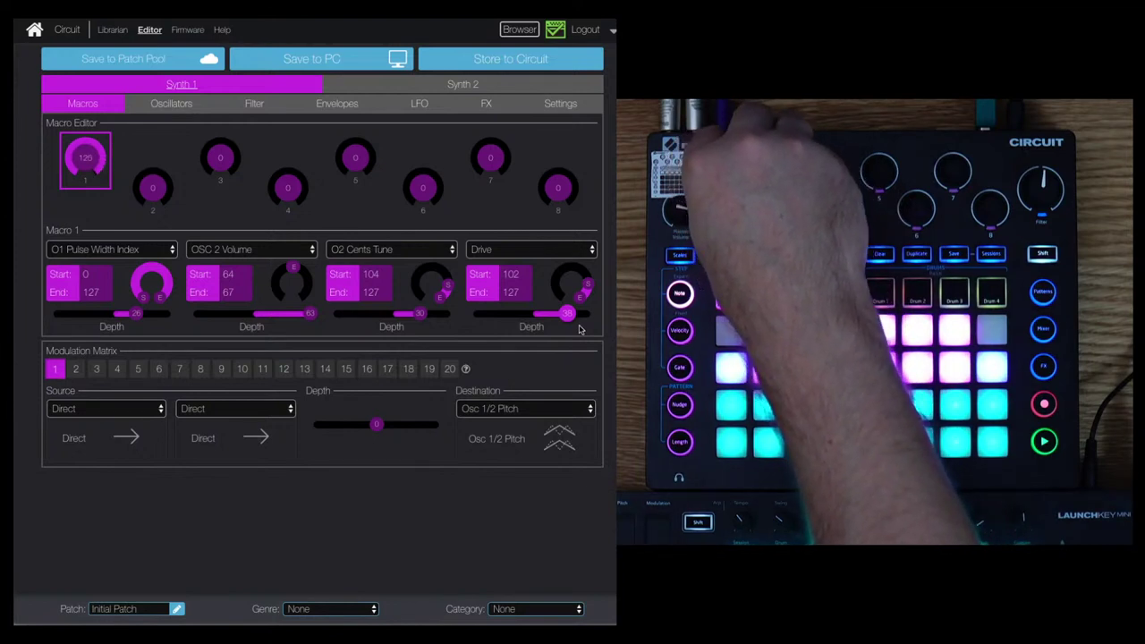
Change the filter's drive type to Bit Reducer.
click(252, 105)
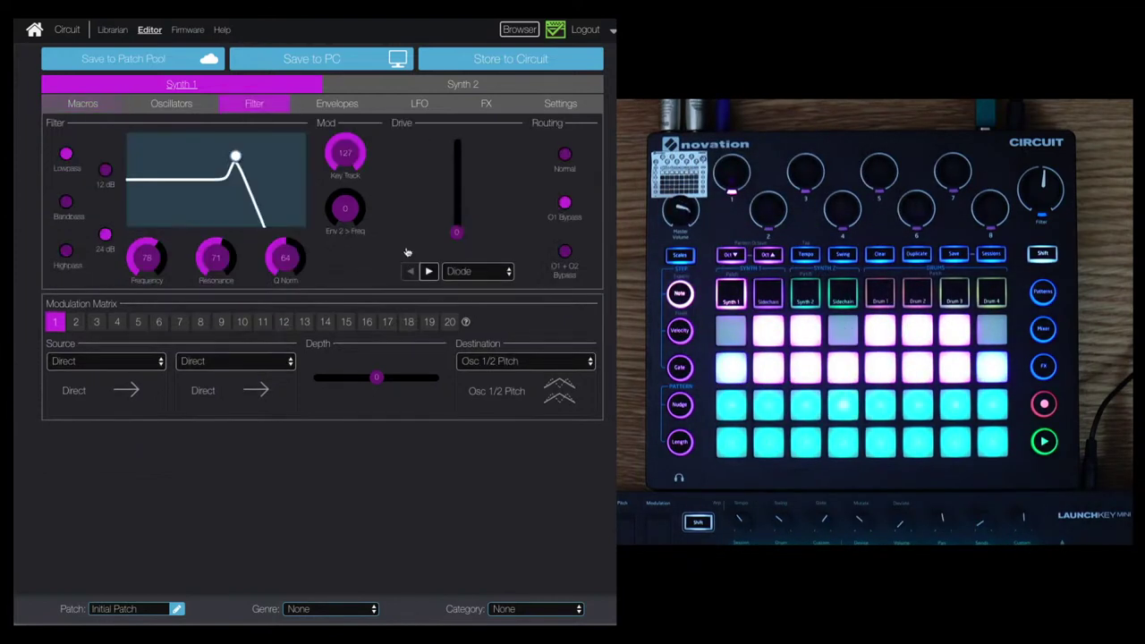
click(477, 271)
click(474, 334)
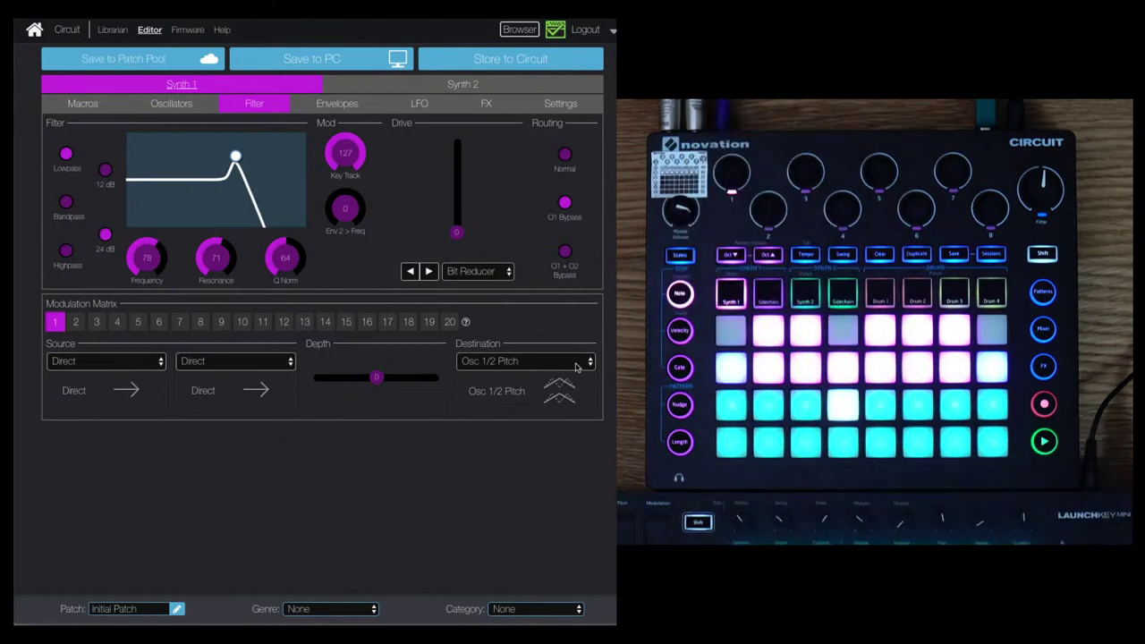
Assign Cutoff Frequency as macro 2's first destination with a depth of -14.
click(106, 104)
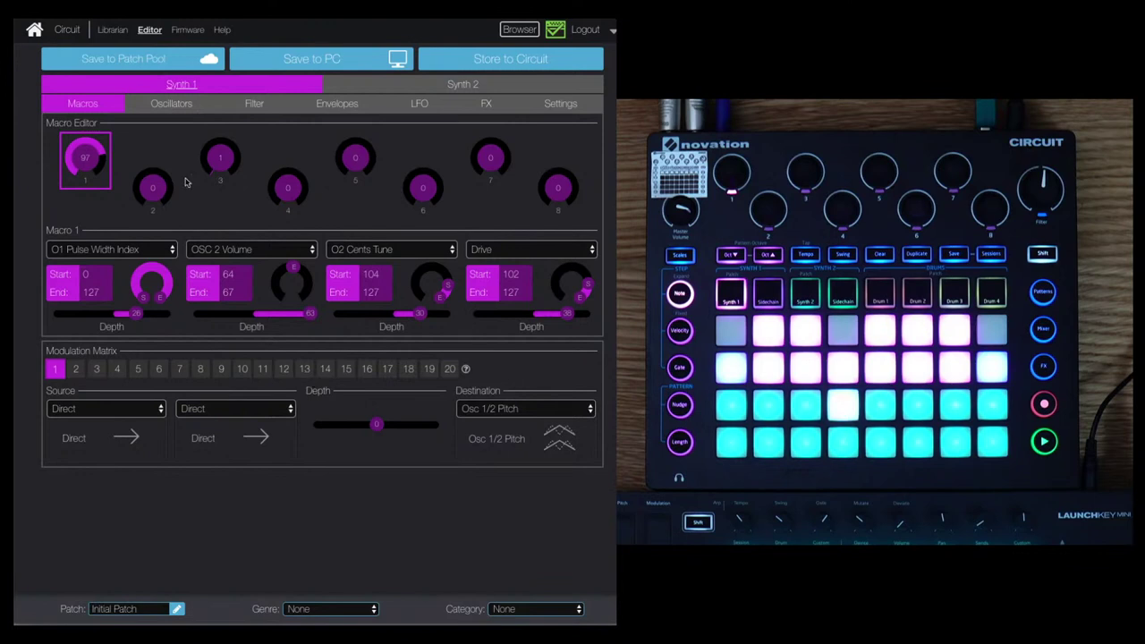
click(154, 189)
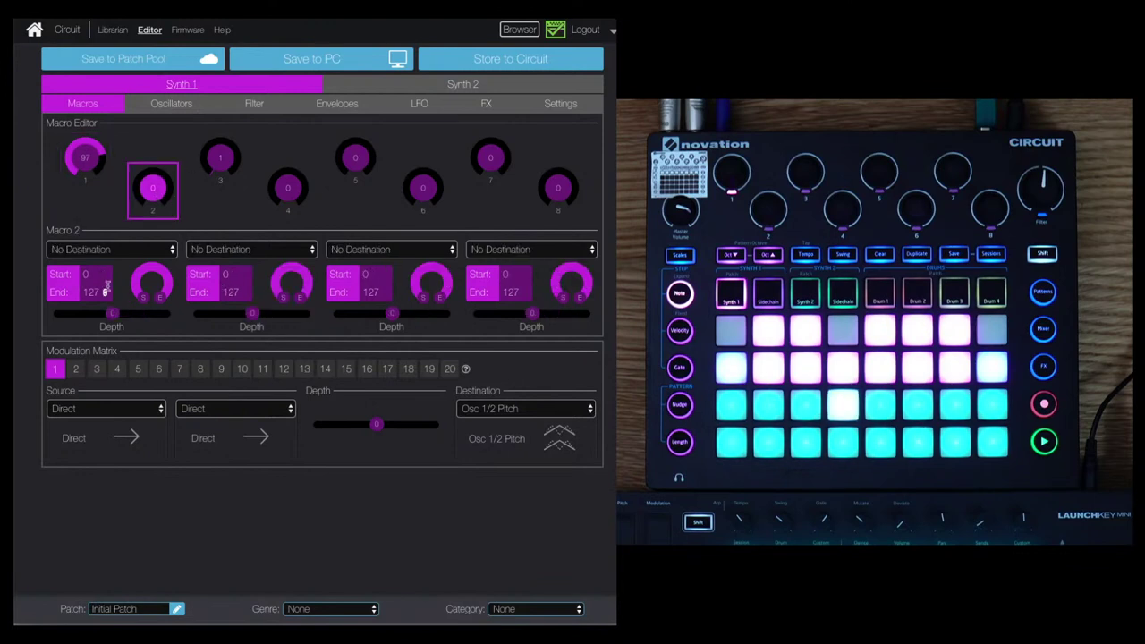
click(86, 250)
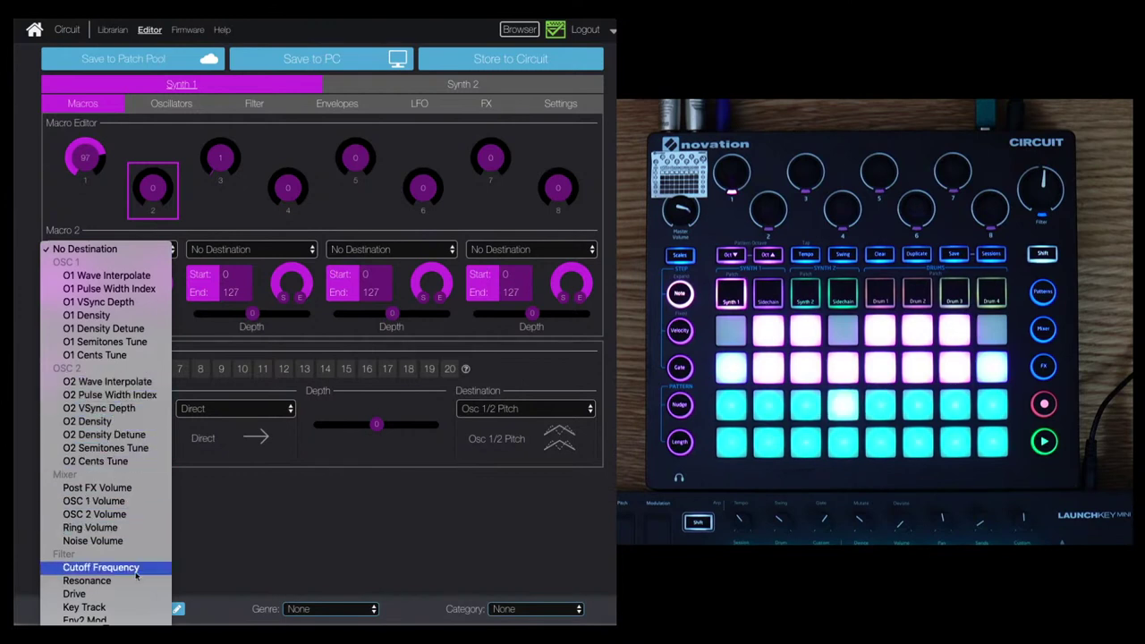
click(101, 567)
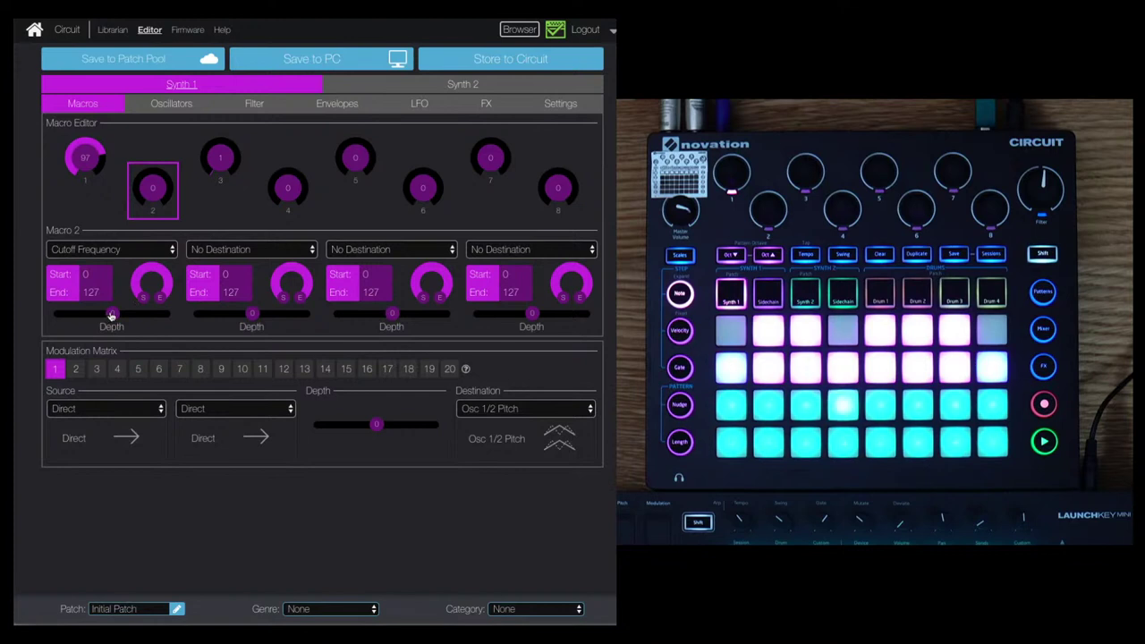
drag(110, 315, 99, 314)
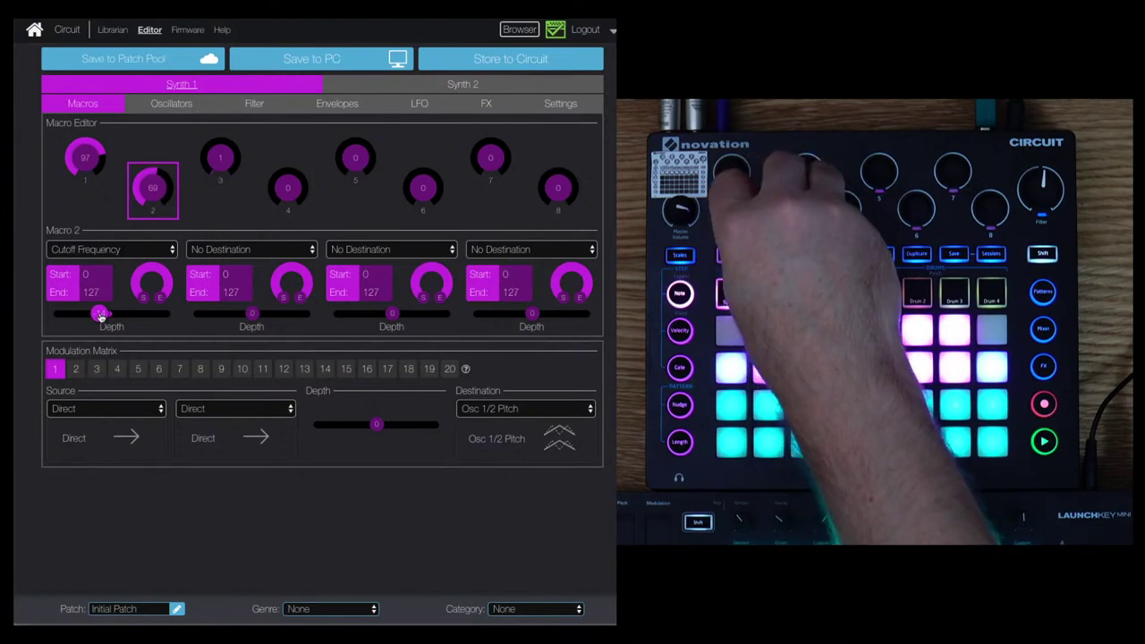
Route LFO 1 +/- to the filter Frequency in modulation matrix slot 1, trying out the depth and returning it to 0.
click(252, 250)
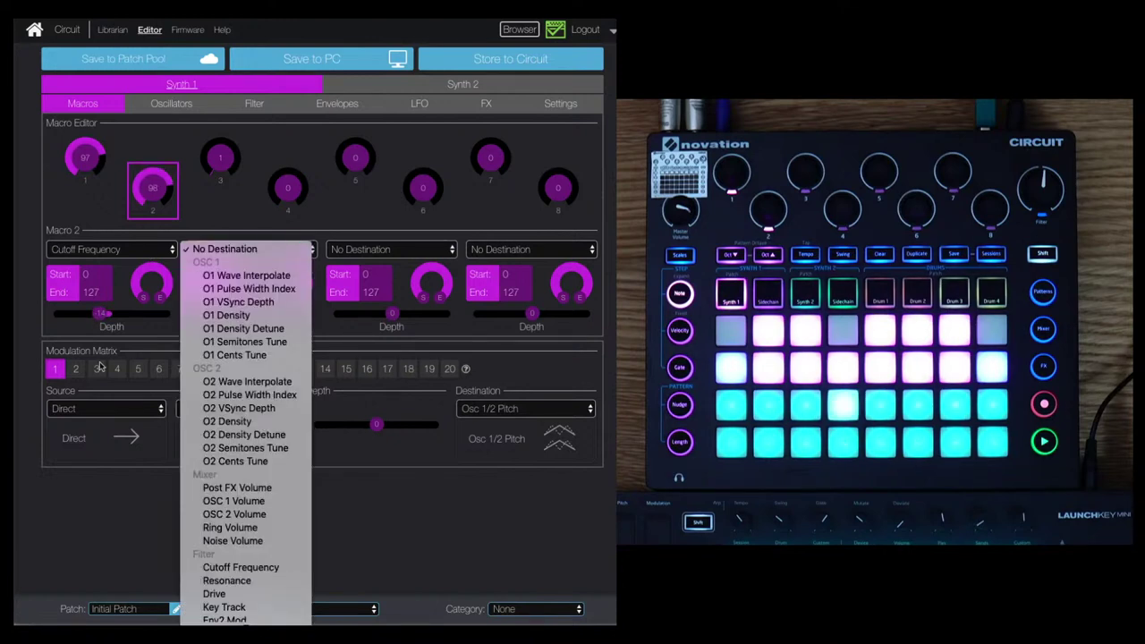
click(97, 409)
click(92, 414)
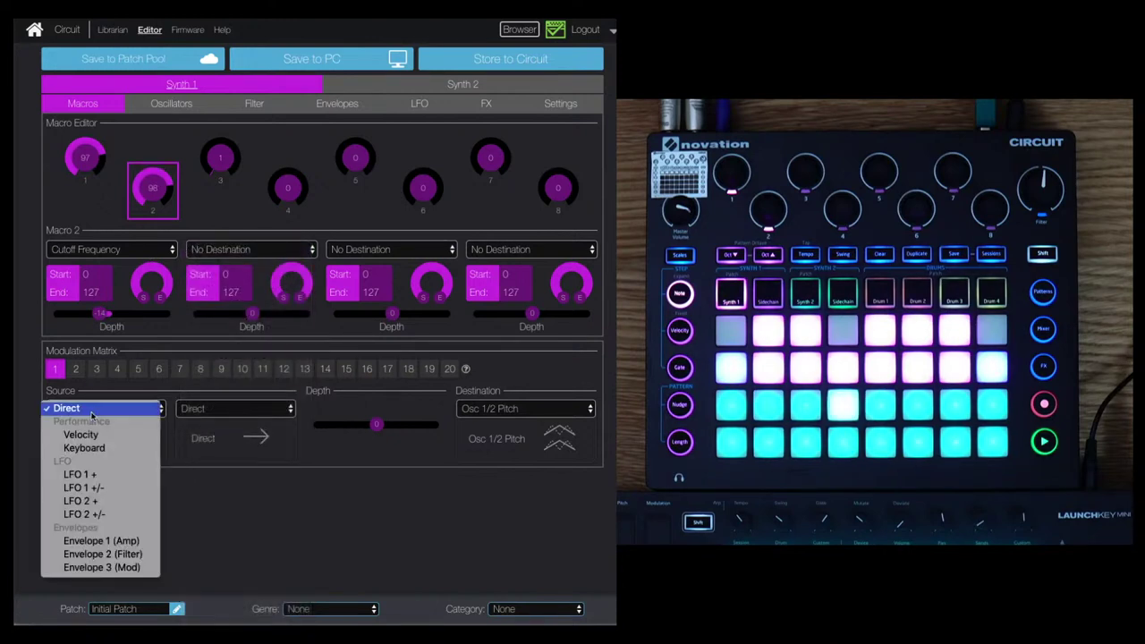
click(89, 488)
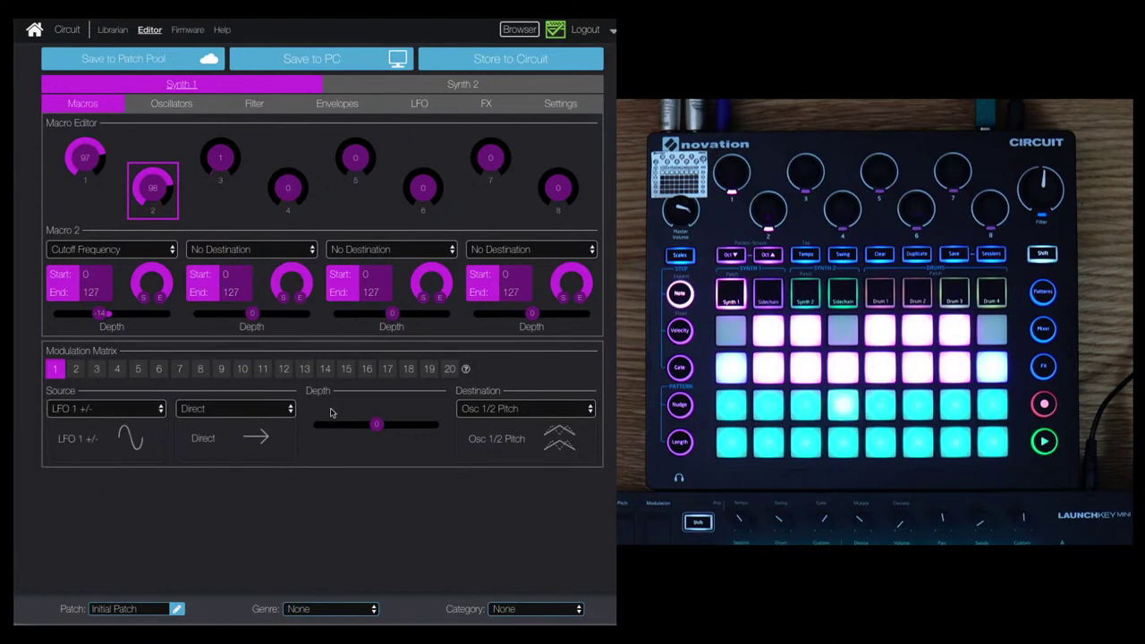
click(489, 406)
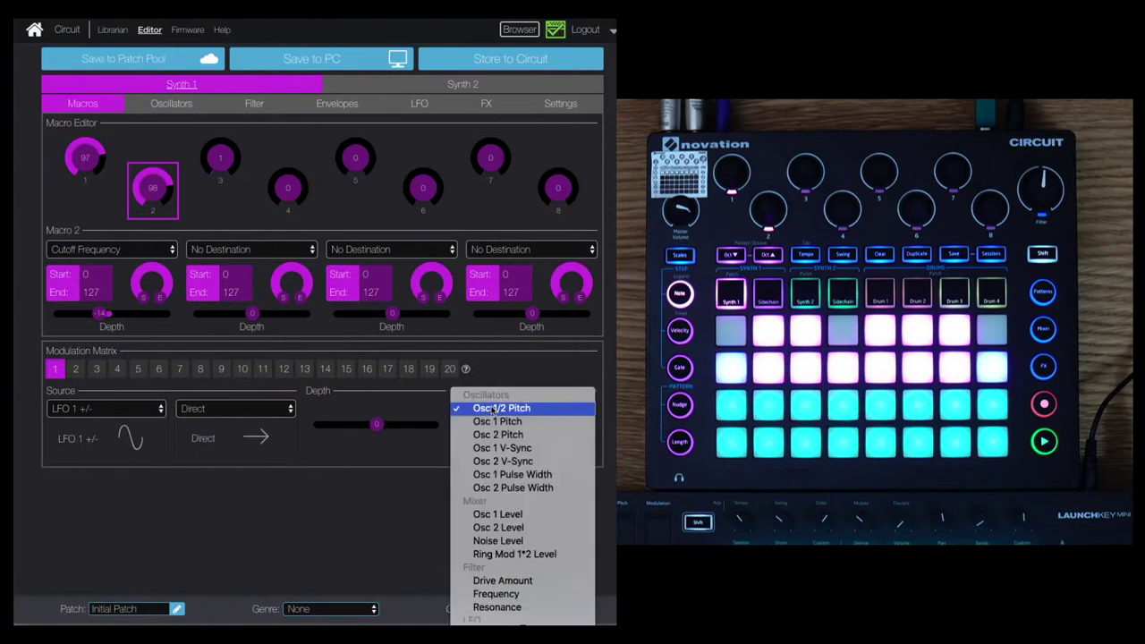
click(515, 595)
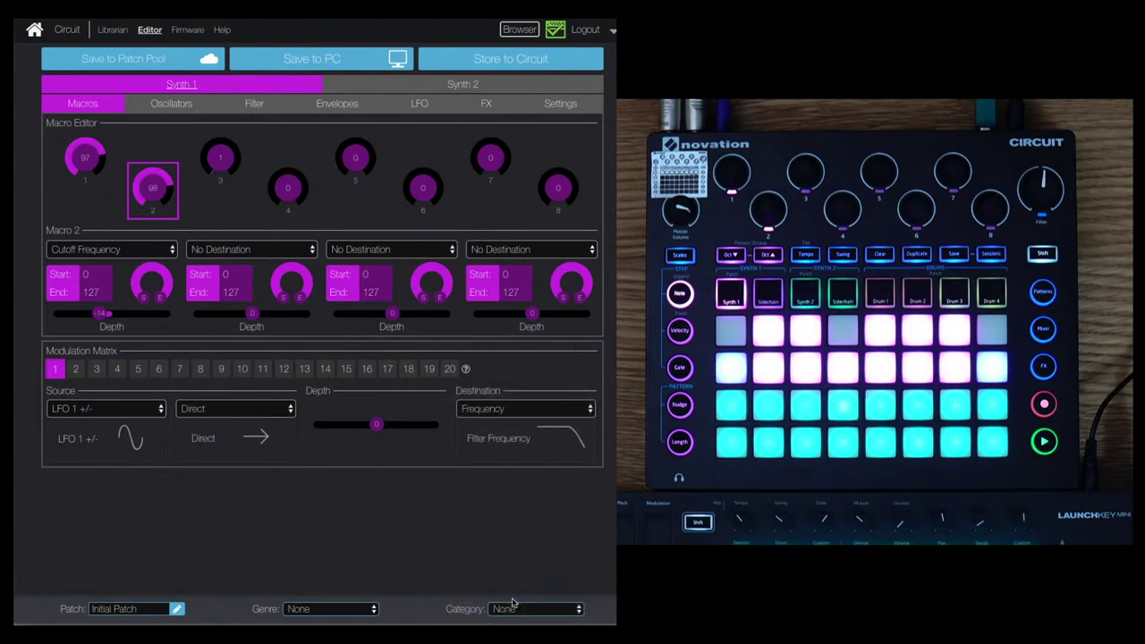
drag(376, 426, 408, 425)
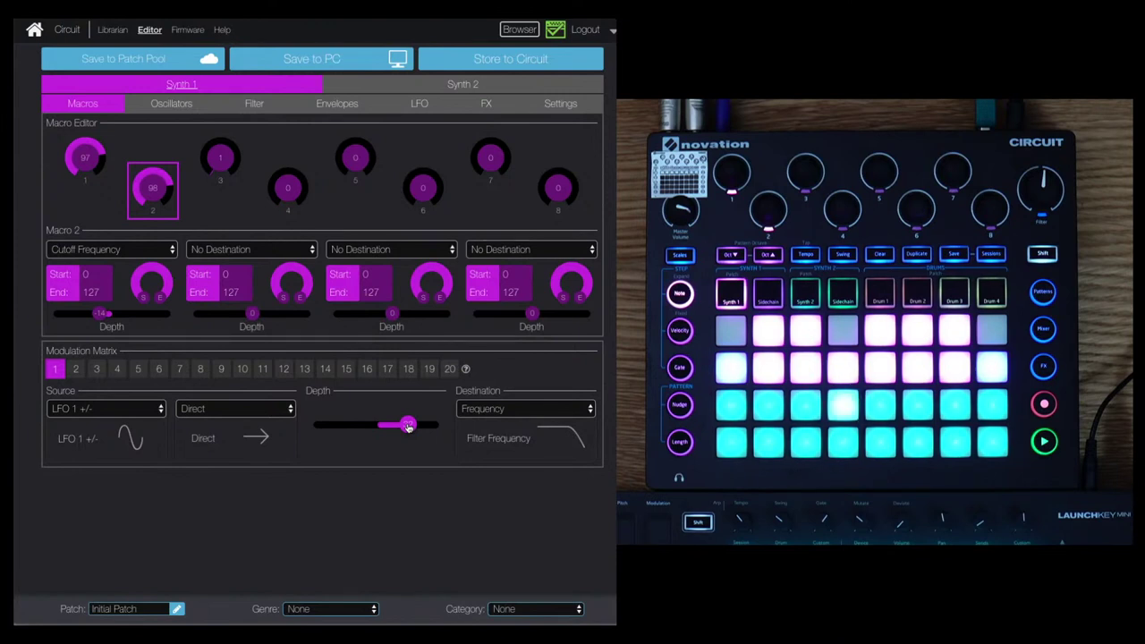
drag(408, 427, 382, 428)
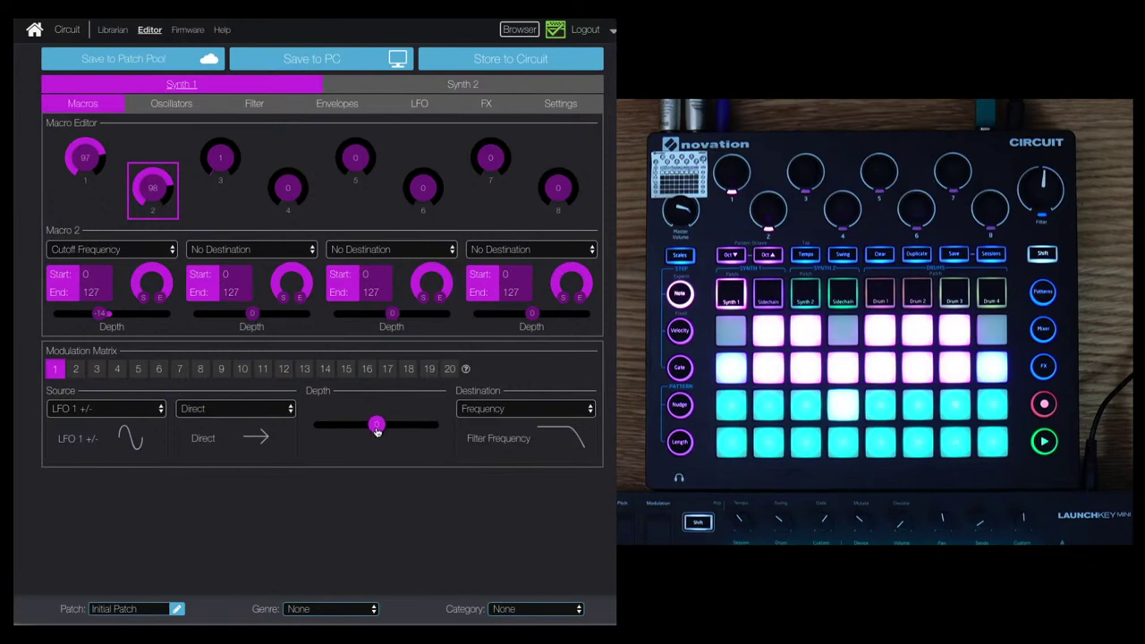
Assign Mod Matrix 1 as macro 2's second destination with Start 72, End 127 and a depth of 13.
click(238, 257)
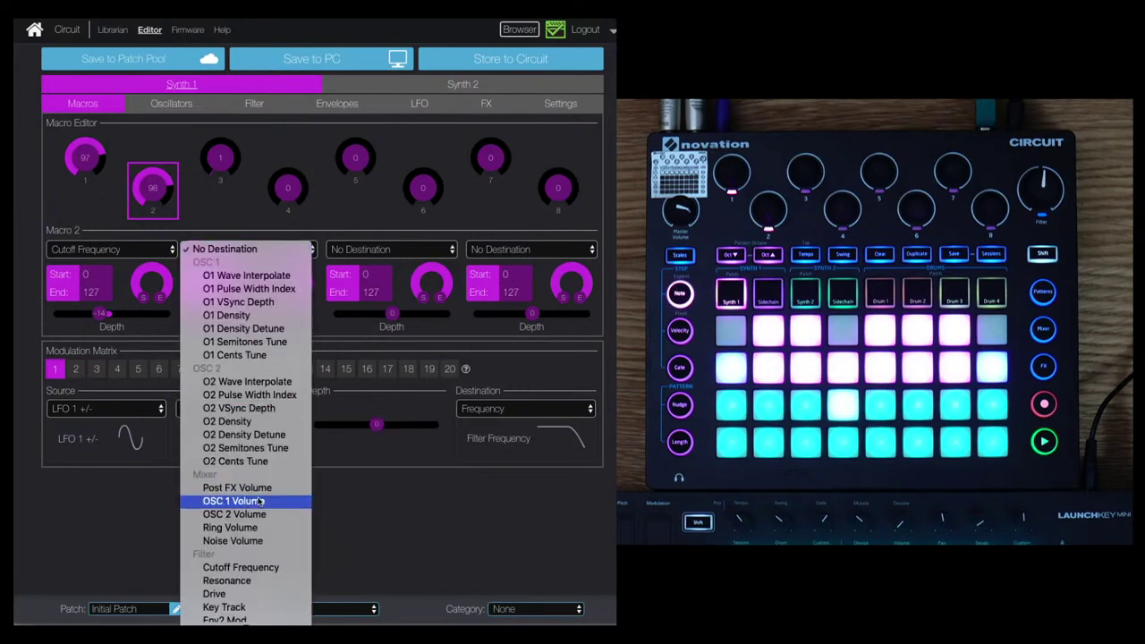
scroll(266, 525, down, 1)
scroll(266, 525, down, 15)
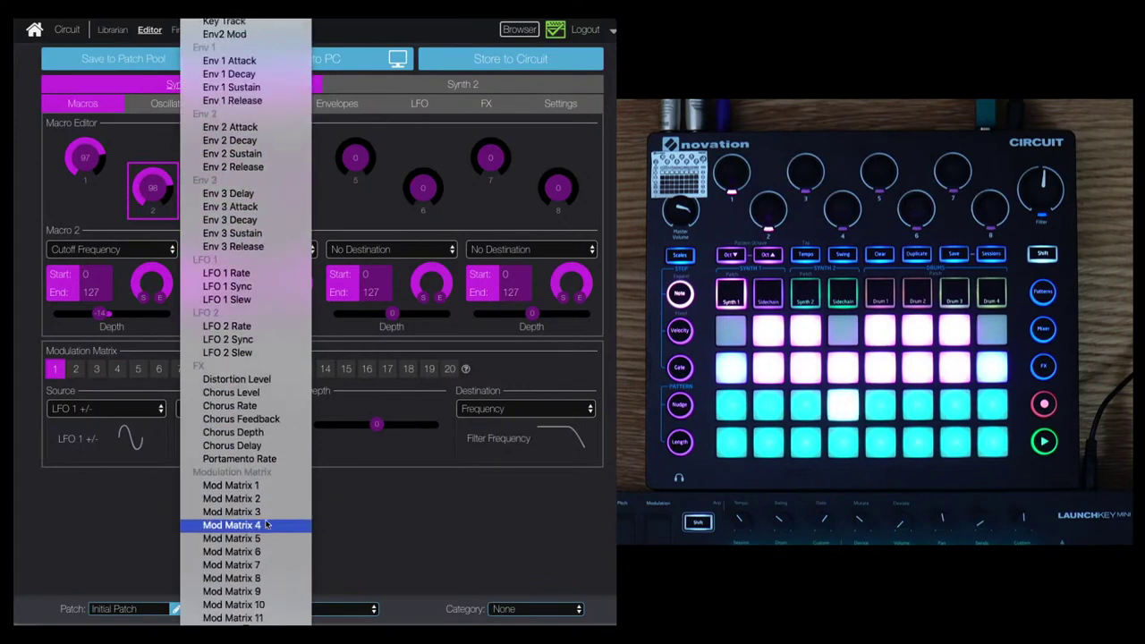
click(238, 374)
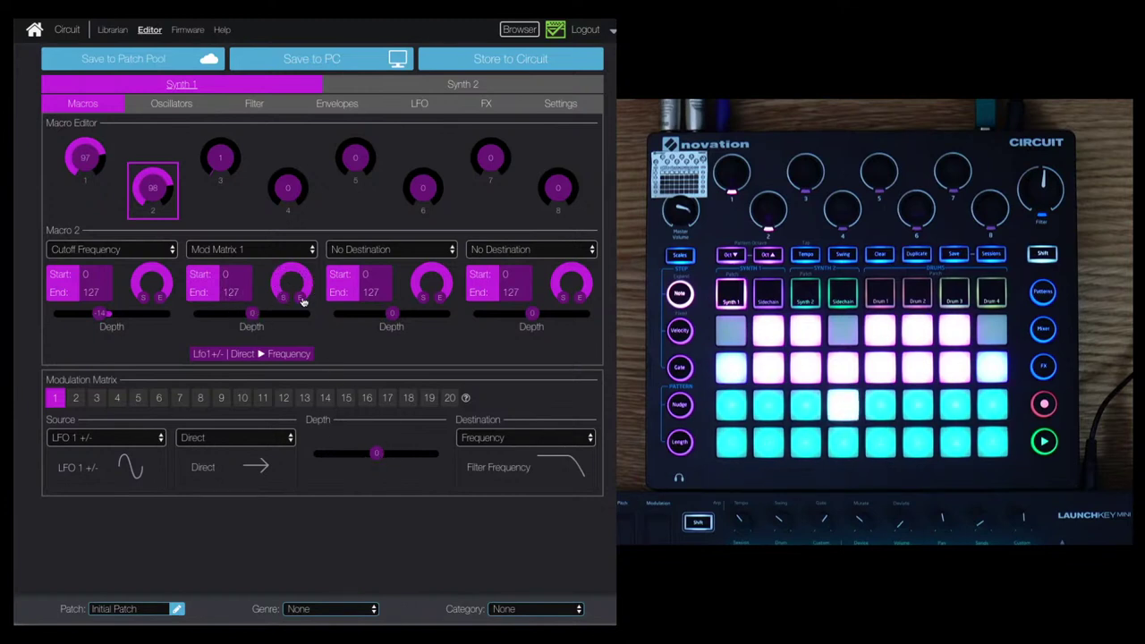
drag(280, 299, 309, 257)
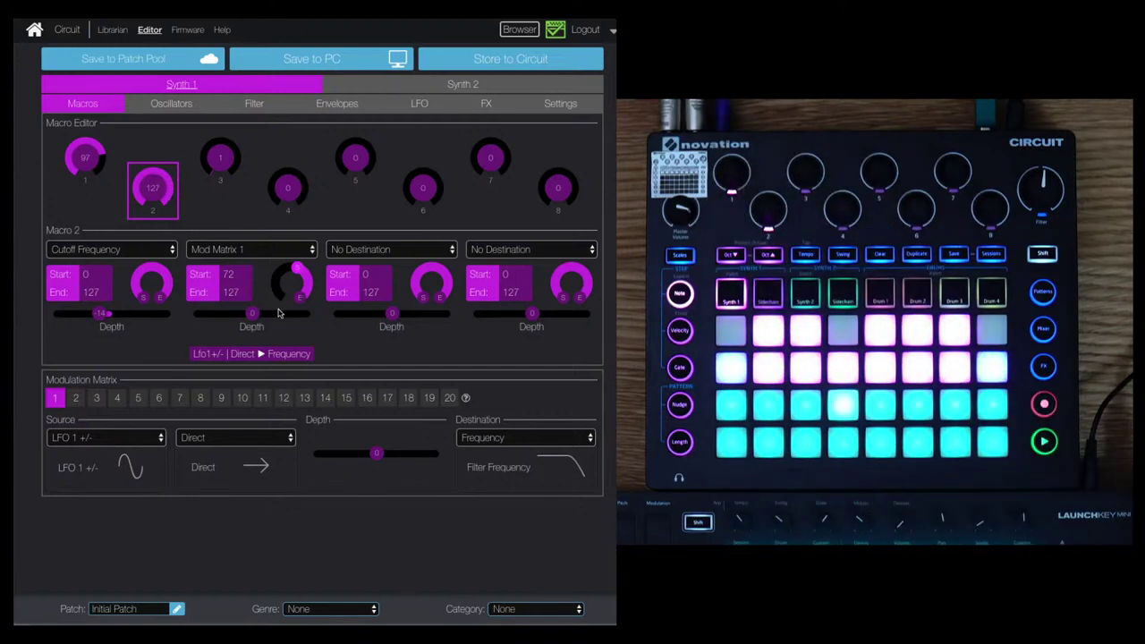
drag(254, 314, 263, 315)
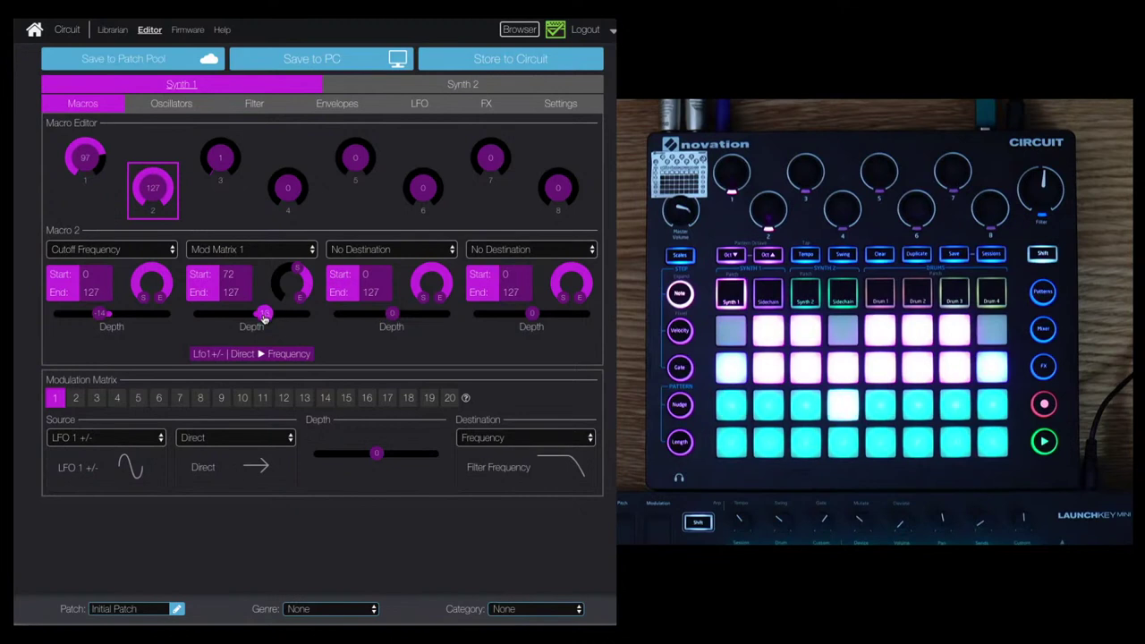
Assign LFO 1 Rate as macro 2's third destination with Start 105, End 127 and a depth of -24.
click(376, 258)
scroll(375, 567, down, 10)
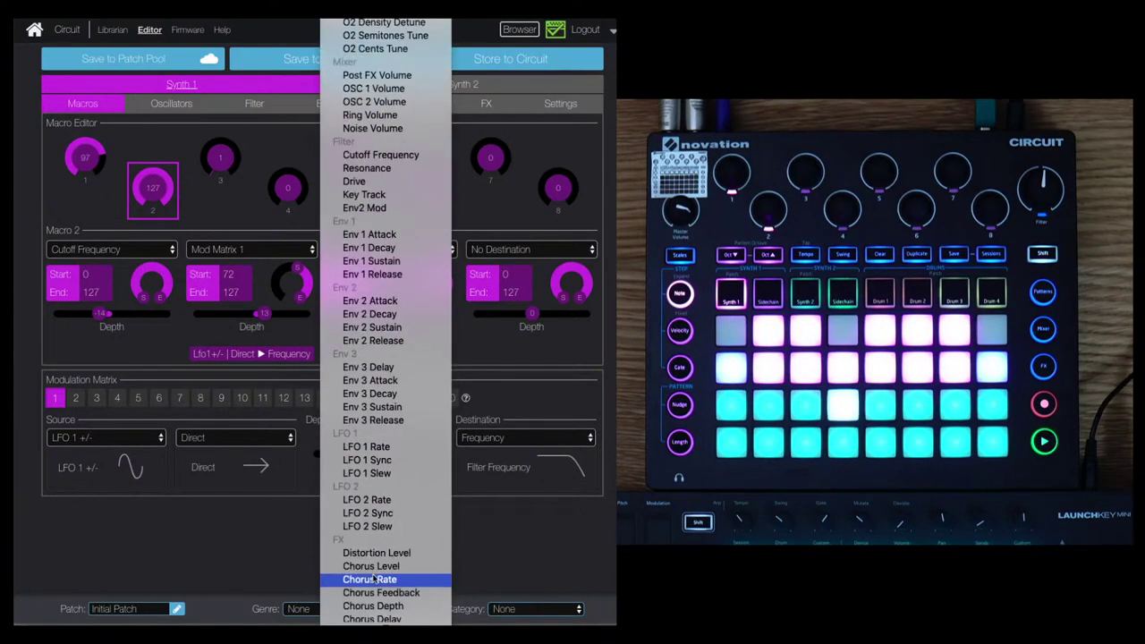
click(372, 449)
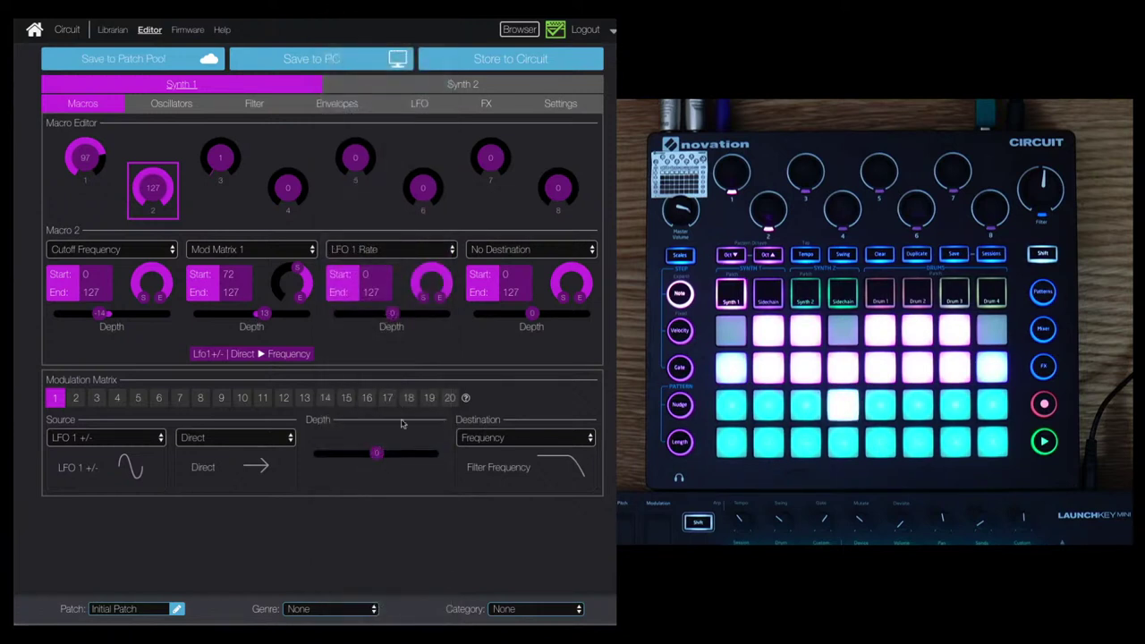
drag(424, 304, 414, 240)
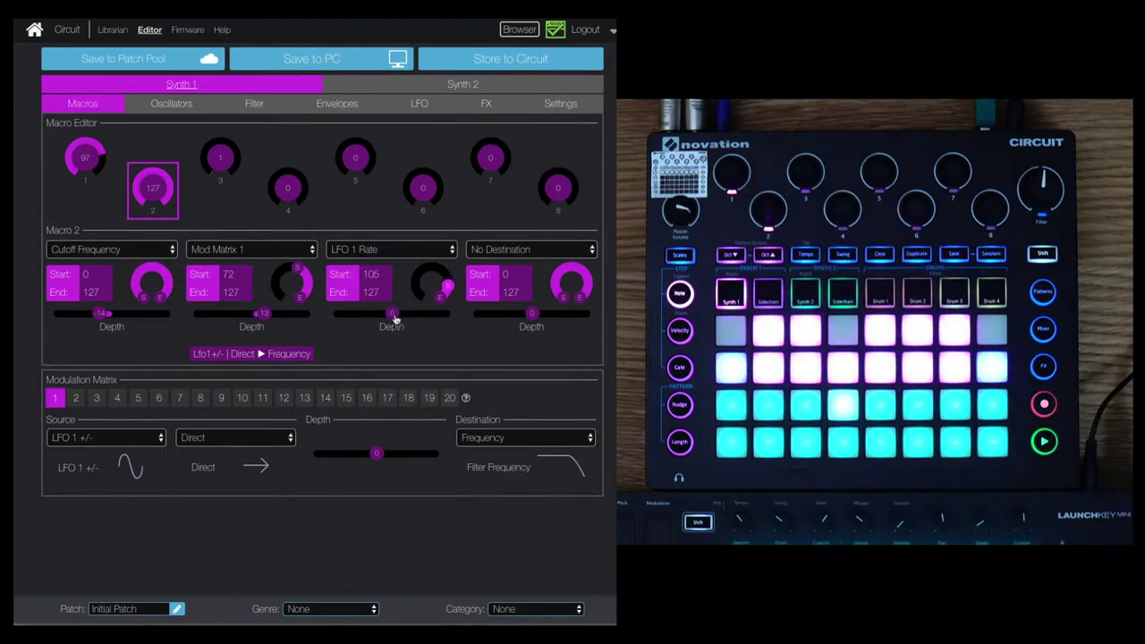
drag(394, 319, 404, 319)
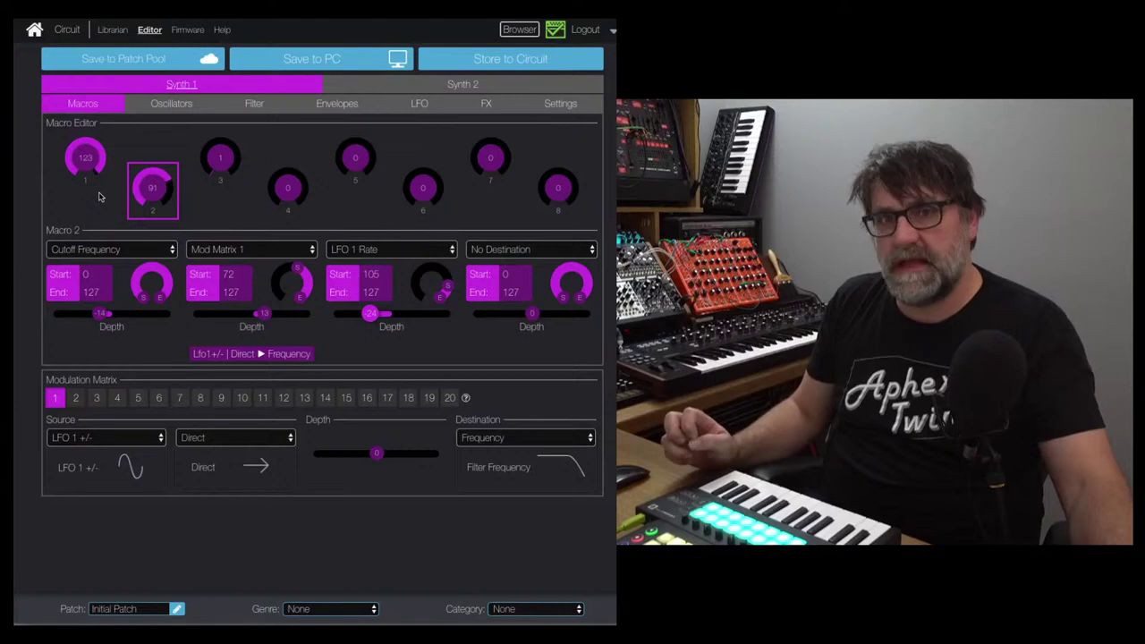
Review Synth 1's oscillator and filter settings.
click(155, 105)
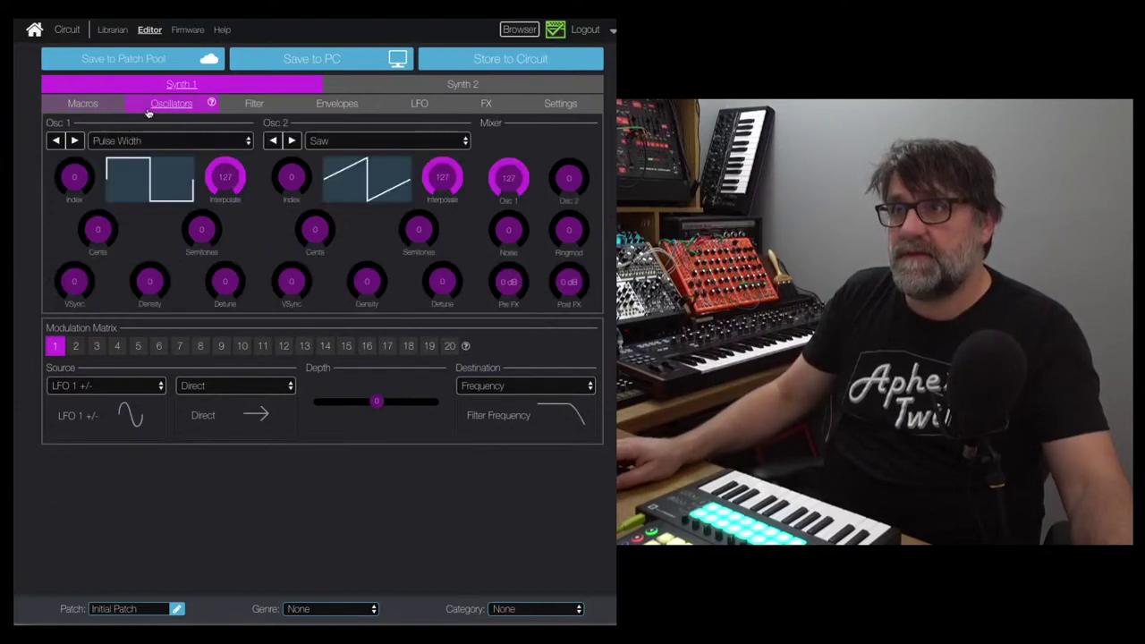
click(259, 104)
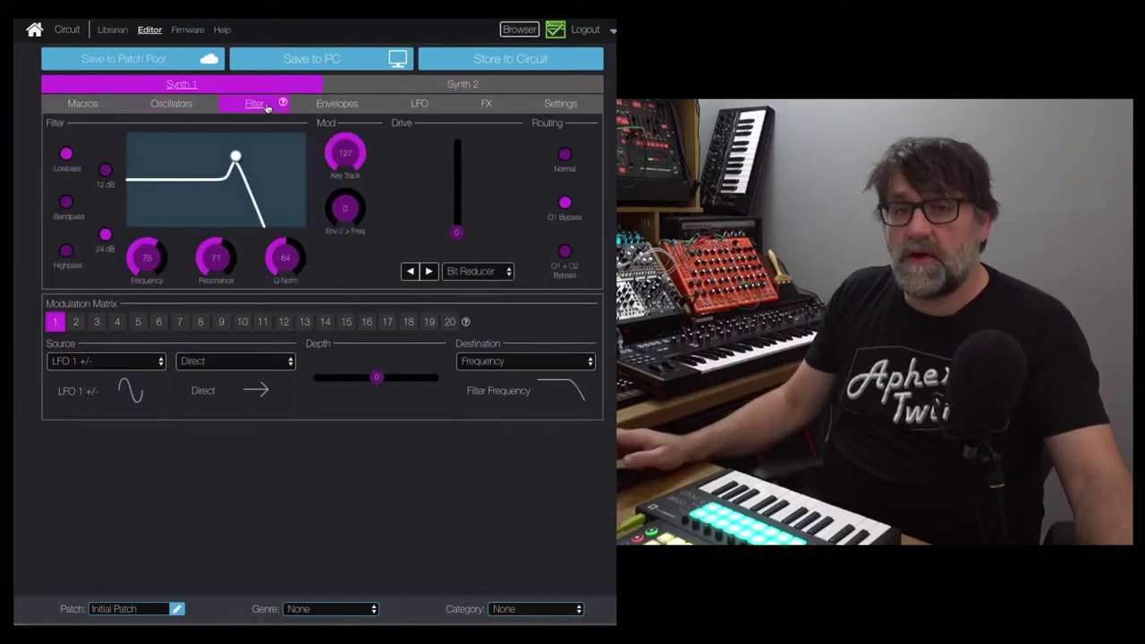